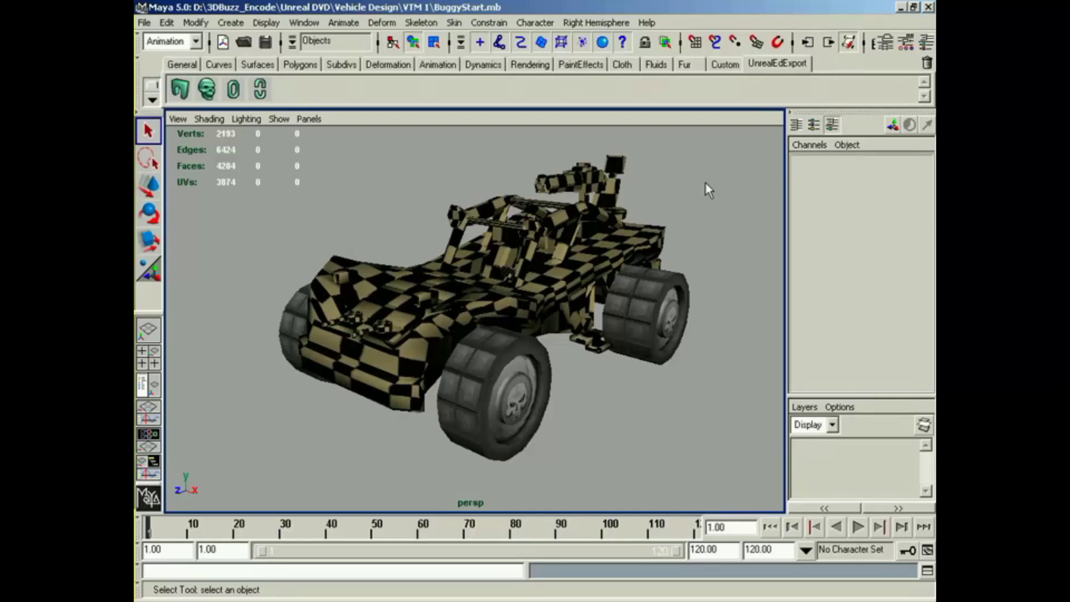
Switch to Unreal Tournament 2004, walk up to the checkered buggy, and get into it.
left_click(577, 600)
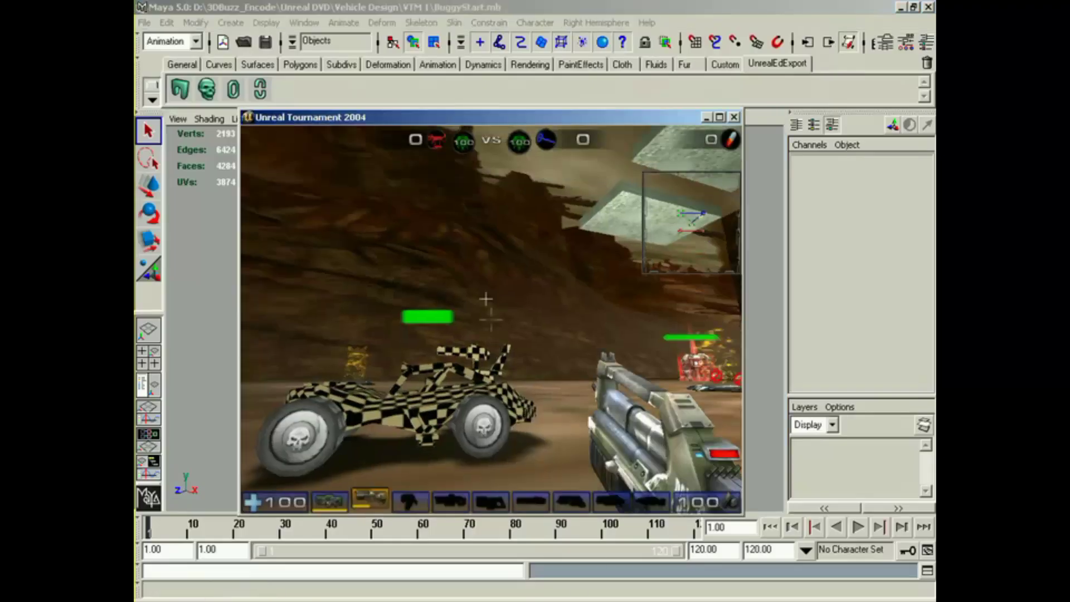
key("w")
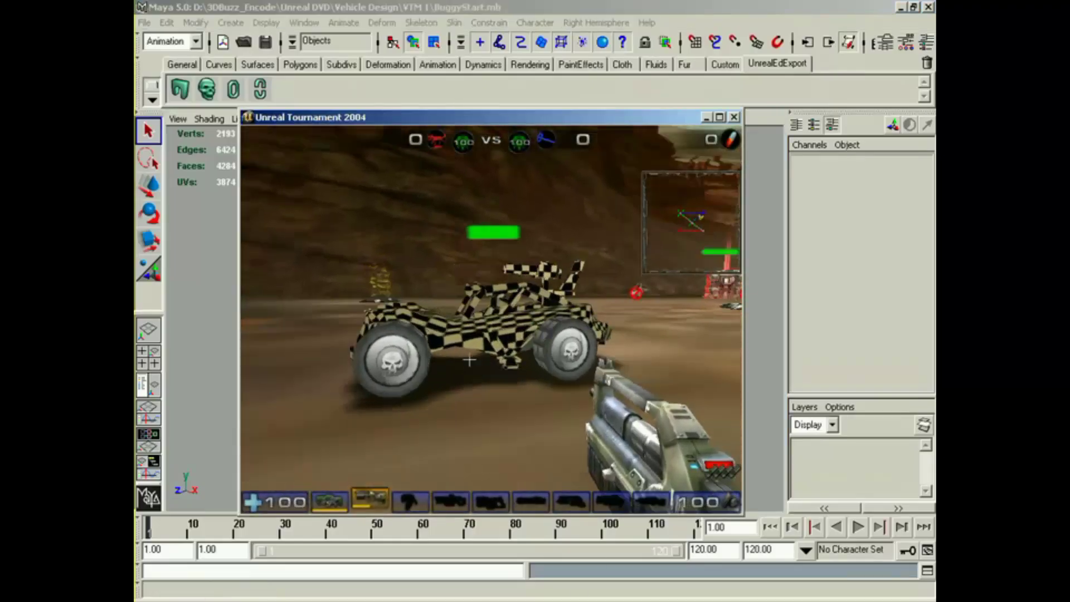
key("w")
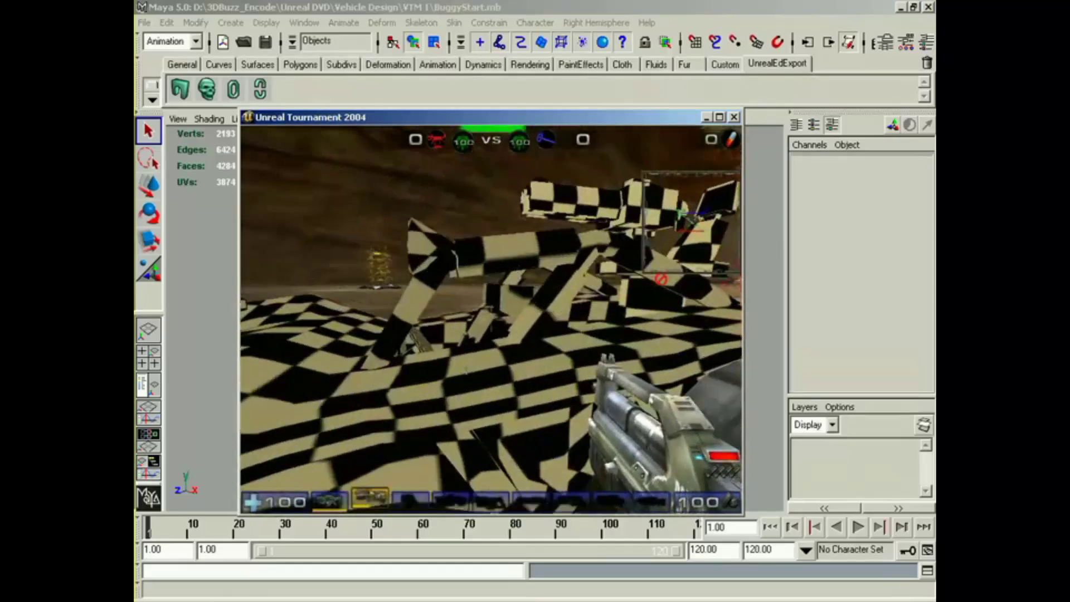
key("e")
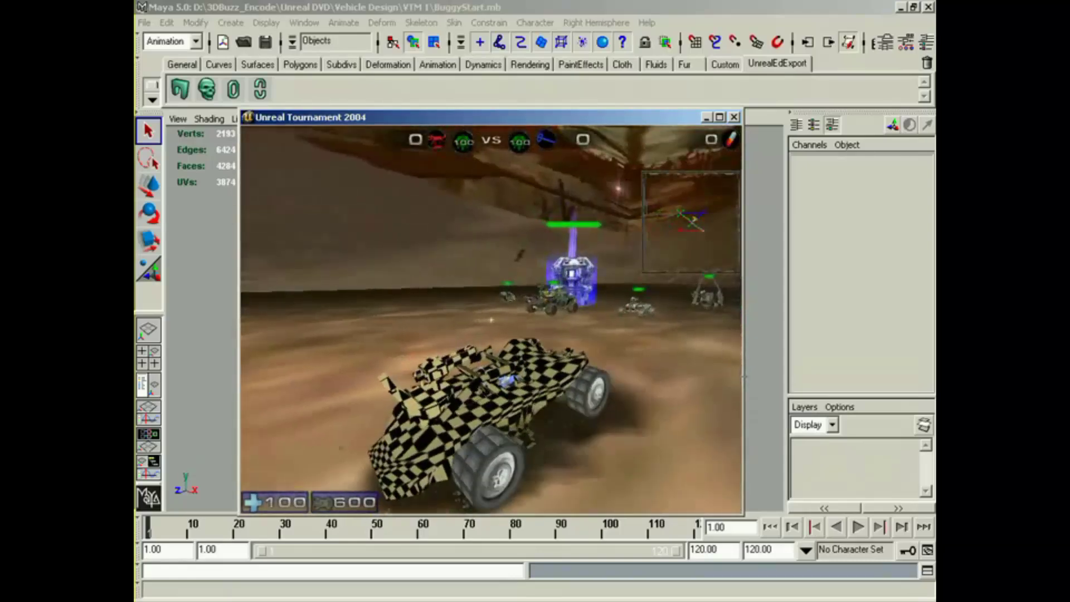
Examine the checkered buggy in the game by driving it, viewing its turret, and getting out to look at it on foot.
key("w")
key("a")
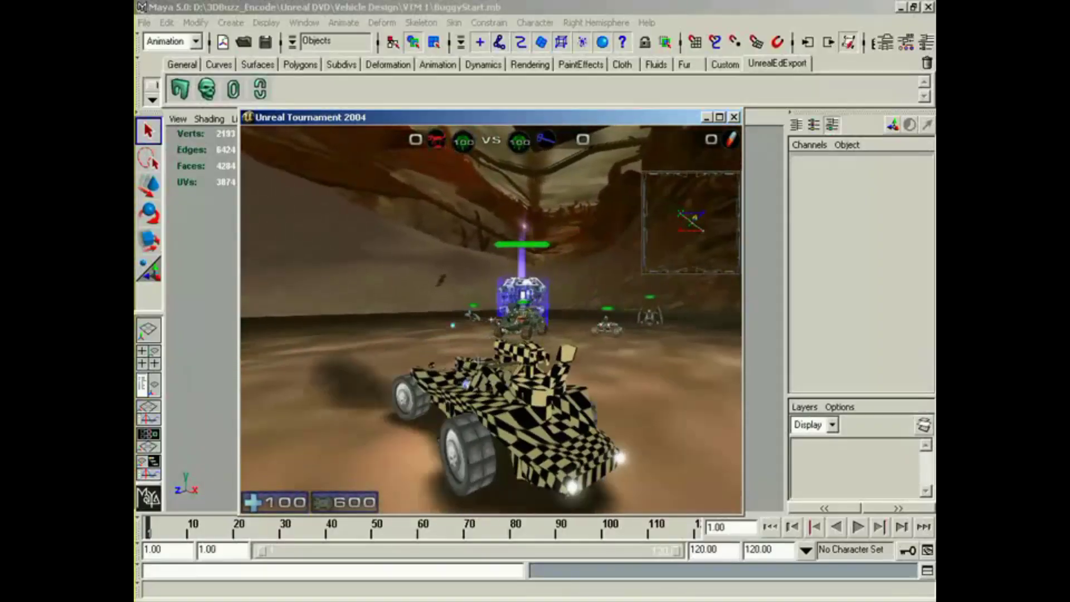
key("w")
key("d")
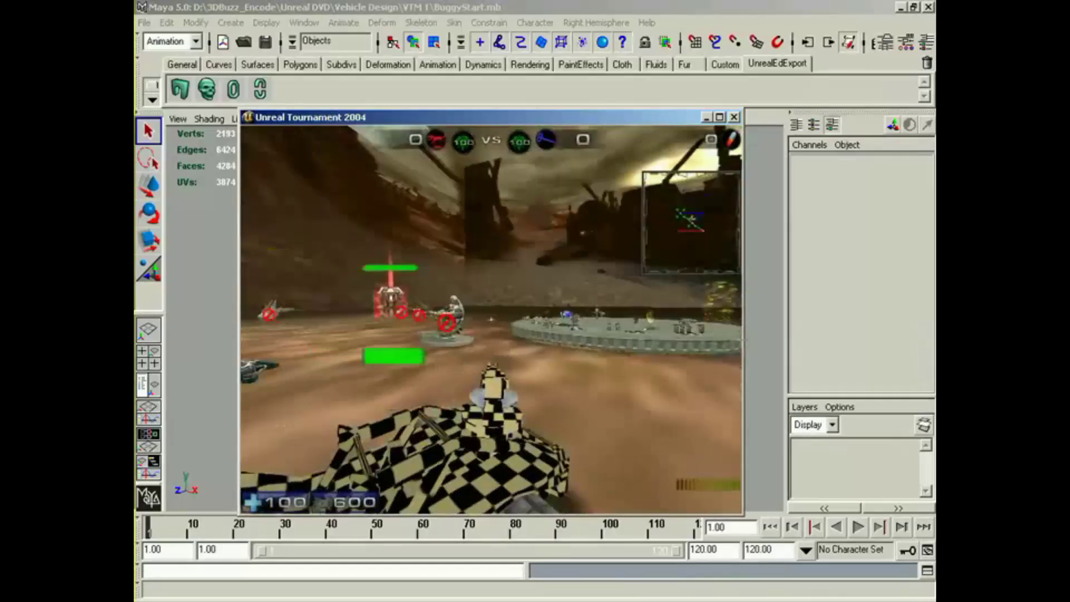
key("w")
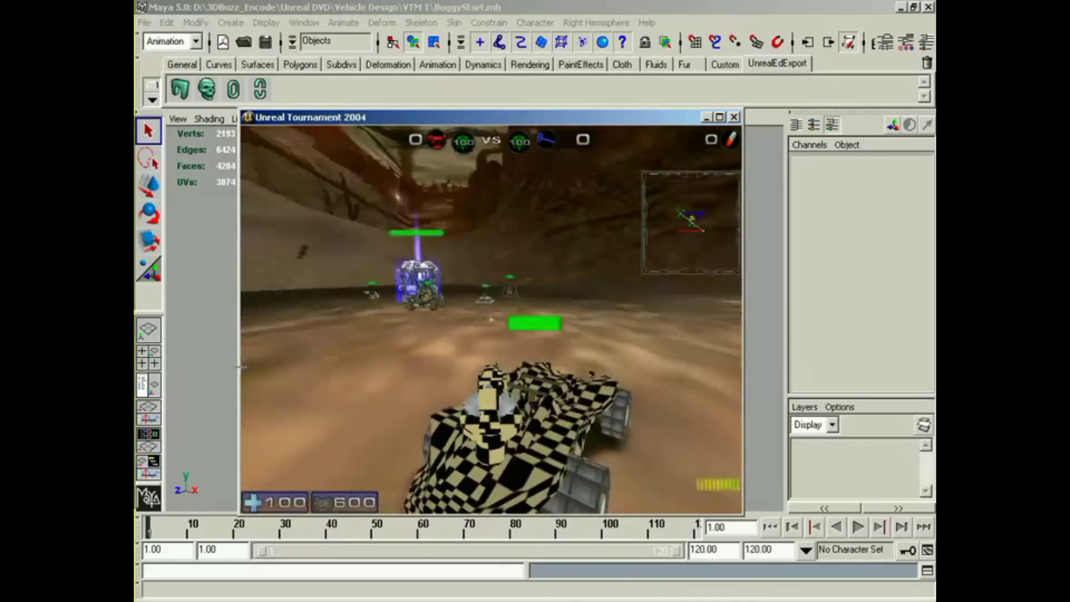
left_click(241, 346)
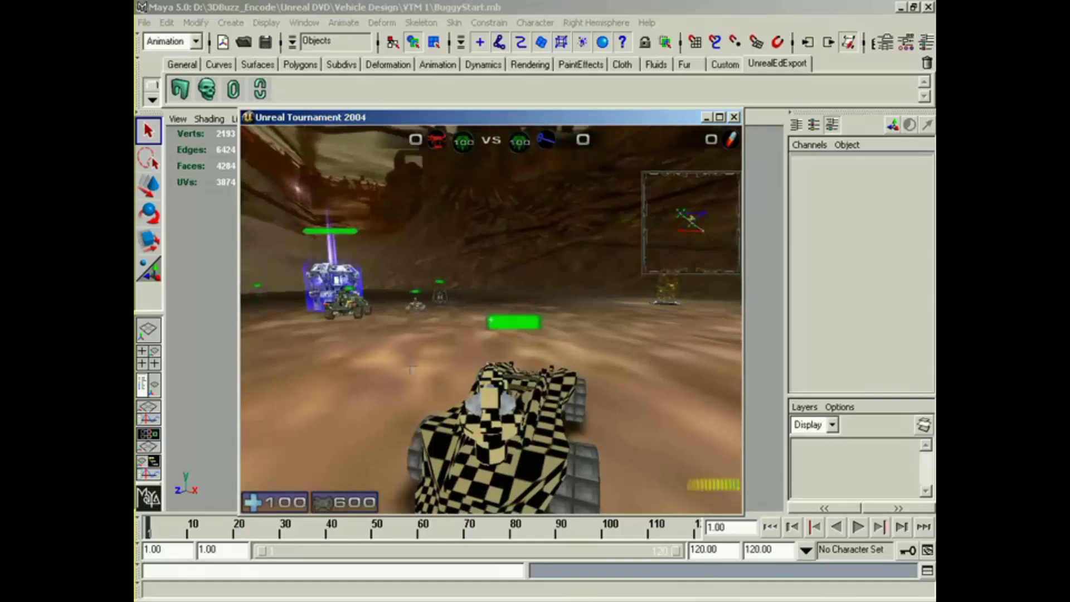
key("e")
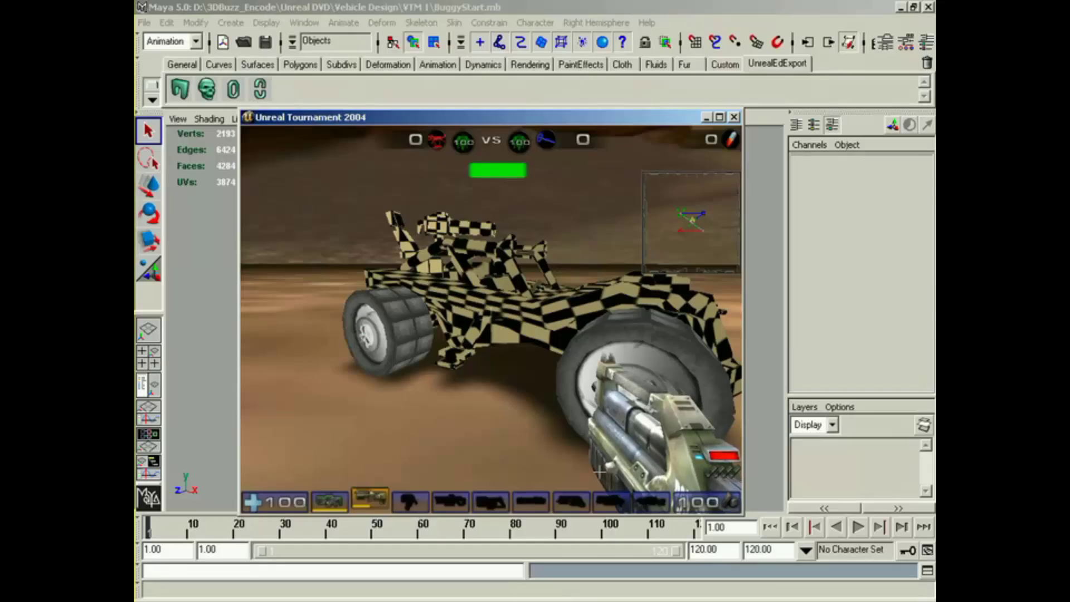
key("w")
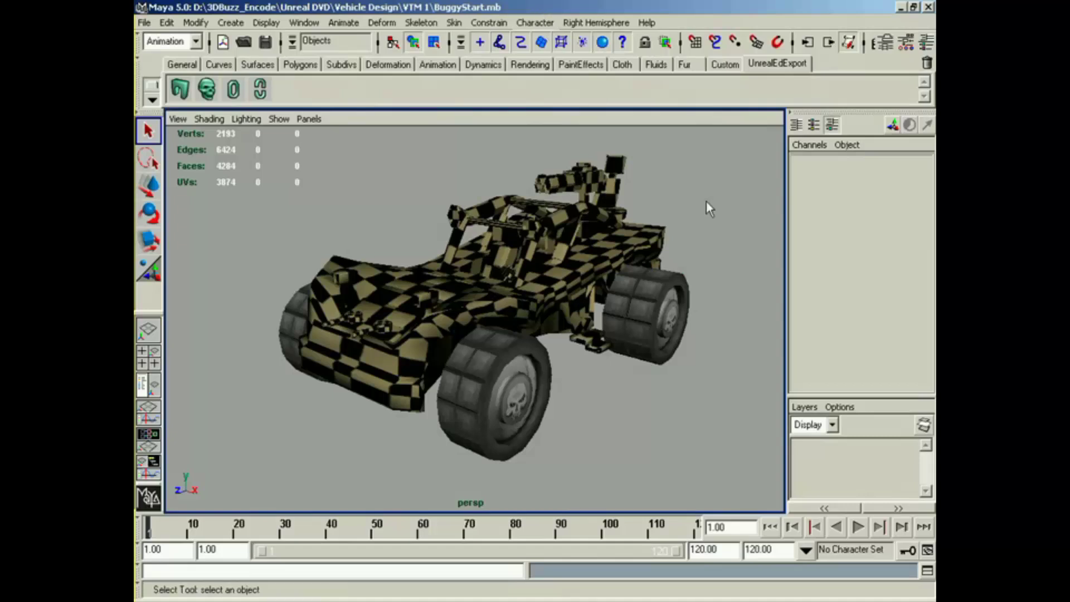
Return to Maya and inspect how the buggy is built by selecting its parent group and individual tires, leaving nothing selected.
left_click(553, 277)
key("Up")
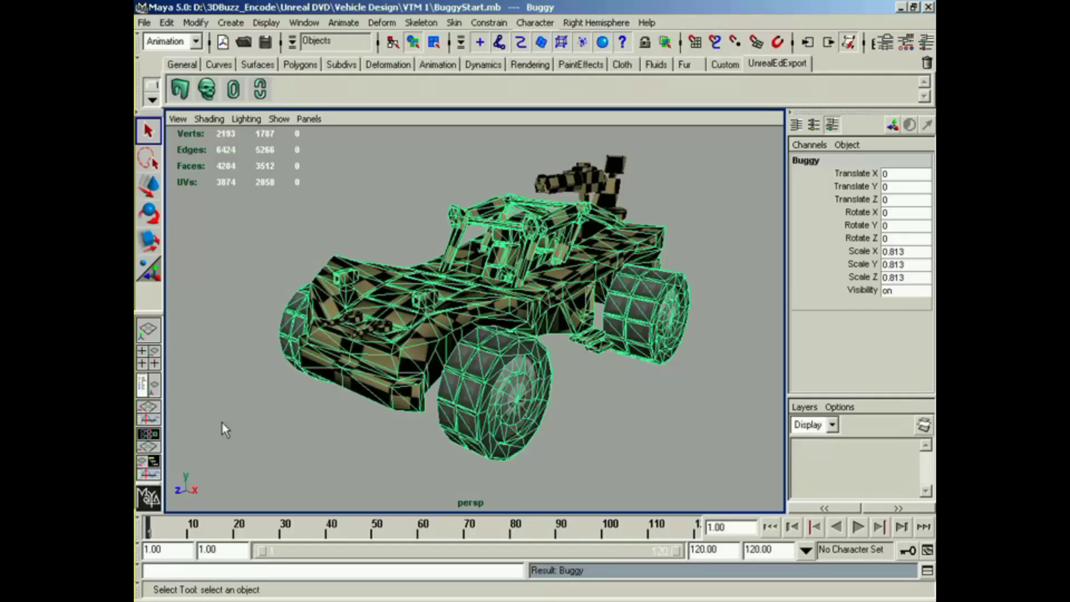
left_click(543, 304)
left_click(482, 362)
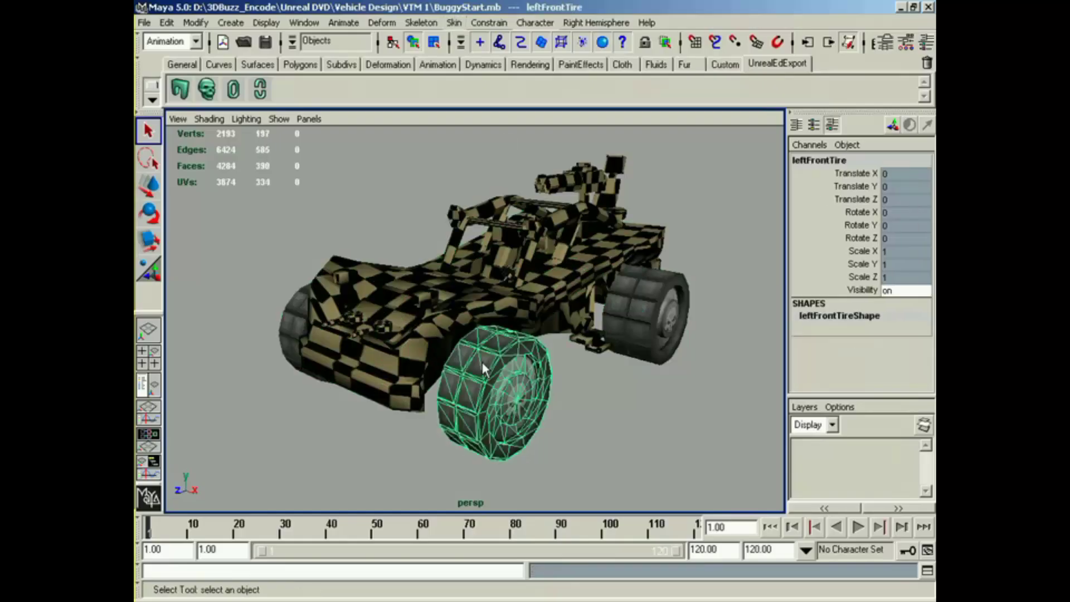
left_click(661, 313)
left_click(617, 381)
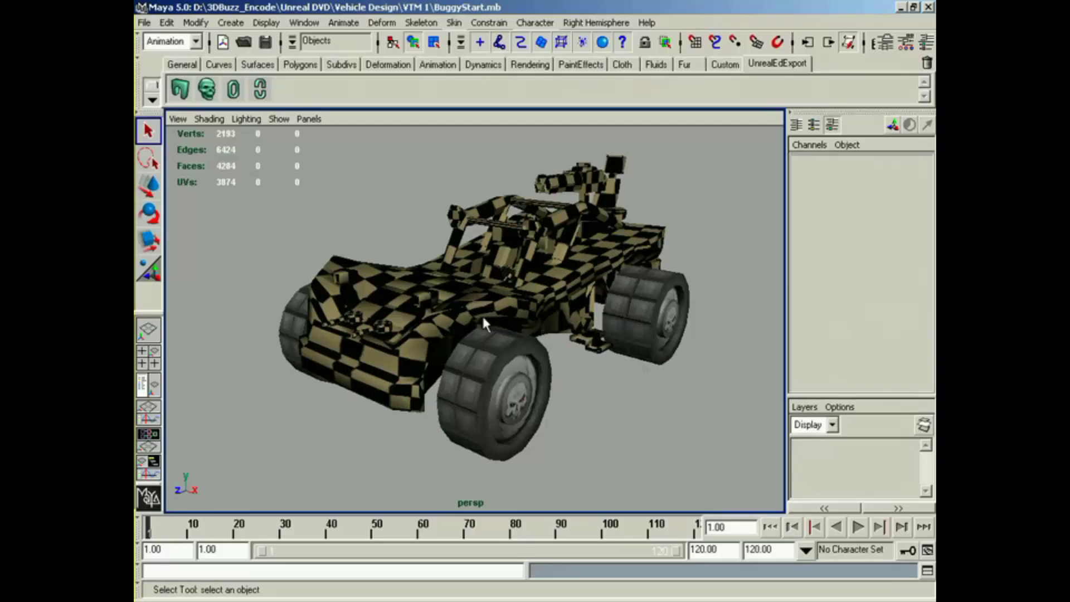
Show the Outliner beside the perspective view and export the Turret group as a Maya binary file named Turret in the VTM 1 folder.
left_click(154, 390)
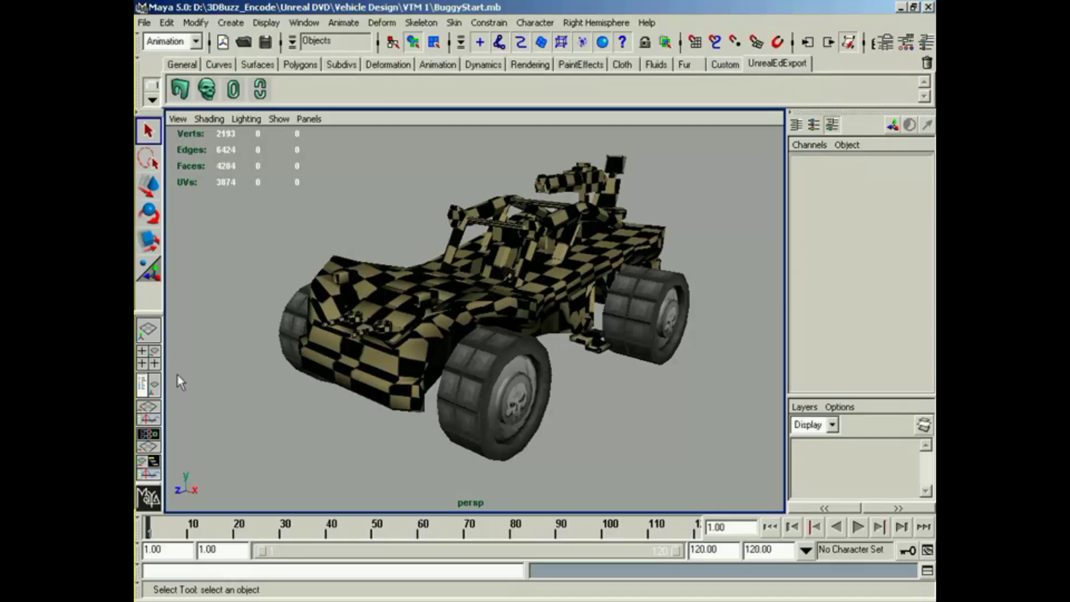
left_click(152, 386)
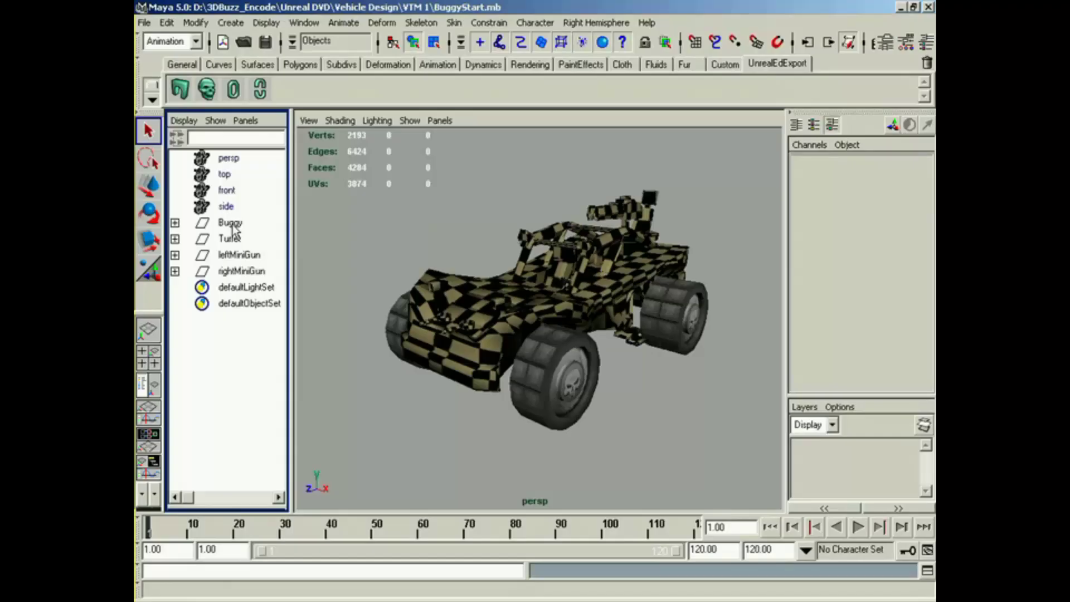
left_click(230, 241)
middle_click_drag(549, 302, 537, 321, "alt")
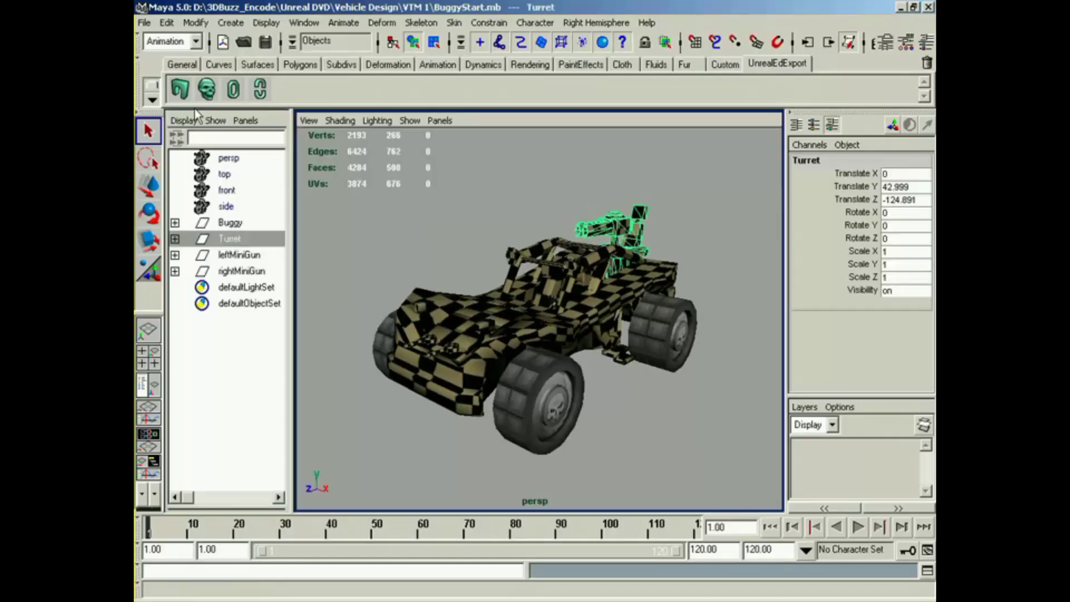
left_click(149, 25)
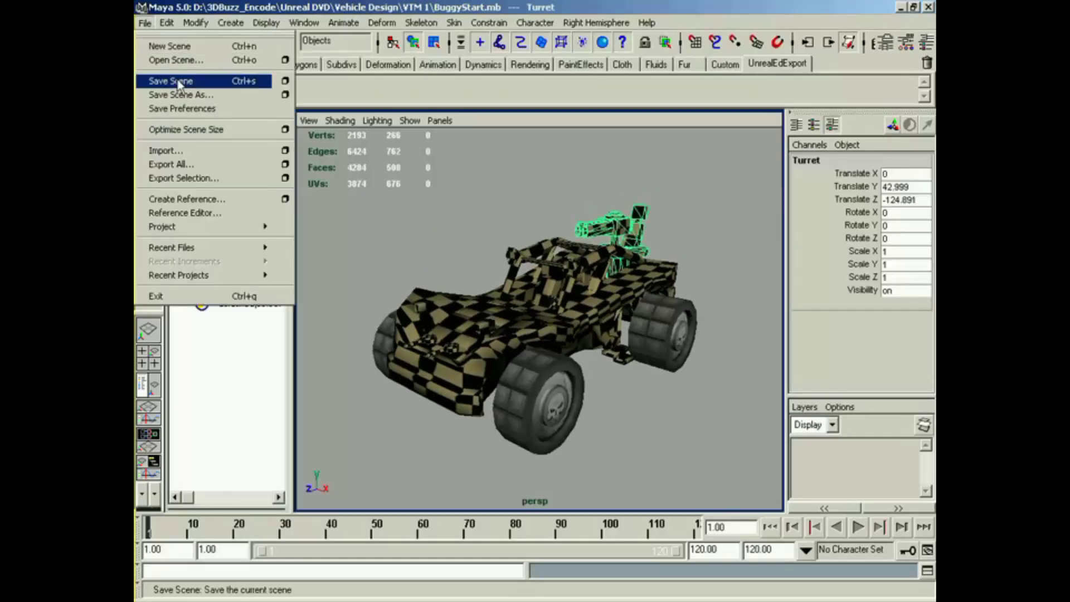
left_click(218, 179)
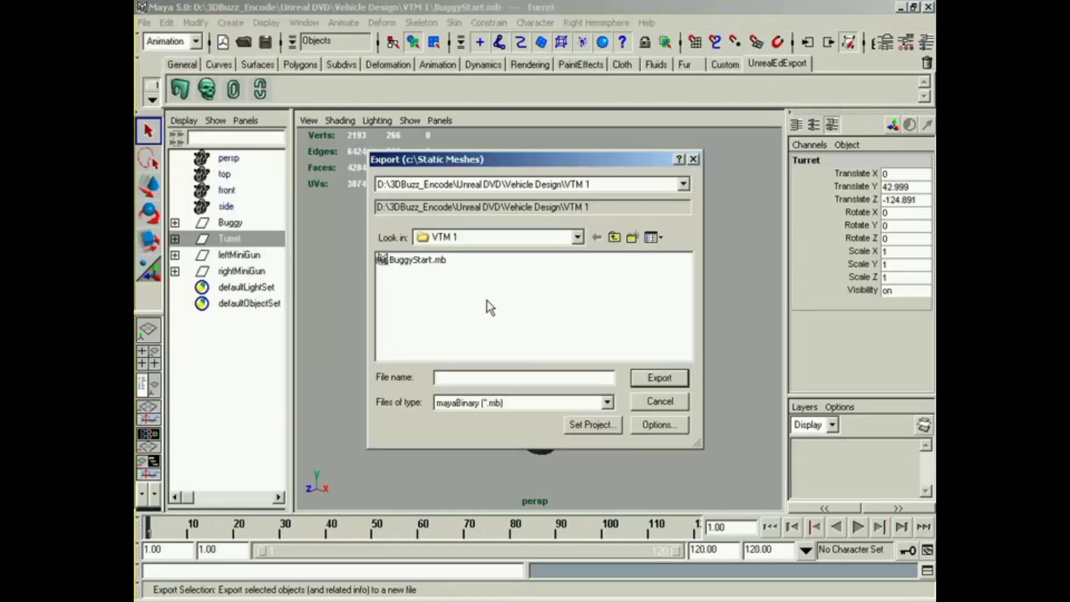
type("Turret")
left_click(660, 379)
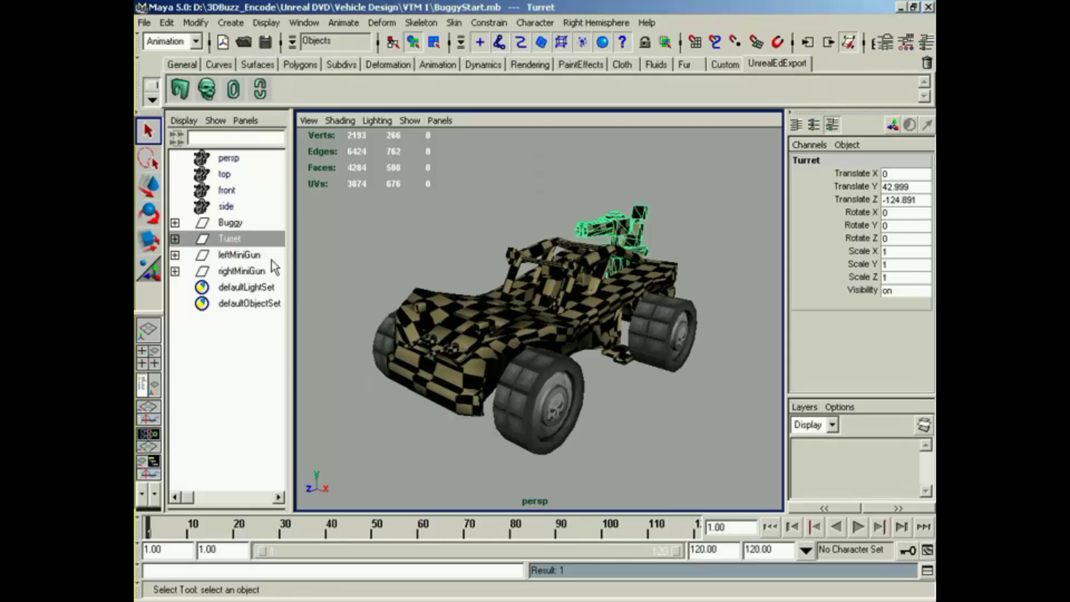
Delete the Turret and rightMiniGun groups from the scene.
key("Delete")
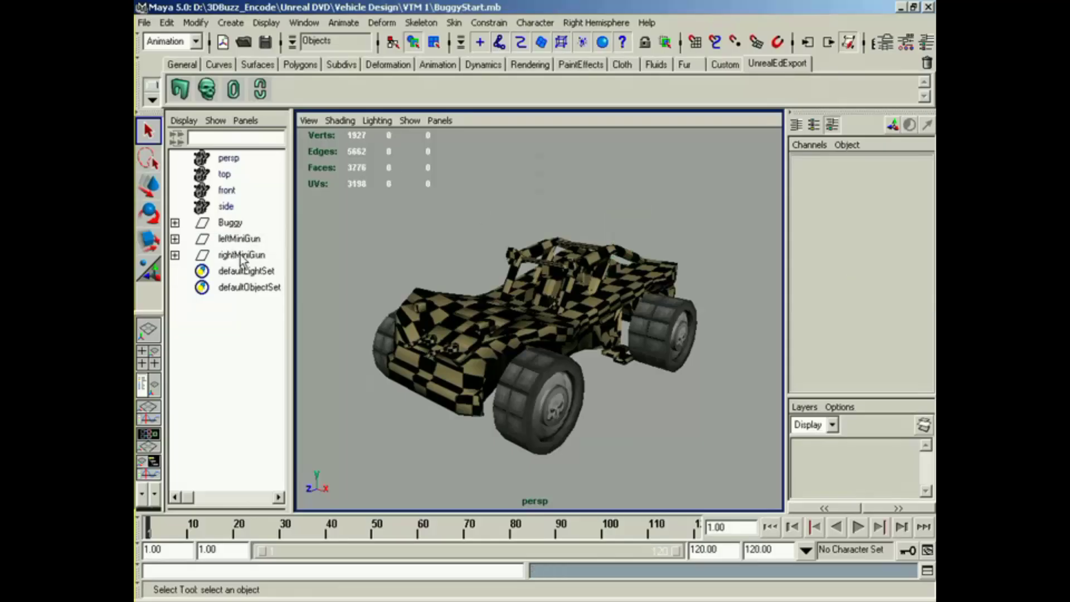
left_click(240, 238)
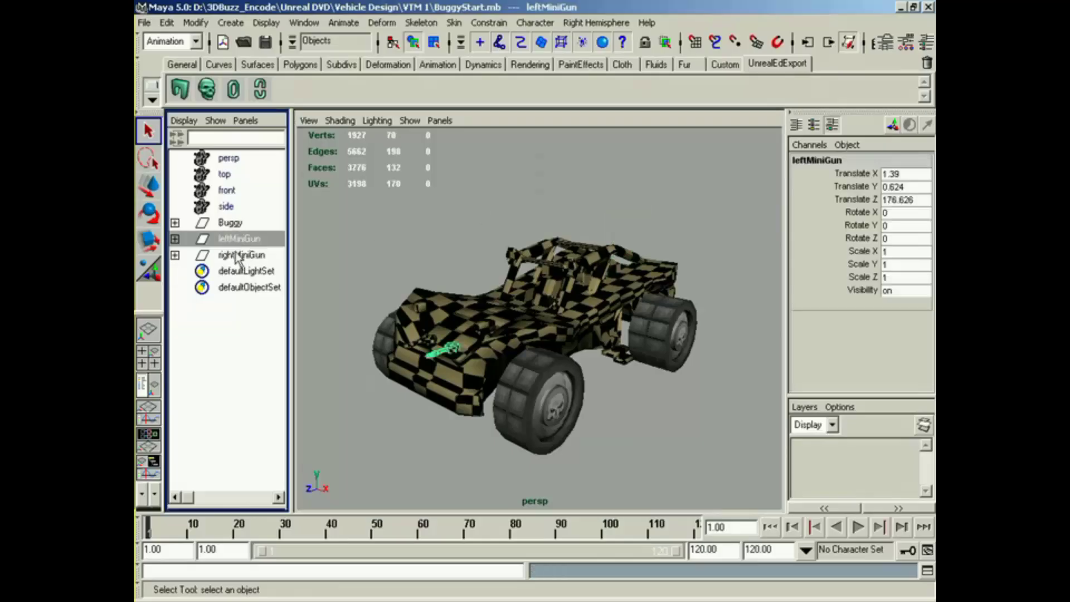
left_click(236, 254)
key("Delete")
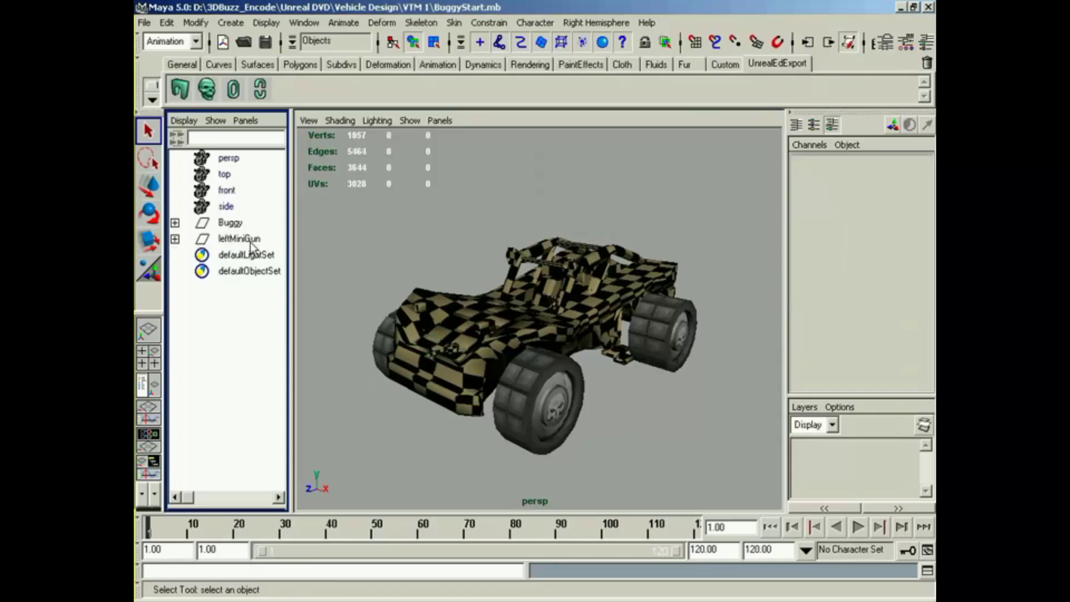
Rename the leftMiniGun group as MiniGun.
left_click(244, 240)
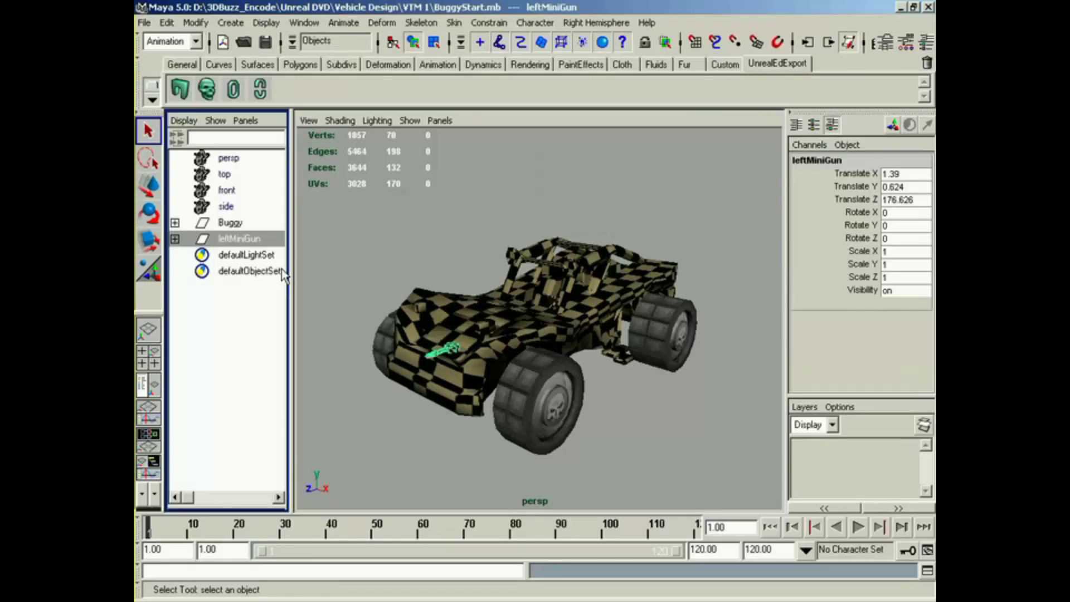
double_click(231, 240)
type("MiniGun")
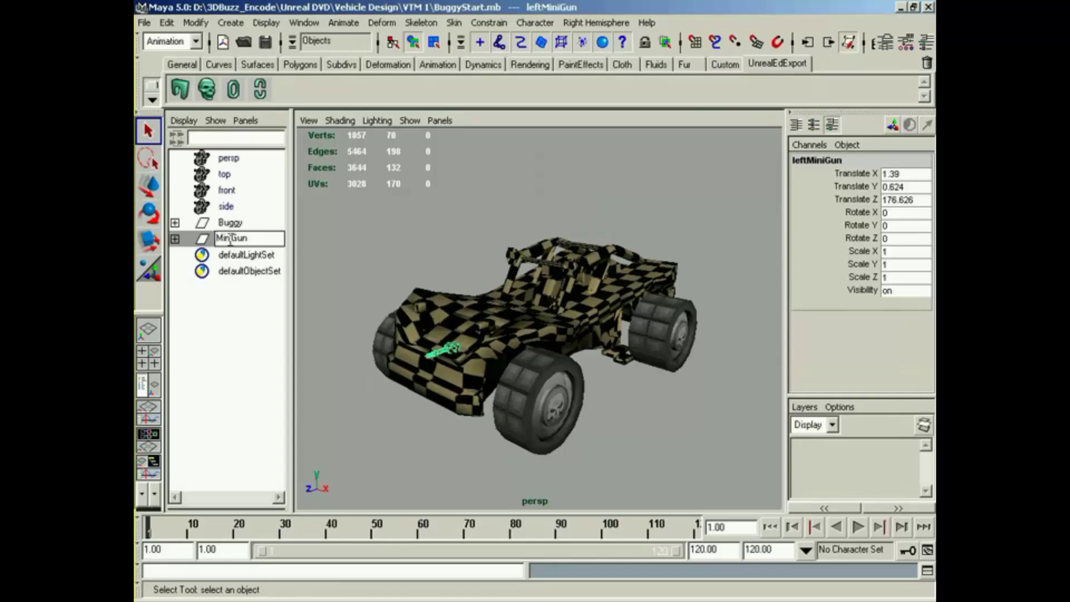
key("Return")
Export the MiniGun group as a Maya binary file named MiniGun and delete the group from the scene.
left_click(144, 22)
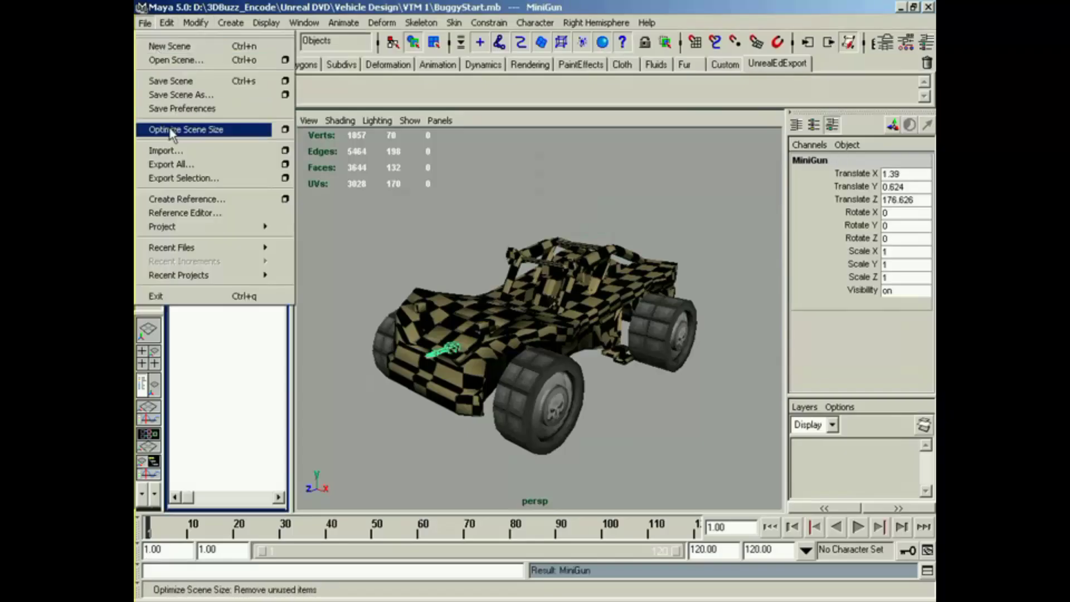
left_click(184, 178)
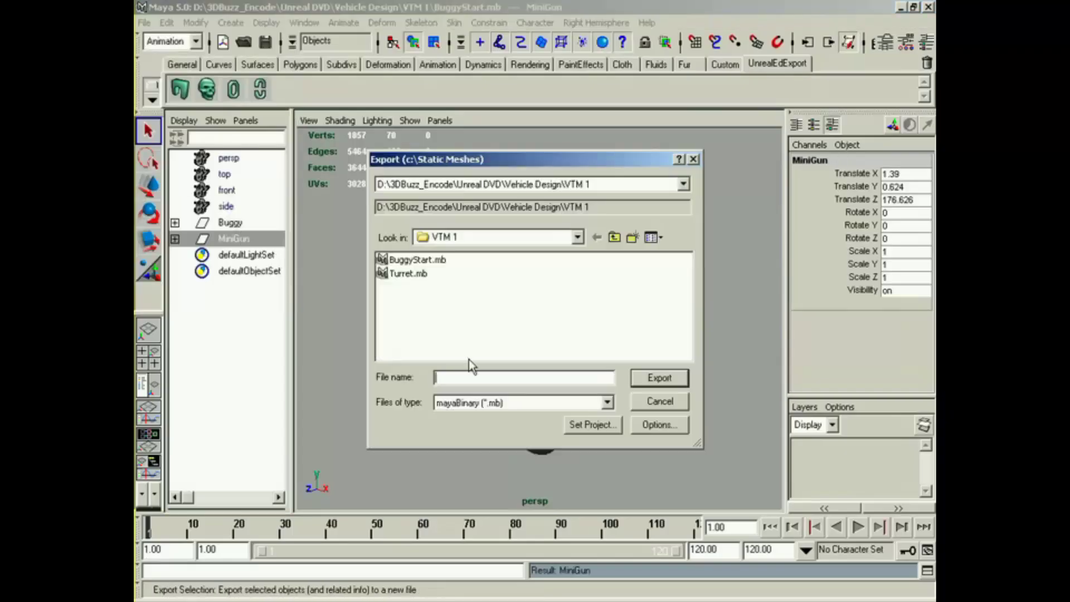
type("MiniGun")
key("Return")
key("Delete")
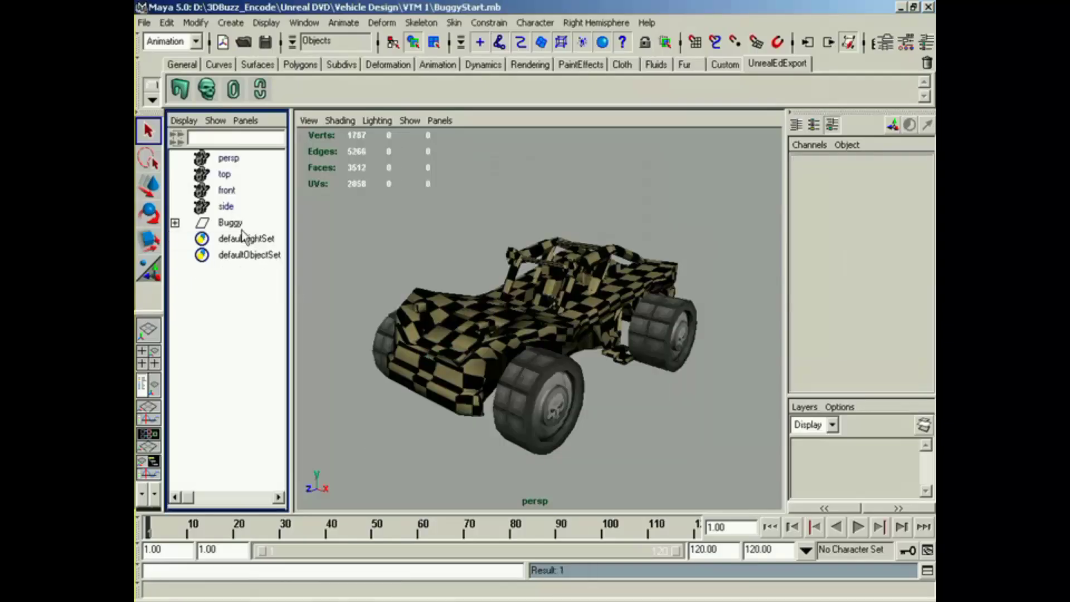
Save the remaining scene under the new name Buggy in the VTM 1 folder.
left_click(144, 22)
left_click(178, 92)
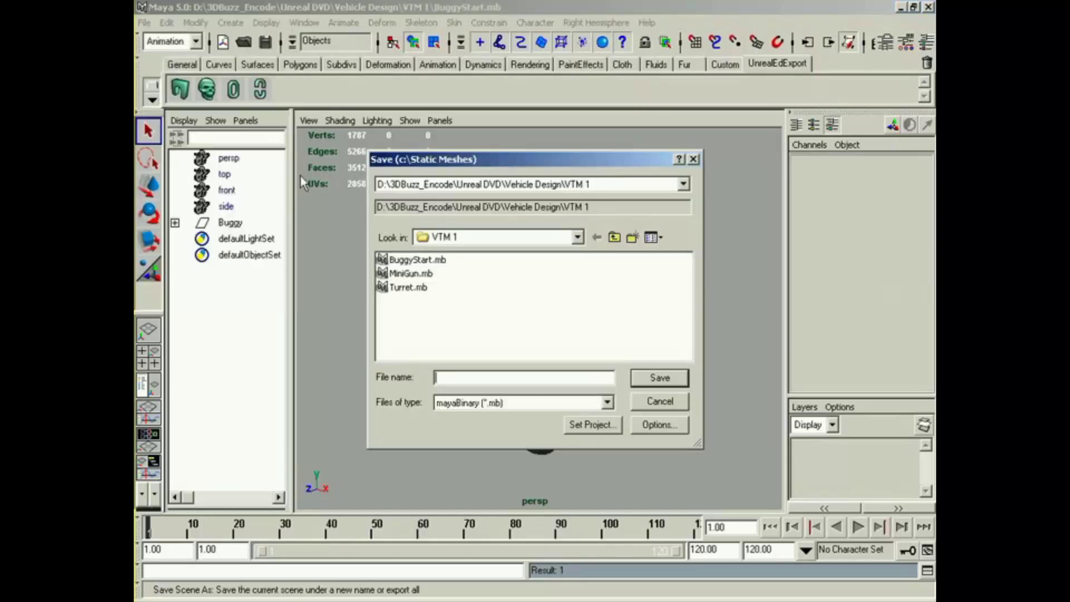
type("Buggy")
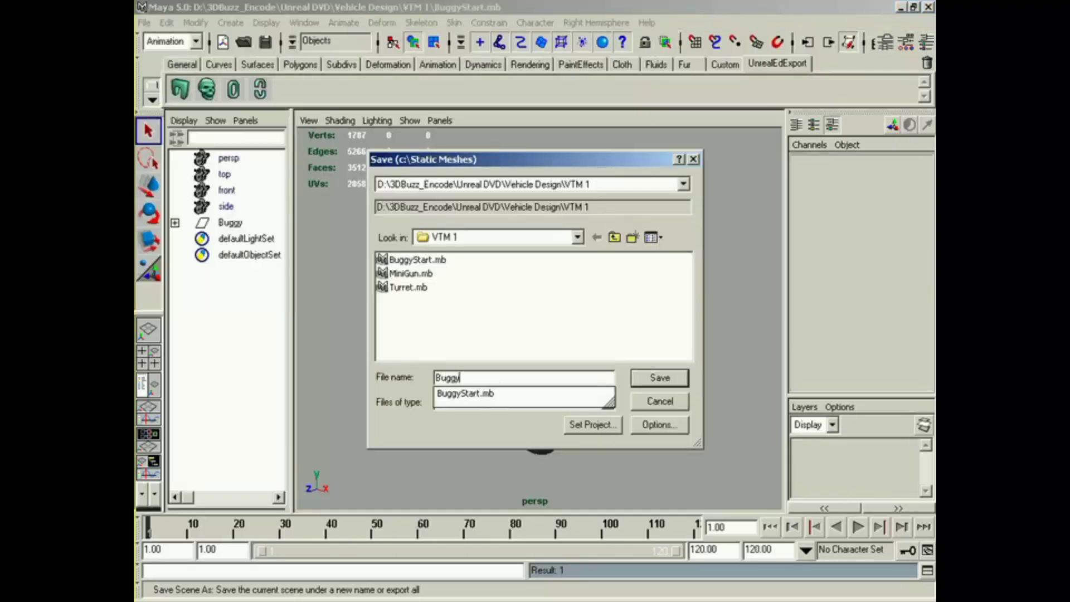
left_click(651, 379)
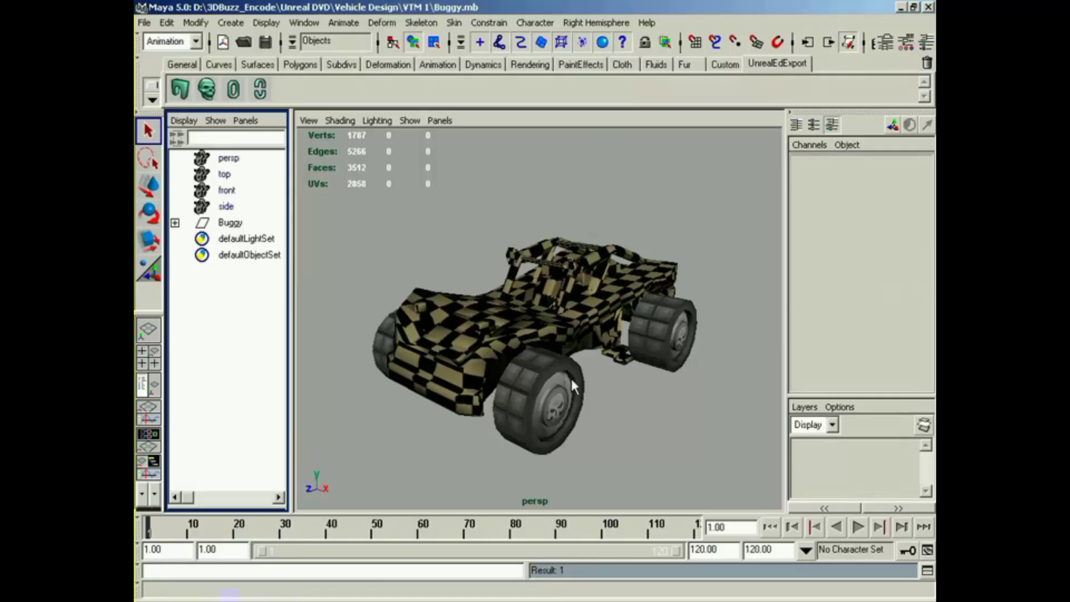
Open the Turret.mb scene and bring the whole turret into the perspective view.
left_click(144, 23)
left_click(162, 56)
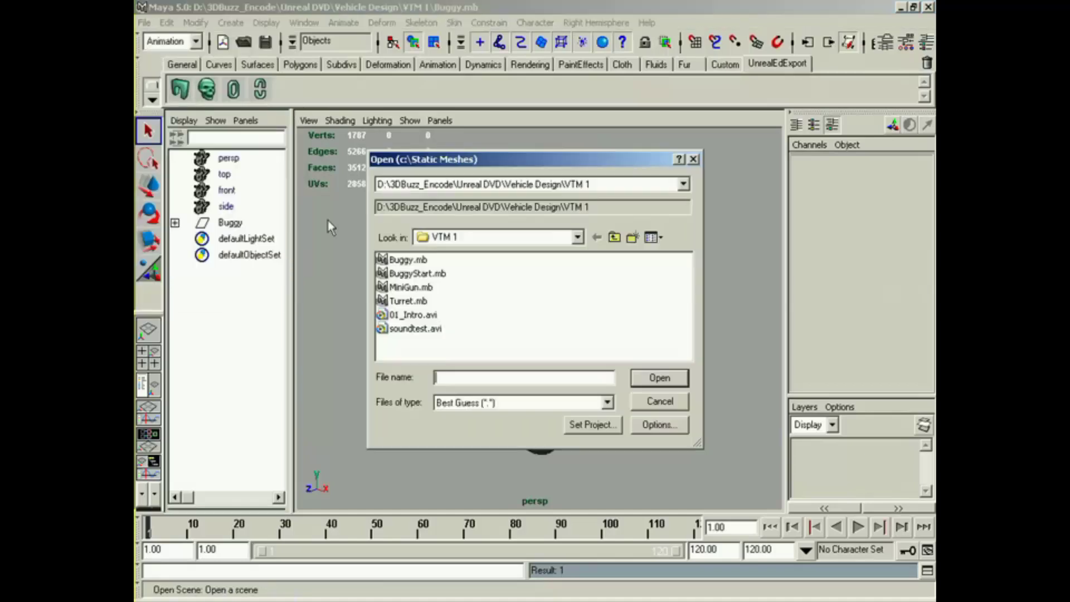
double_click(409, 301)
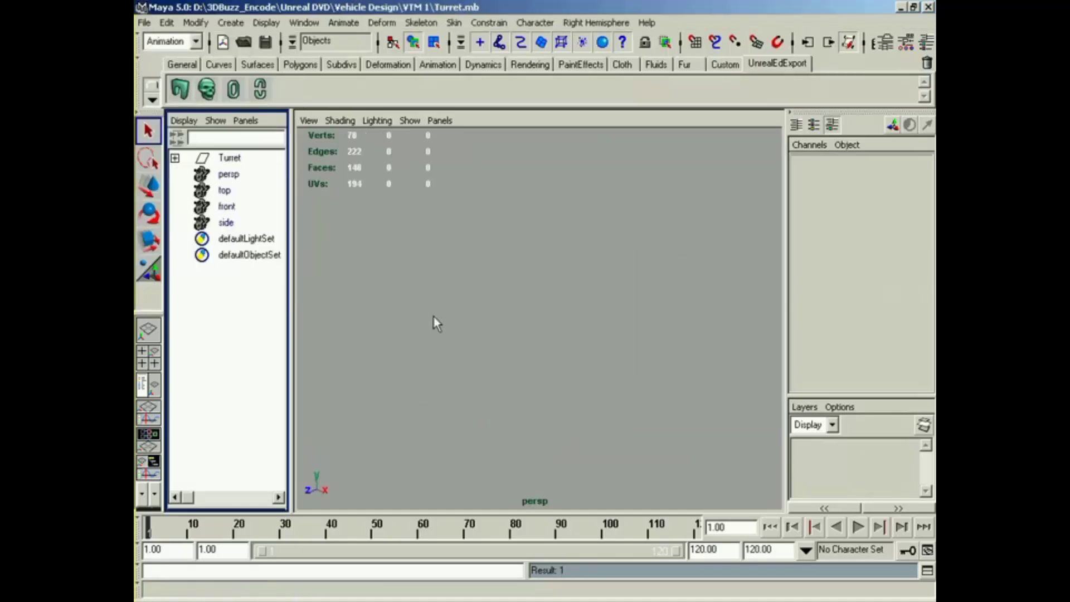
middle_click_drag(557, 330, 501, 344, "alt")
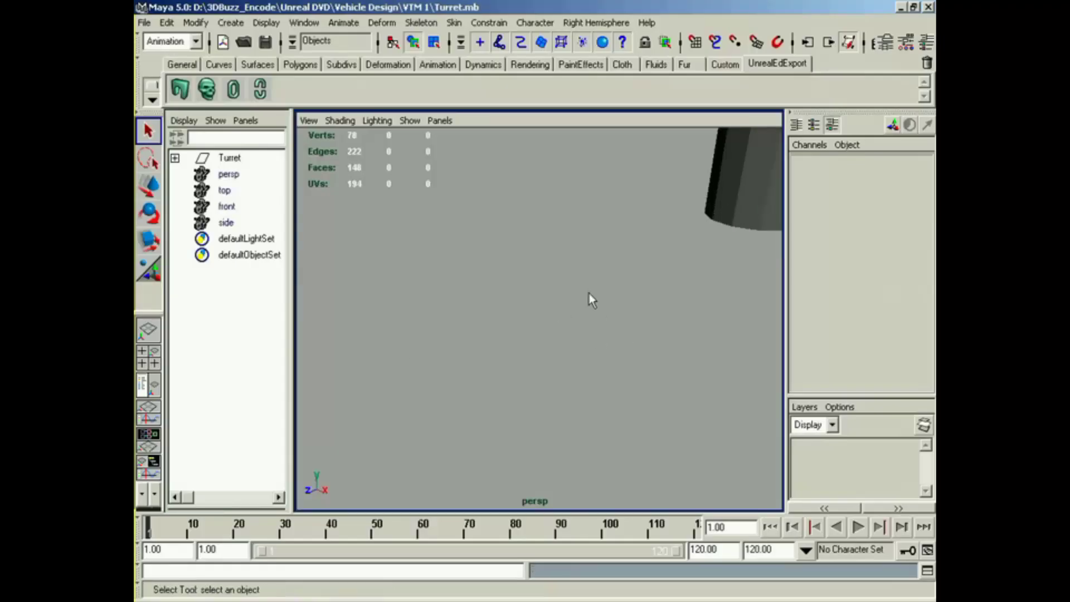
middle_click_drag(646, 312, 427, 368, "alt")
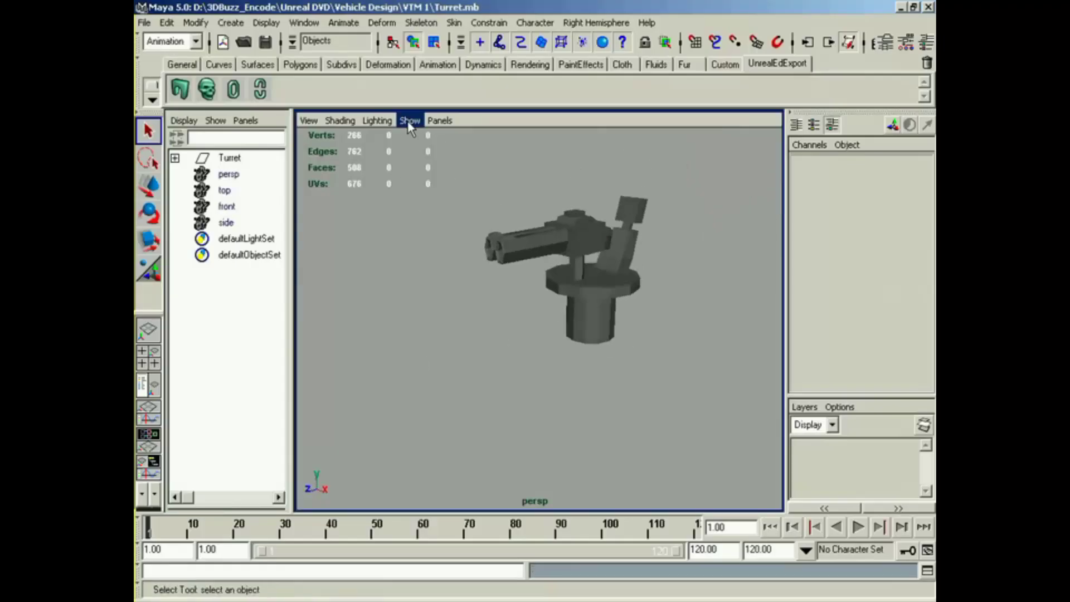
Display the grid in the perspective view of the Turret scene.
left_click(410, 121)
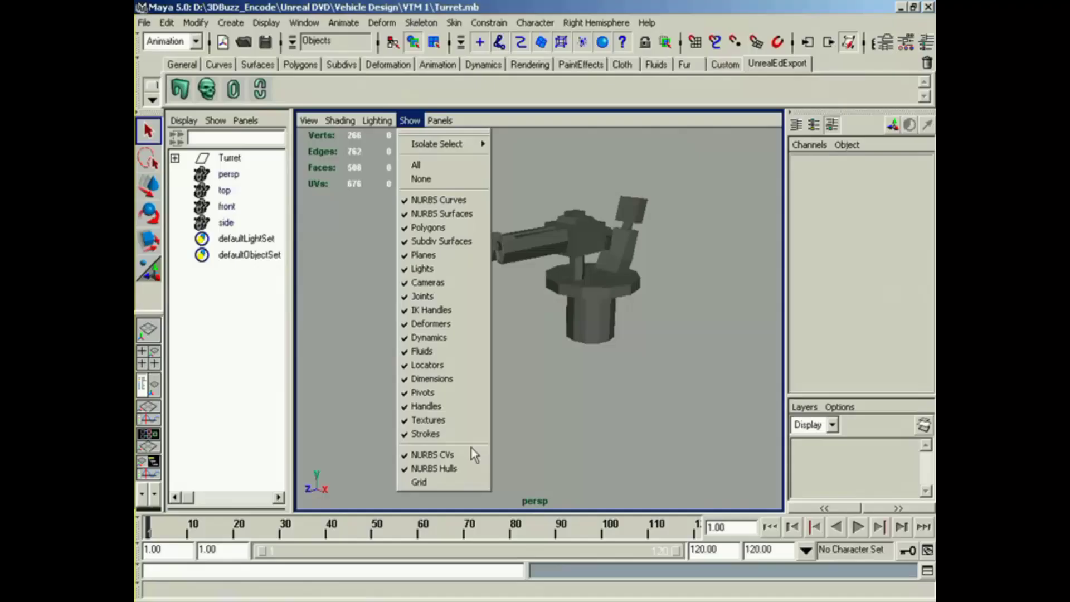
left_click(463, 480)
middle_click_drag(533, 412, 511, 390, "alt")
right_click_drag(511, 390, 487, 385, "alt")
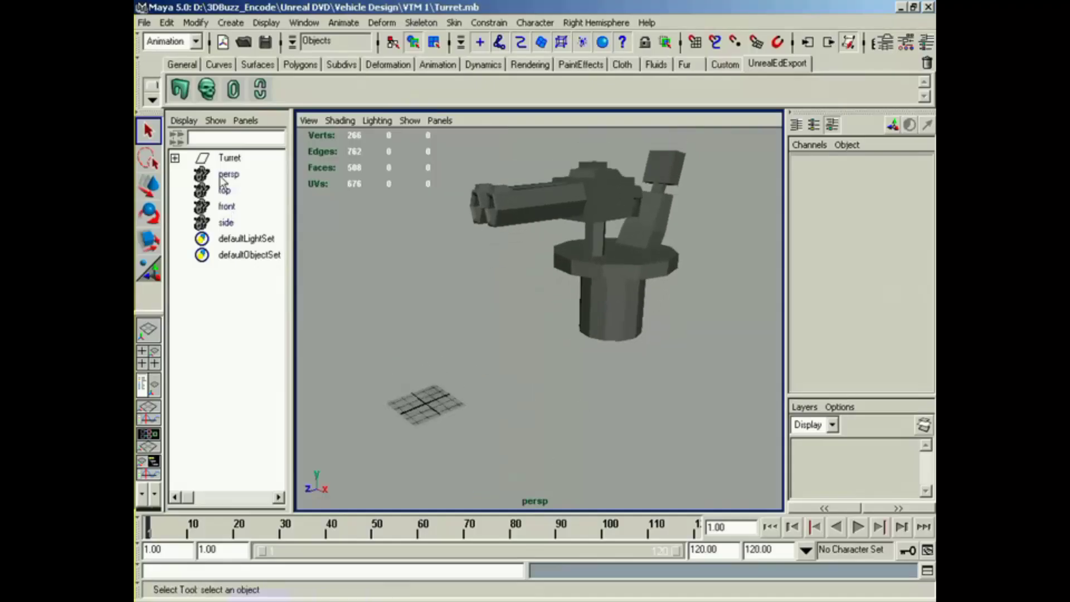
Move the whole Turret group to the scene origin by snapping it to the centre of the grid.
left_click(226, 160)
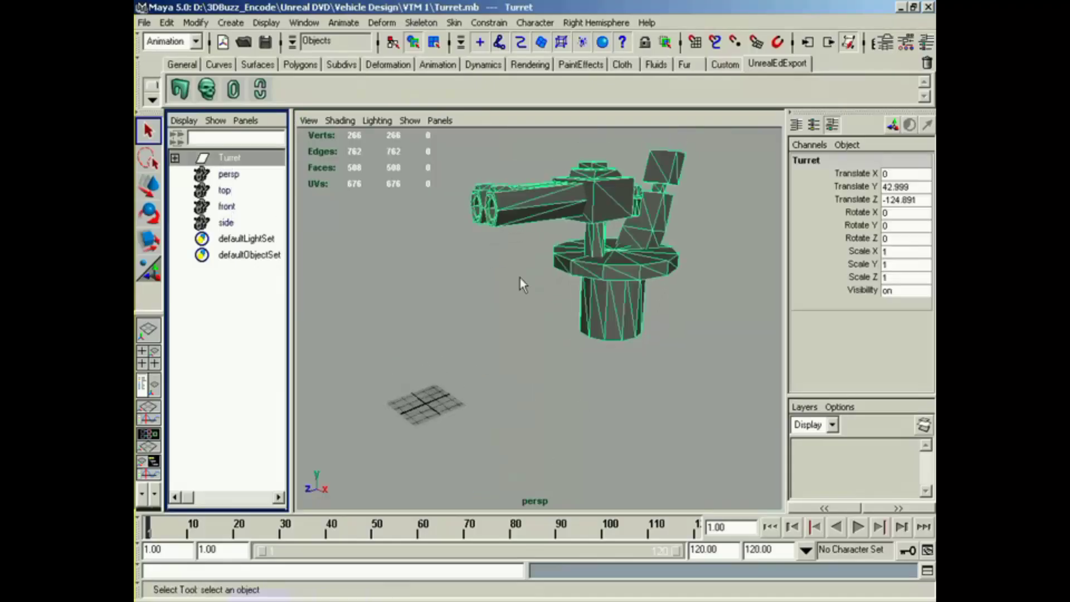
key("w")
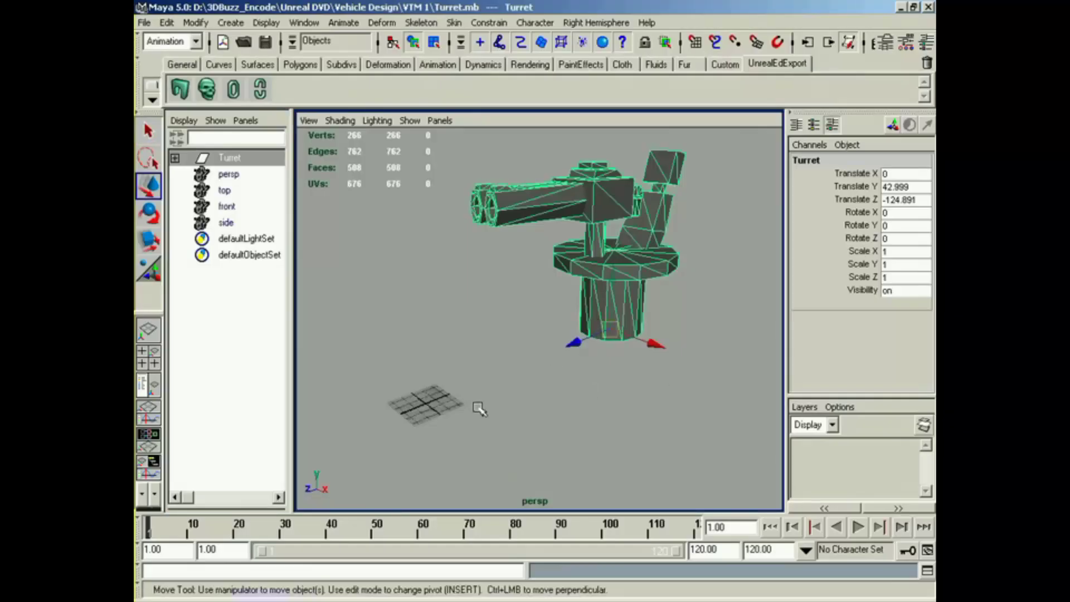
middle_click_drag(480, 415, 493, 362, "alt")
left_click_drag(493, 362, 515, 365, "alt")
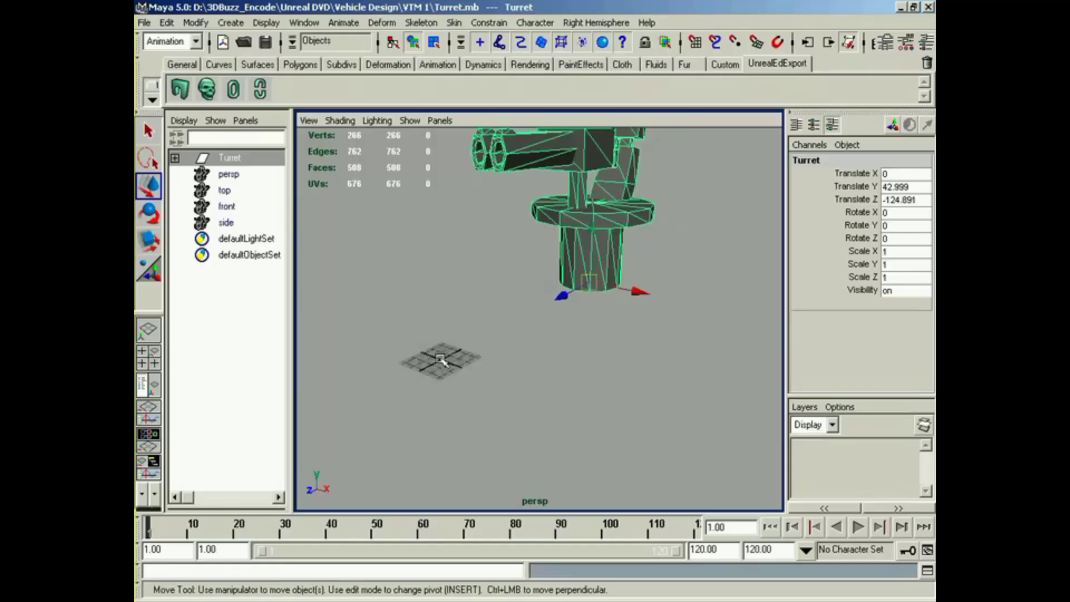
right_click_drag(460, 394, 562, 412, "alt")
left_click_drag(563, 412, 469, 426, "alt")
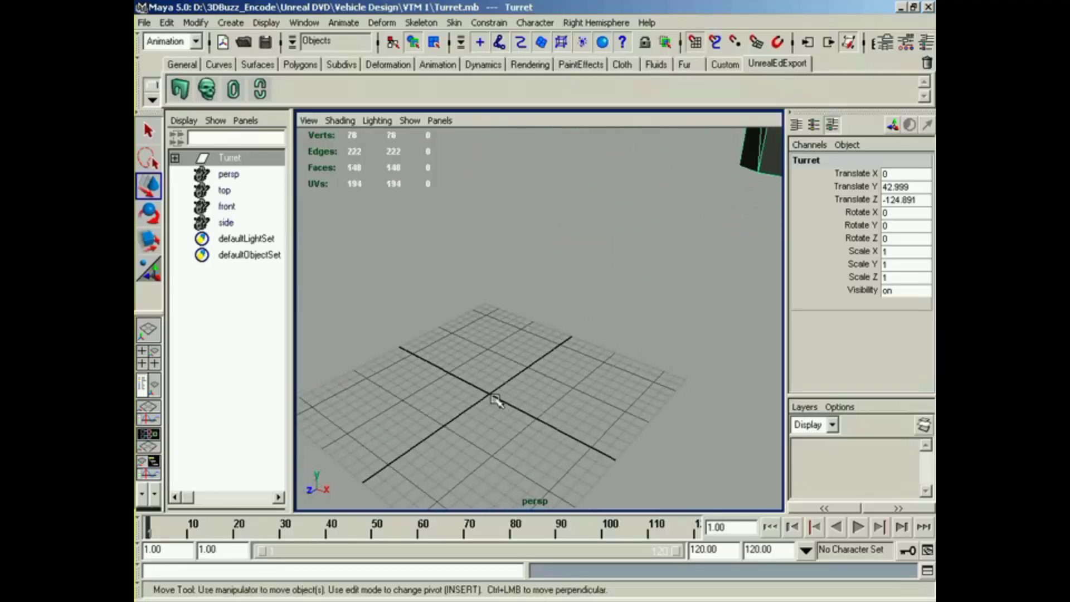
middle_click_drag(491, 393, 490, 390)
right_click_drag(492, 394, 447, 334, "alt")
middle_click_drag(448, 334, 450, 416, "alt")
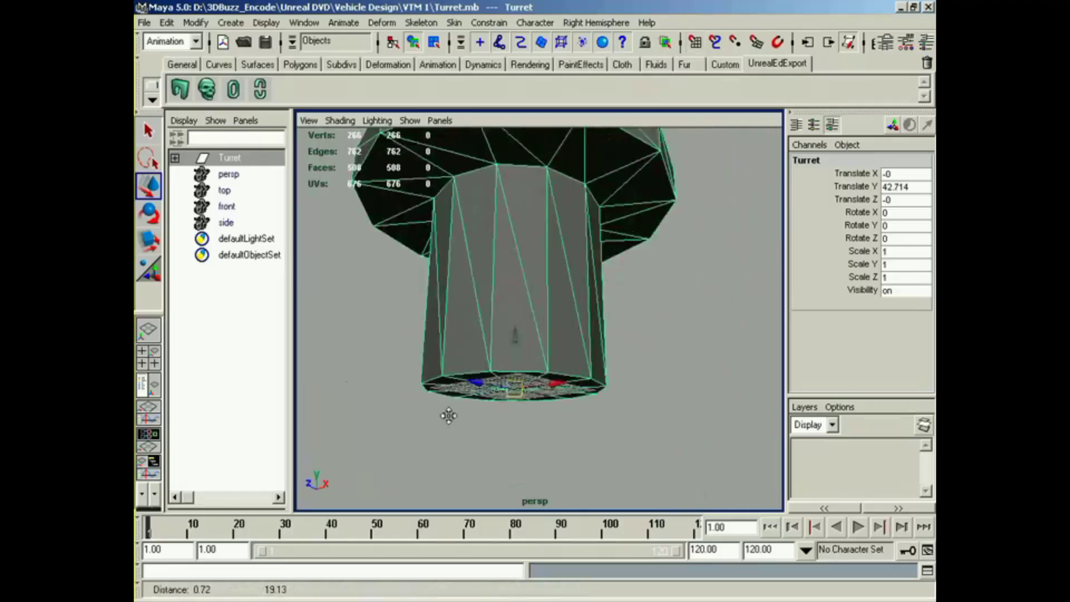
Save the repositioned Turret scene and open MiniGun.mb from the VTM 1 folder.
left_click_drag(449, 416, 473, 483, "alt")
right_click_drag(474, 484, 471, 412, "alt")
middle_click_drag(471, 411, 468, 423, "alt")
left_click_drag(467, 423, 456, 430, "alt")
middle_click_drag(493, 414, 506, 428, "alt")
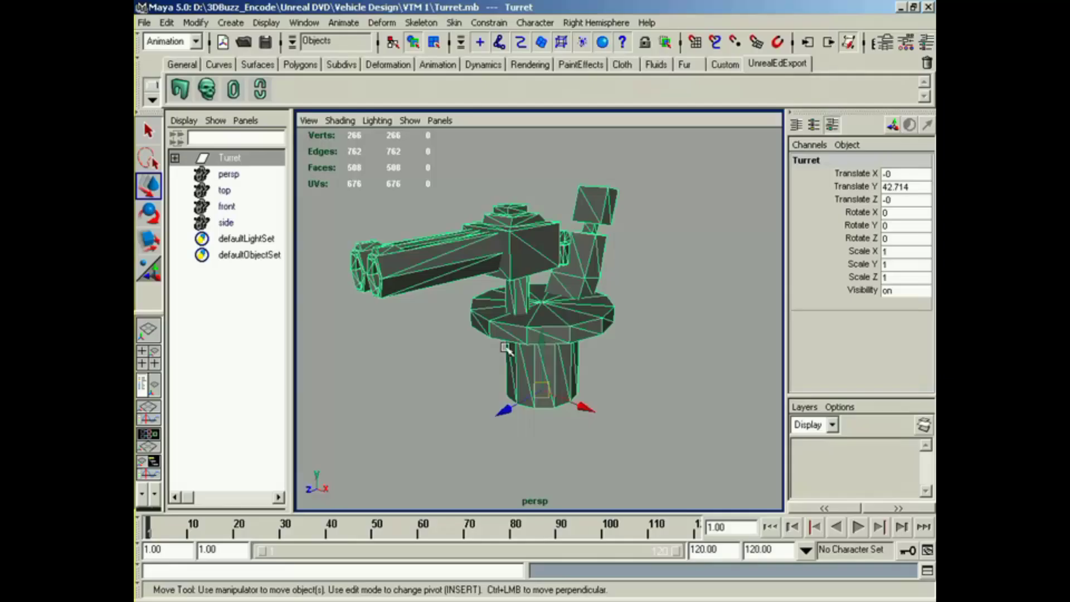
key("q")
key("ctrl+s")
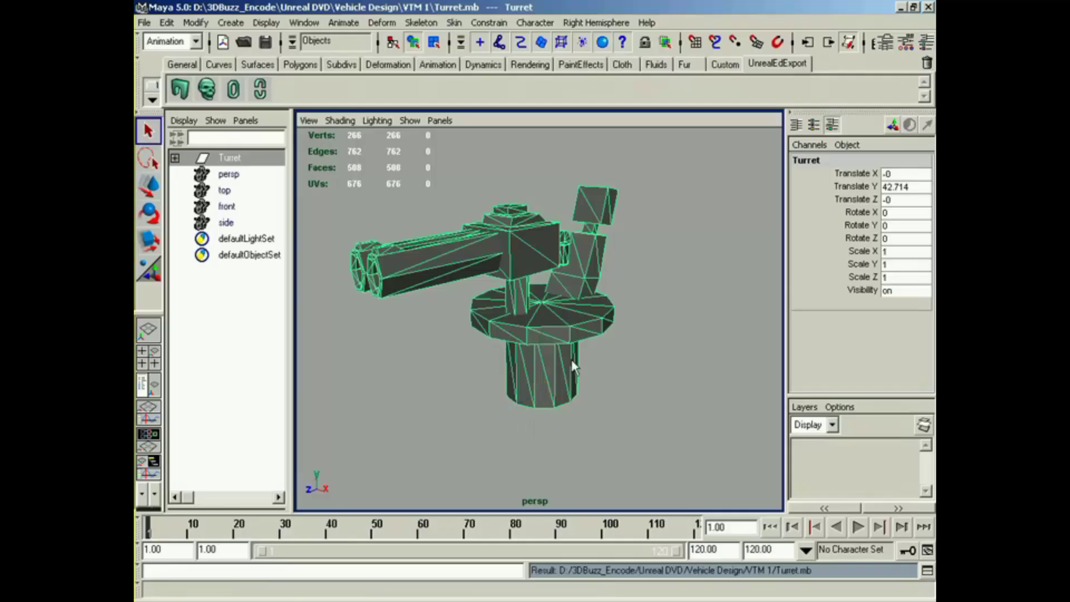
left_click(243, 42)
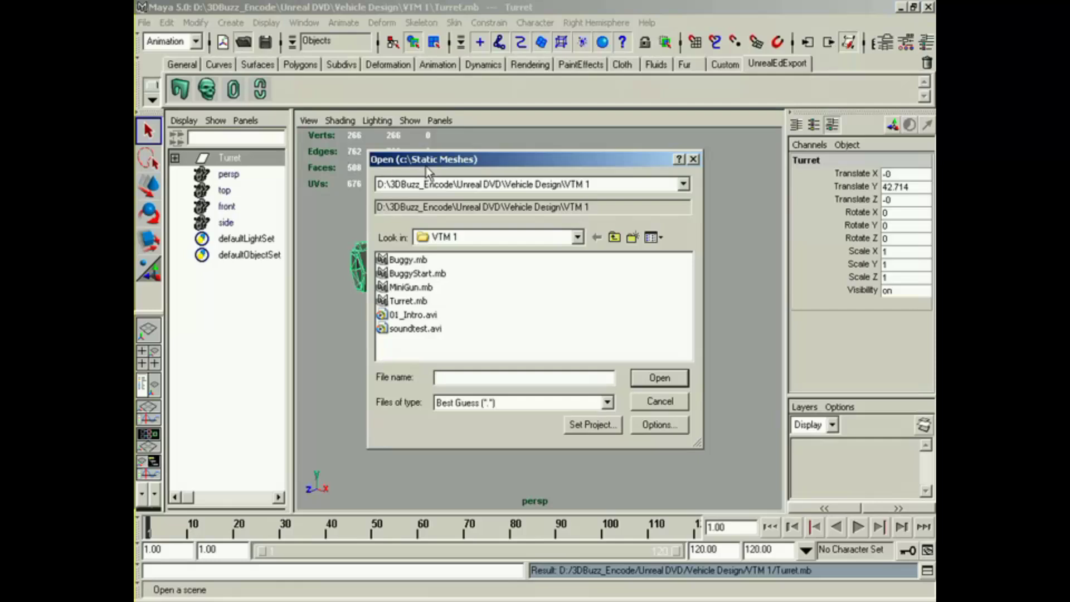
double_click(410, 286)
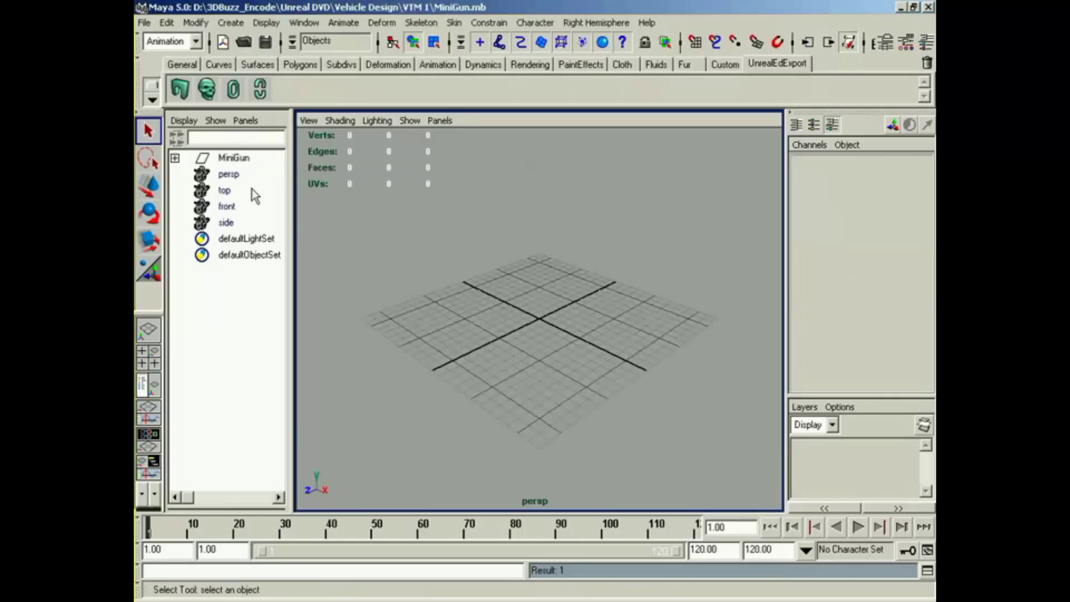
Snap the MiniGun group to the centre of the grid and save the scene.
left_click(246, 160)
middle_click_drag(632, 360, 598, 394, "alt")
right_click_drag(548, 386, 559, 388, "alt")
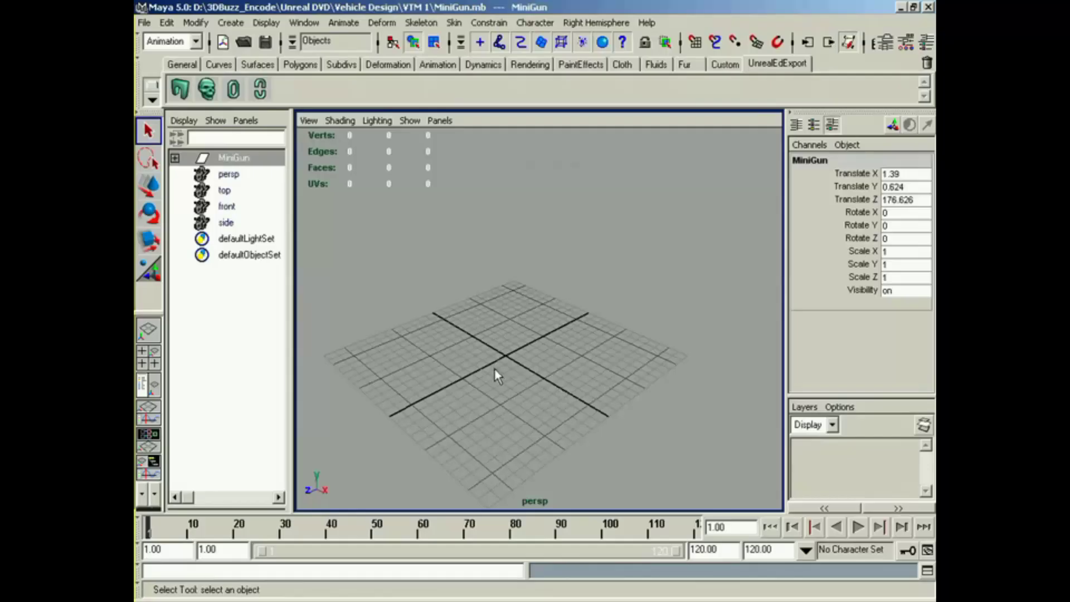
key("w")
key("x")
middle_click(505, 355)
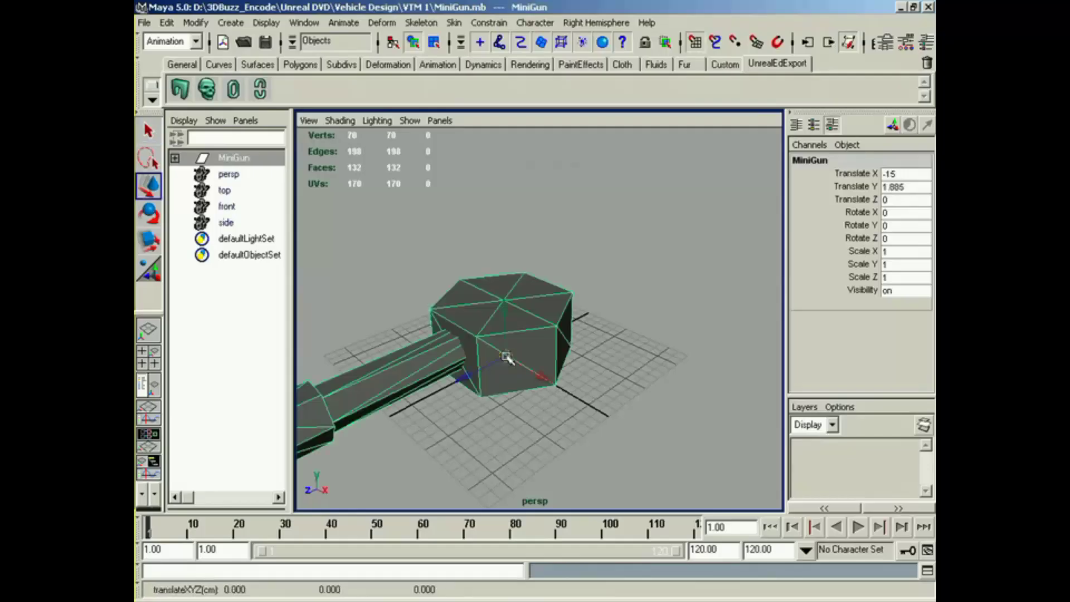
left_click_drag(506, 355, 537, 388, "alt")
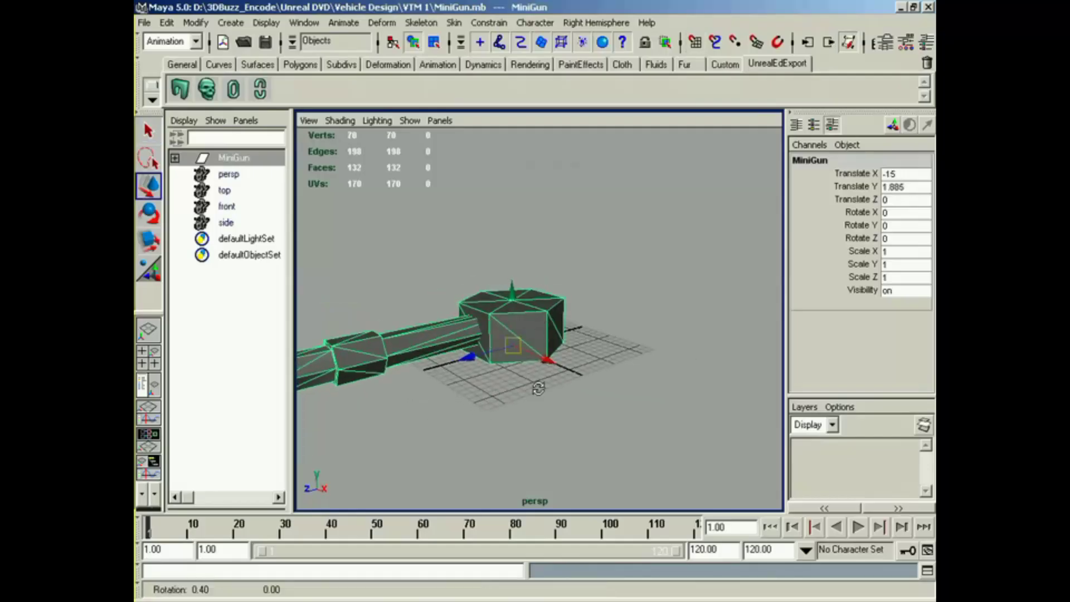
right_click_drag(537, 388, 435, 407, "alt")
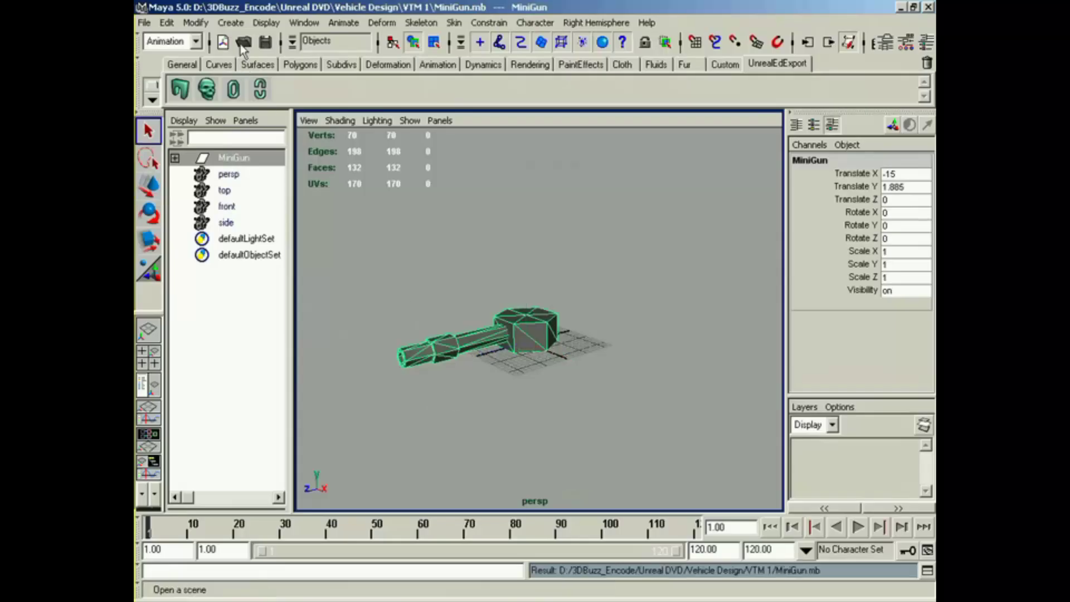
Open the Buggy.mb scene from the VTM 1 folder and select the whole Buggy group.
left_click(242, 45)
double_click(412, 259)
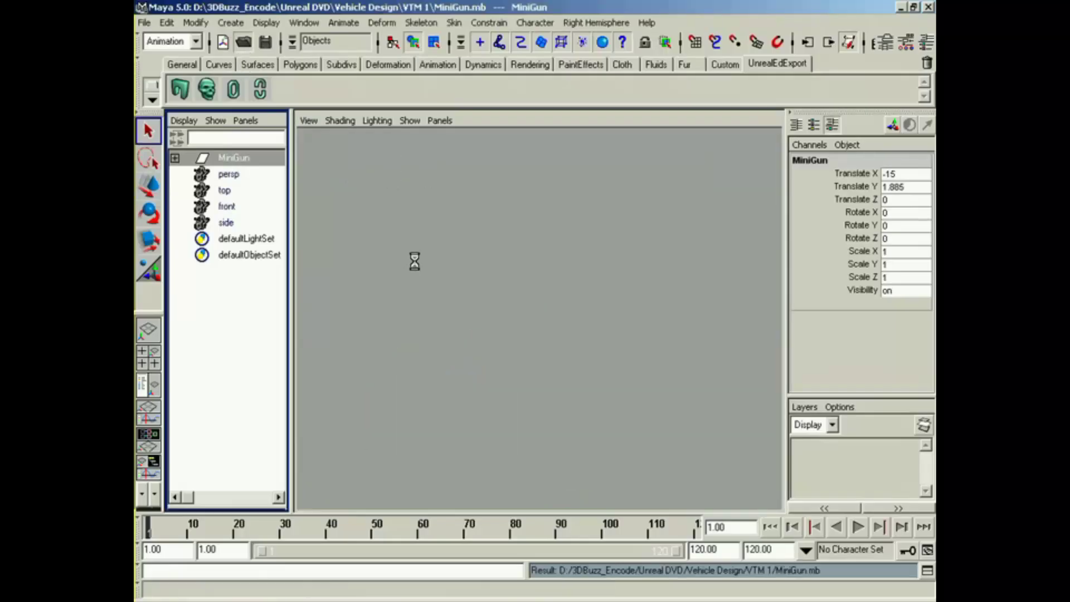
left_click_drag(562, 376, 536, 375, "alt")
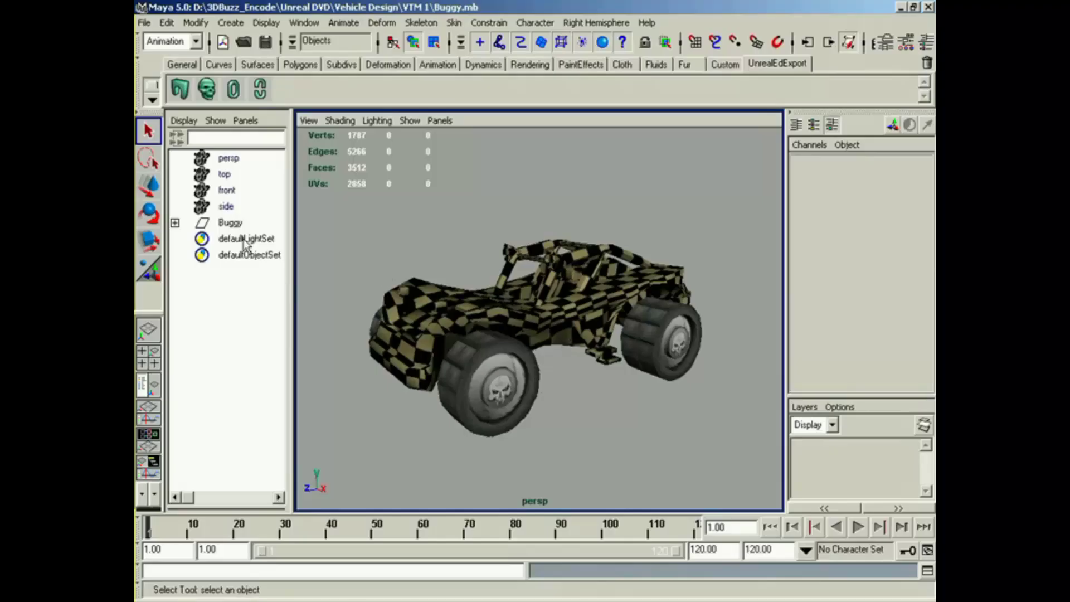
left_click(229, 222)
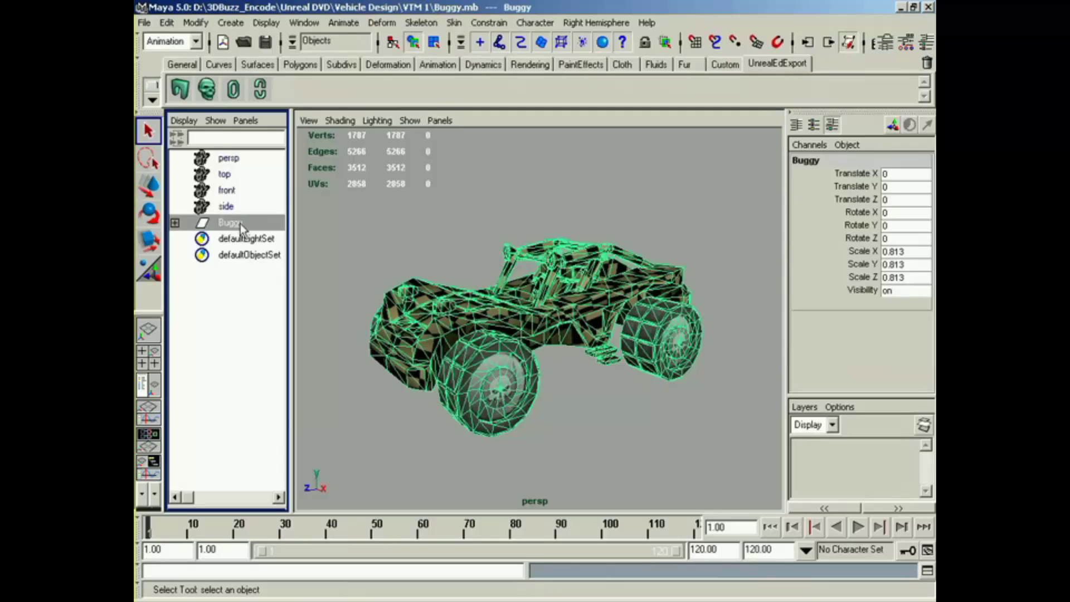
left_click_drag(507, 328, 506, 333, "alt")
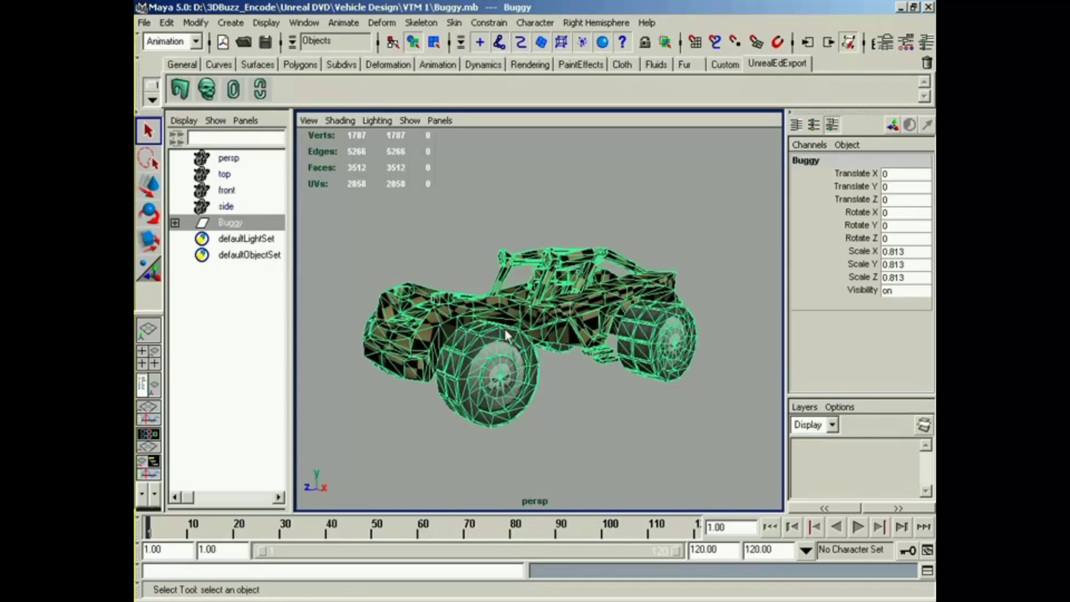
Switch to wireframe display and turn on the selection handles for all four of the buggy's tires.
left_click(491, 416)
left_click_drag(504, 409, 526, 429, "alt")
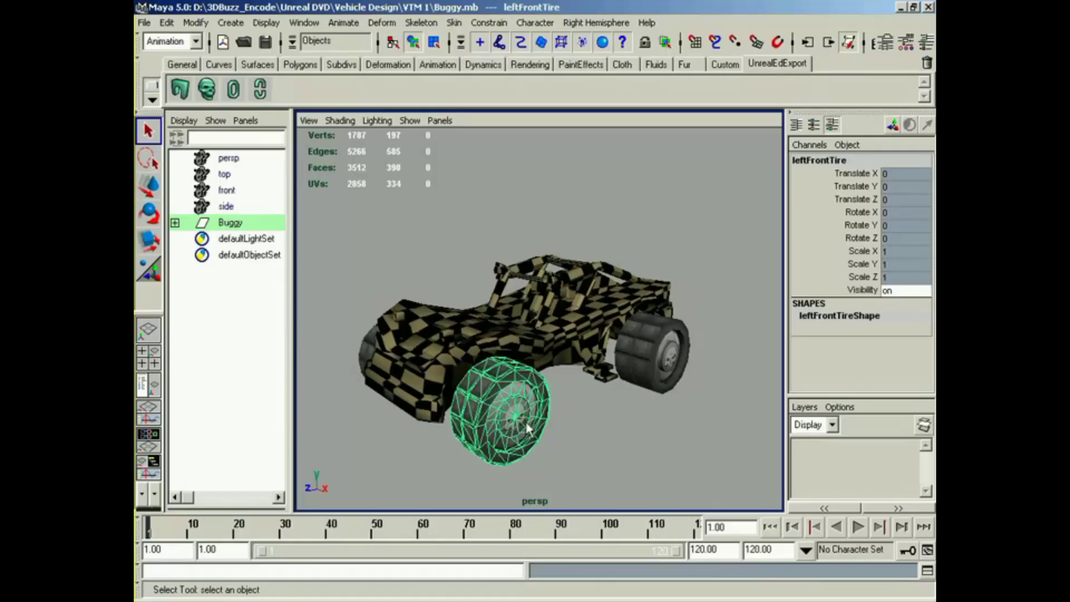
left_click_drag(526, 421, 562, 412, "alt")
key("4")
left_click(651, 392, "shift")
left_click_drag(501, 441, 560, 439, "alt")
left_click(560, 442, "shift")
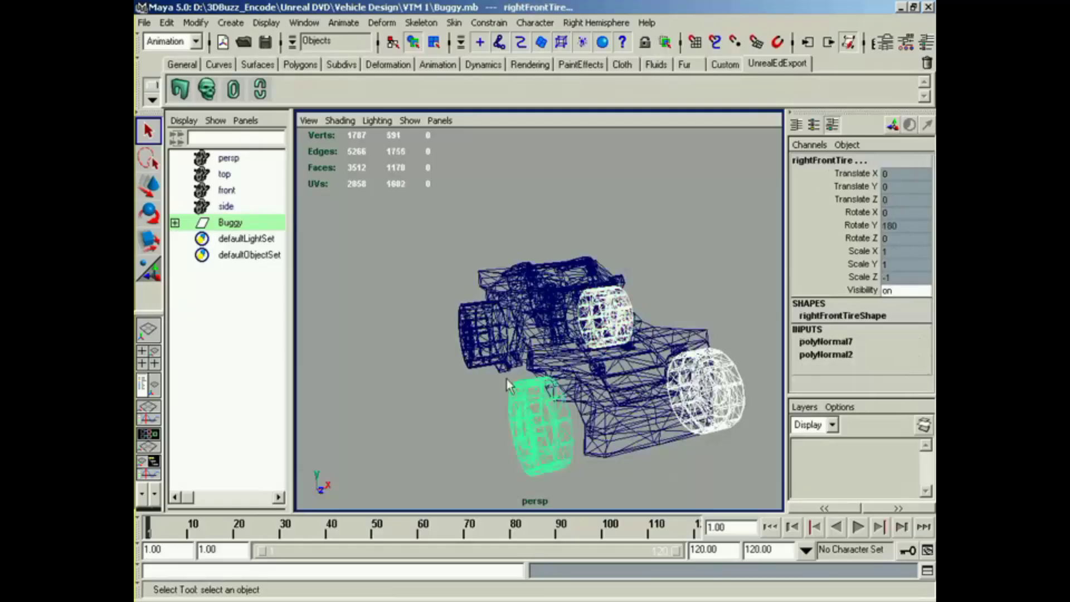
left_click_drag(506, 379, 414, 309, "alt")
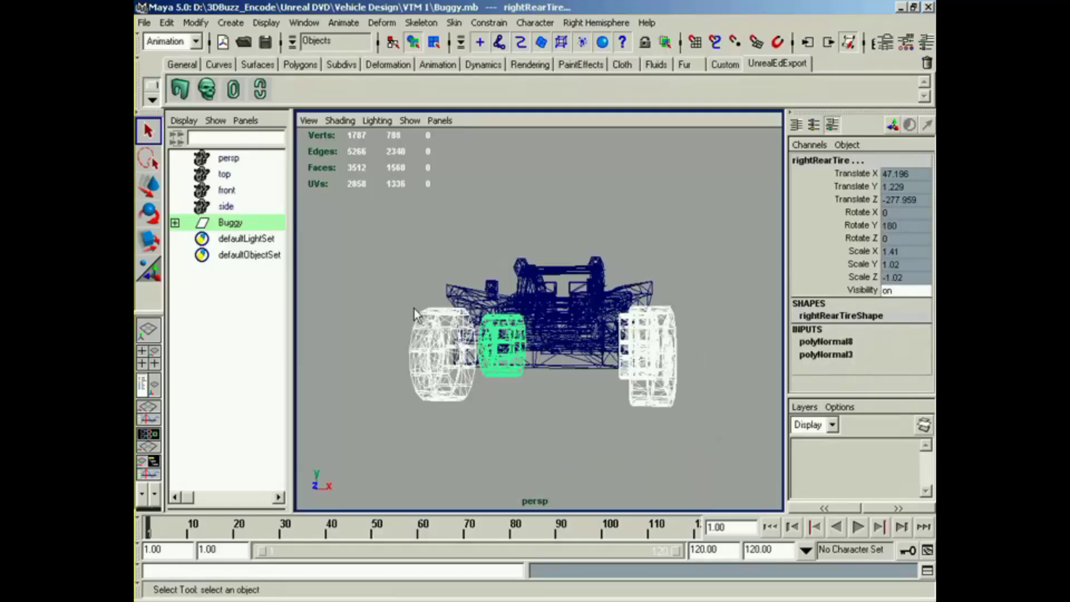
left_click(266, 22)
mouse_move(296, 160)
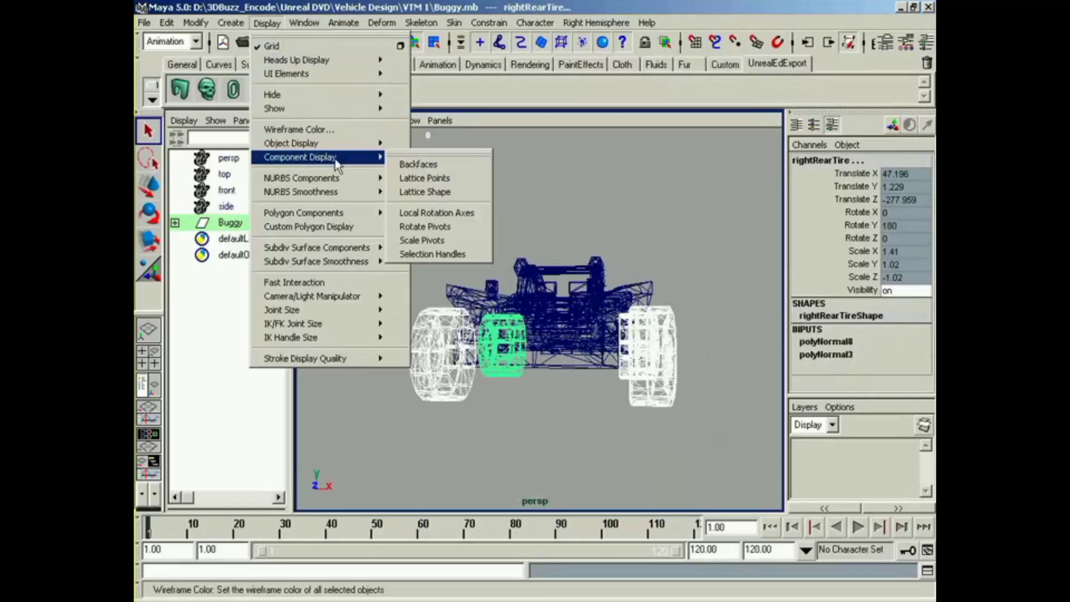
left_click(439, 255)
Deselect the tires and place a joint at the left front tire's selection handle with the Joint Tool.
left_click_drag(618, 379, 557, 437, "alt")
middle_click_drag(557, 437, 536, 421, "alt")
right_click_drag(536, 422, 633, 432, "alt")
middle_click_drag(633, 432, 604, 370, "alt")
left_click_drag(603, 371, 515, 426, "alt")
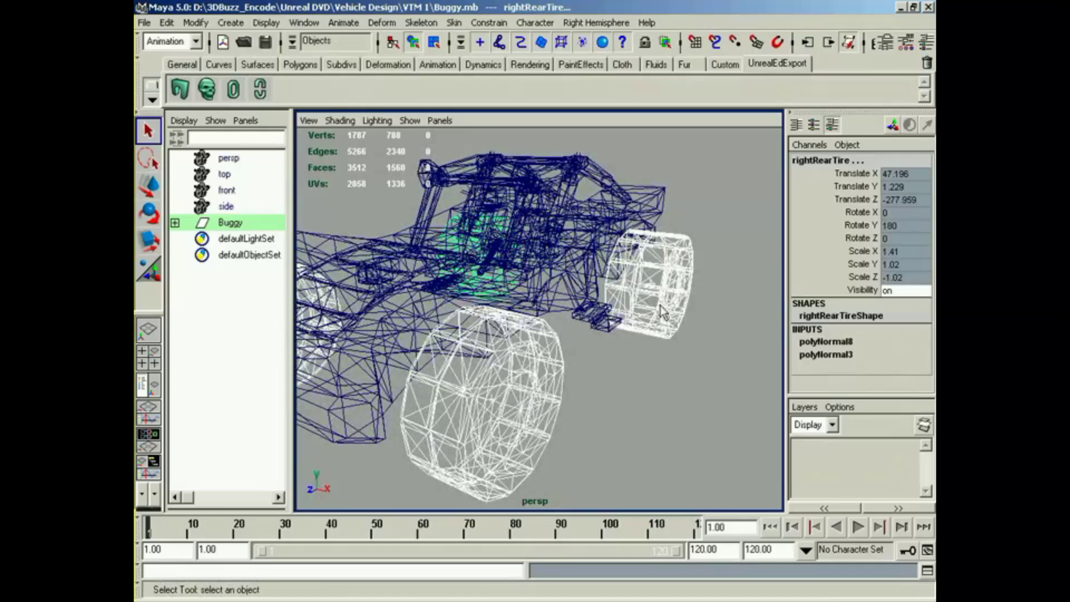
left_click(620, 369)
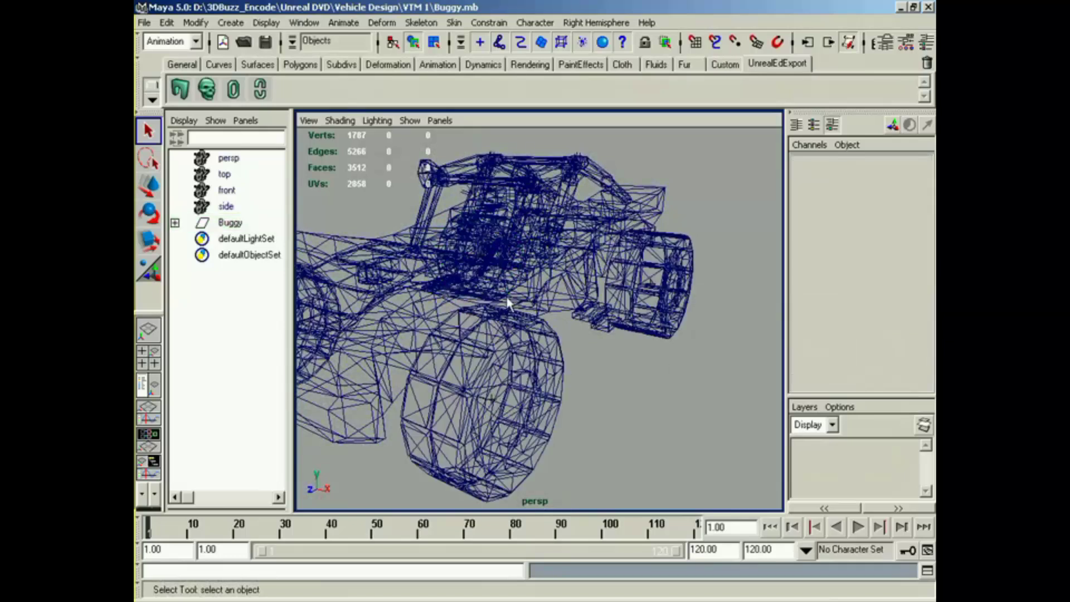
left_click(429, 24)
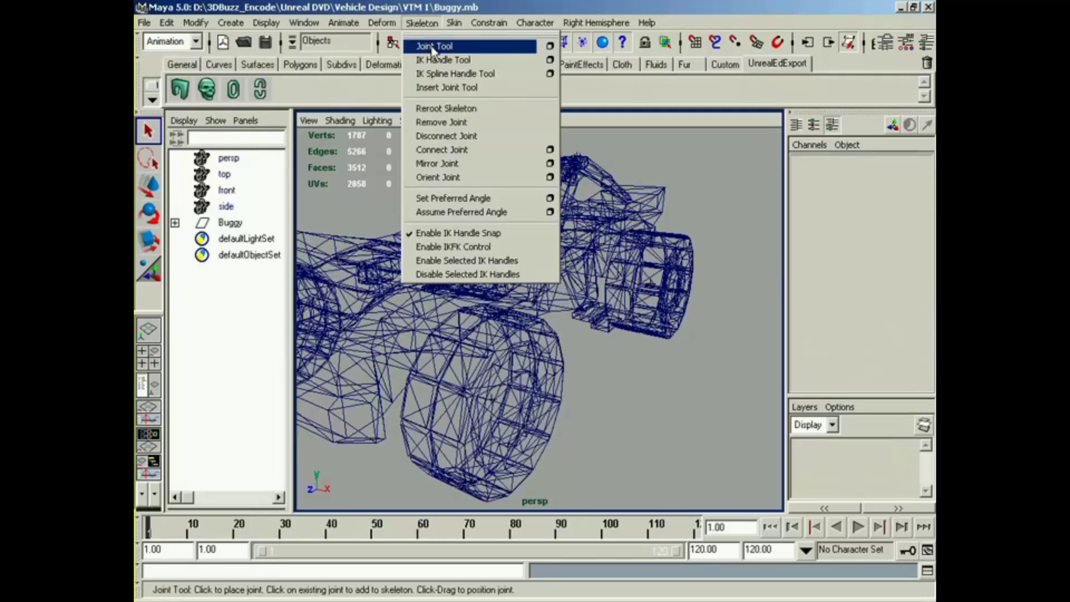
left_click(385, 12)
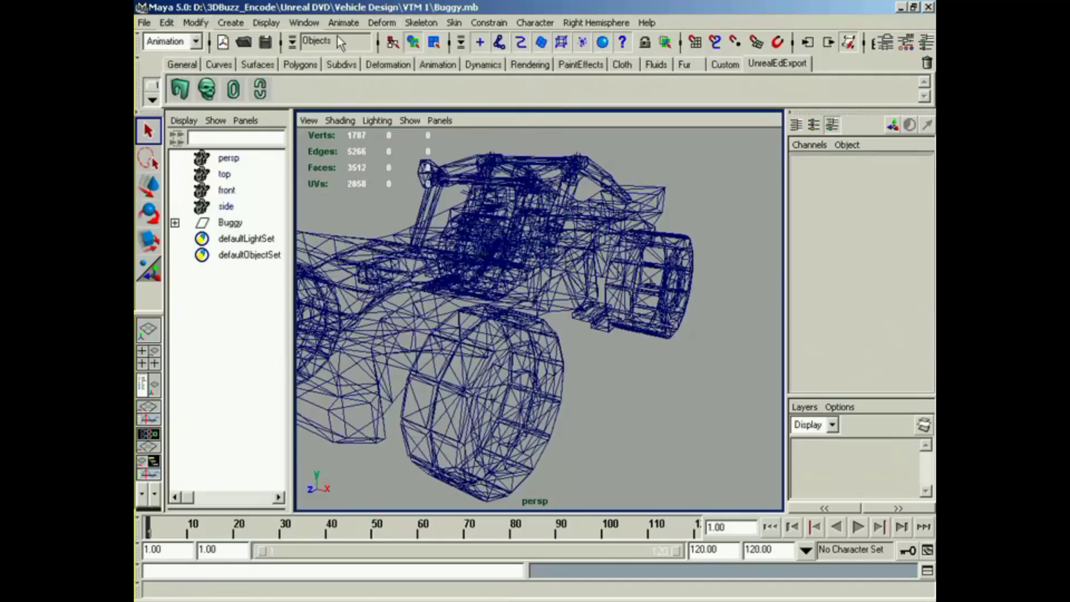
left_click(420, 23)
left_click(428, 43)
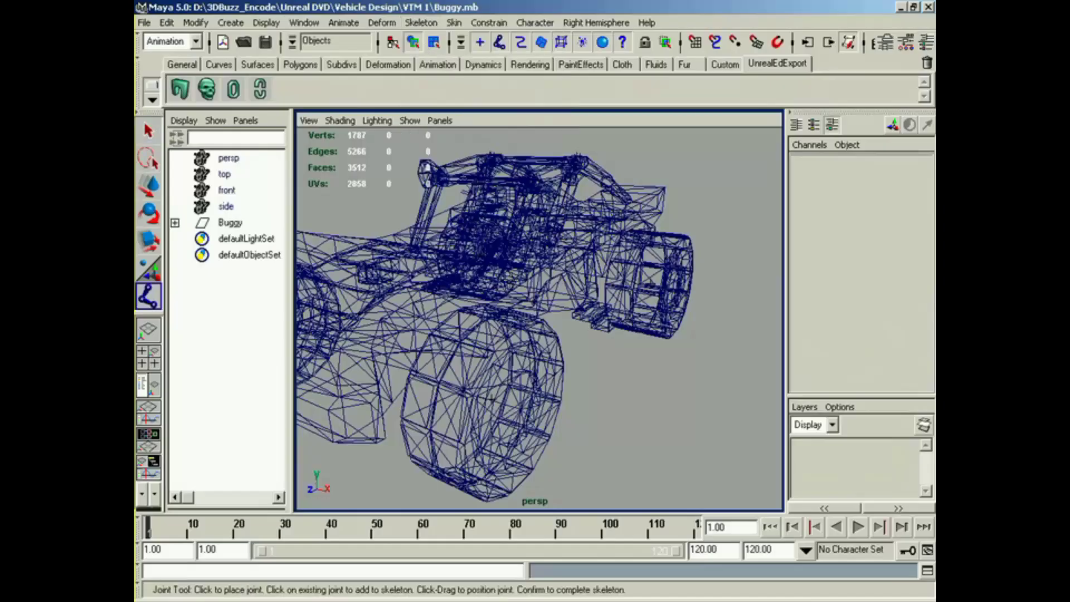
left_click_drag(508, 398, 482, 396, "alt")
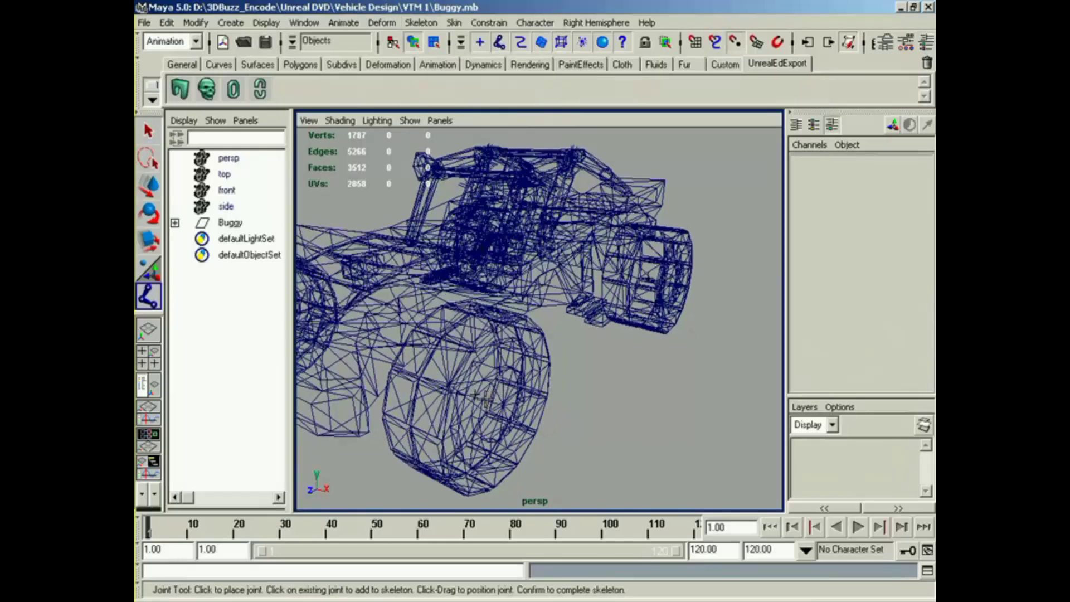
left_click(479, 396)
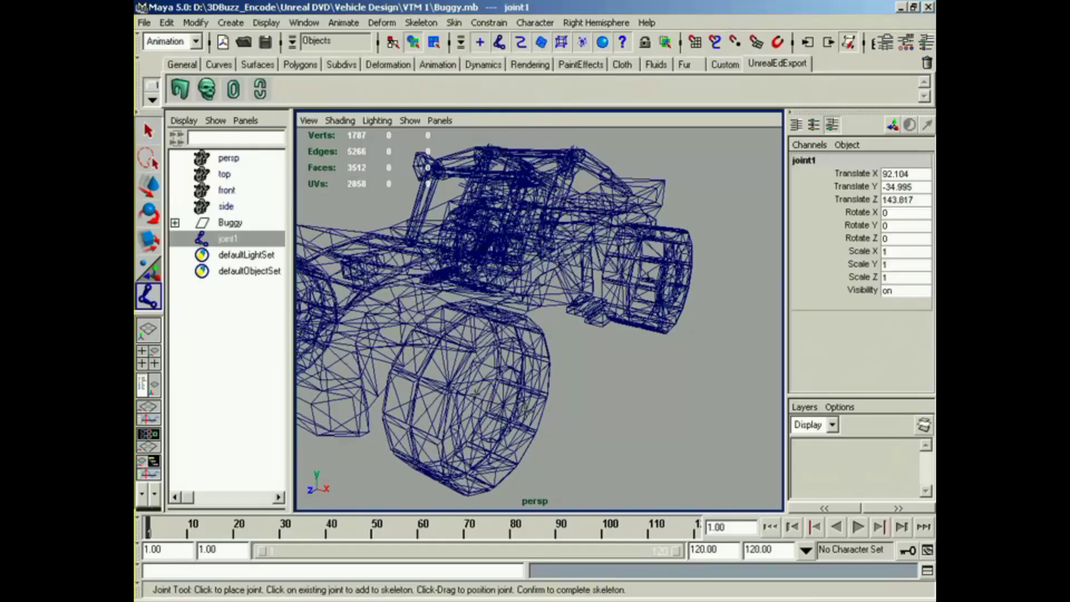
Set the joint display scale to 10.00 with a custom joint size.
right_click_drag(479, 397, 549, 405, "alt")
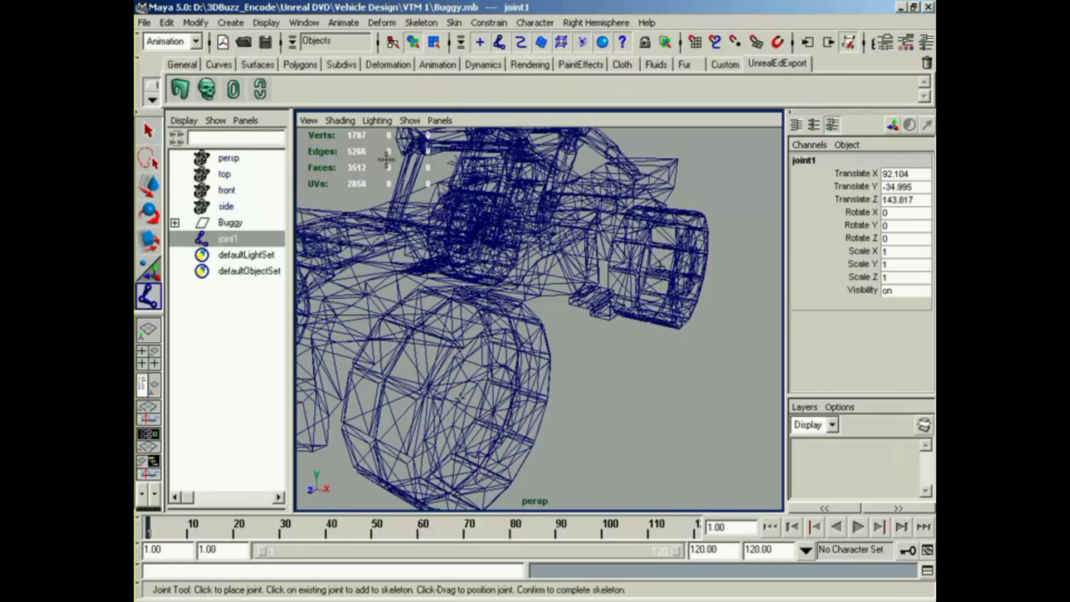
left_click(267, 22)
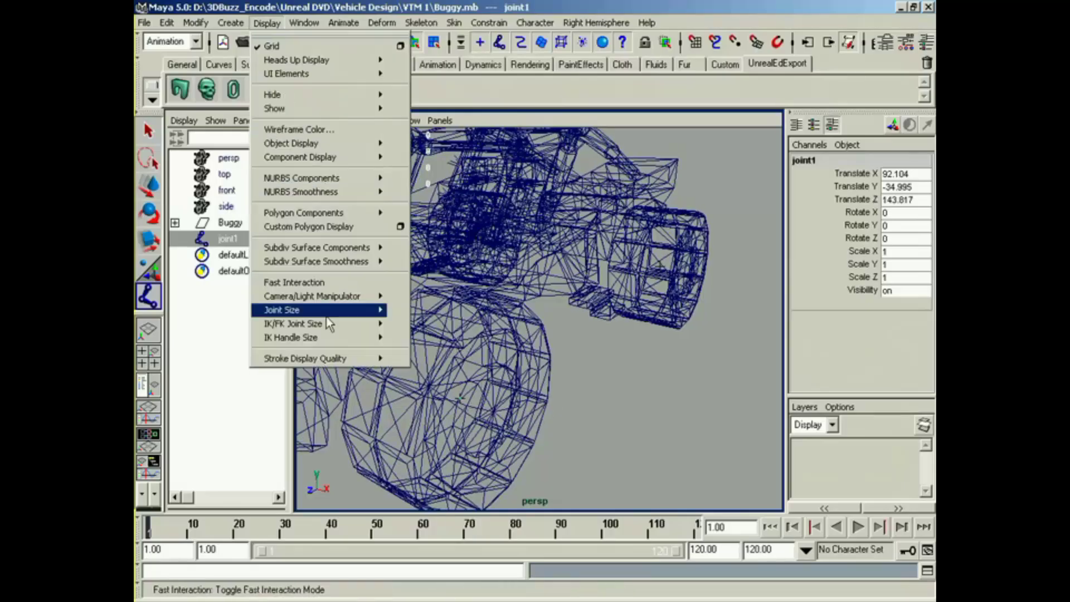
mouse_move(330, 323)
left_click(421, 372)
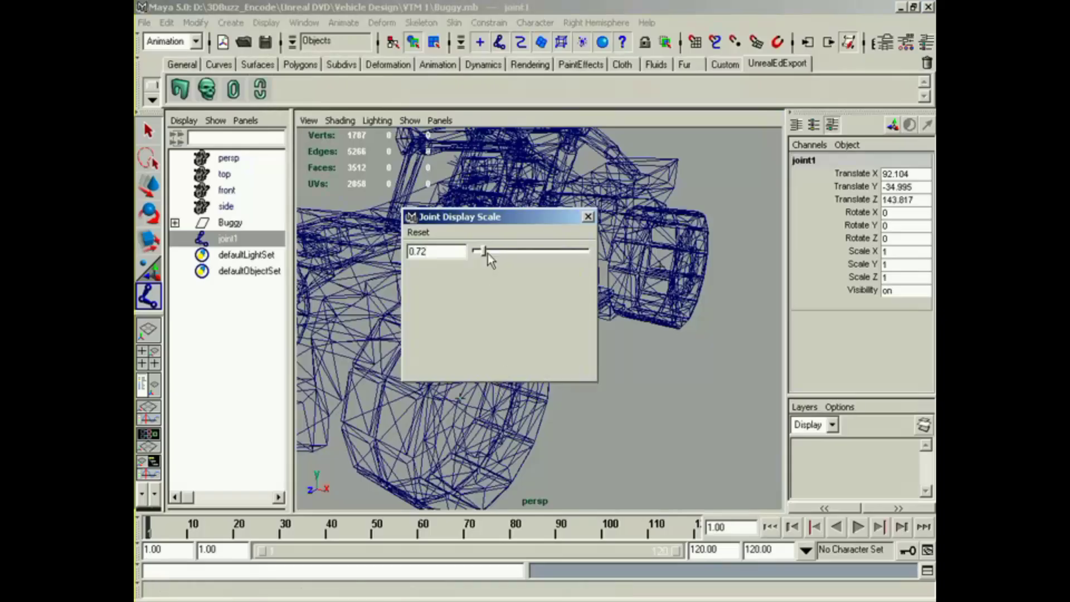
left_click_drag(485, 250, 583, 257)
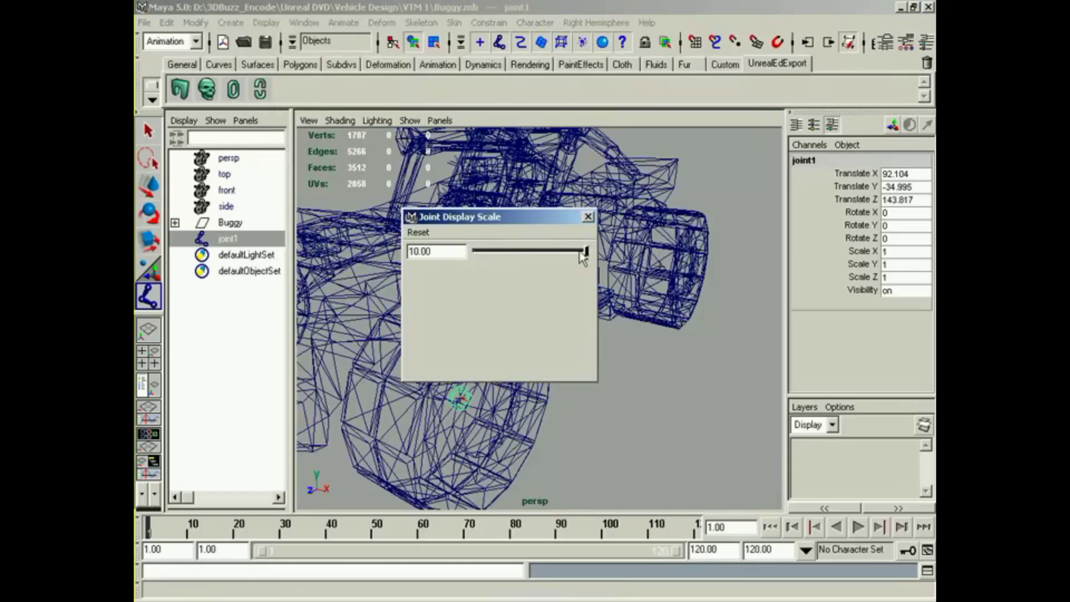
left_click(588, 216)
Finish the first joint and place a separate joint at the left rear tire's selection handle.
left_click_drag(621, 364, 499, 417, "alt")
middle_click_drag(499, 418, 407, 433, "alt")
right_click_drag(406, 432, 444, 422, "alt")
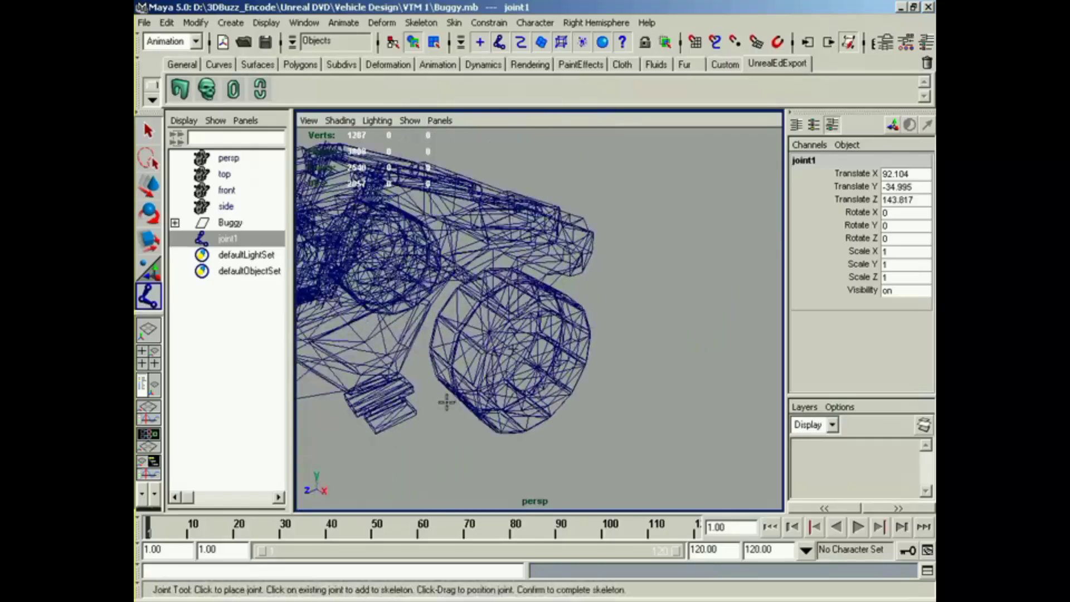
key("Return")
left_click_drag(486, 384, 593, 385, "alt")
left_click(514, 346)
right_click_drag(593, 385, 507, 385, "alt")
middle_click_drag(507, 385, 544, 380, "alt")
left_click_drag(545, 380, 507, 395, "alt")
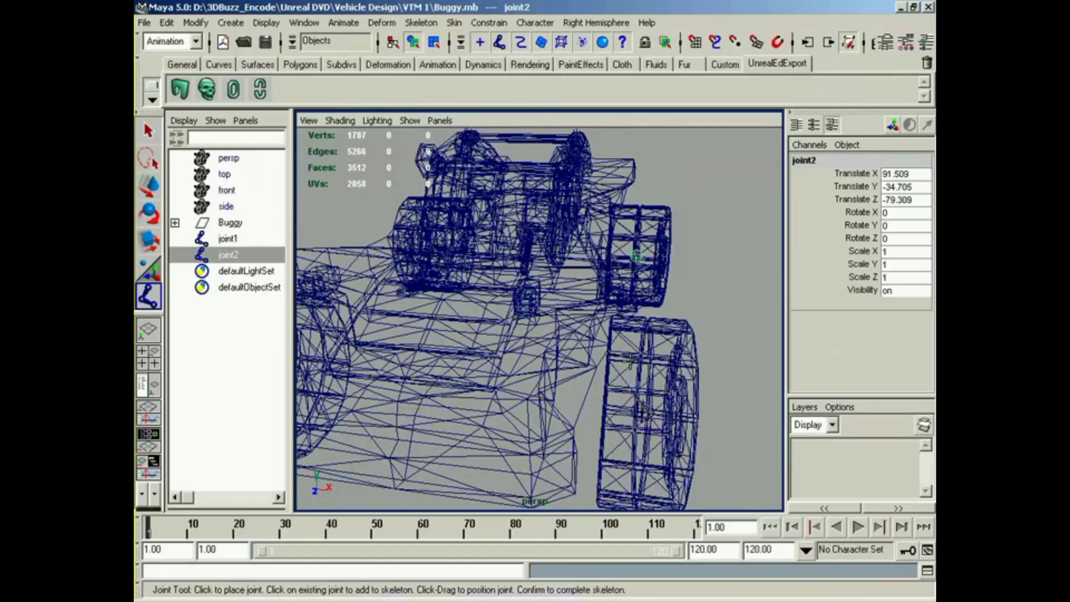
middle_click_drag(572, 371, 612, 367, "alt")
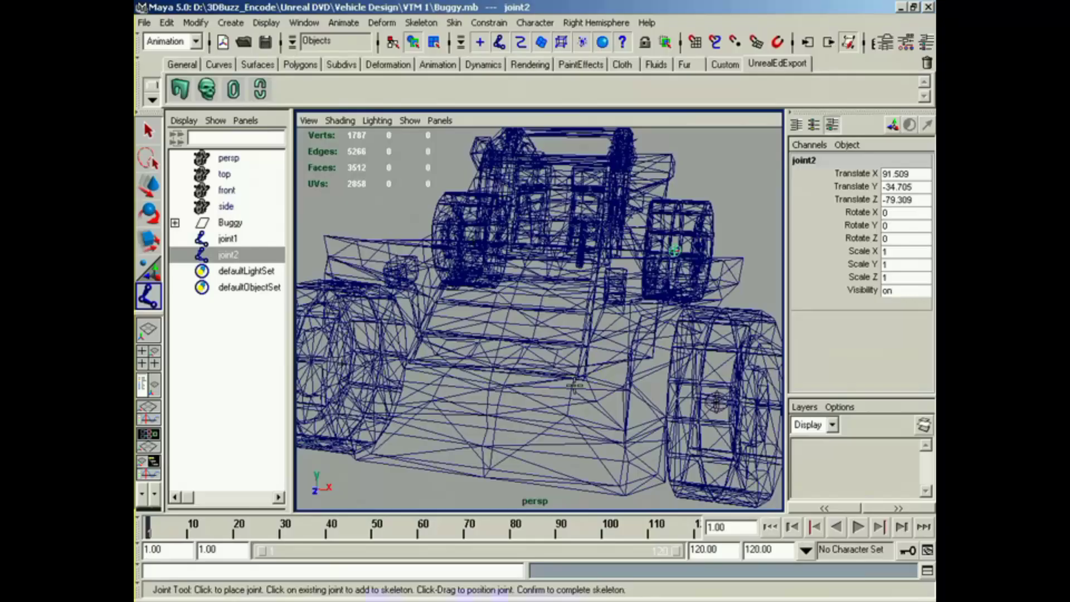
left_click(594, 272)
left_click(475, 338)
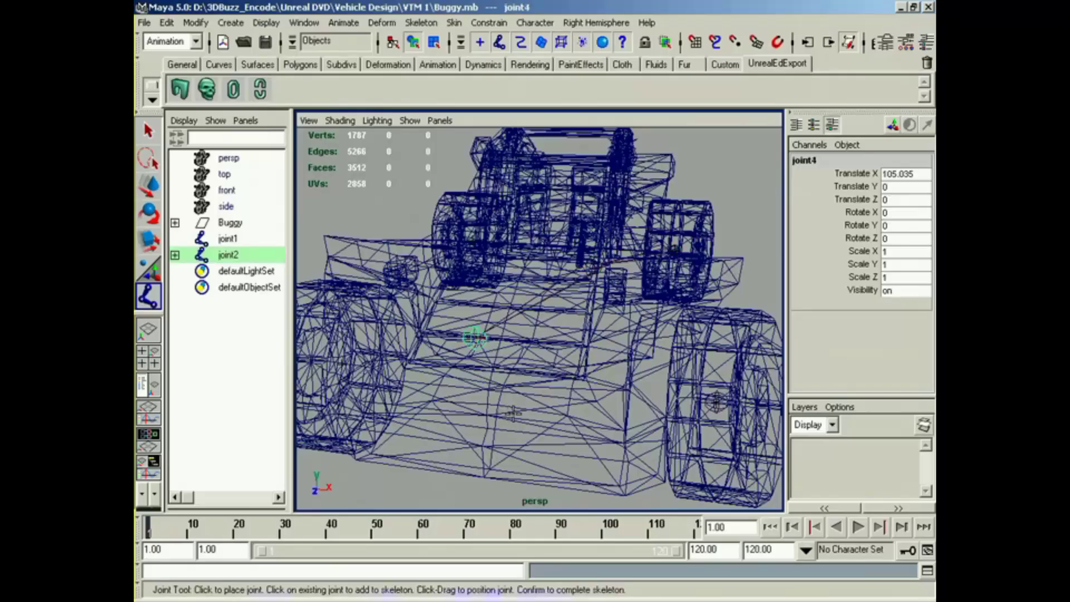
key("z")
key("z")
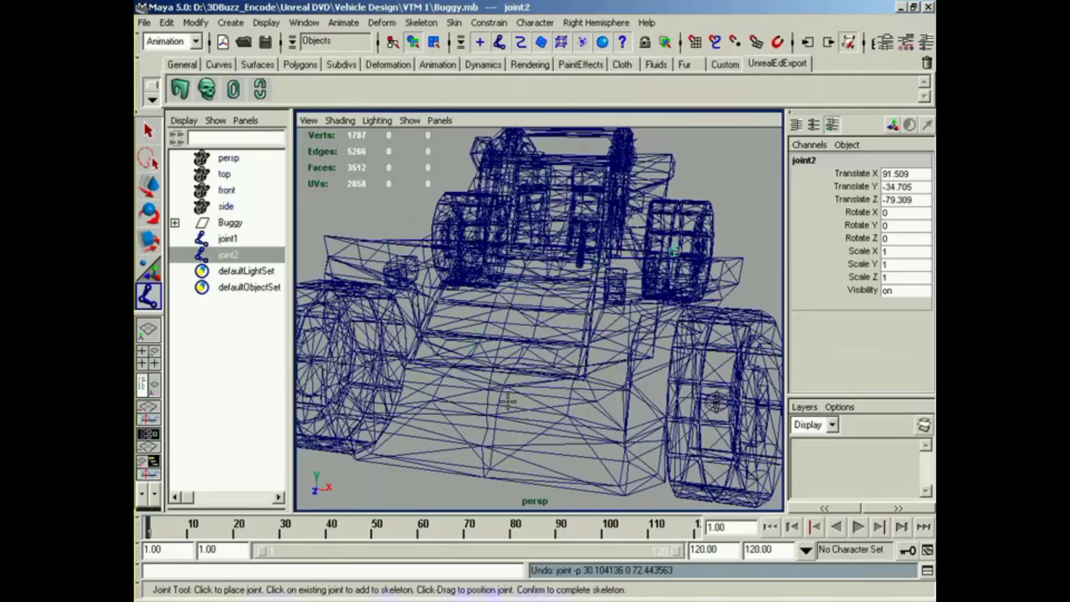
Place separate, unconnected joints at the selection handles of the right front and right rear tires.
key("y")
left_click_drag(441, 383, 518, 387, "alt")
left_click(486, 390)
key("y")
left_click(484, 330)
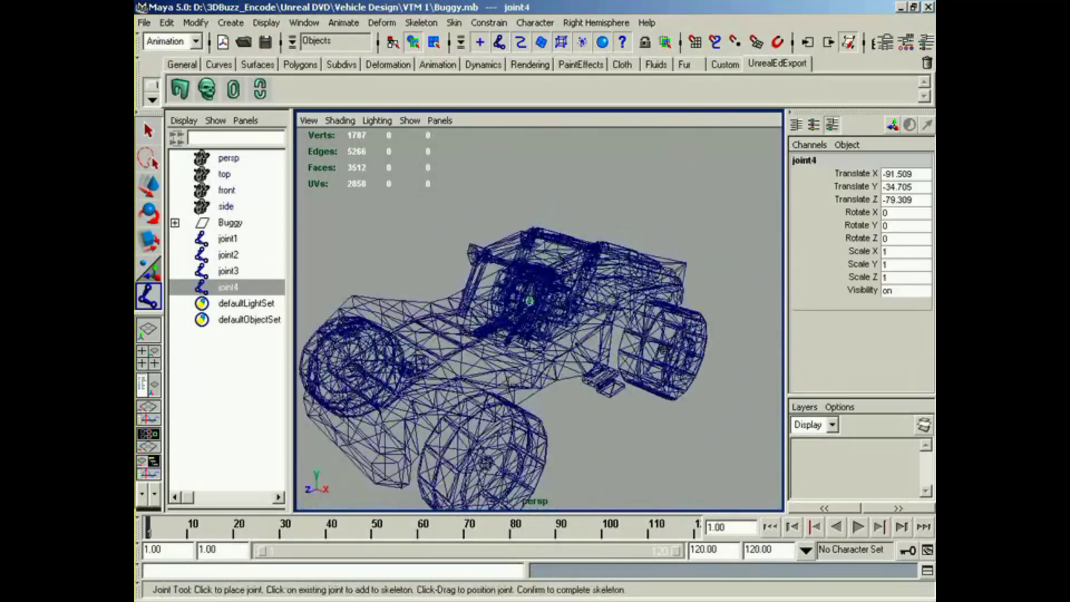
Place a fifth separate joint near the middle of the buggy and rename it root.
key("y")
left_click(517, 353)
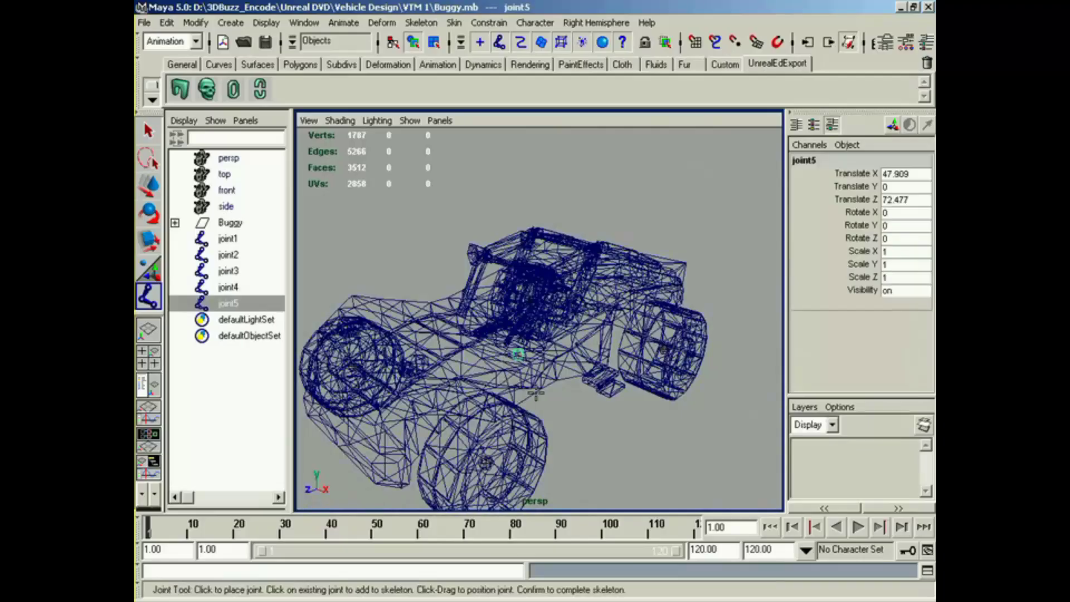
left_click_drag(535, 394, 538, 402, "alt")
left_click(806, 161)
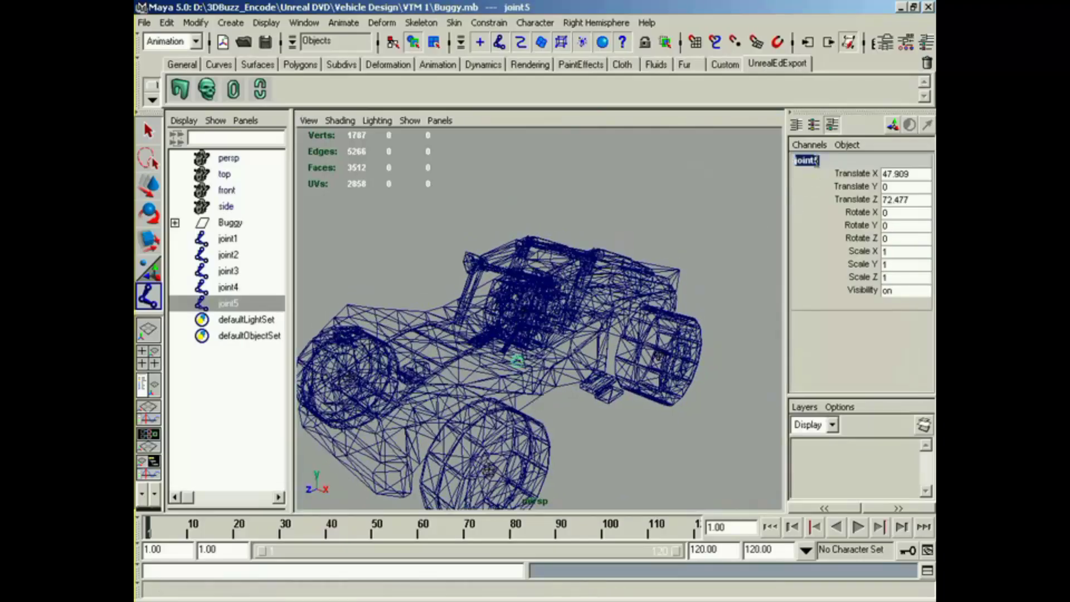
type("root")
key("Return")
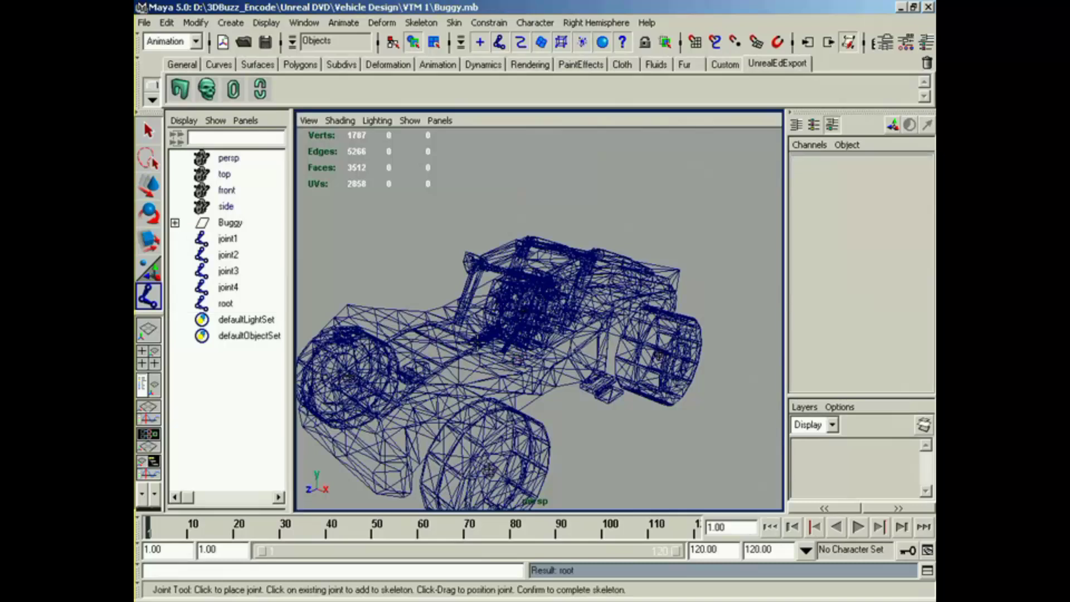
Select the root joint and set its Translate X, Y and Z to 0.
key("w")
left_click(515, 361)
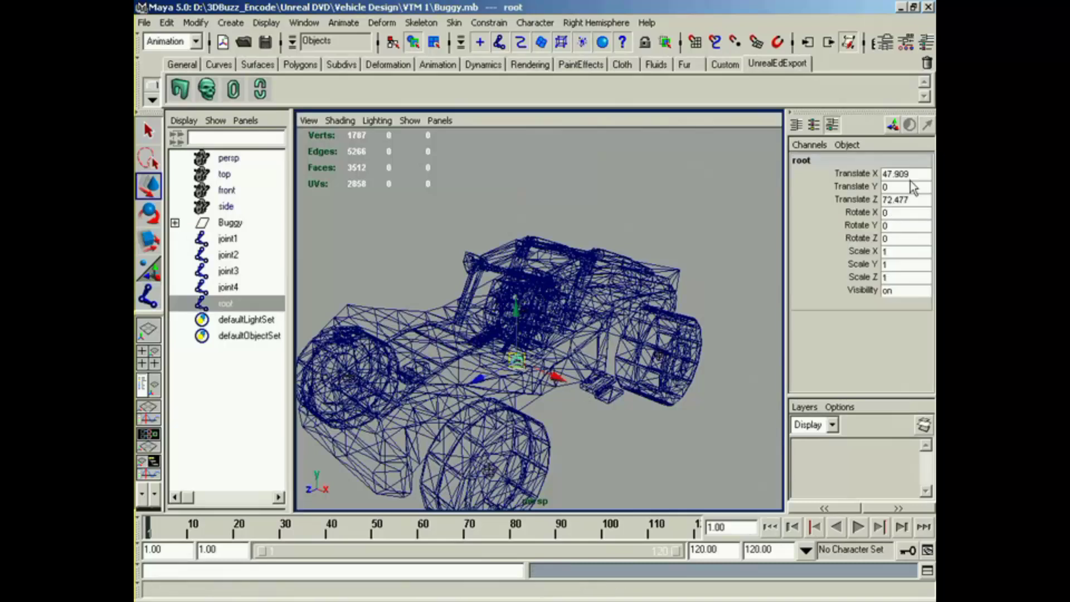
left_click_drag(910, 174, 914, 207)
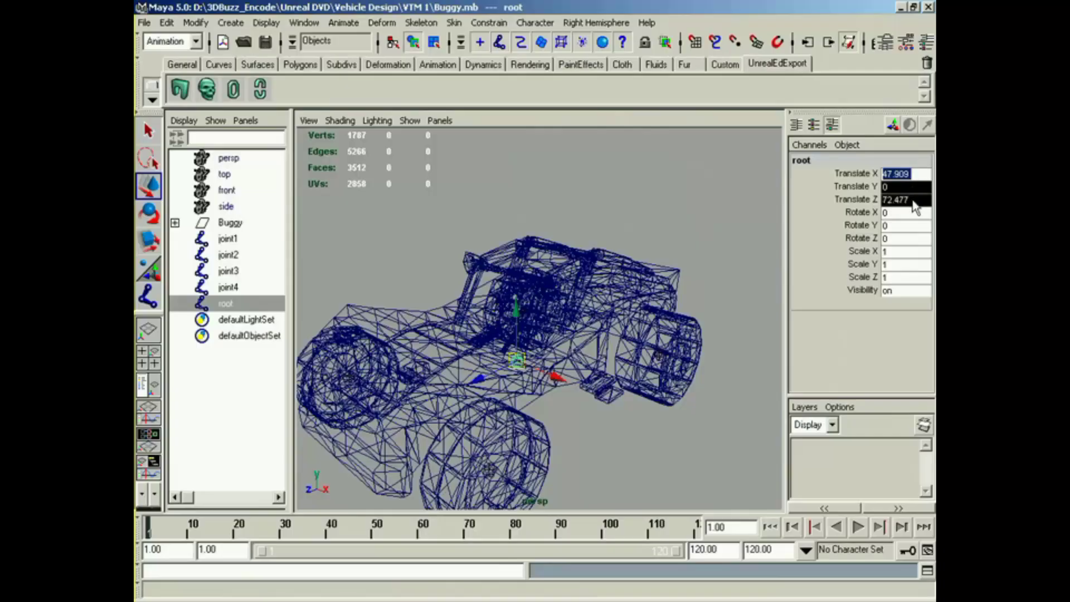
type("0")
key("Return")
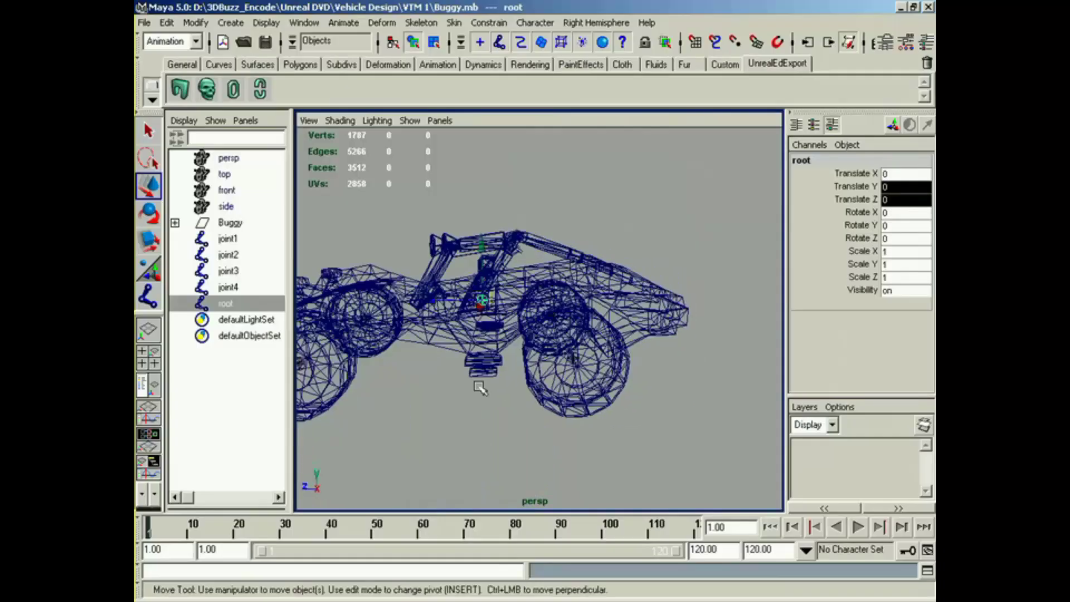
Parent joint1 through joint4 under the root joint and expand the root hierarchy.
left_click_drag(486, 368, 494, 367, "alt")
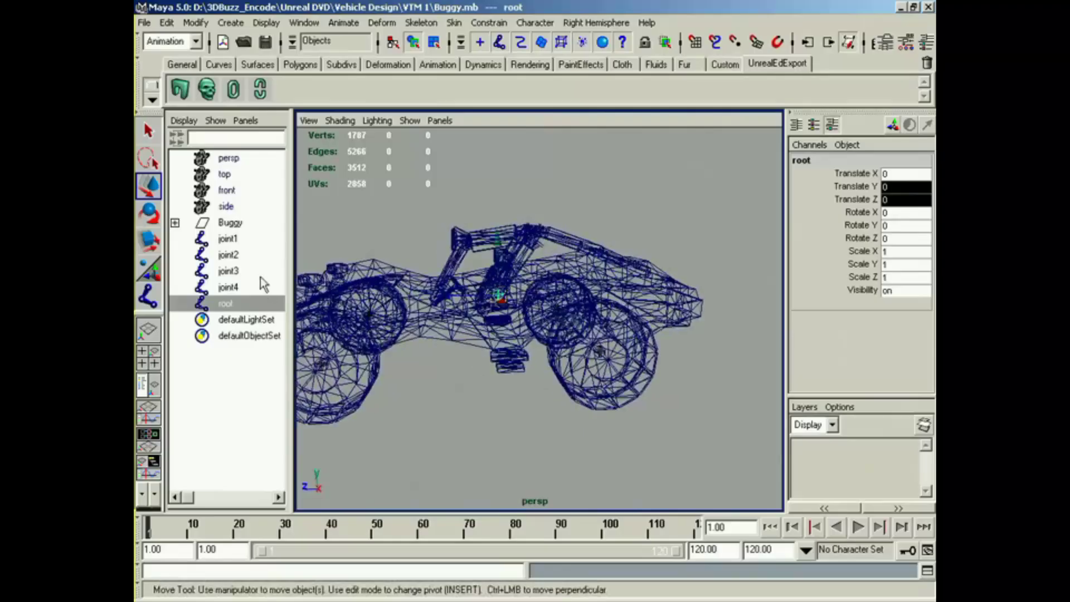
left_click_drag(233, 240, 234, 283)
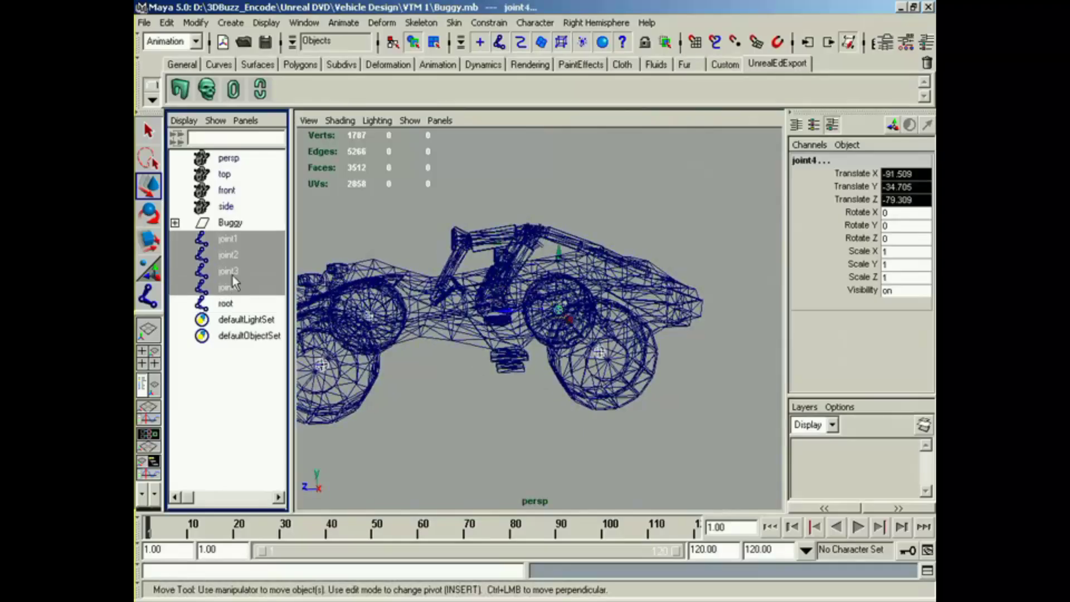
middle_click_drag(231, 289, 229, 302)
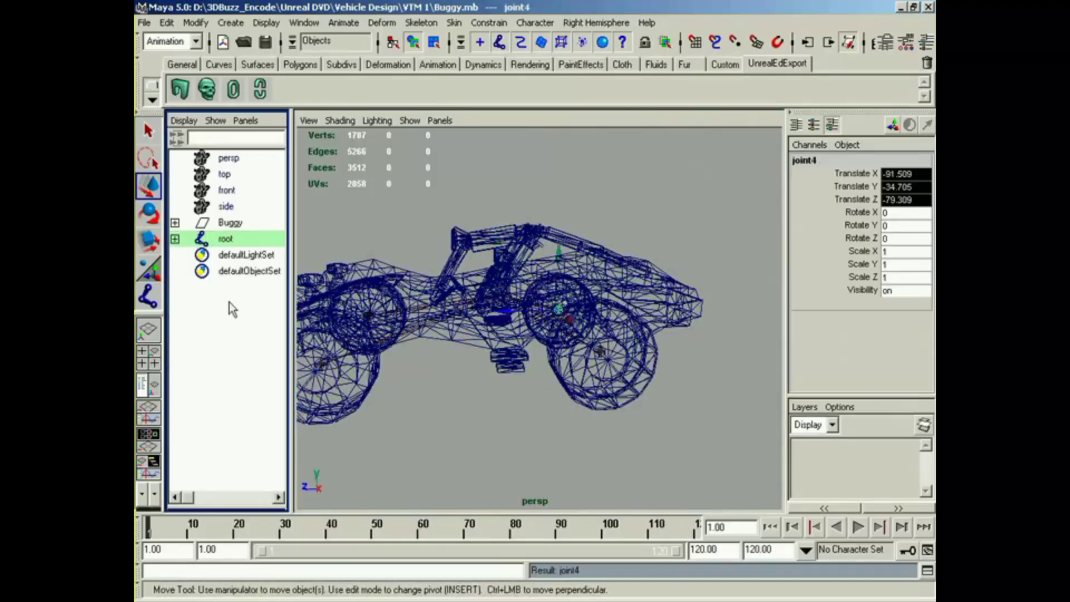
left_click(175, 239)
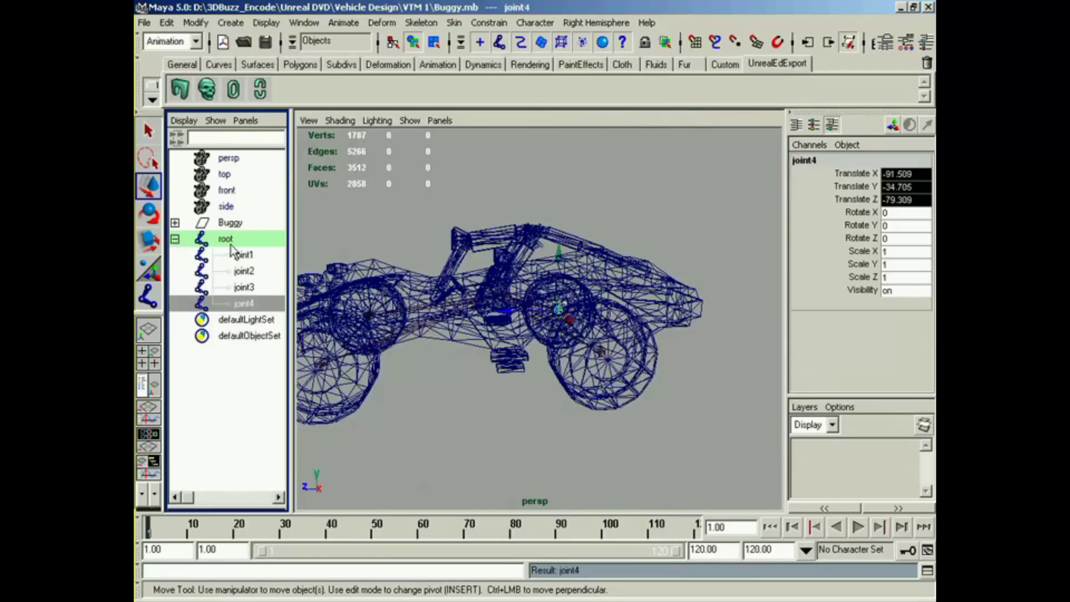
Hide the polygon surfaces in the perspective view so only the skeleton is displayed.
middle_click_drag(464, 366, 465, 365, "alt")
left_click_drag(465, 366, 512, 385, "alt")
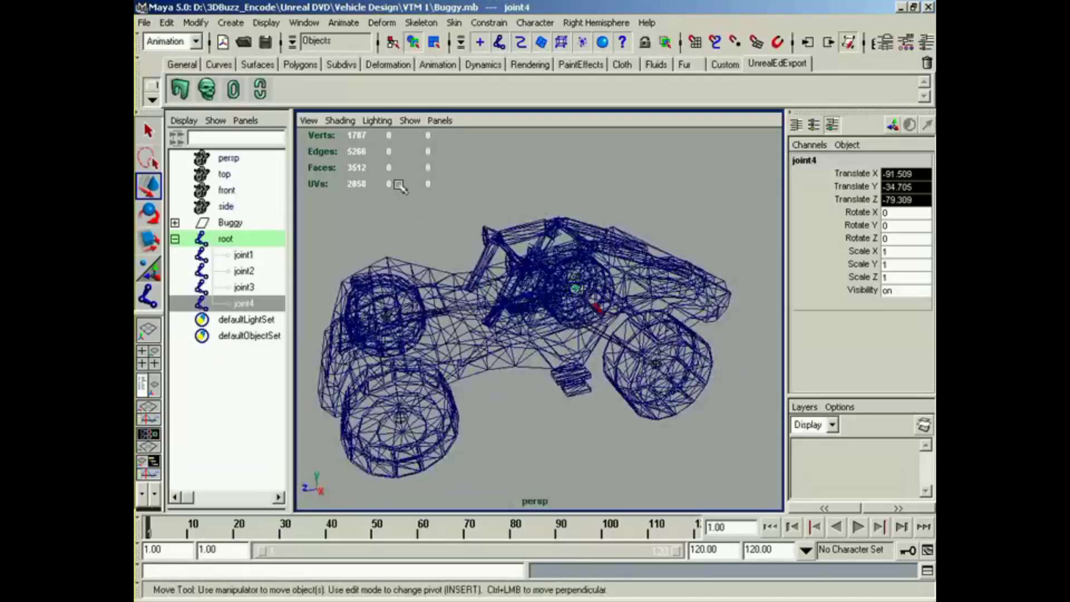
left_click(410, 120)
left_click(423, 229)
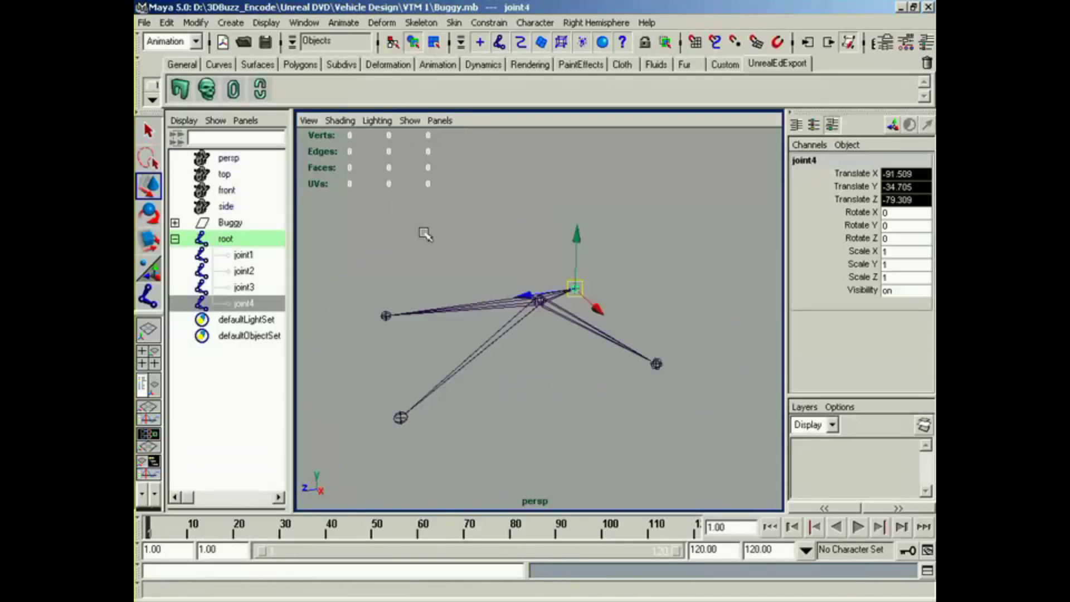
left_click_drag(422, 232, 555, 369, "alt")
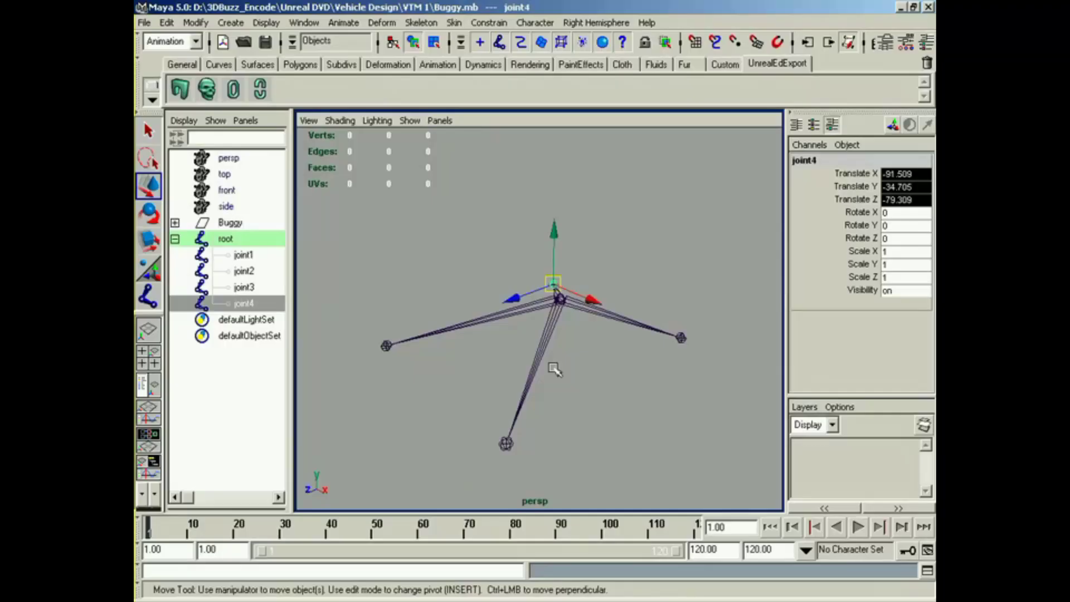
left_click_drag(489, 375, 422, 390, "alt")
Select joint1, set the Move Tool to Object mode and return to the joint's channel values.
left_click(244, 255)
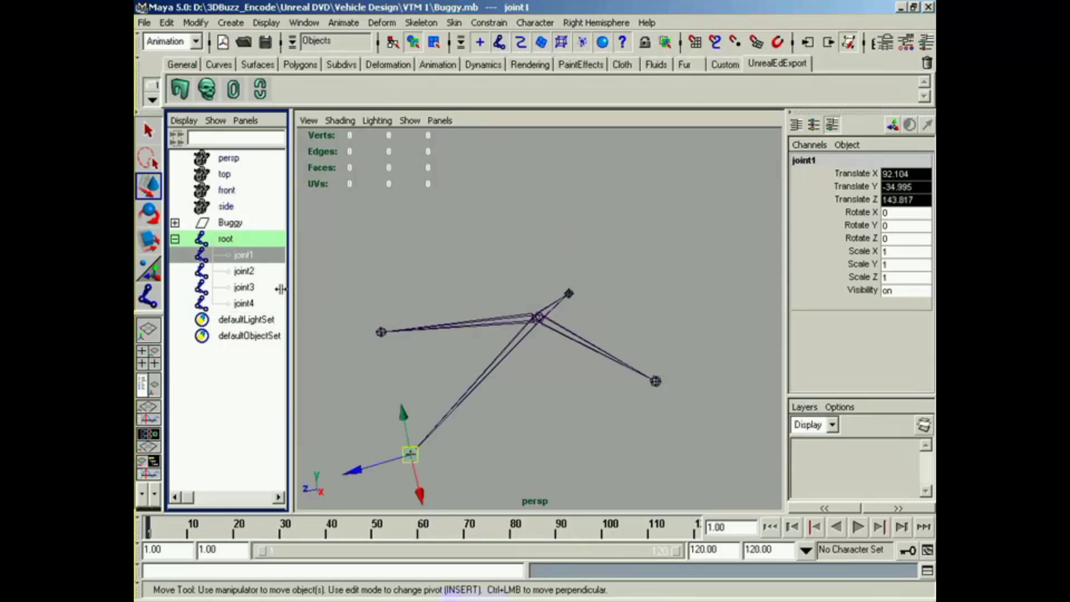
left_click_drag(473, 338, 415, 311, "alt")
double_click(148, 185)
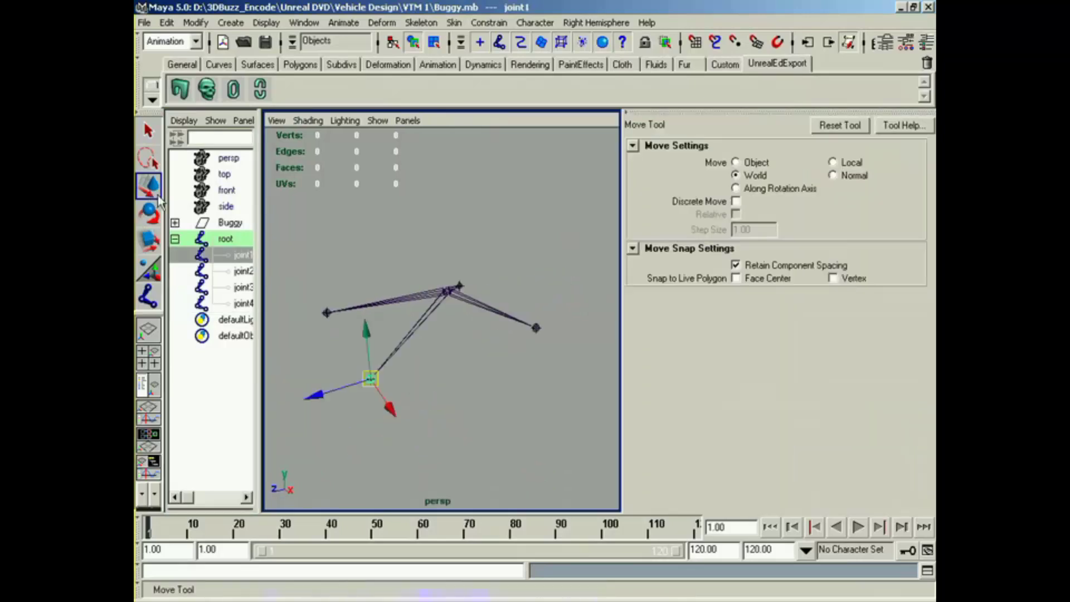
left_click(737, 162)
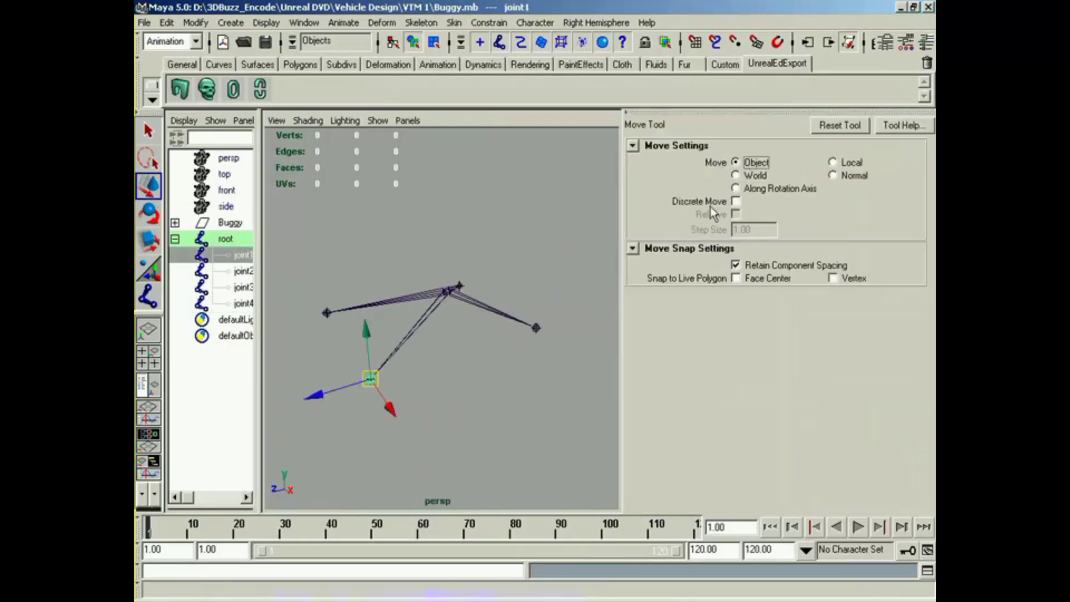
left_click_drag(518, 290, 453, 336, "alt")
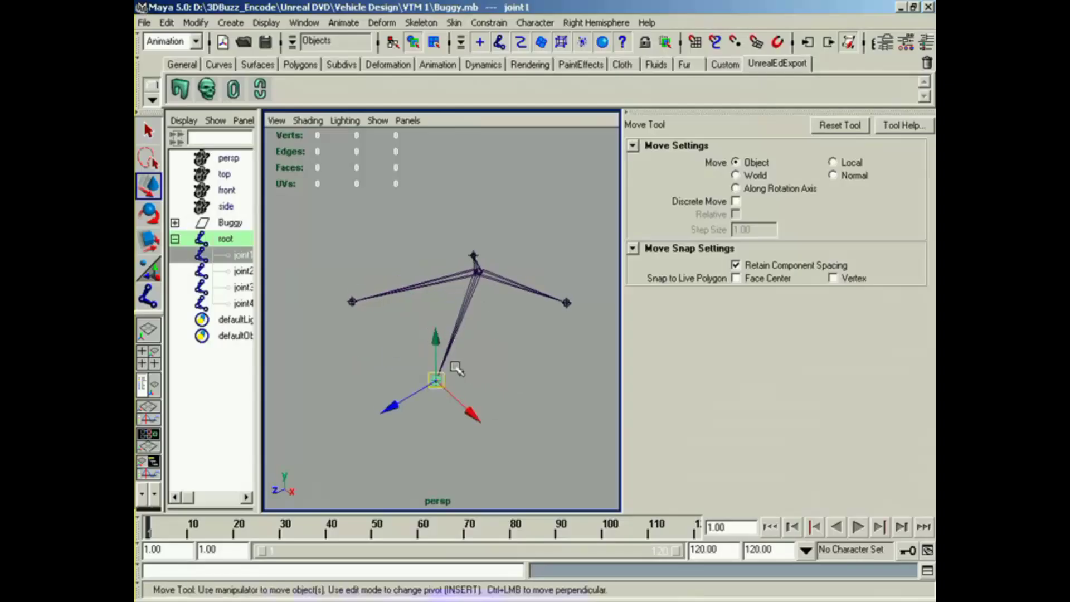
key("ctrl+a")
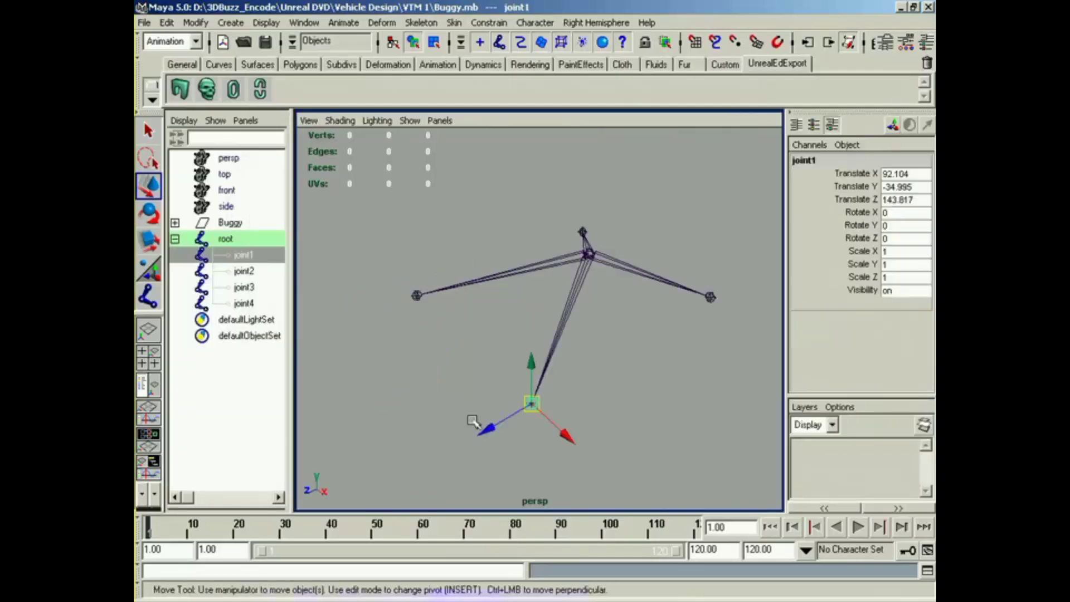
Set joint1's Rotate X to -90.
left_click_drag(692, 335, 655, 355, "alt")
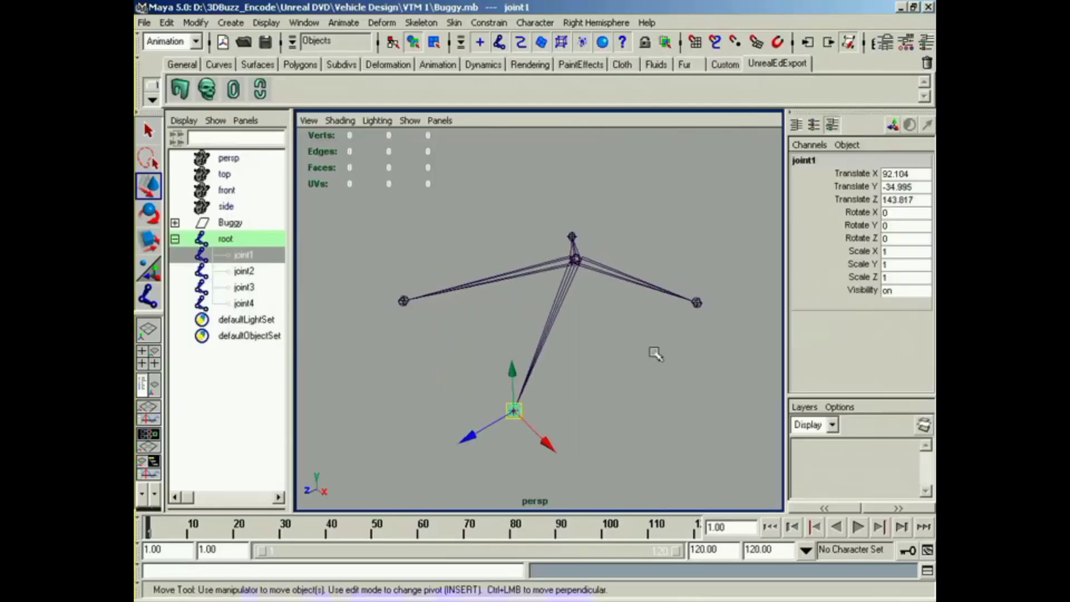
left_click(915, 213)
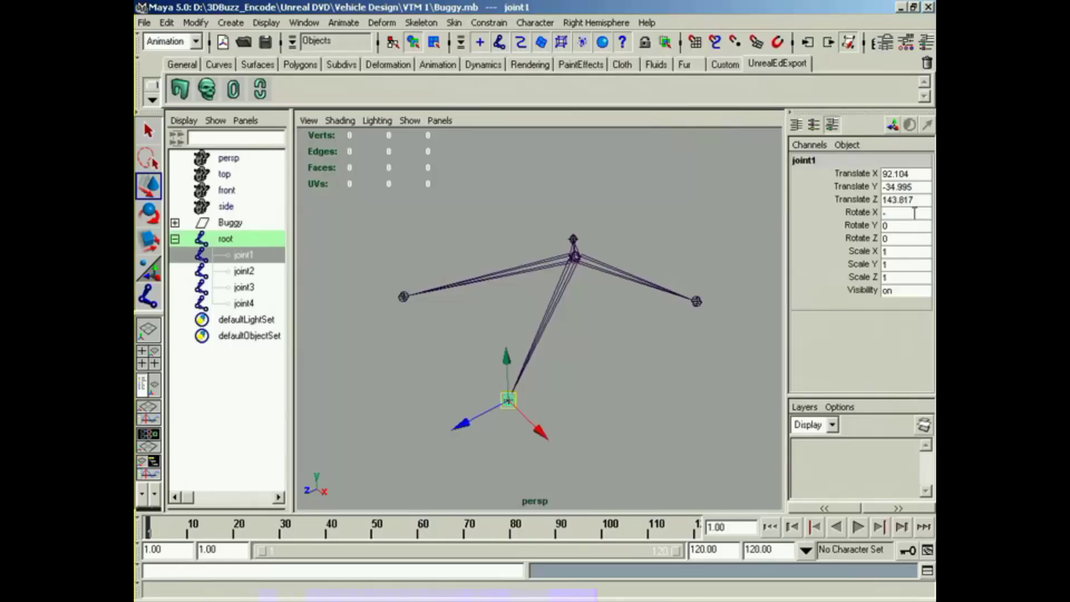
key("Return")
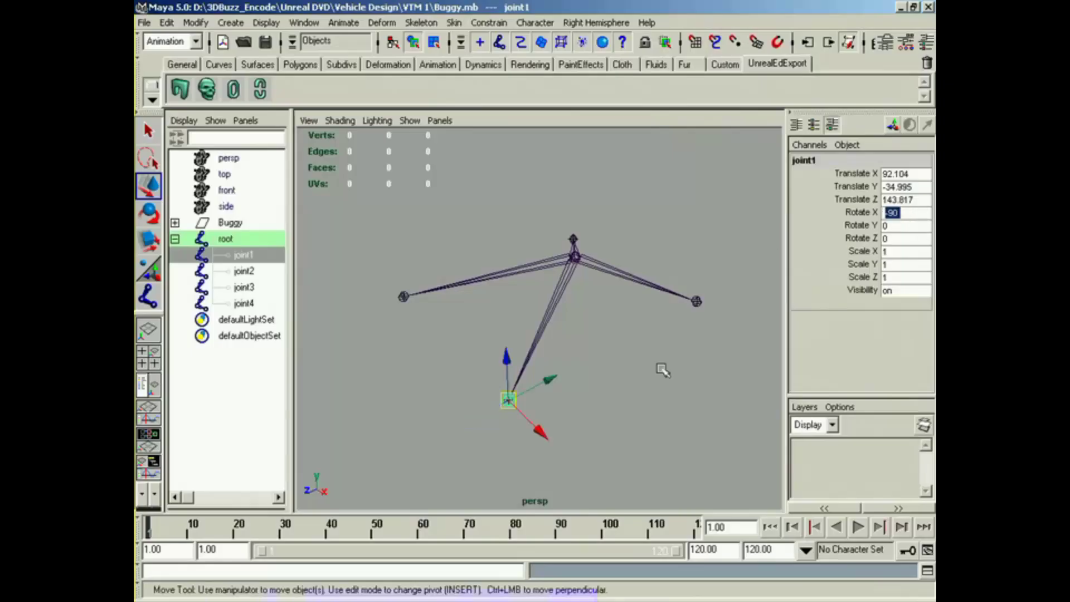
left_click_drag(624, 393, 627, 359, "alt")
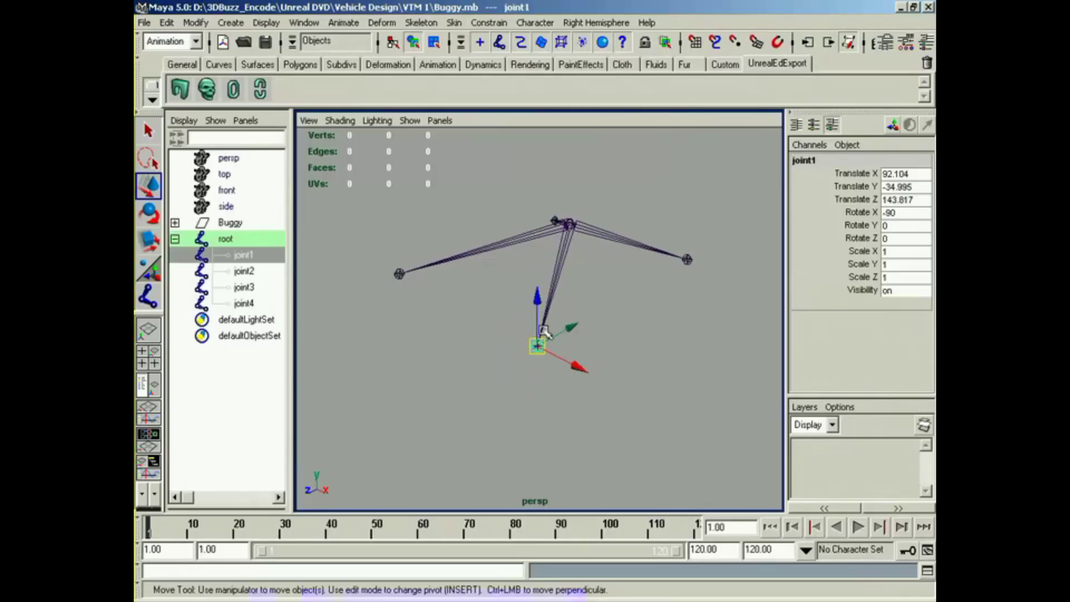
left_click_drag(604, 399, 590, 375, "alt")
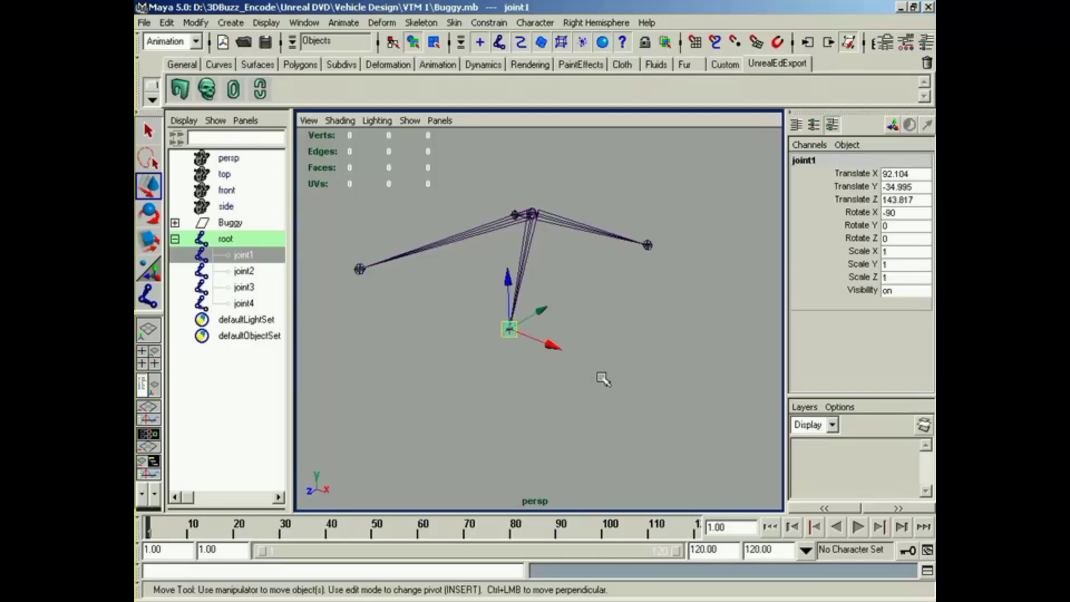
Select all four wheel joints under root and set their Rotate X to -90.
left_click_drag(256, 257, 277, 304)
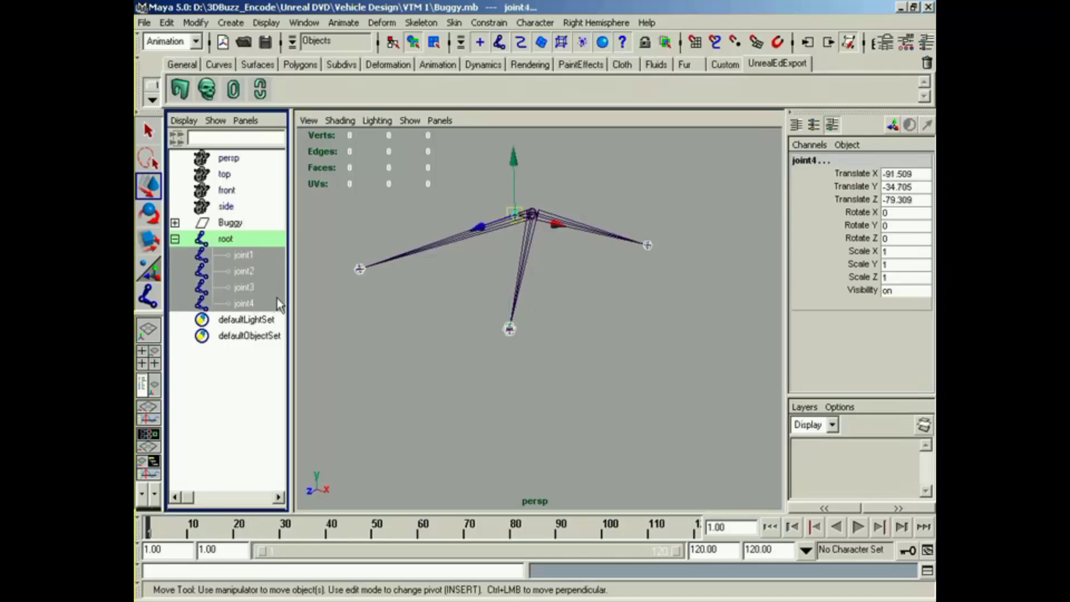
left_click(891, 213)
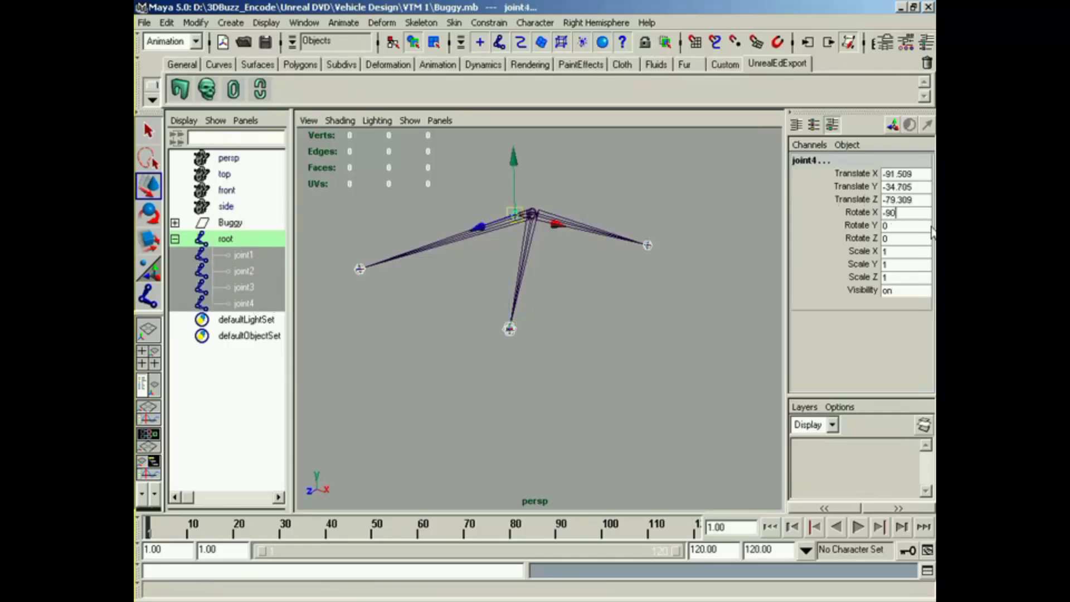
key("Return")
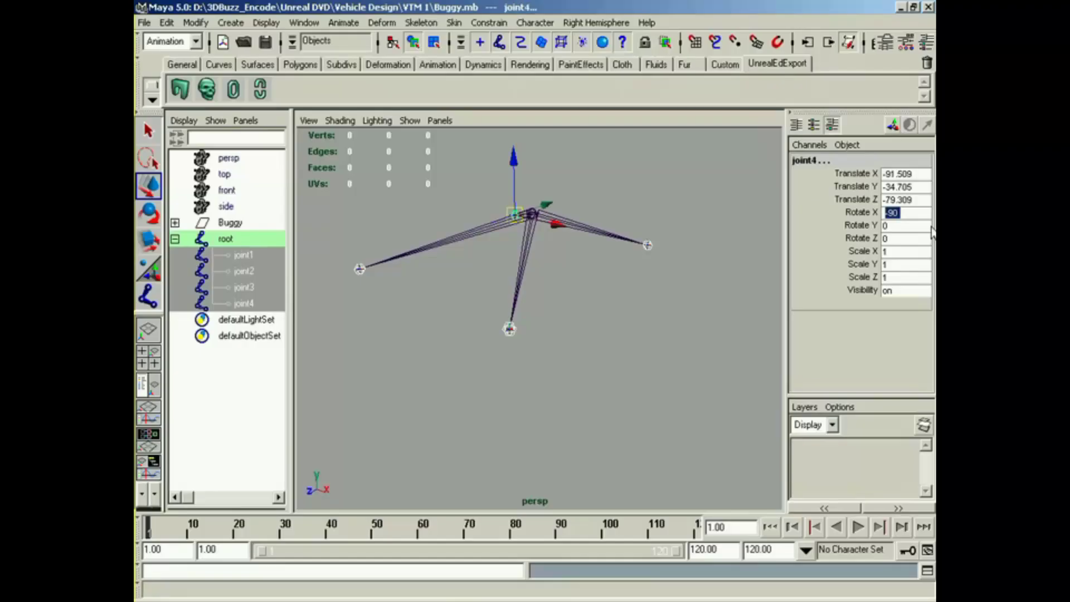
left_click_drag(526, 324, 457, 384, "alt")
Select joint1 alone and show the polygon surfaces in the perspective view again.
left_click(247, 256)
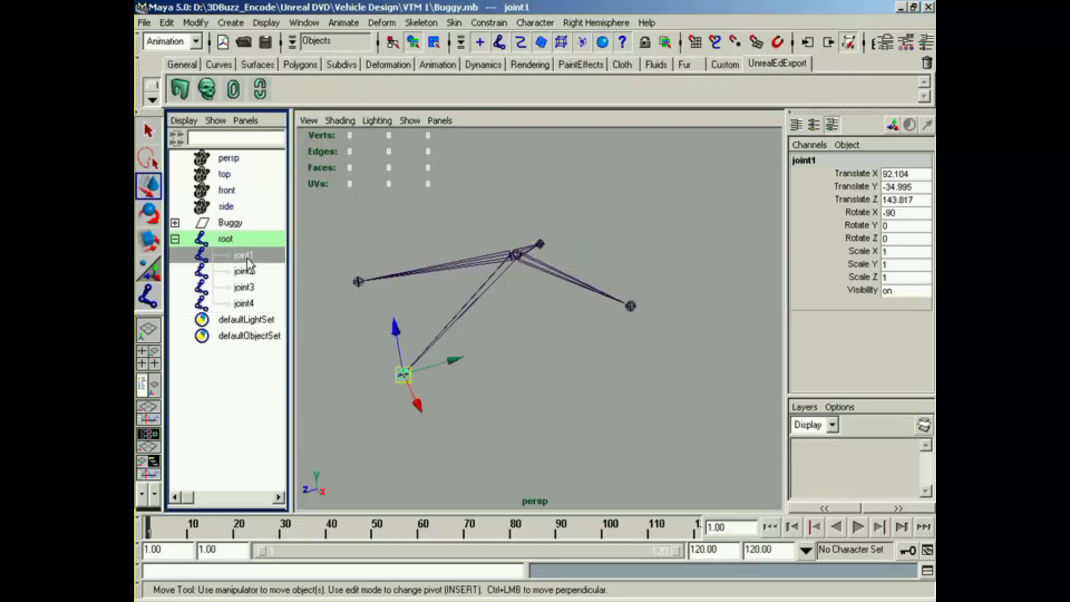
left_click_drag(426, 298, 472, 317, "alt")
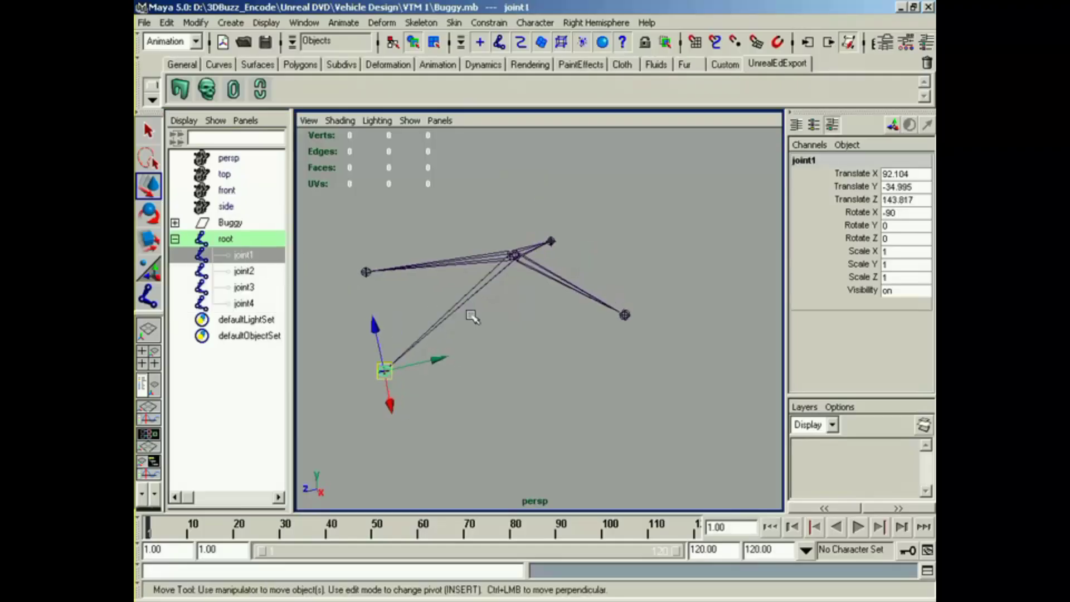
left_click(409, 120)
left_click(433, 226)
left_click_drag(433, 225, 440, 312, "alt")
left_click_drag(404, 350, 394, 354, "alt")
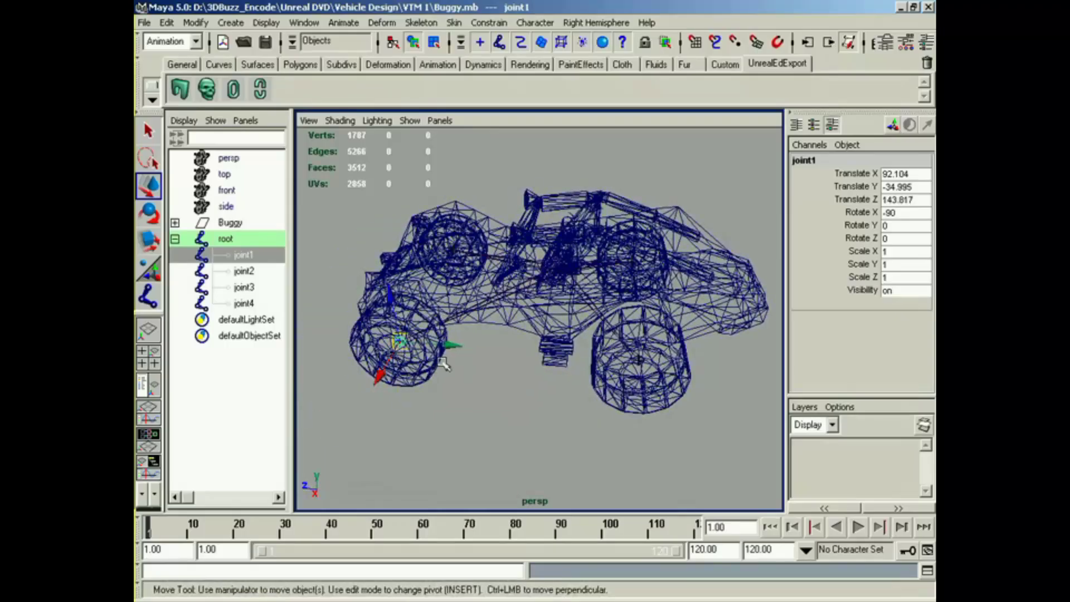
Rename joint1 to LeftFrontTIRE and joint2 to LeftRearTIRE.
double_click(248, 260)
type("LeftFrontTIRE")
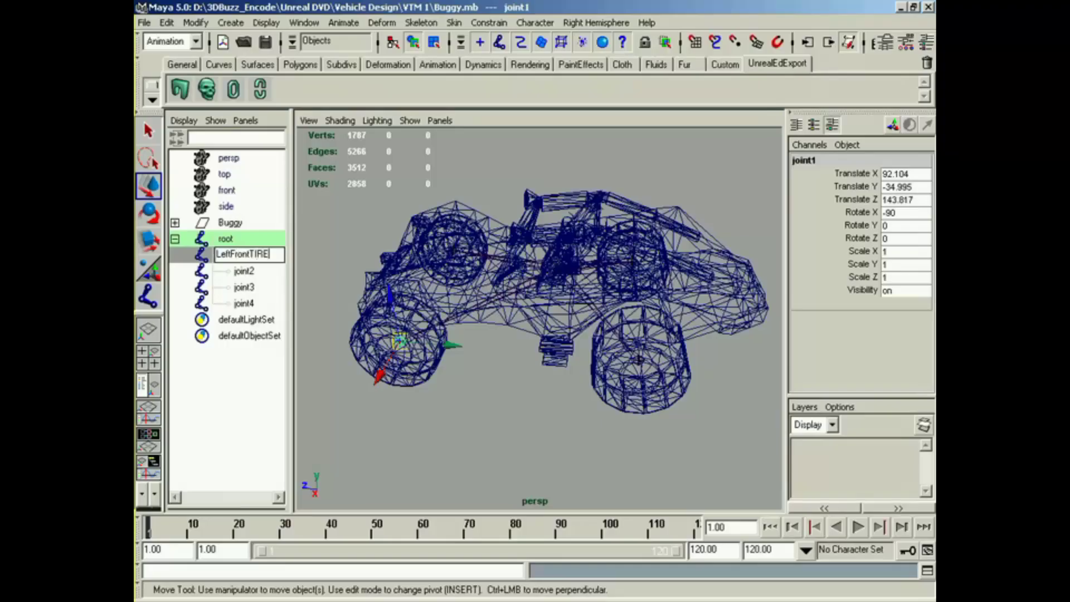
key("Return")
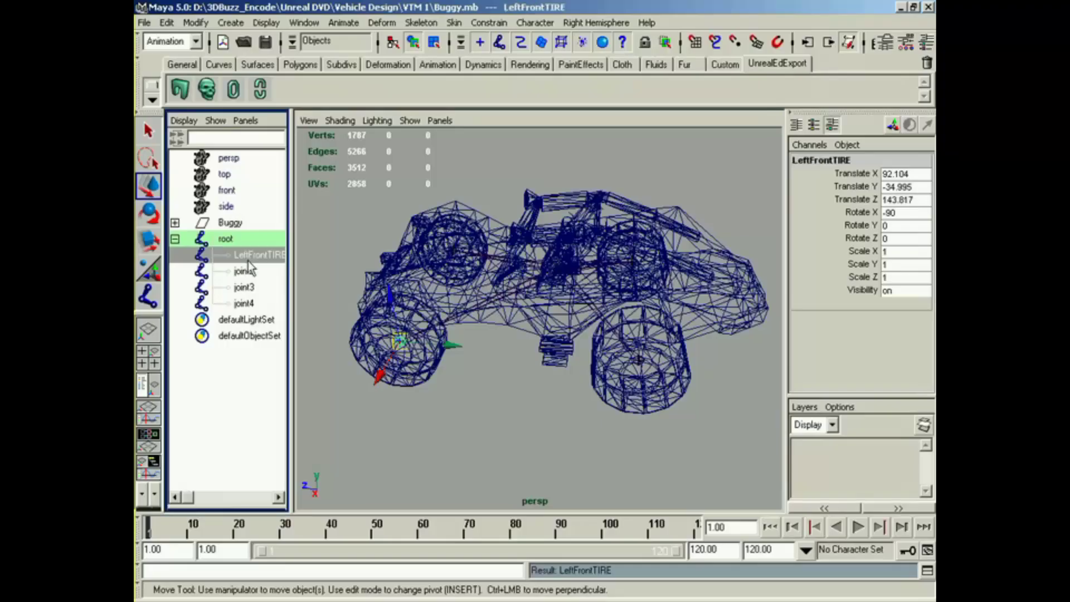
left_click(252, 272)
double_click(240, 271)
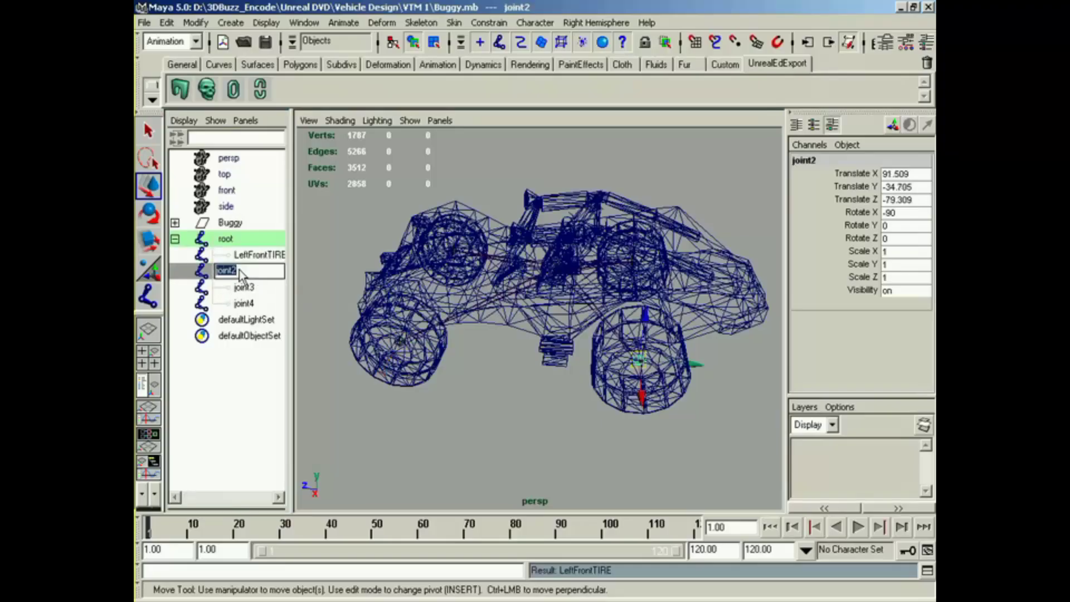
type("LeftRearTIRE")
key("Return")
Rename joint3 to RightFrontTIRE and joint4 to RightRearTIRE.
left_click(245, 287)
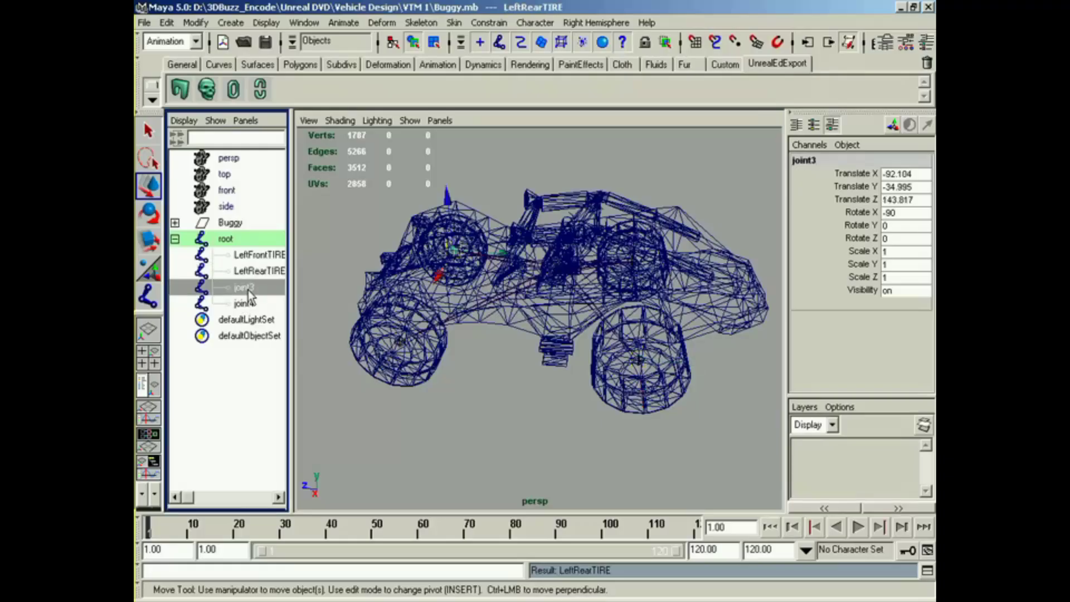
double_click(249, 287)
type("RightF")
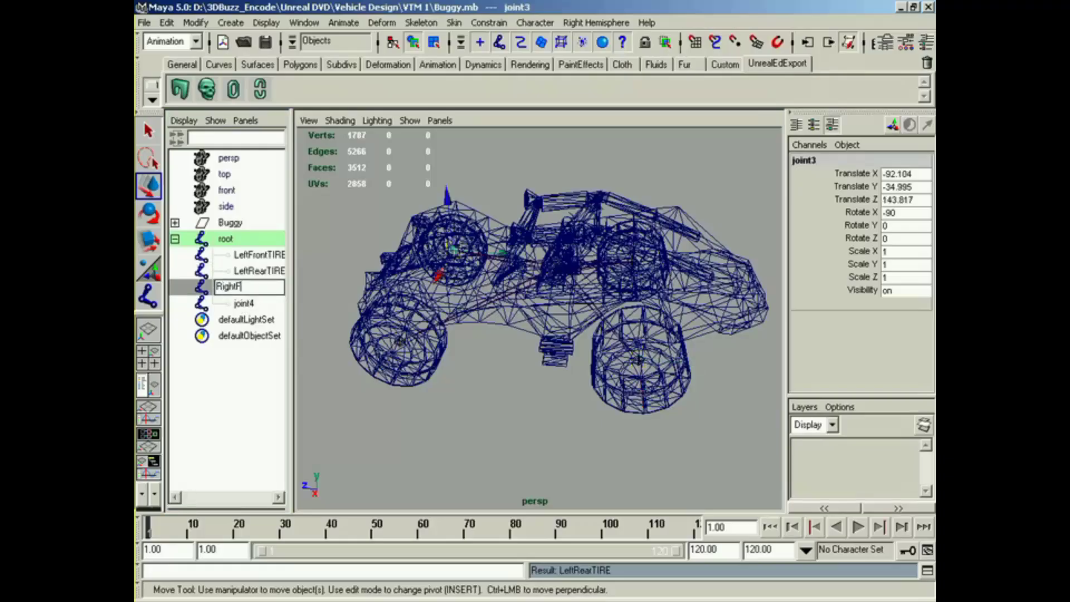
type("rontTIRE")
key("Return")
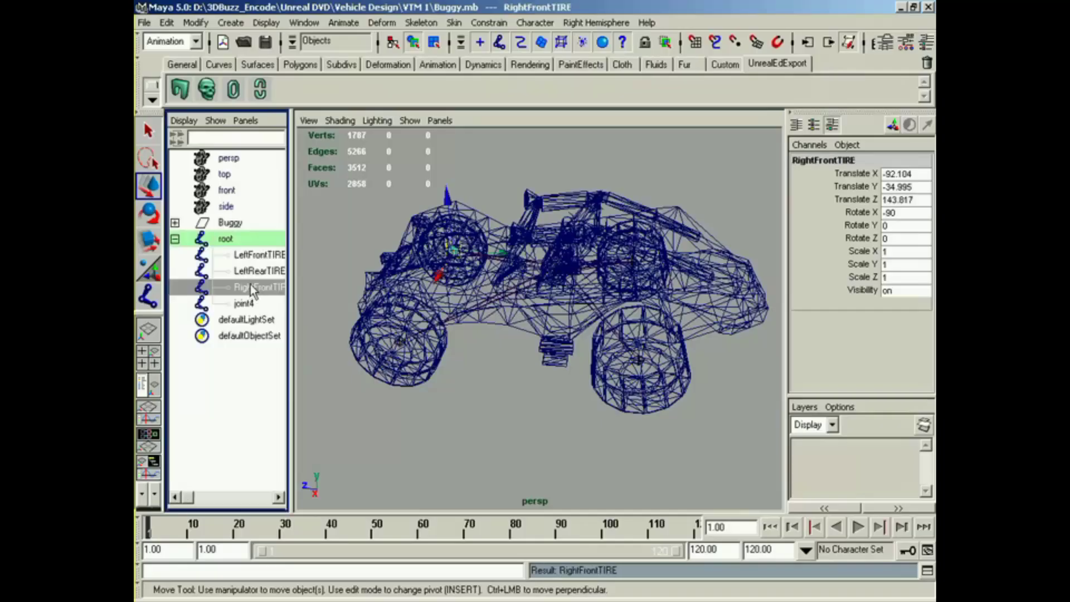
double_click(252, 301)
type("R")
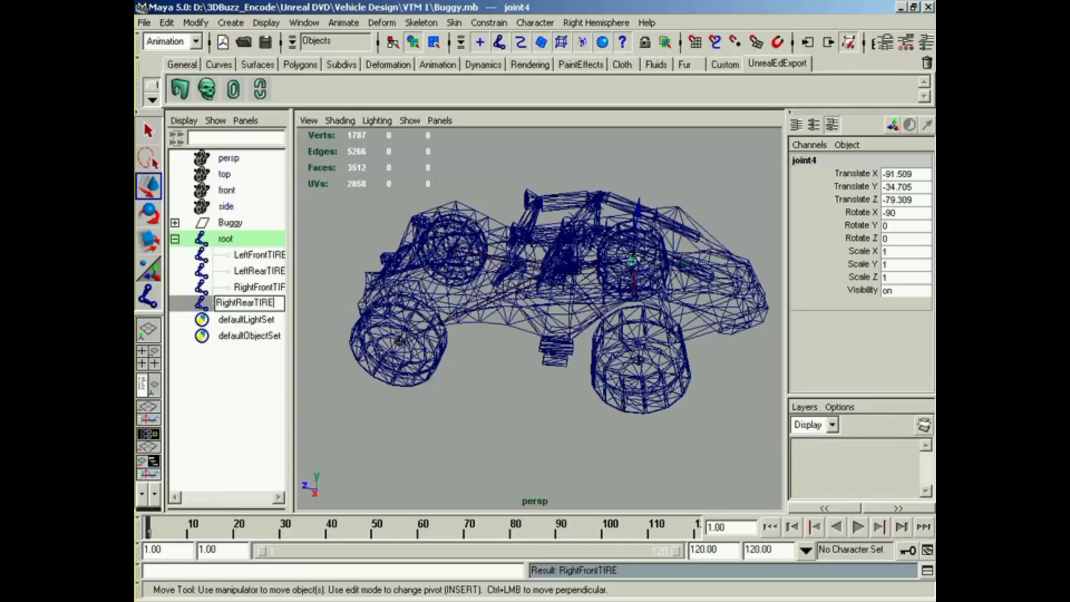
type("ightRearTIRE")
key("Return")
Select the LeftFrontTIRE and LeftRearTIRE joints together and duplicate them.
middle_click_drag(518, 296, 519, 302, "alt")
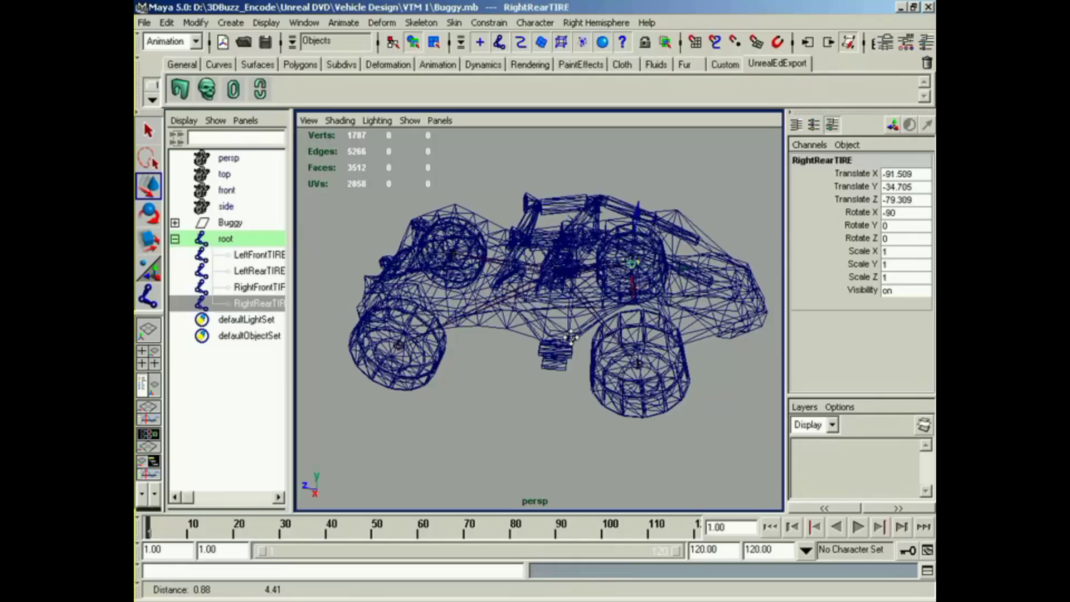
left_click_drag(519, 302, 591, 322, "alt")
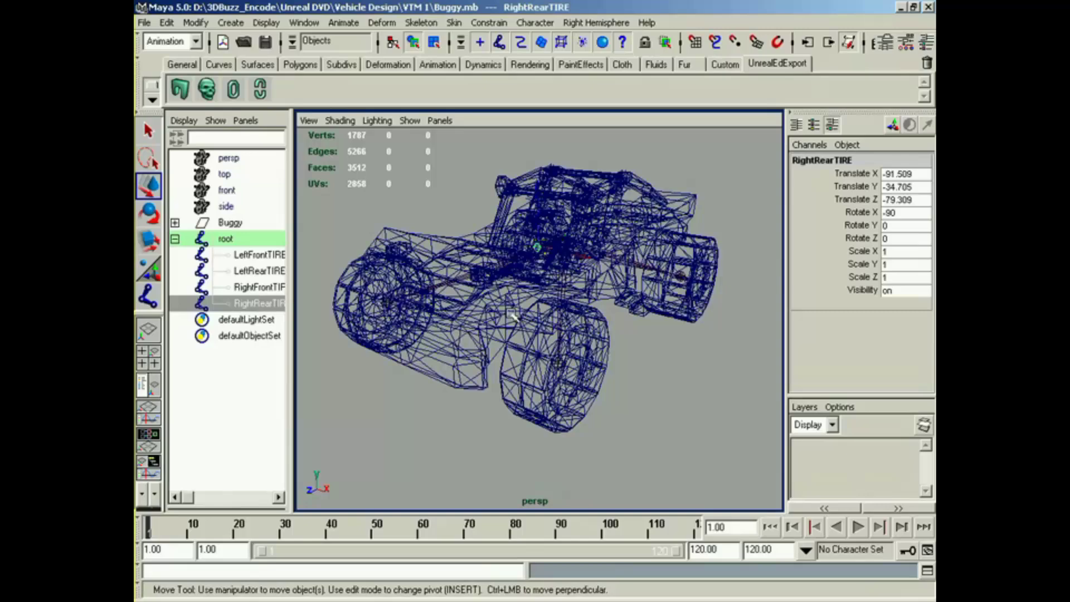
left_click(560, 359)
left_click_drag(560, 359, 516, 334, "alt")
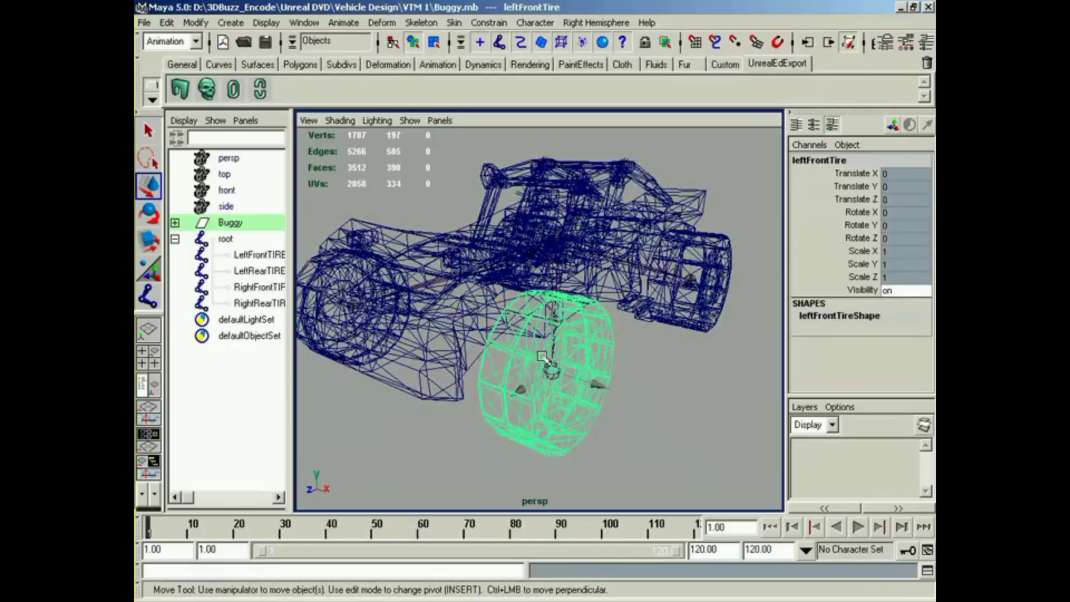
left_click(549, 369)
left_click_drag(535, 370, 522, 379, "alt")
left_click(668, 283)
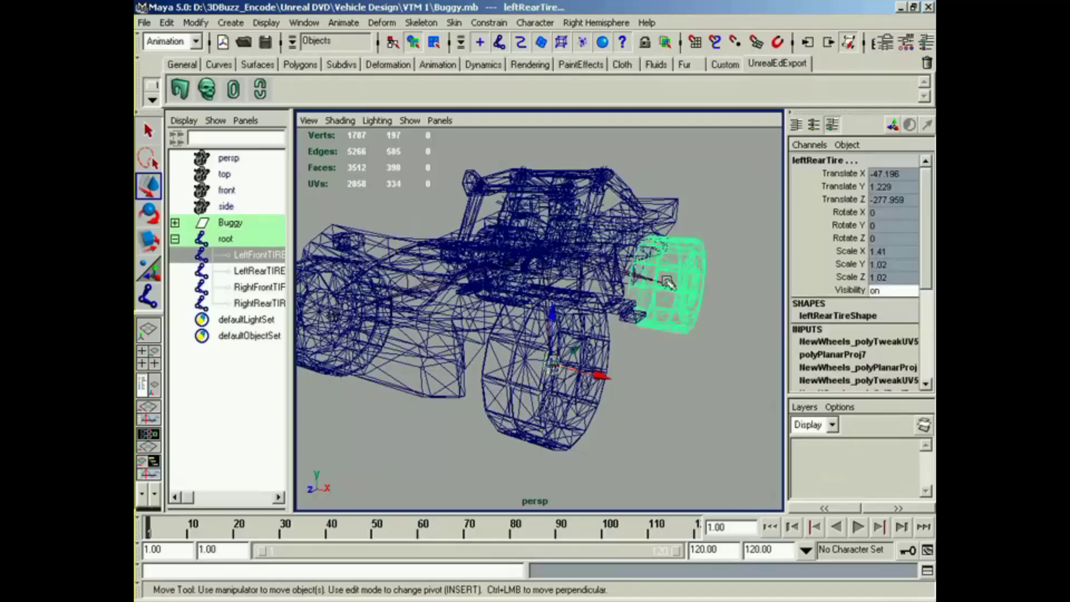
key("ctrl+z")
left_click(265, 273, "ctrl")
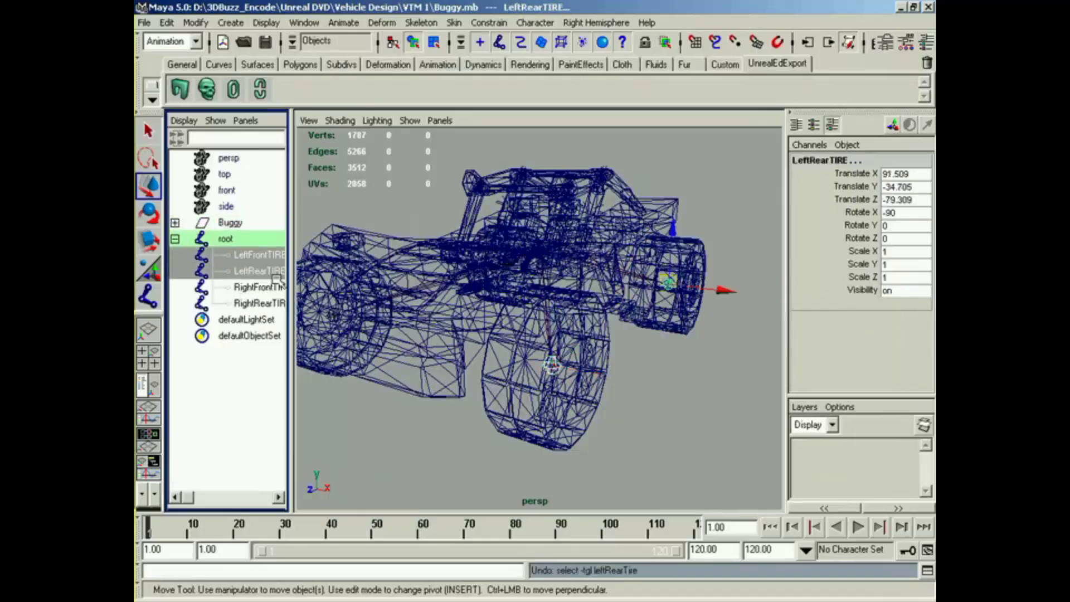
key("ctrl+d")
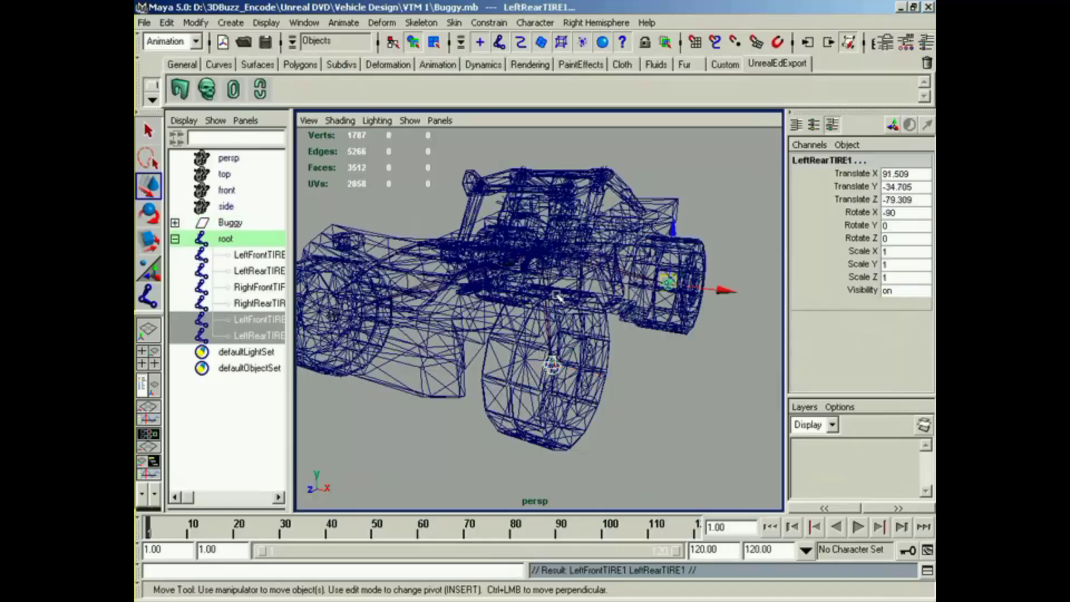
Move both duplicated left joints inward to about X 45 and up to about Y -7, and show the buggy shaded.
left_click_drag(723, 290, 671, 294)
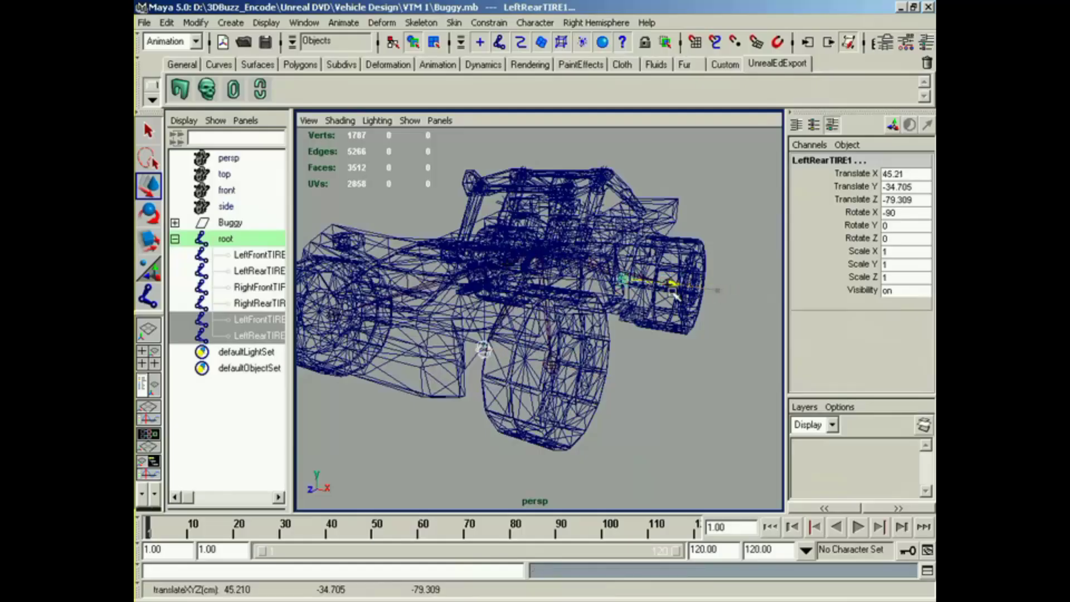
mouse_move(625, 220)
left_mouse_down()
mouse_move(620, 190)
mouse_move(571, 217)
mouse_move(548, 278)
left_mouse_up()
key("5")
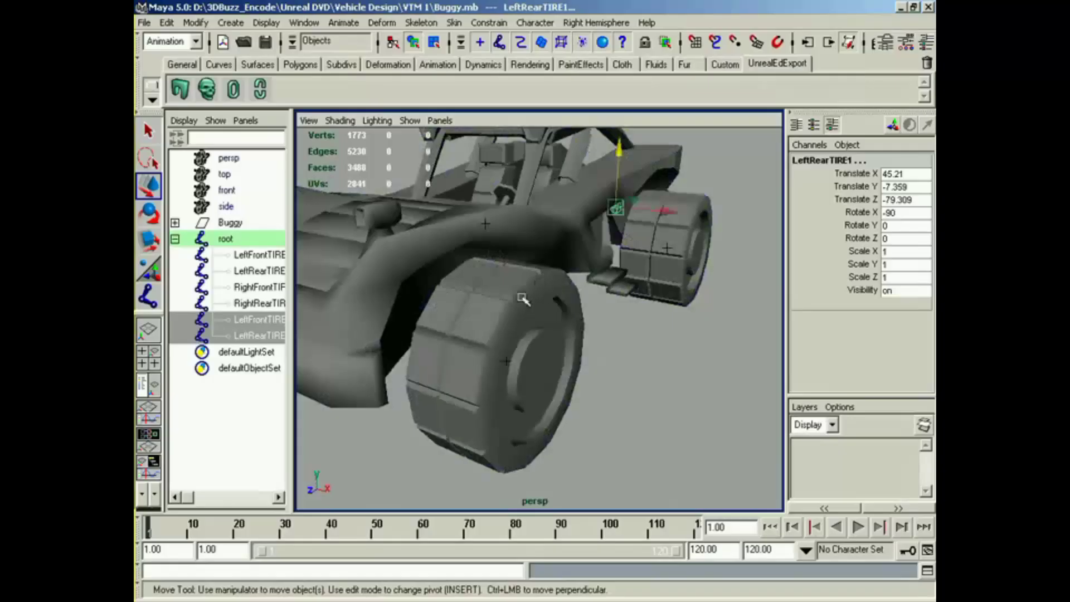
Move the LeftFrontTIRE1 joint alone along X to about 52, just inside the left front wheel.
middle_click_drag(471, 295, 506, 310, "alt")
left_click(256, 318)
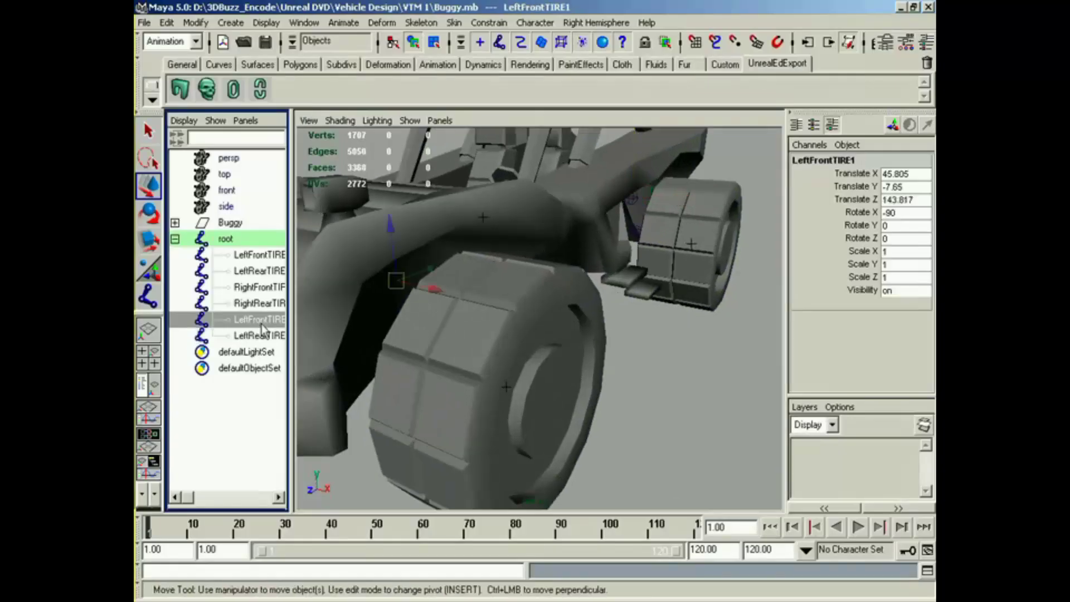
left_click_drag(430, 293, 551, 301)
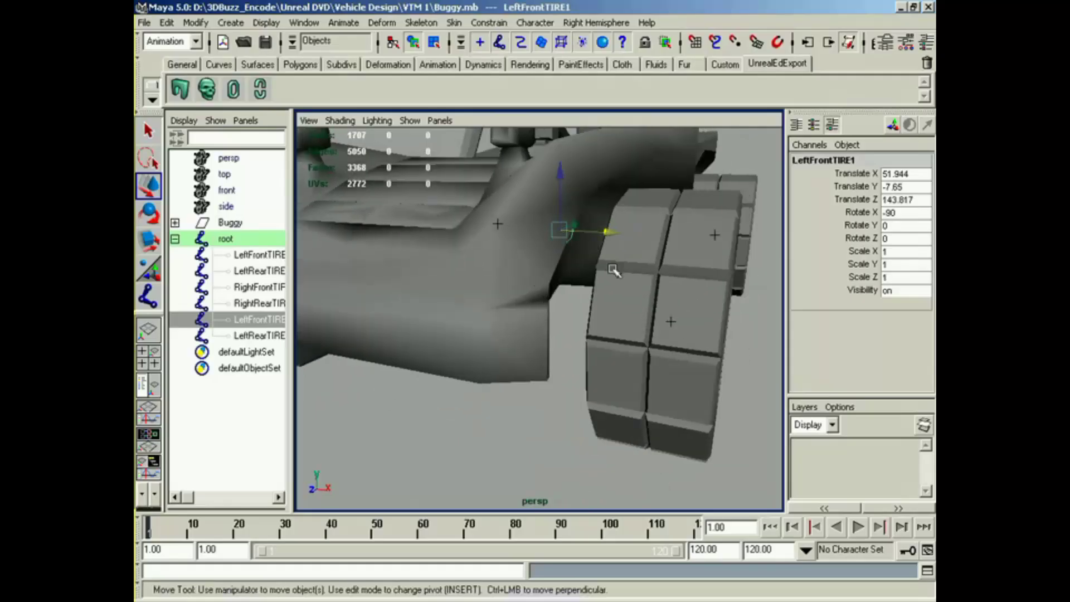
left_click_drag(664, 334, 402, 329, "alt")
Move the LeftRearTIRE1 joint to about X 40 and Y 4.6, inside and above the left rear wheel.
left_click(528, 216)
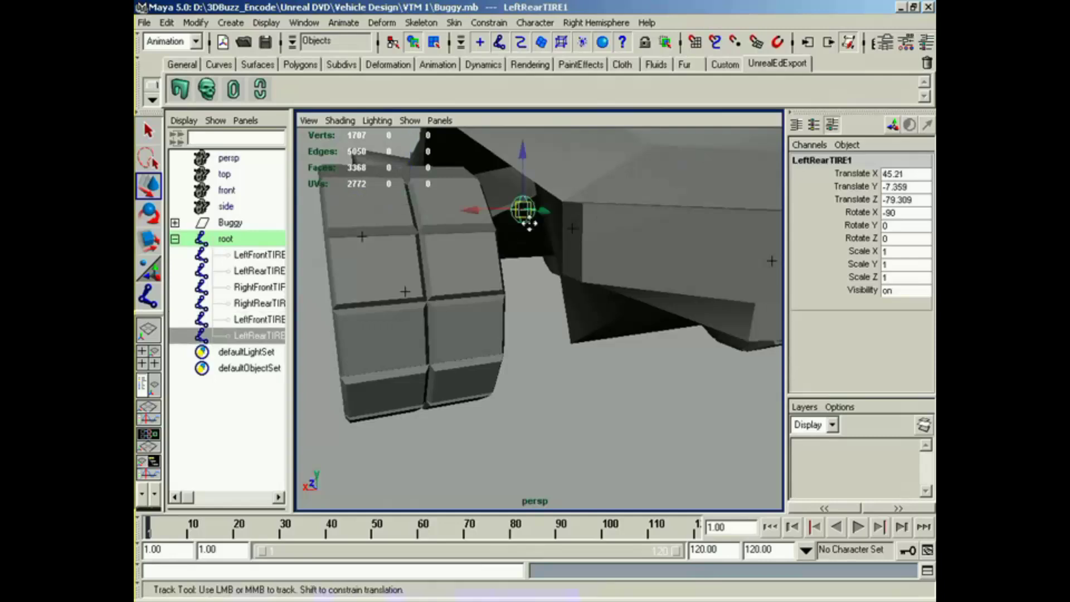
middle_click_drag(527, 215, 500, 237, "alt")
mouse_move(518, 195)
left_mouse_down()
mouse_move(516, 157)
mouse_move(502, 199)
left_mouse_up()
left_click_drag(536, 262, 602, 278, "alt")
right_click_drag(672, 274, 604, 301, "alt")
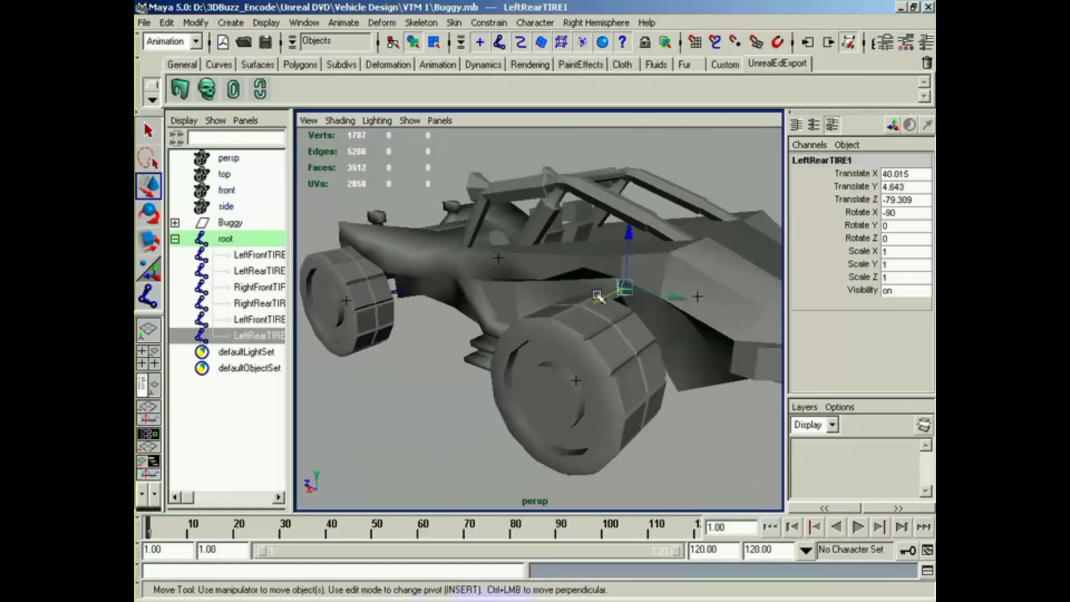
Duplicate the RightFrontTIRE and RightRearTIRE joints and move the copies inward to about X -67.
left_click_drag(555, 320, 591, 382, "alt")
left_click(253, 287)
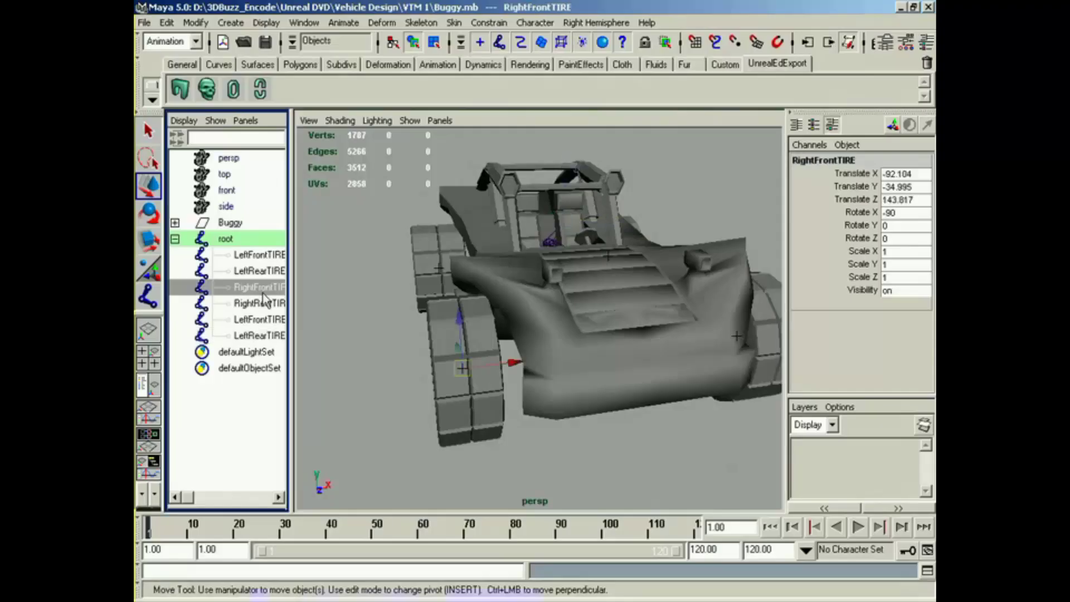
left_click(259, 302, "ctrl")
mouse_move(454, 341)
left_mouse_down("alt")
mouse_move(469, 342)
mouse_move(467, 331)
left_mouse_up("alt")
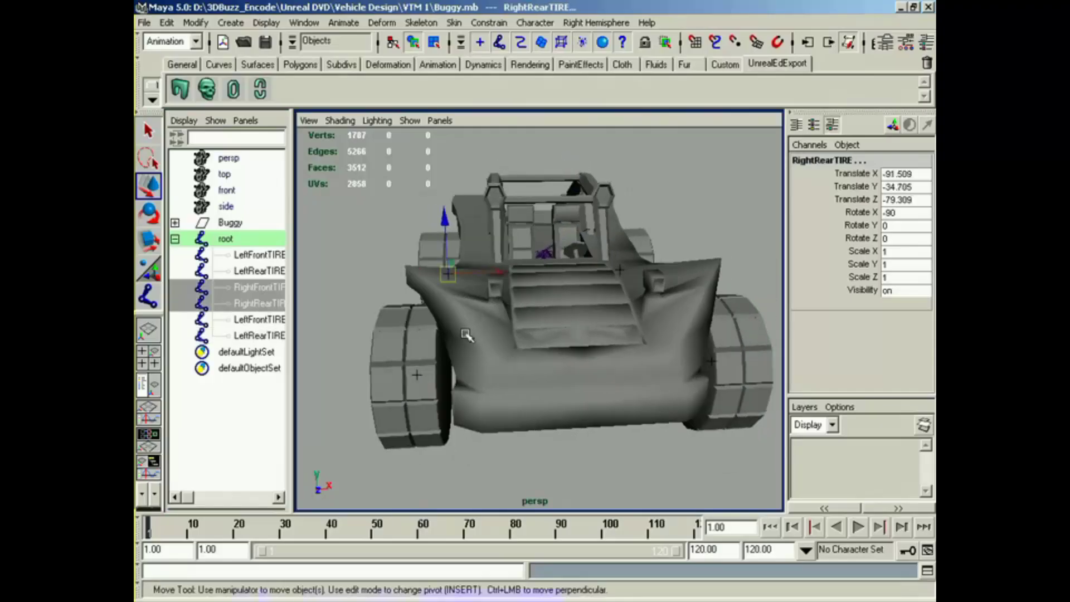
key("ctrl+d")
left_click_drag(496, 276, 527, 278)
In the wireframe top view, move the RightFrontTIRE1 joint inward to about X -52.
key("space")
left_click_drag(532, 369, 501, 367)
middle_click_drag(506, 355, 577, 330, "alt")
right_click_drag(578, 330, 368, 451, "alt")
middle_click_drag(368, 451, 553, 318, "alt")
right_click_drag(553, 318, 396, 410, "alt")
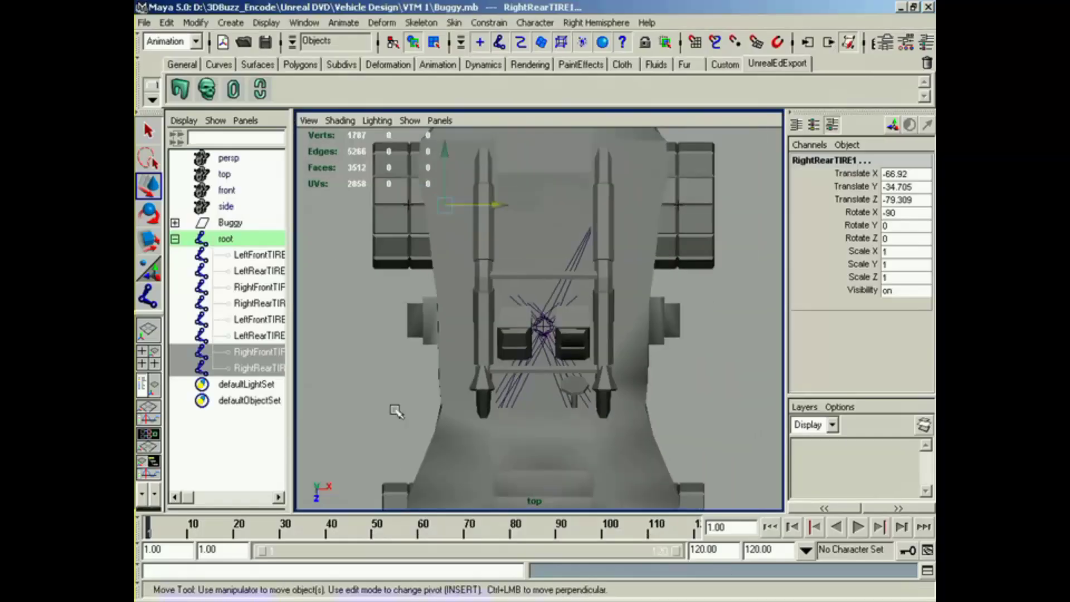
middle_click_drag(503, 422, 474, 336, "alt")
key("4")
middle_click_drag(465, 423, 448, 365, "alt")
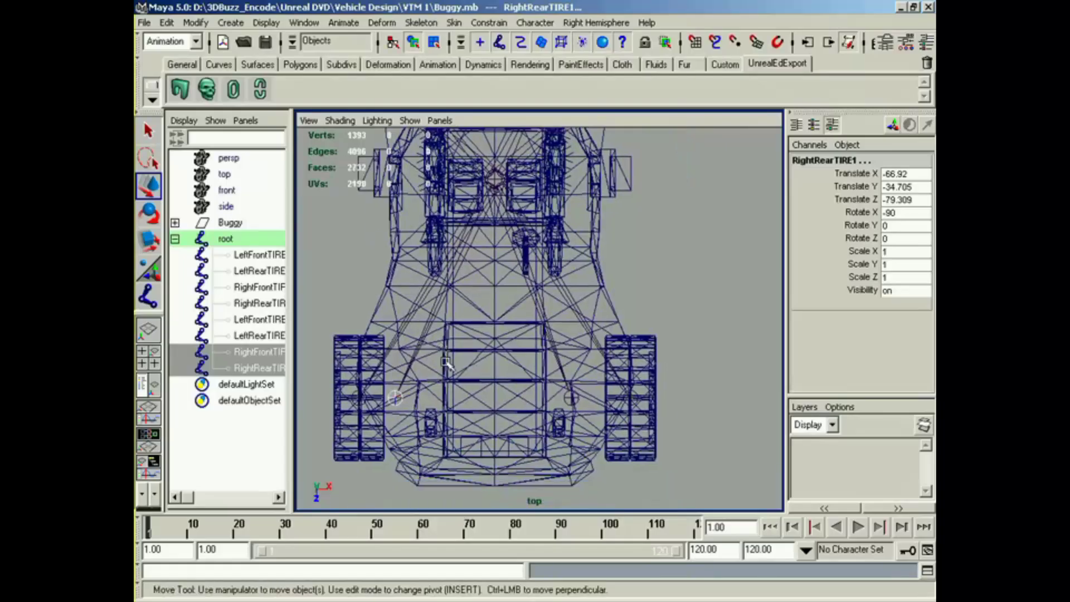
left_click(395, 398)
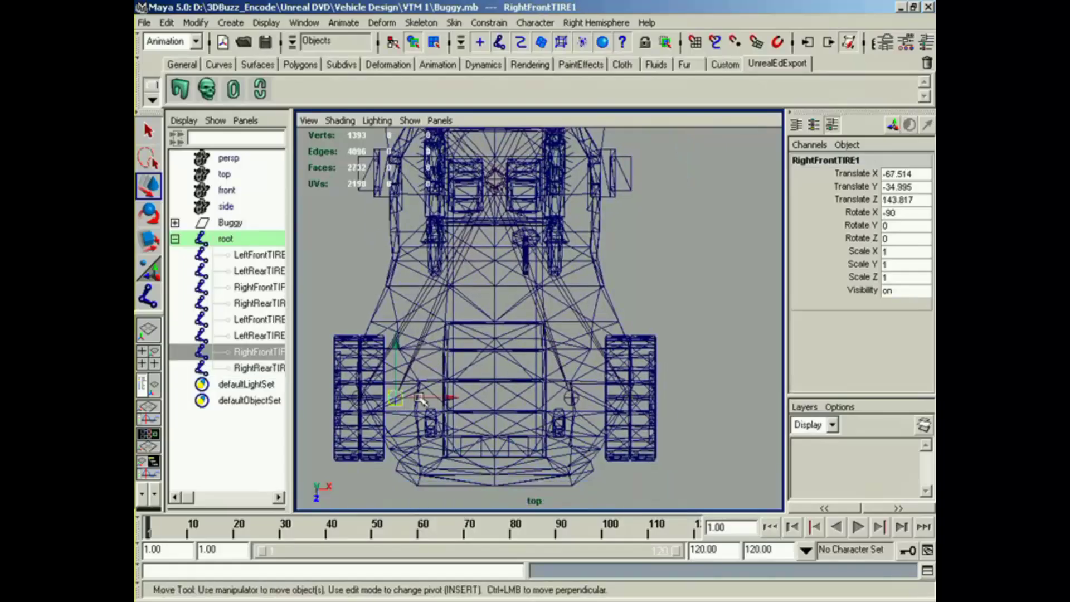
left_click_drag(418, 399, 442, 399)
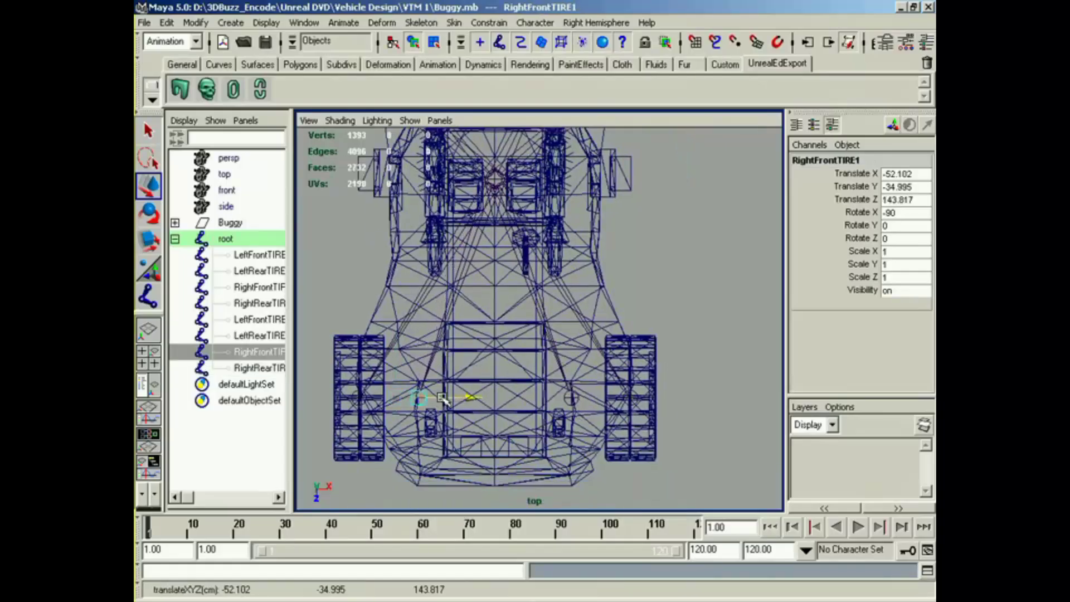
Move the RightRearTIRE1 joint inward to about X -38 in the top view.
middle_click_drag(475, 161, 474, 333, "alt")
left_click(397, 229)
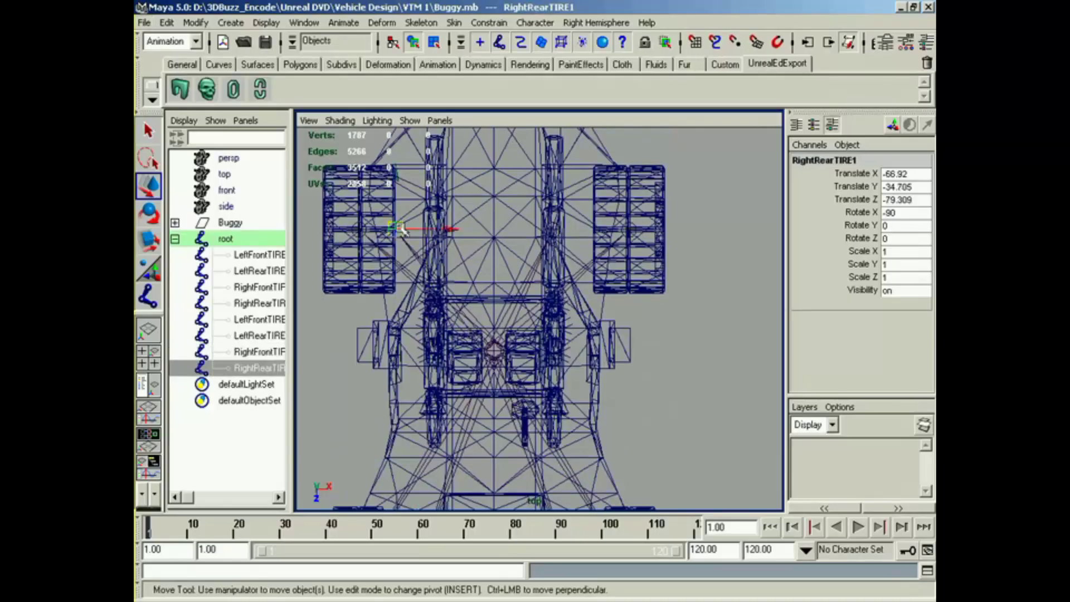
left_click_drag(434, 231, 488, 231)
In the side view, raise the RightRearTIRE1 joint from the wheel centre to near the top of the rear wheel.
middle_click_drag(527, 337, 522, 252, "alt")
key("space")
left_click_drag(523, 298, 544, 300)
middle_click_drag(516, 374, 541, 331, "alt")
right_click_drag(480, 379, 224, 401, "alt")
middle_click_drag(527, 438, 635, 401, "alt")
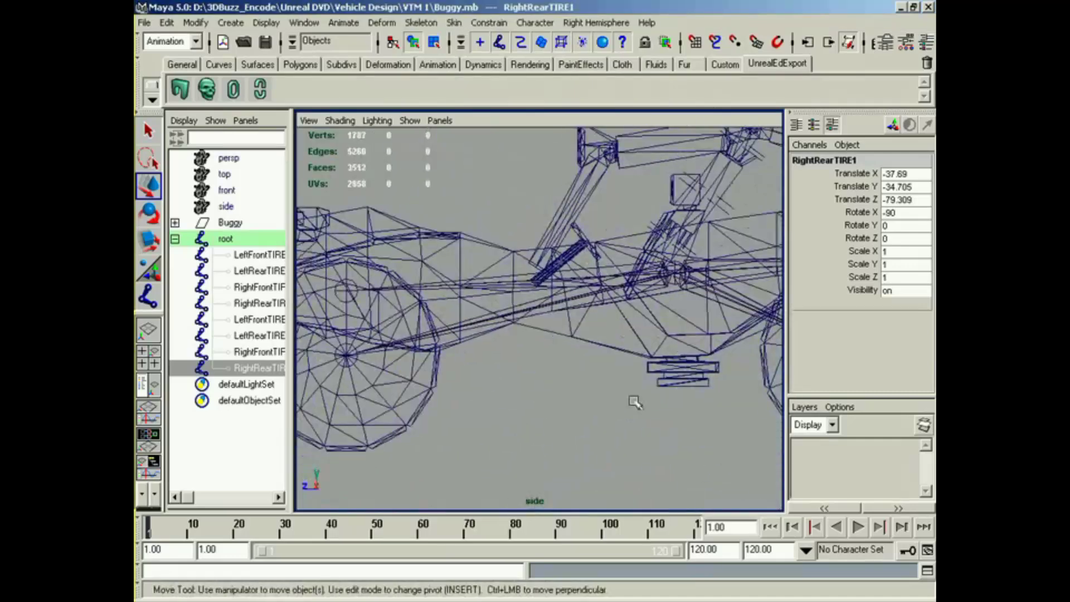
right_click_drag(635, 401, 482, 390, "alt")
middle_click_drag(578, 373, 520, 387, "alt")
middle_click_drag(612, 371, 521, 370, "alt")
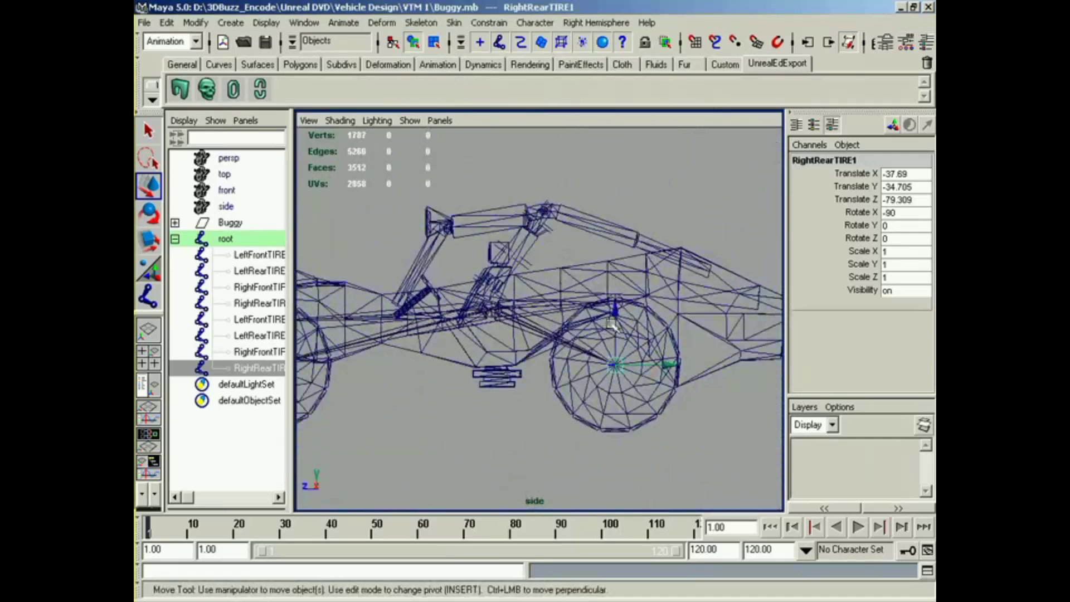
left_click_drag(614, 317, 617, 253)
Raise the RightFrontTIRE1 joint to about Y -8 in the side view.
left_click(258, 352)
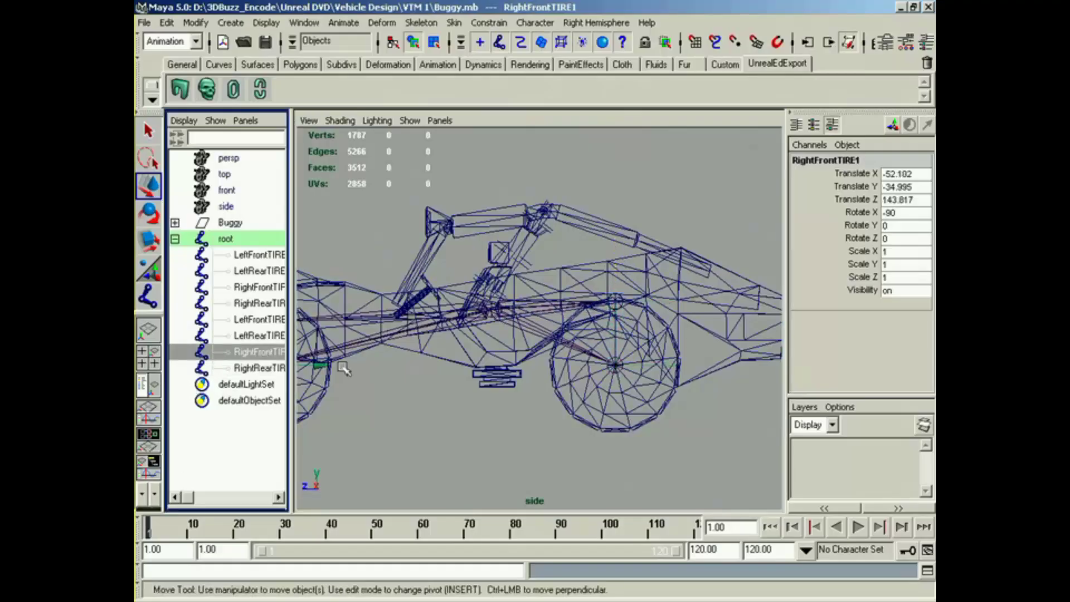
middle_click_drag(335, 340, 518, 343, "alt")
left_click_drag(454, 321, 454, 277)
middle_click_drag(537, 427, 526, 425, "alt")
Widen the object list to show full joint names and rename the LeftFrontTIRE1 joint to LeftFrontSTRUT.
left_click_drag(289, 325, 369, 330)
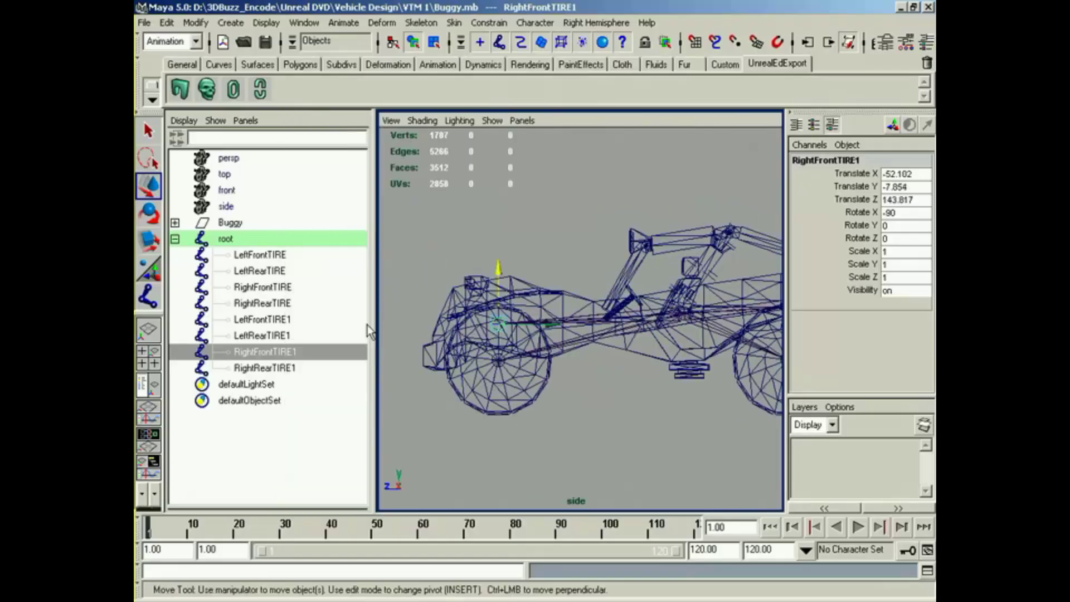
left_click(282, 318)
middle_click_drag(593, 373, 586, 383, "alt")
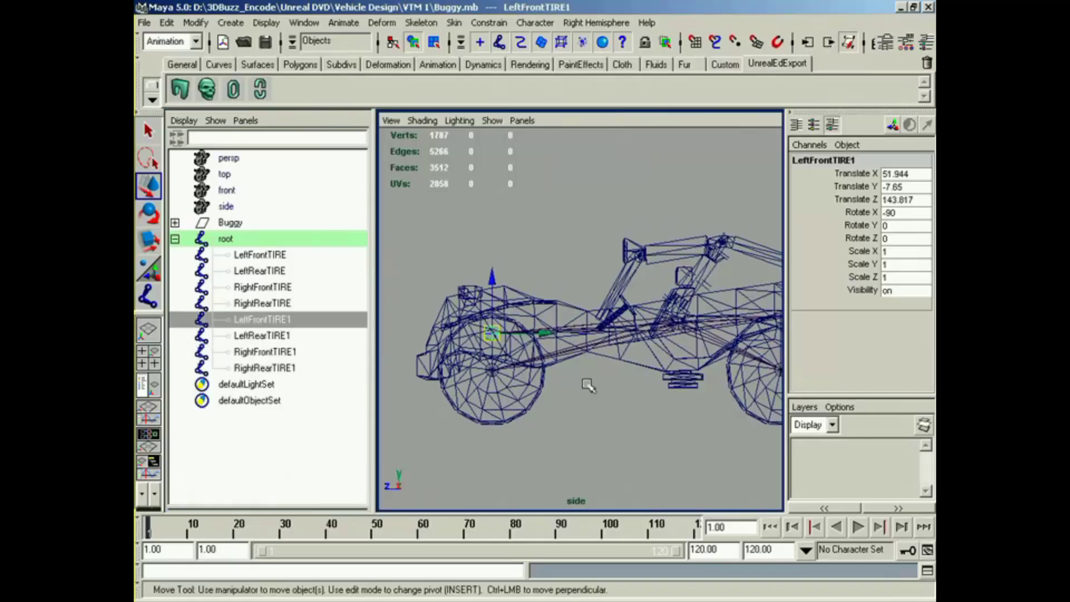
key("space")
left_click_drag(585, 385, 526, 375)
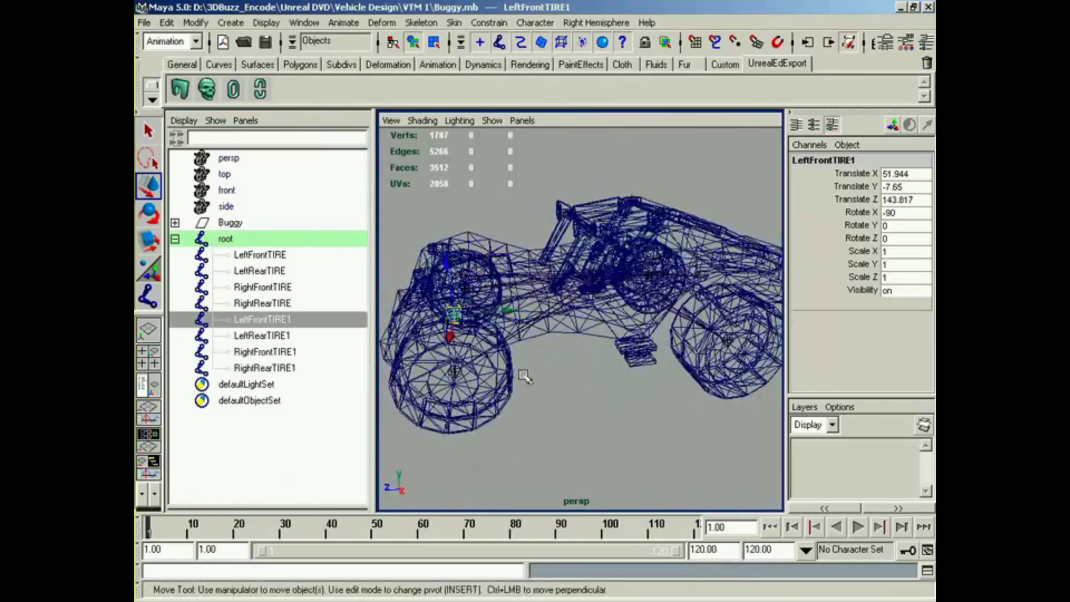
middle_click_drag(526, 375, 595, 392, "alt")
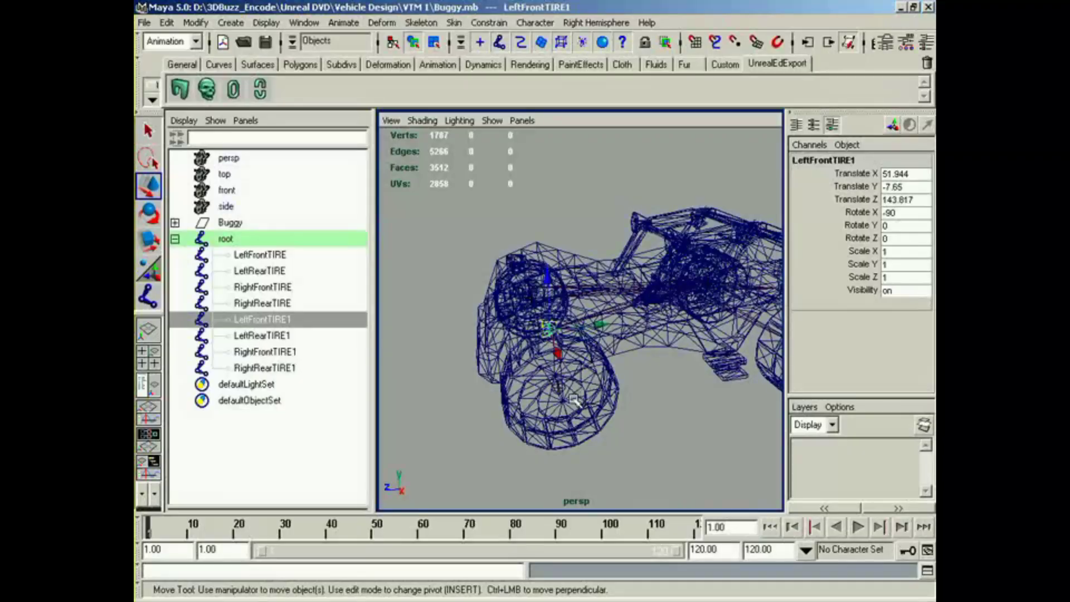
left_click_drag(576, 400, 502, 407, "alt")
double_click(279, 318)
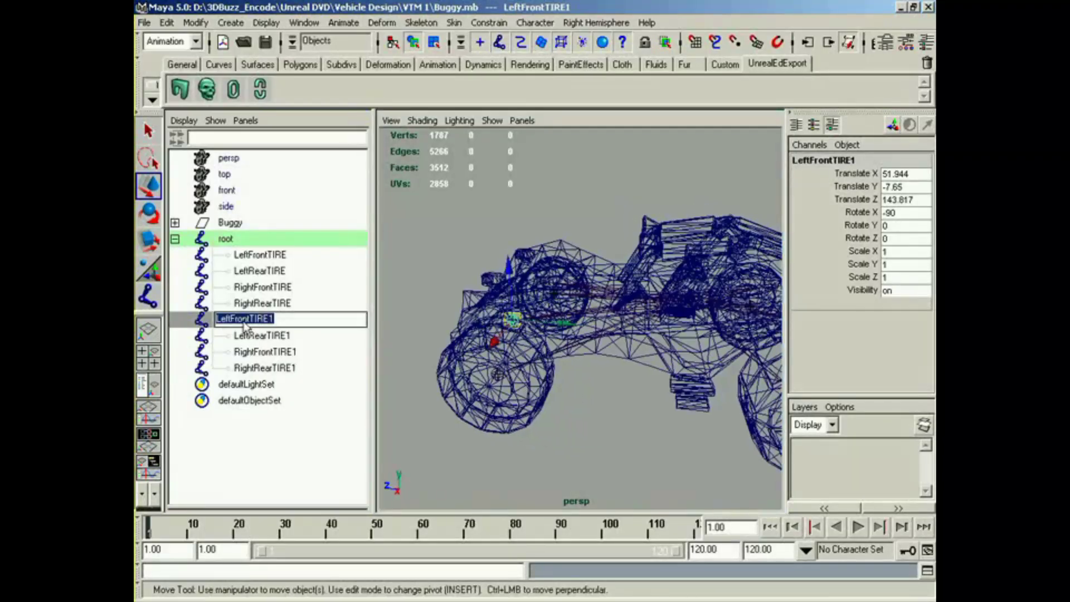
left_click_drag(258, 319, 333, 323)
type("STRUT")
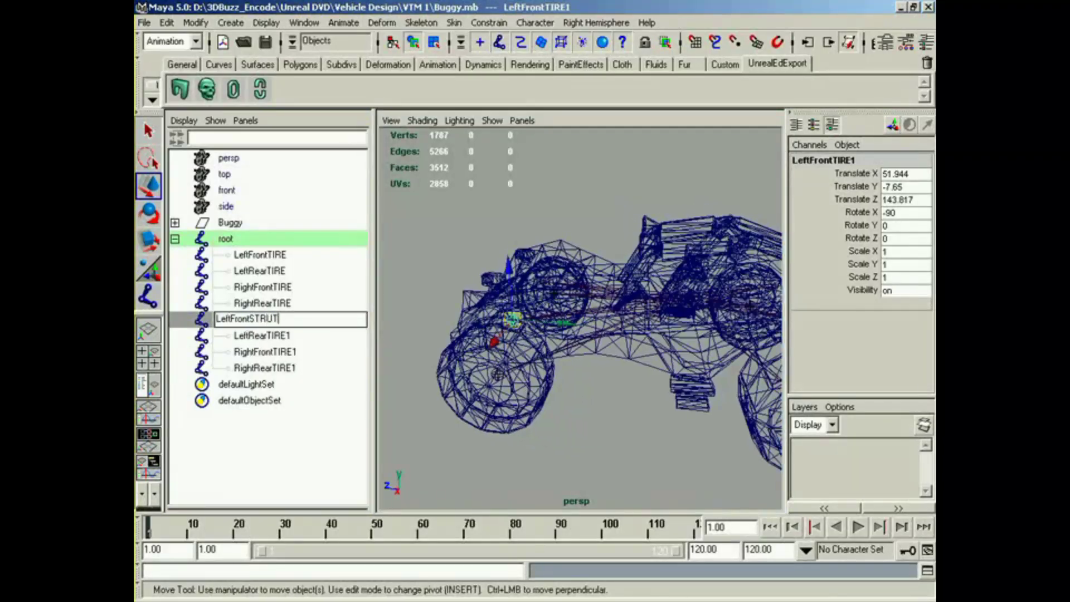
key("Return")
Rename the LeftRearTIRE1 joint under root to LeftRearSTRUT.
left_click(320, 335)
left_click_drag(552, 424, 448, 400, "alt")
double_click(291, 336)
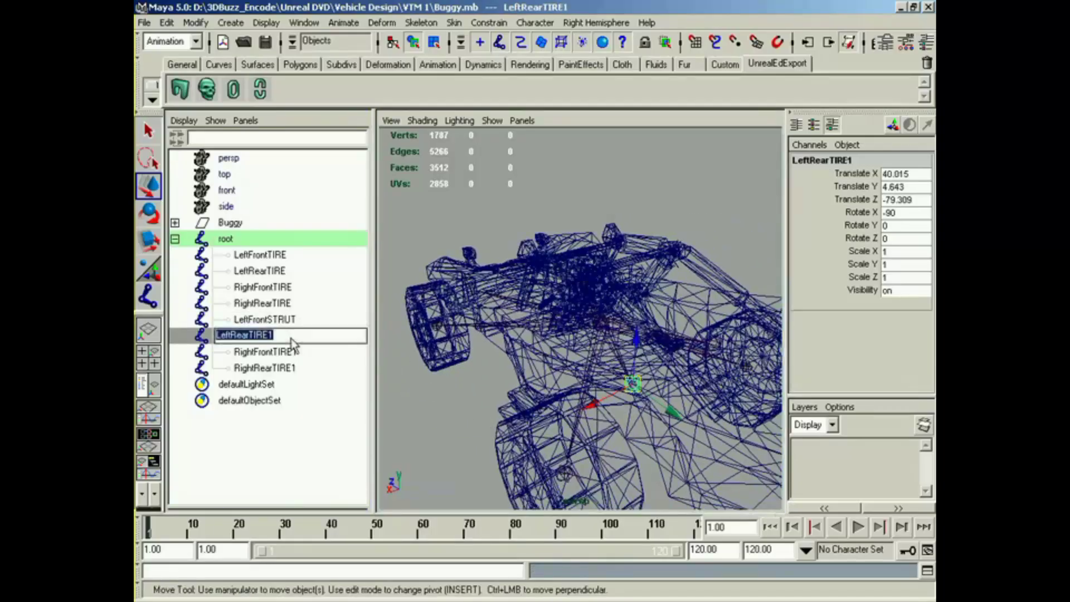
type("R")
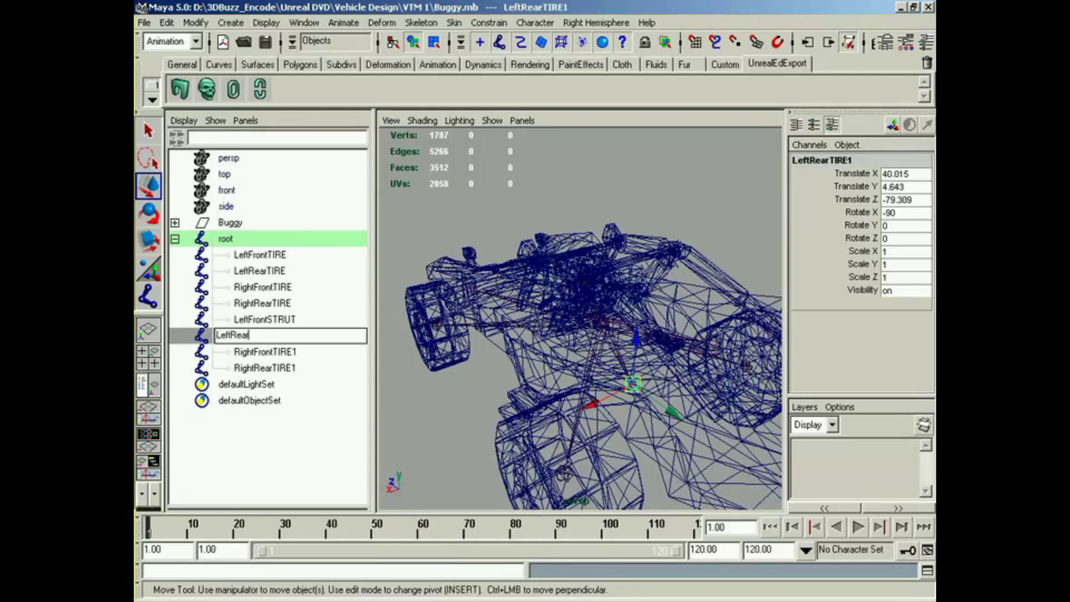
type("eftRearSTRUT")
key("Return")
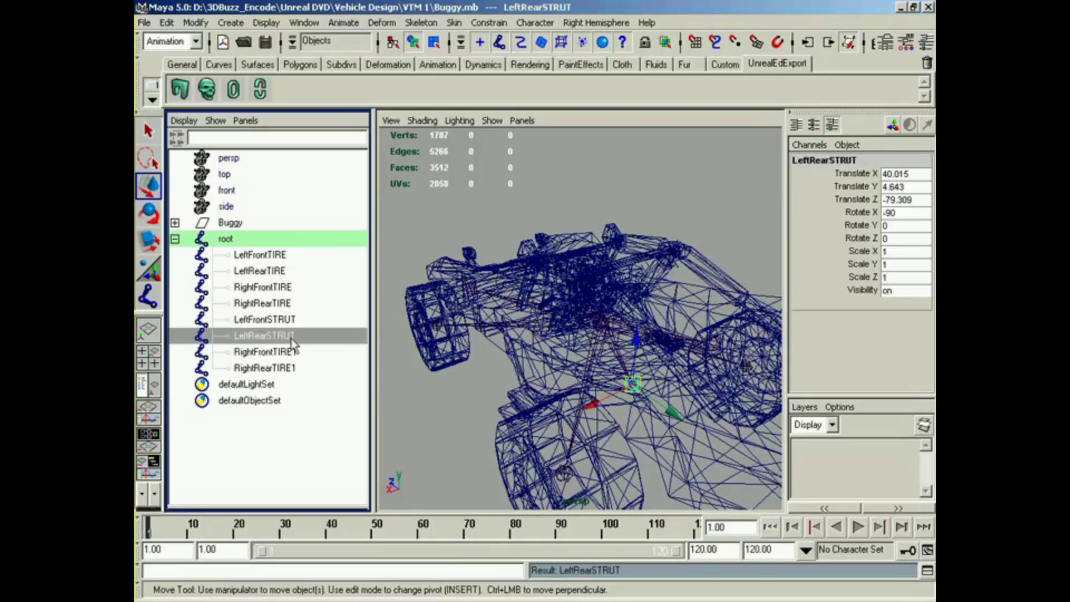
Rename the RightFrontTIRE1 joint under root to RightFrontSTRUT.
left_click(282, 356)
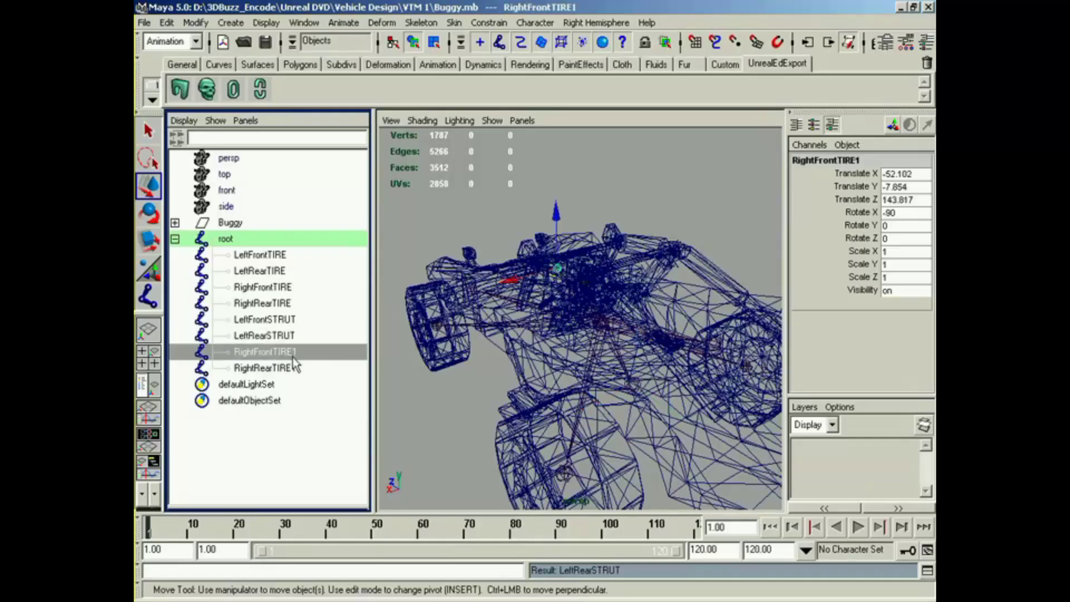
double_click(293, 357)
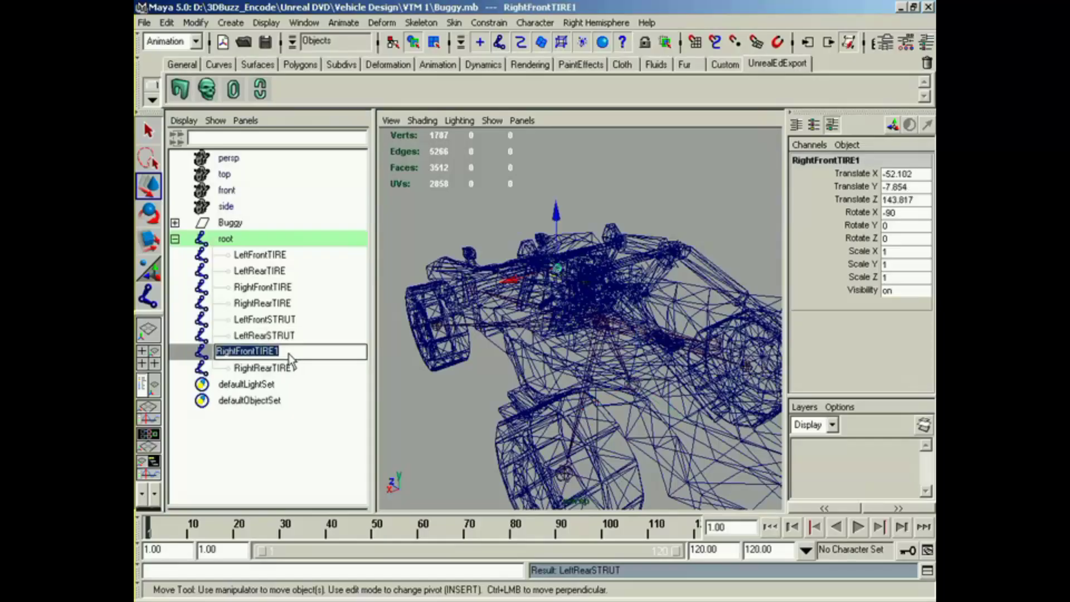
left_click(289, 350)
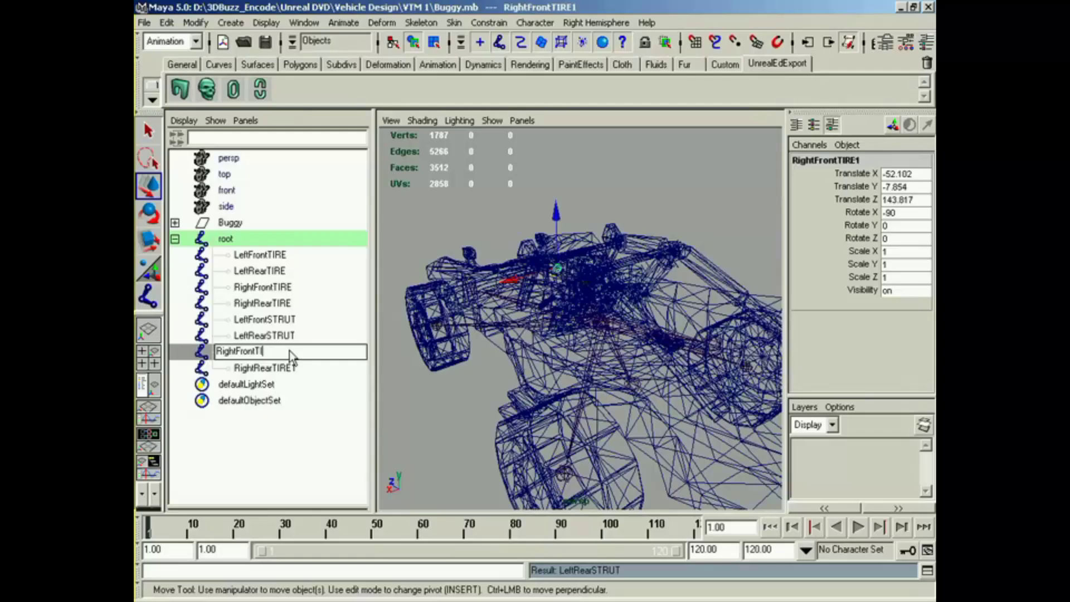
key("BackSpace")
key("BackSpace")
type("STRUT")
key("Return")
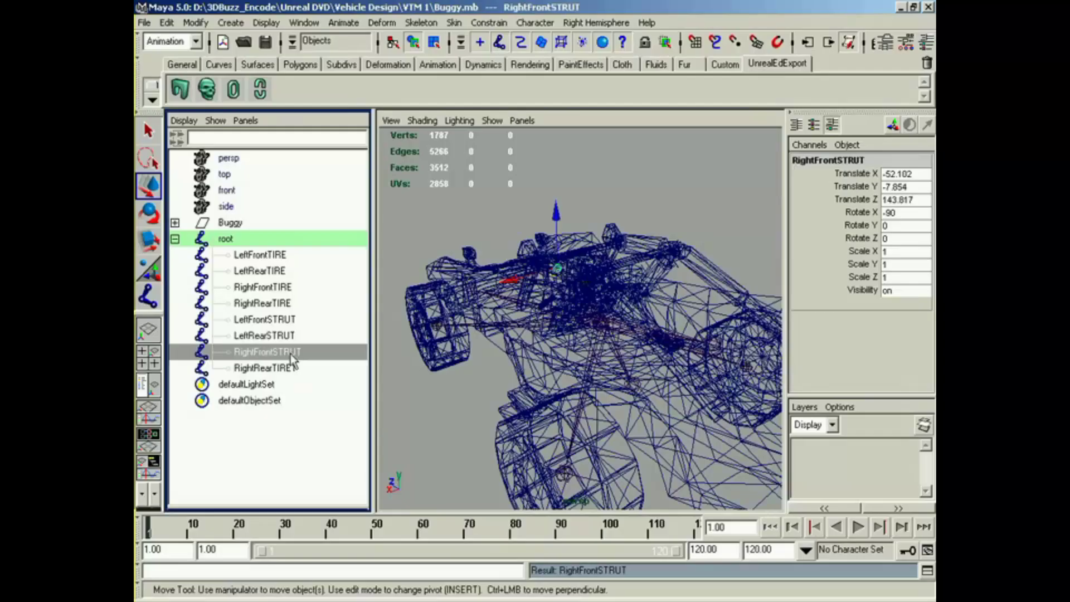
Rename the RightRearTIRE1 joint under root to RightRearSTRUT.
double_click(280, 369)
left_click_drag(255, 369, 317, 368)
type("S")
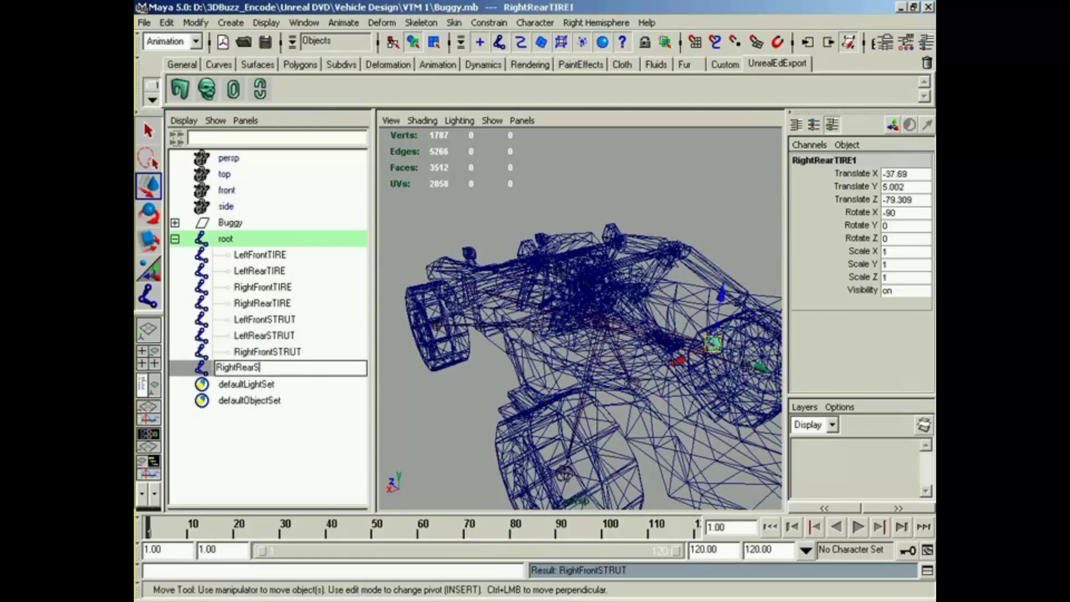
type("TRUT")
key("Return")
Select the LeftFrontSTRUT joint and examine the strut areas beside the wheels in a shaded perspective view.
left_click_drag(505, 400, 728, 403, "alt")
mouse_move(627, 422)
left_mouse_down("alt")
mouse_move(633, 414)
mouse_move(607, 425)
left_mouse_up("alt")
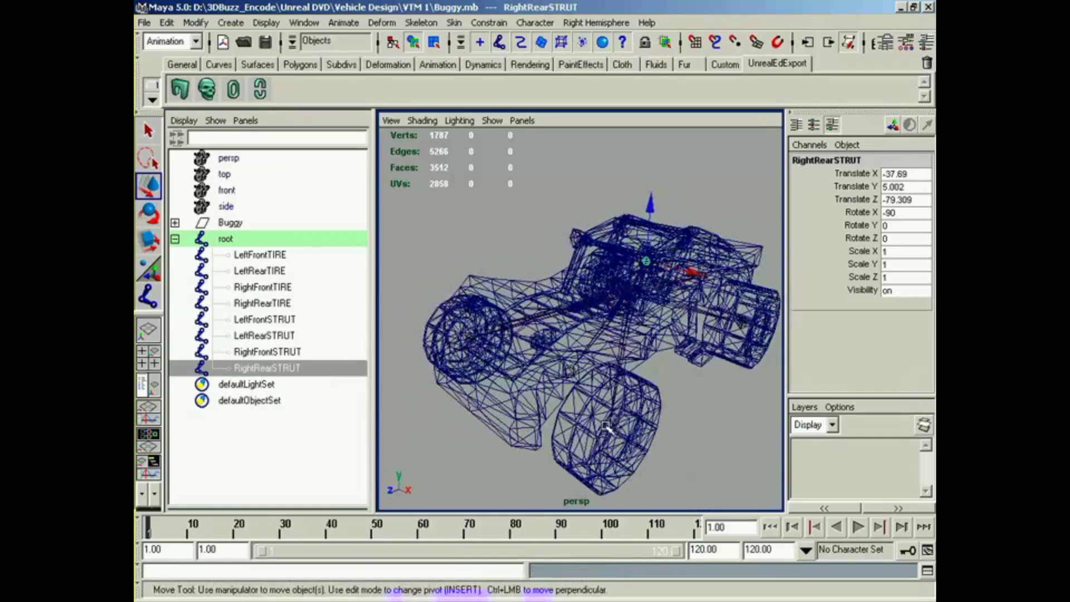
left_click(571, 373)
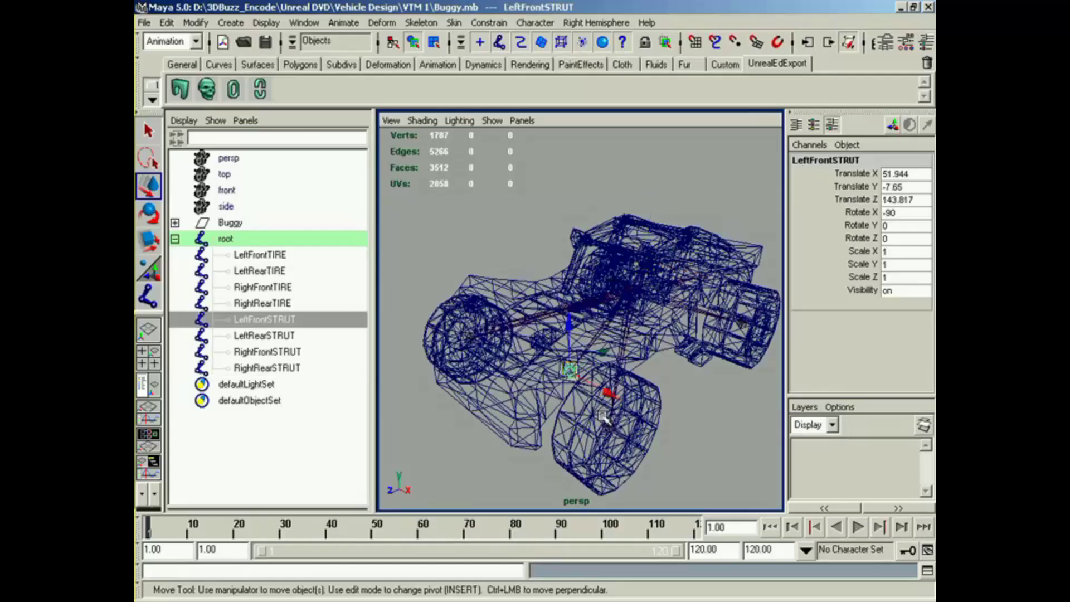
left_click_drag(604, 418, 487, 400, "alt")
left_click_drag(458, 389, 544, 411, "alt")
key("5")
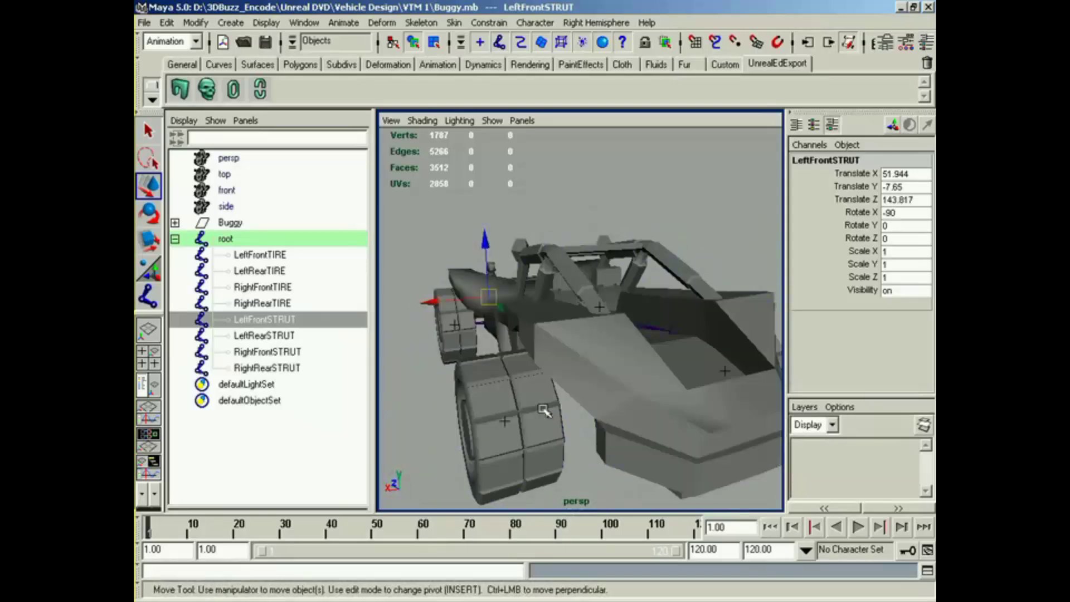
left_click_drag(544, 410, 574, 370, "alt")
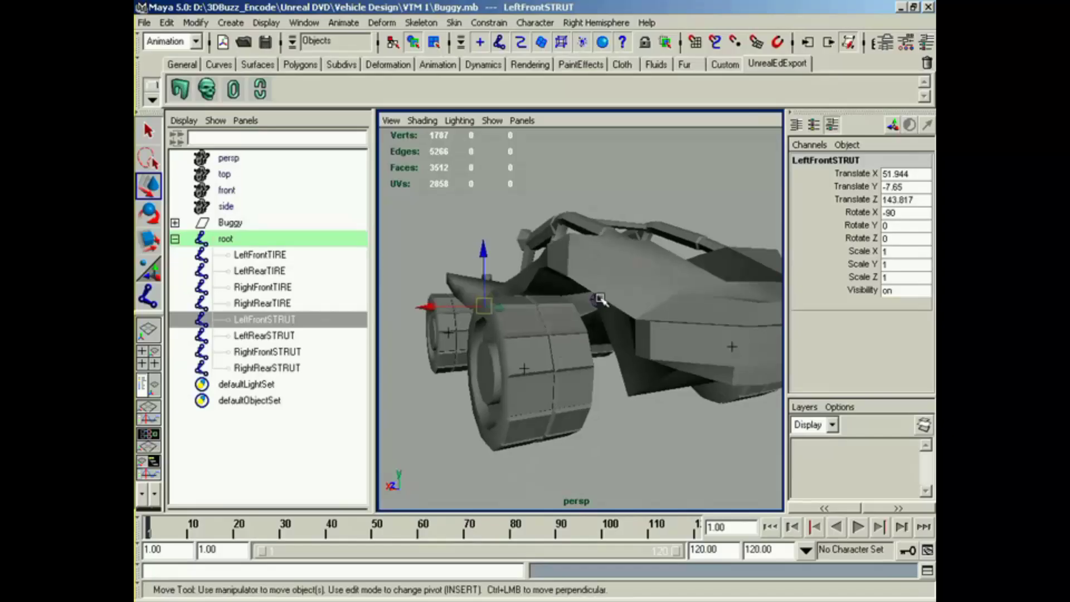
mouse_move(574, 346)
left_mouse_down("alt")
mouse_move(554, 347)
mouse_move(546, 334)
mouse_move(564, 338)
left_mouse_up("alt")
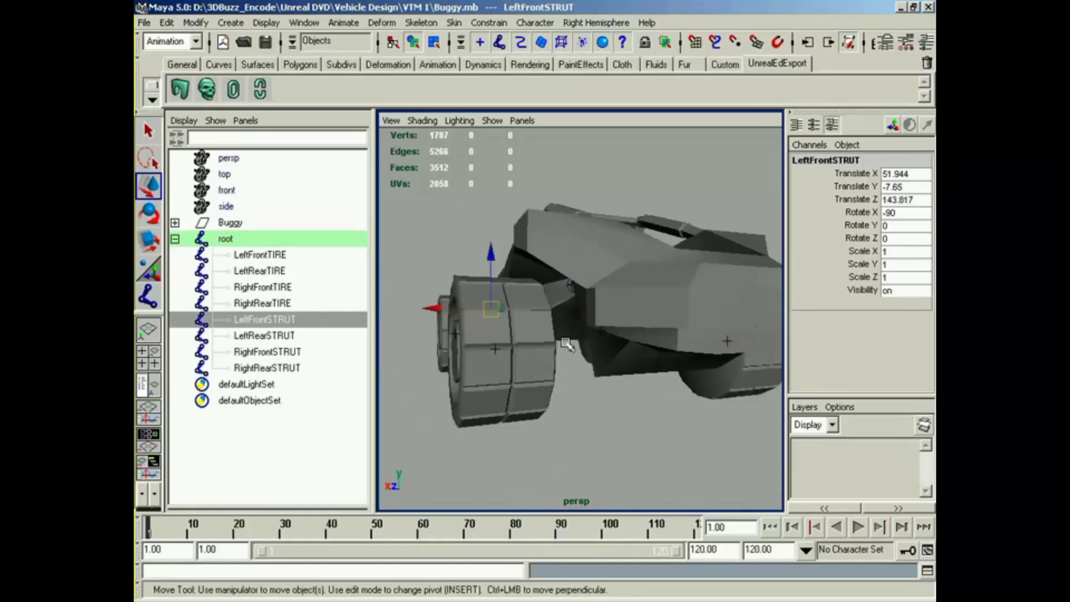
left_click_drag(568, 348, 566, 354, "alt")
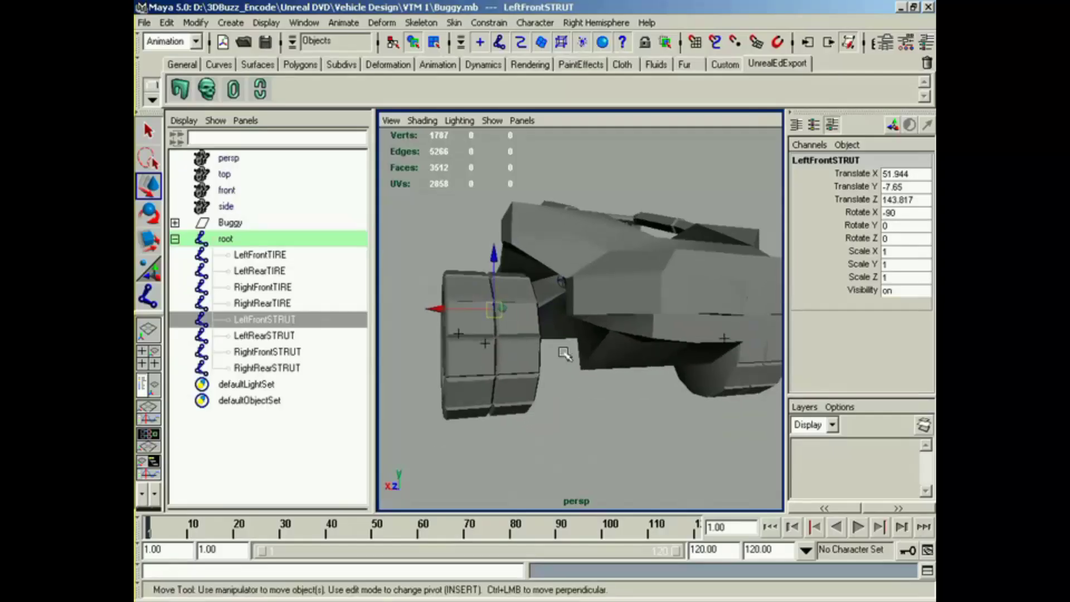
Examine the rear left strut up close and select the LeftRearSTRUT joint to check its placement against the body.
left_click(563, 288)
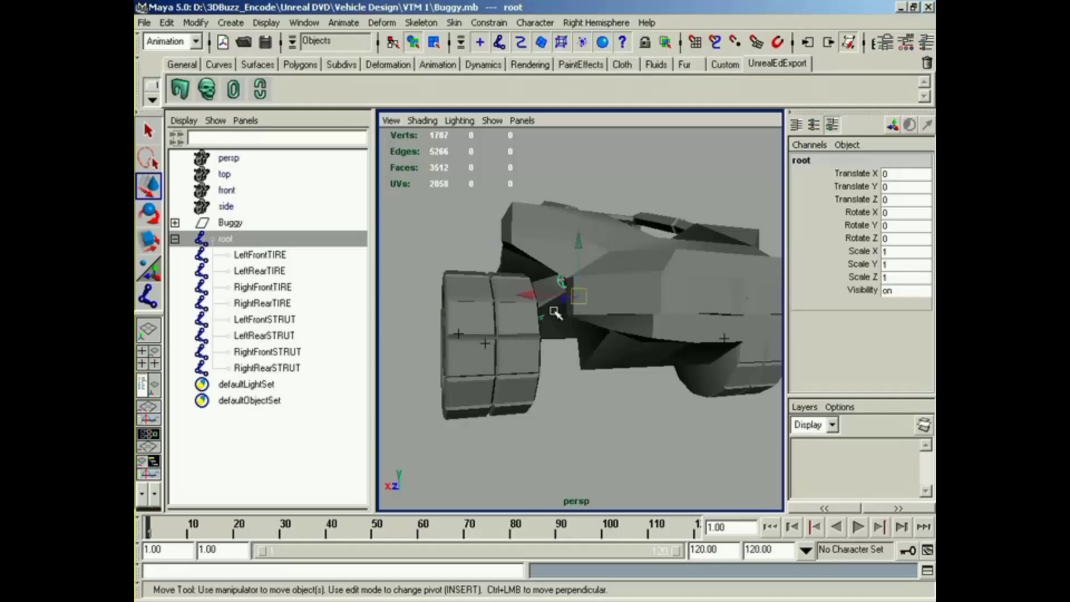
left_click_drag(555, 312, 524, 393, "alt")
right_click_drag(525, 392, 566, 397, "alt")
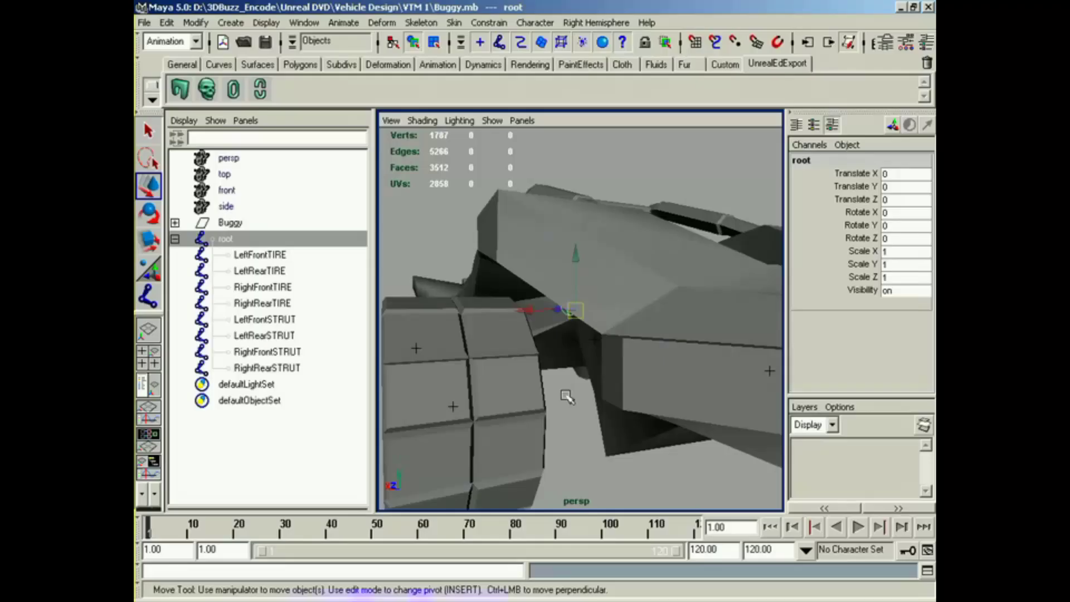
left_click_drag(567, 397, 575, 389, "alt")
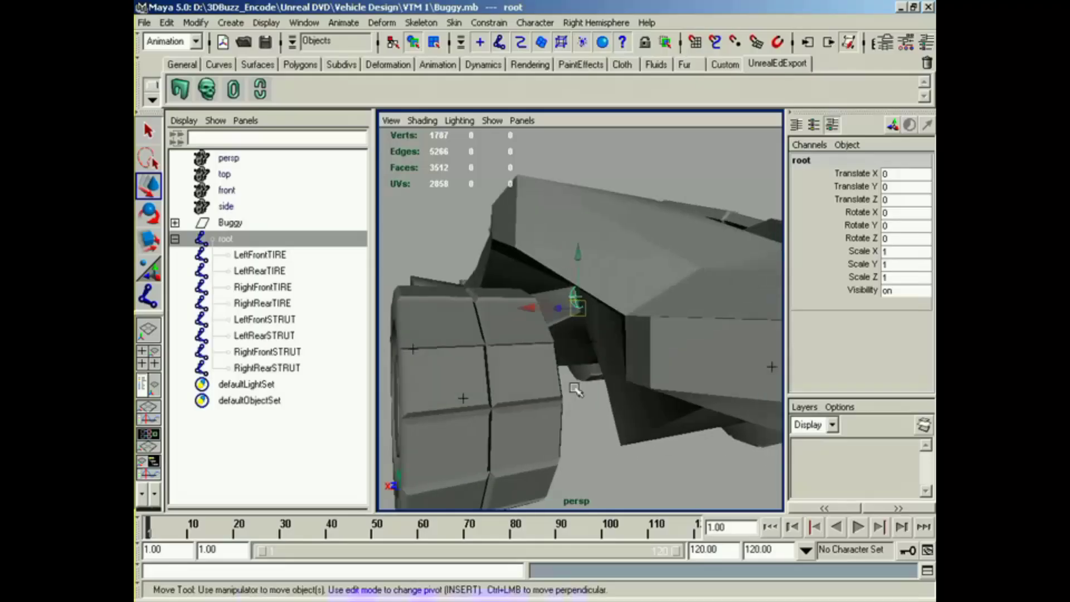
left_click_drag(610, 346, 601, 328, "alt")
left_click(282, 320)
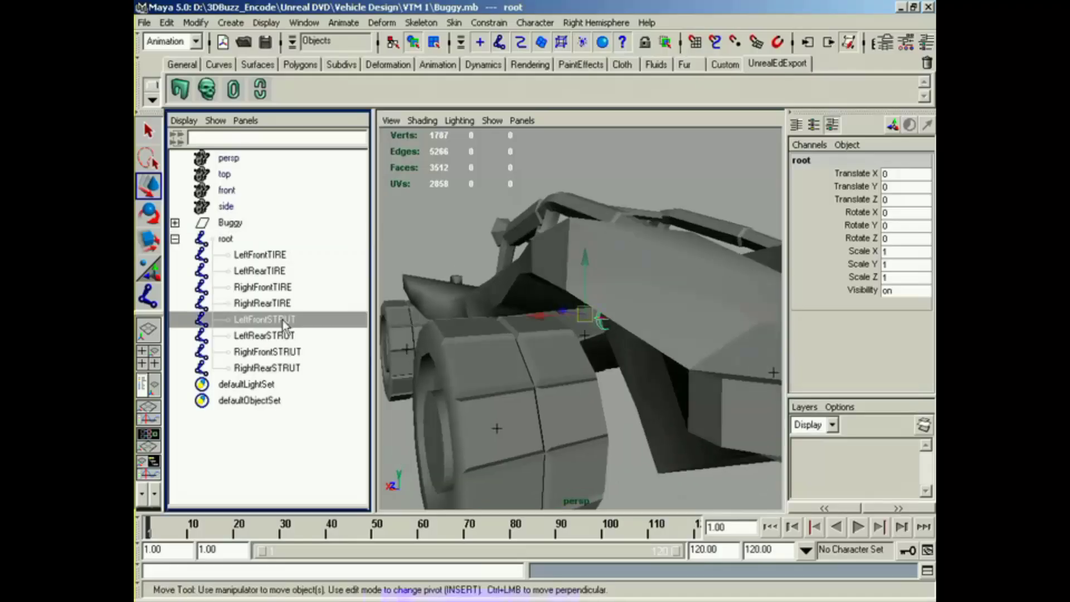
left_click(285, 351)
left_click(286, 368)
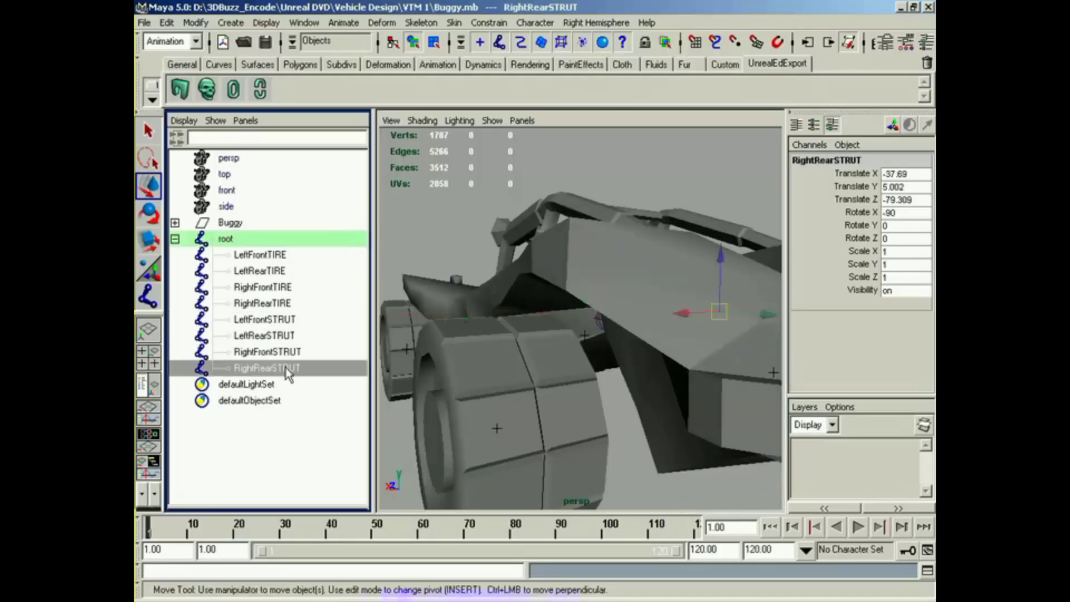
left_click(282, 335)
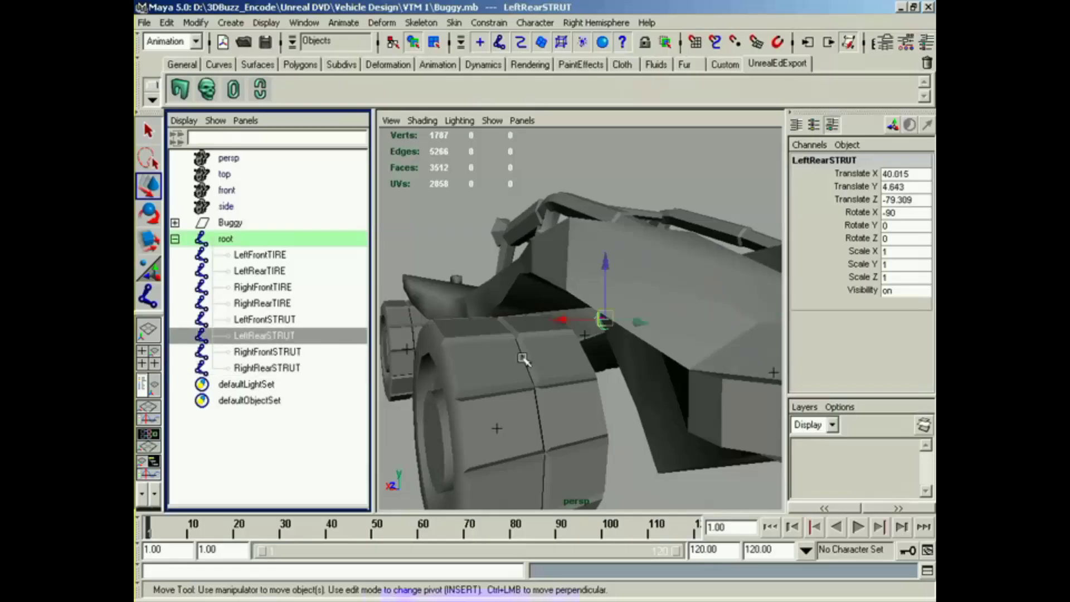
left_click_drag(523, 358, 598, 357, "alt")
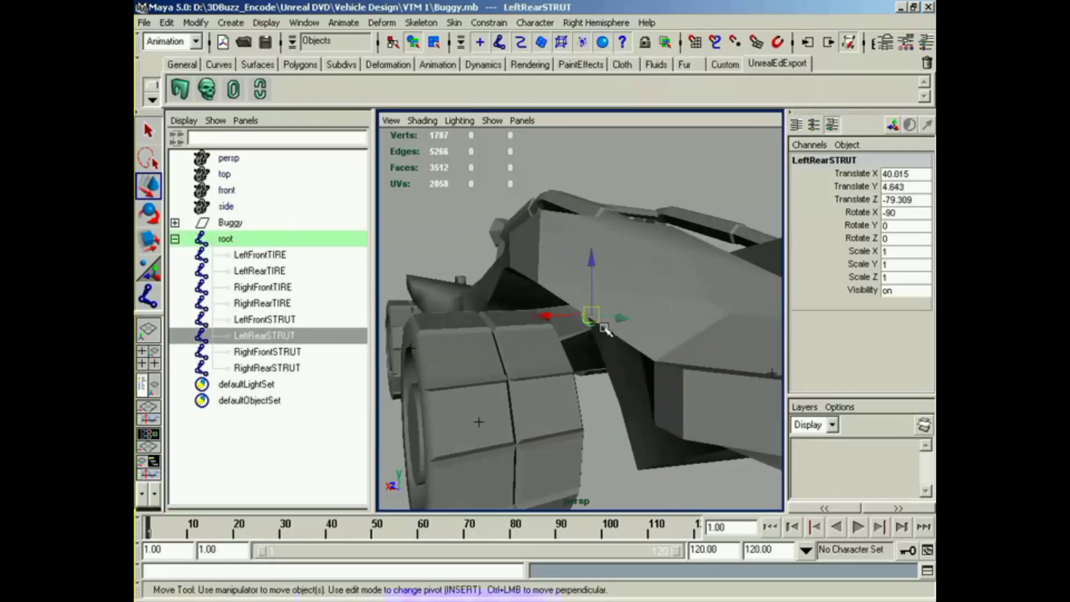
Try rotating the LeftRearSTRUT joint by about 19.5 degrees around its Y axis and undo the rotation.
key("e")
mouse_move(563, 272)
left_mouse_down()
mouse_move(548, 255)
mouse_move(500, 313)
mouse_move(545, 285)
mouse_move(560, 289)
left_mouse_up()
key("z")
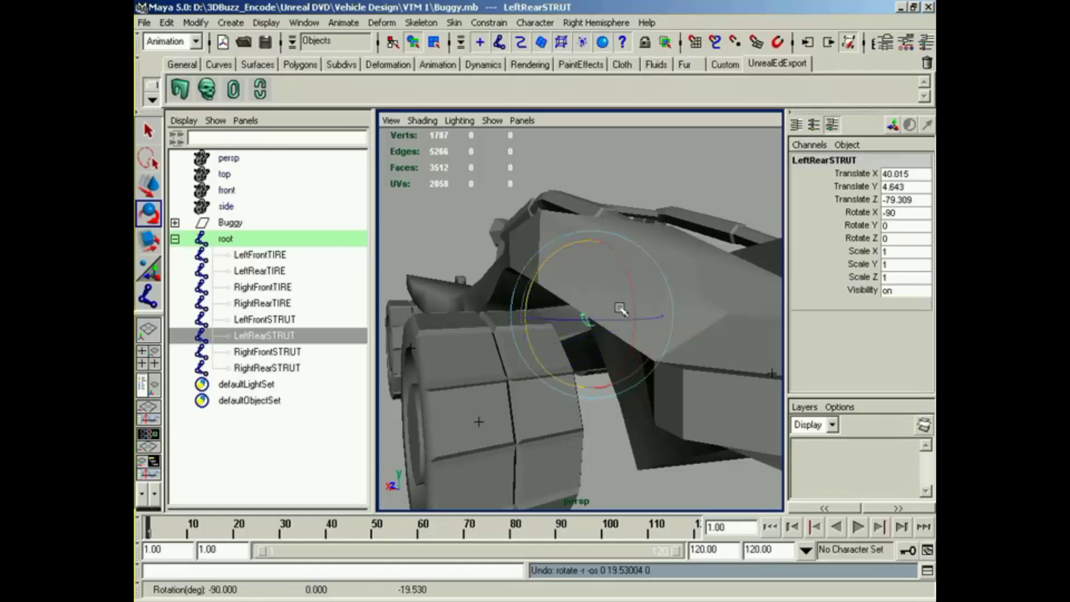
Review the four STRUT joints and the four TIRE joints by selecting each group under root.
left_click_drag(620, 310, 595, 413, "alt")
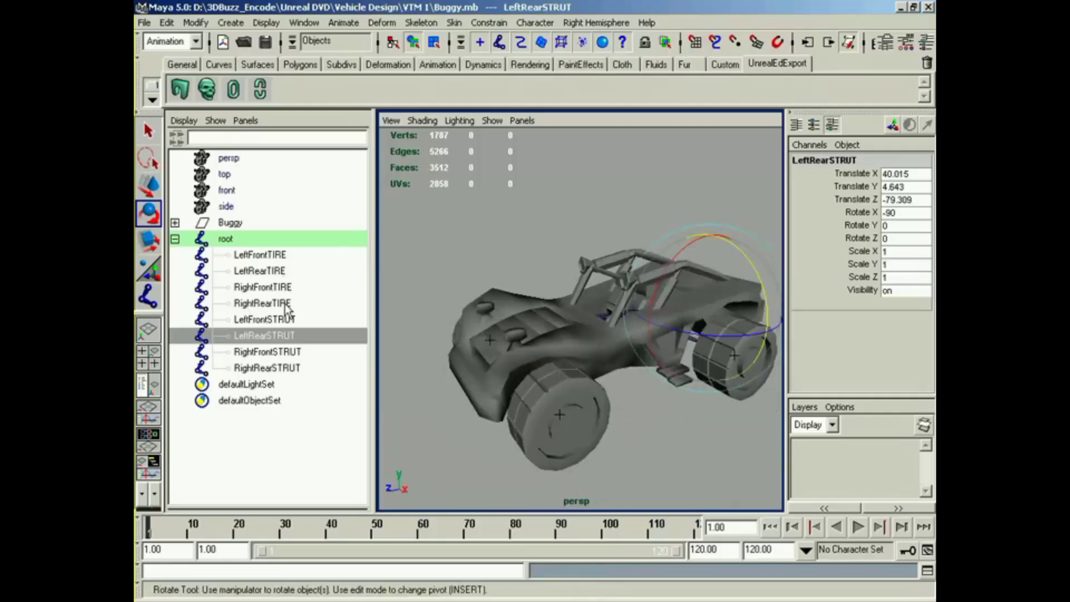
left_click(279, 319)
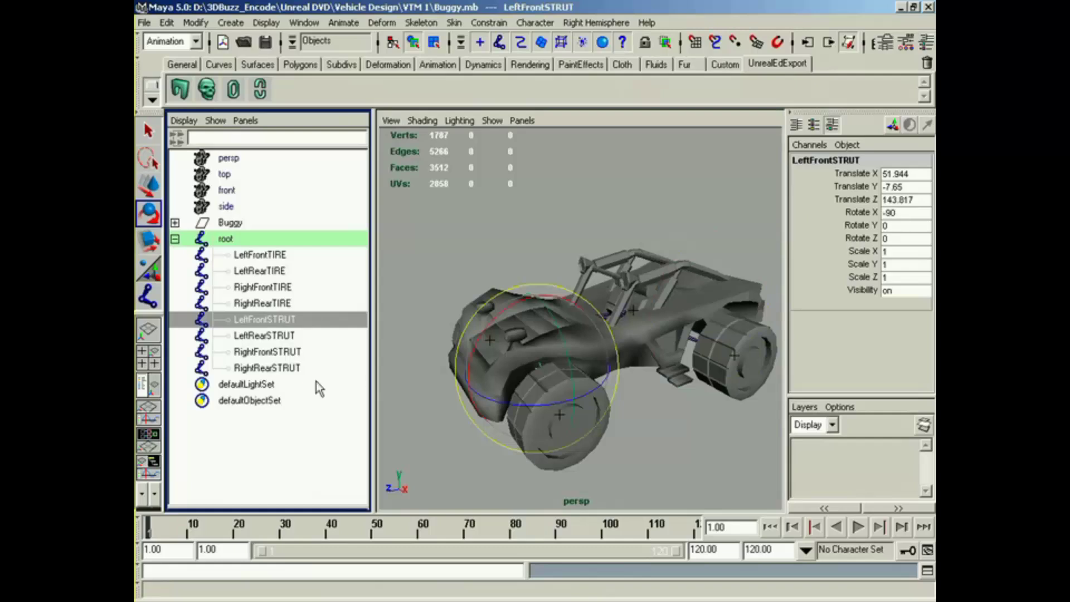
left_click_drag(277, 326, 276, 367)
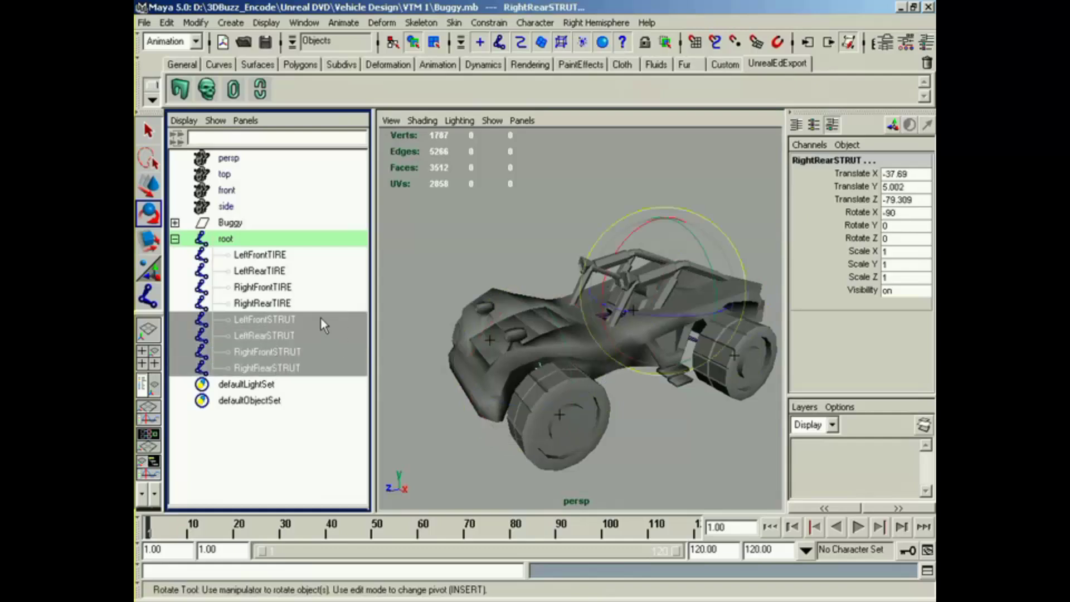
left_click_drag(292, 257, 289, 303)
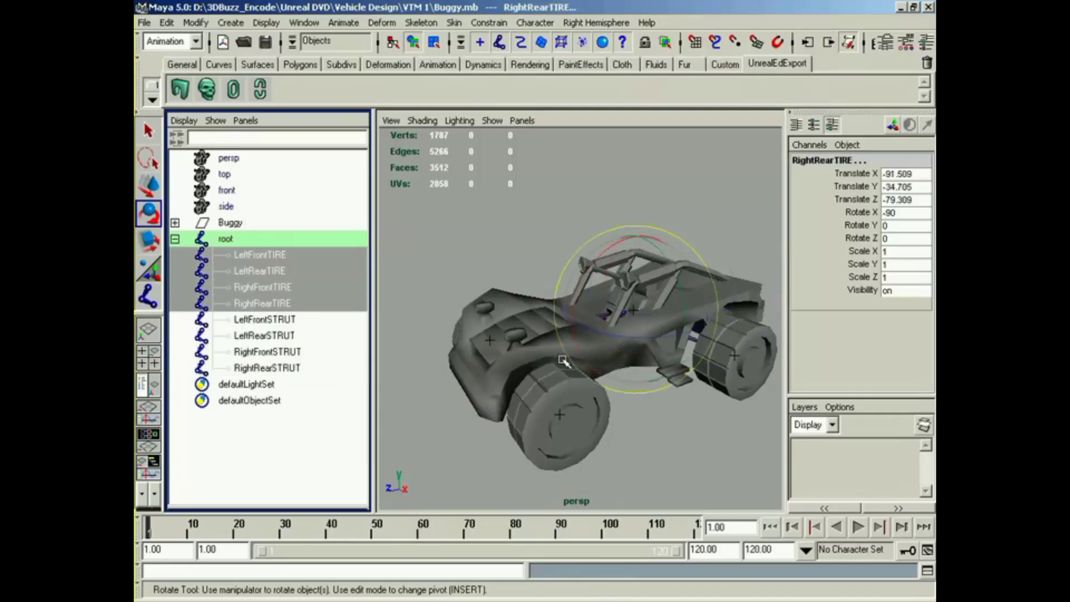
left_click_drag(567, 373, 675, 400, "alt")
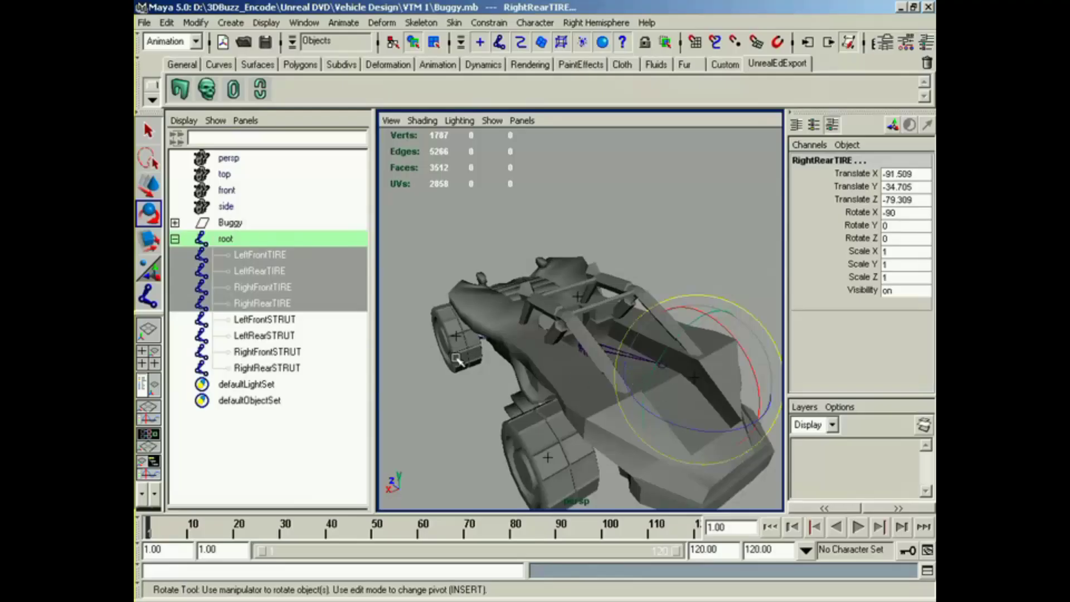
Create a separate new joint with the Joint tool near the buggy's rear, at about X -5.3, Z -90.7.
left_click(145, 301)
left_click_drag(496, 338, 429, 338, "alt")
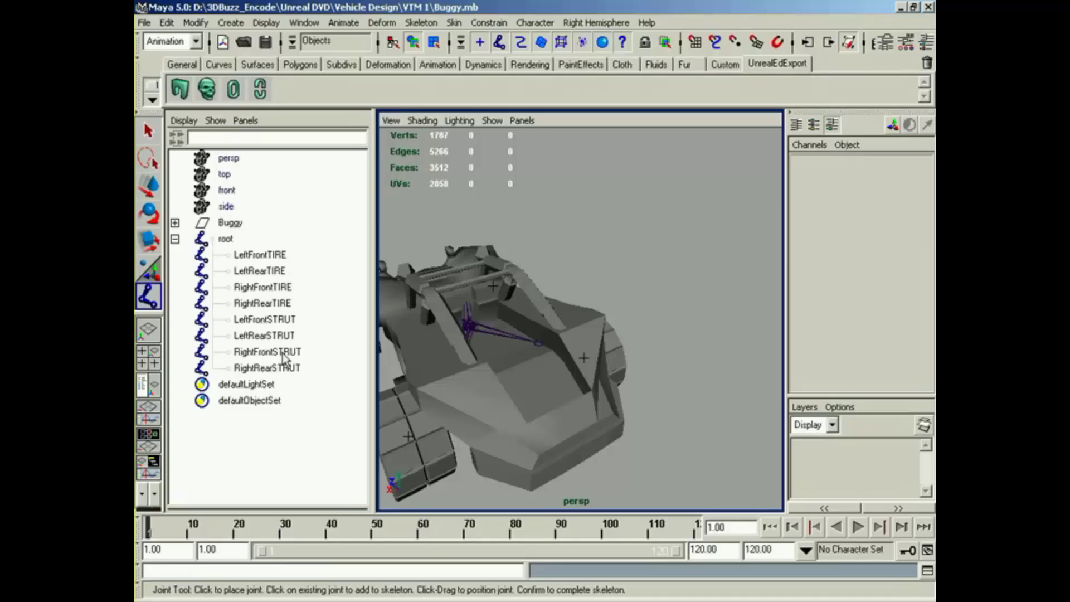
left_click(515, 365)
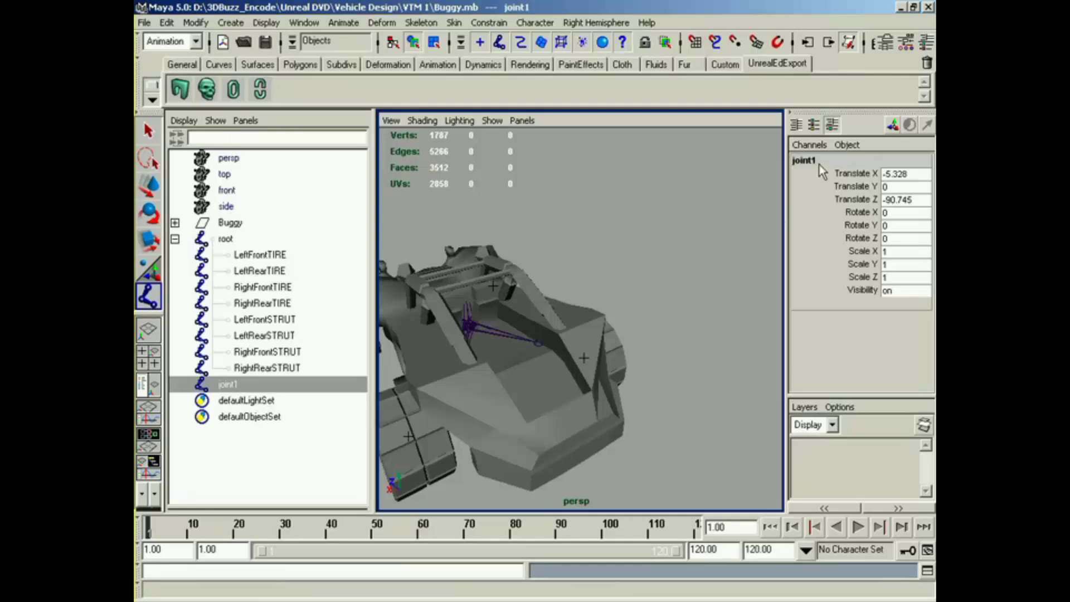
Raise the new joint near the buggy's rear to about Y 10.7 and set its Translate X to 0.
left_click_drag(641, 357, 657, 323, "alt")
right_click_drag(657, 322, 633, 360, "alt")
key("w")
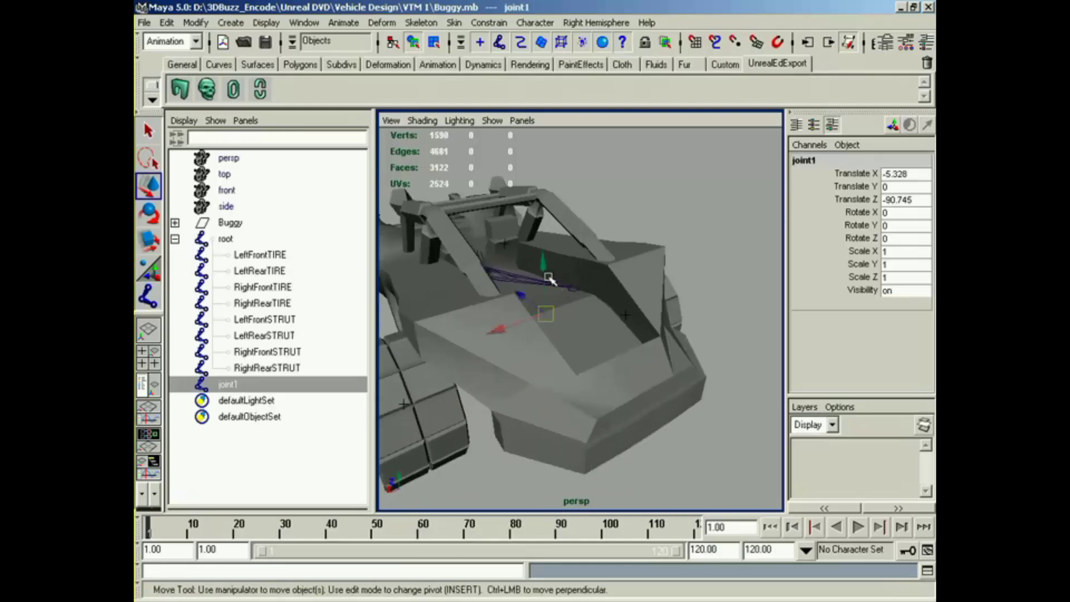
mouse_move(546, 272)
left_mouse_down()
mouse_move(545, 231)
mouse_move(546, 257)
left_mouse_up()
left_click_drag(588, 305, 614, 339, "alt")
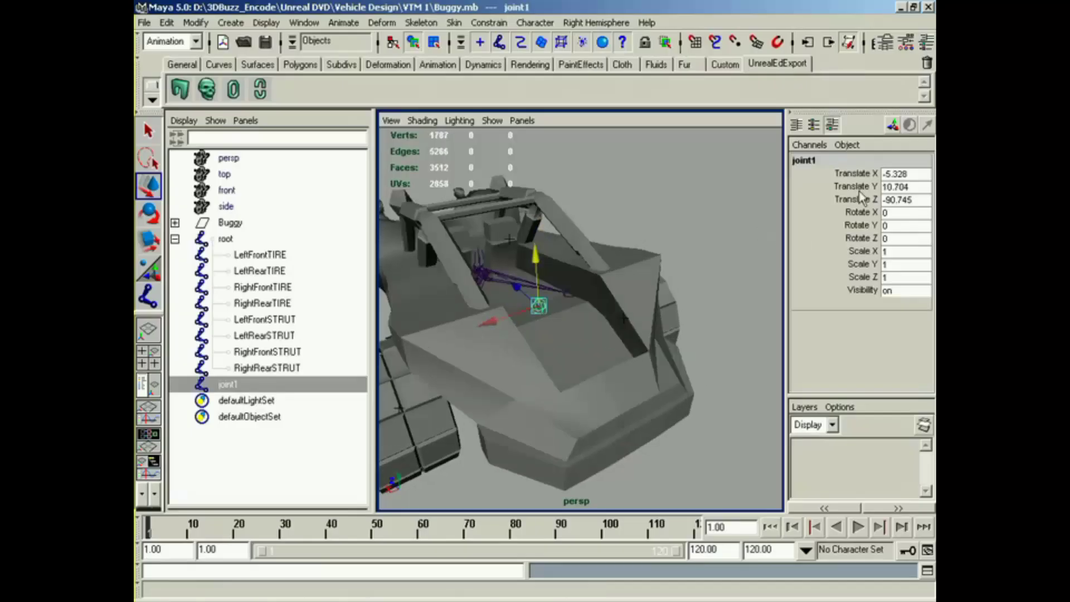
left_click(906, 174)
type("0")
key("Return")
Shift the new joint farther back and lower on the body, to about Y 6.7, Z -107.5.
left_click_drag(563, 310, 582, 319, "alt")
left_click_drag(516, 350, 543, 318, "alt")
left_click_drag(518, 282, 559, 274)
left_click_drag(607, 357, 510, 360, "alt")
Rename joint1 as Turret and parent it under root.
left_click(288, 388)
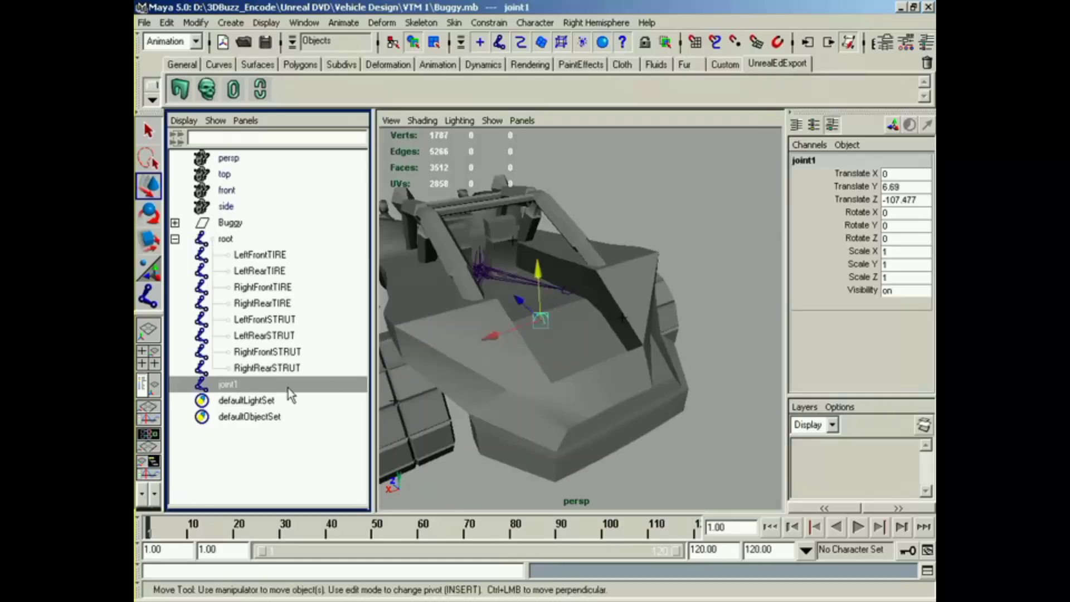
double_click(289, 388)
type("Turret")
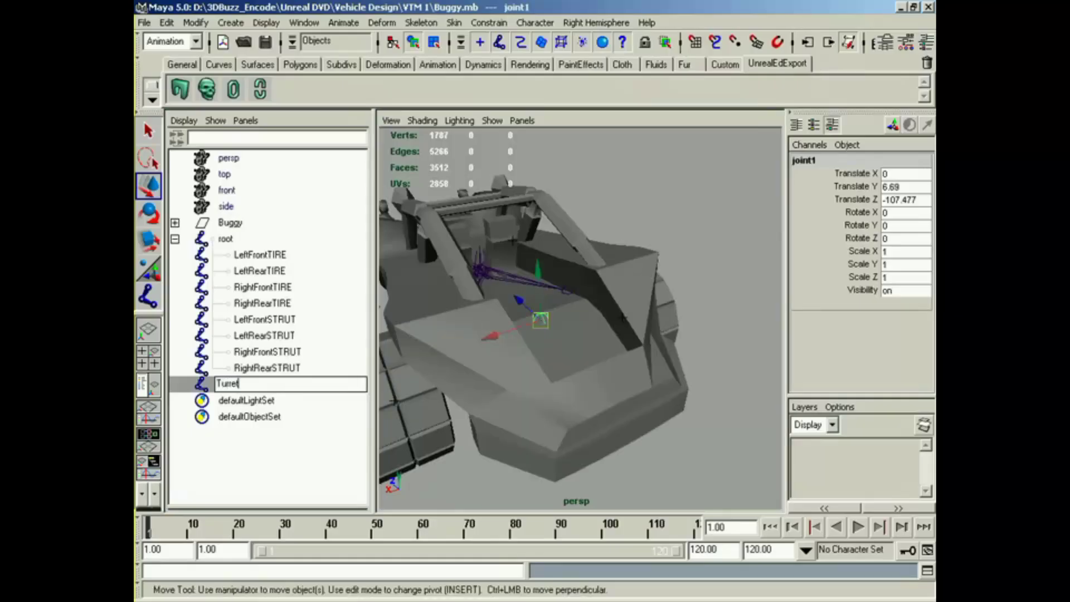
key("Return")
middle_click_drag(253, 390, 234, 239)
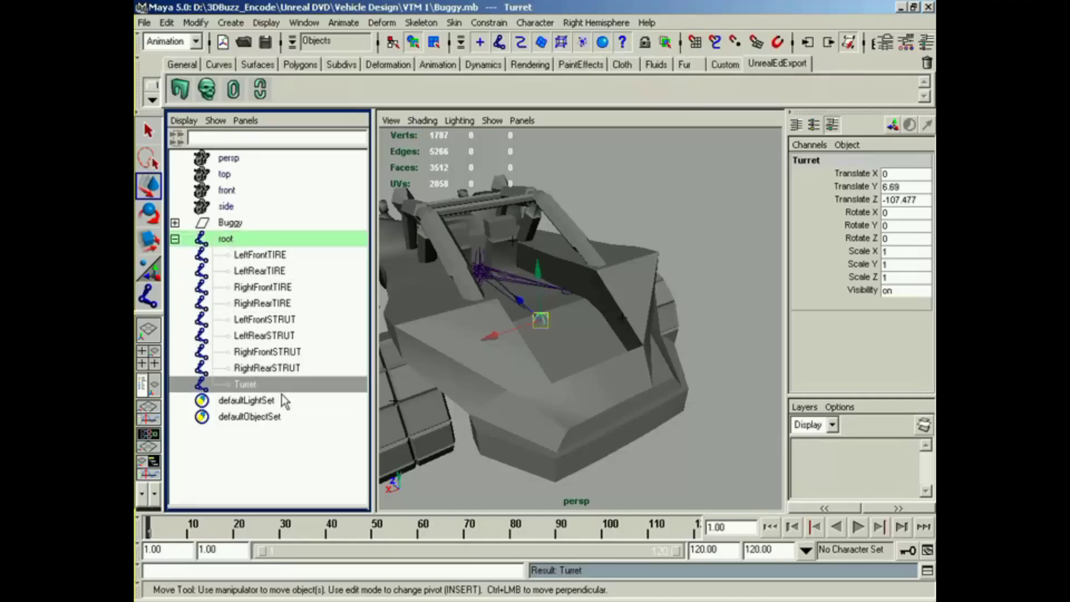
Duplicate the Turret joint and move the copy forward onto the hood, to about Z 165.
left_click_drag(640, 344, 747, 377, "alt")
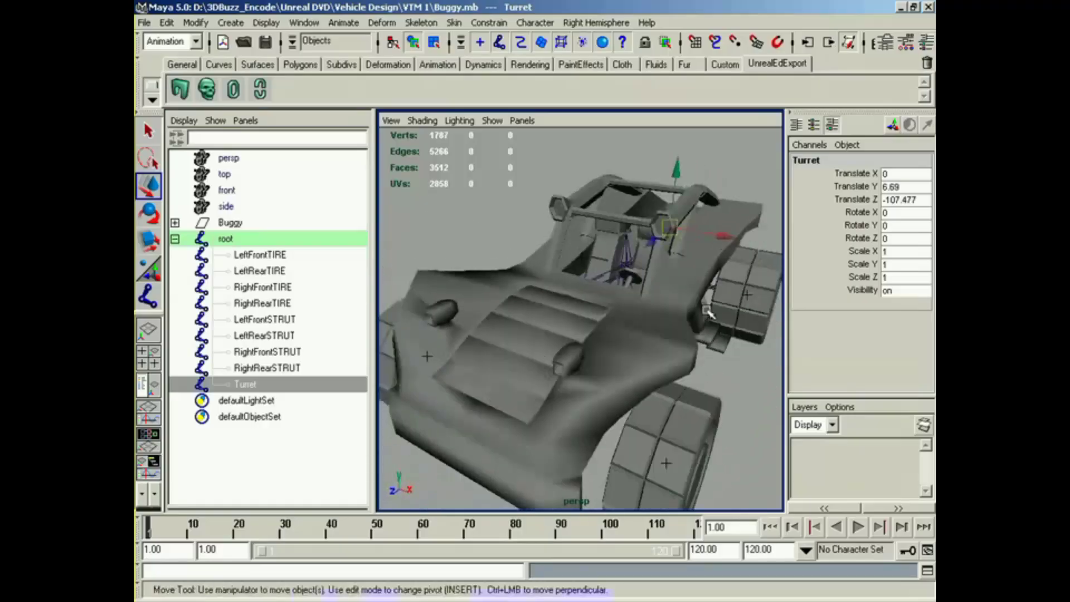
key("ctrl+d")
left_click_drag(655, 244, 497, 363)
middle_click_drag(508, 478, 545, 447, "alt")
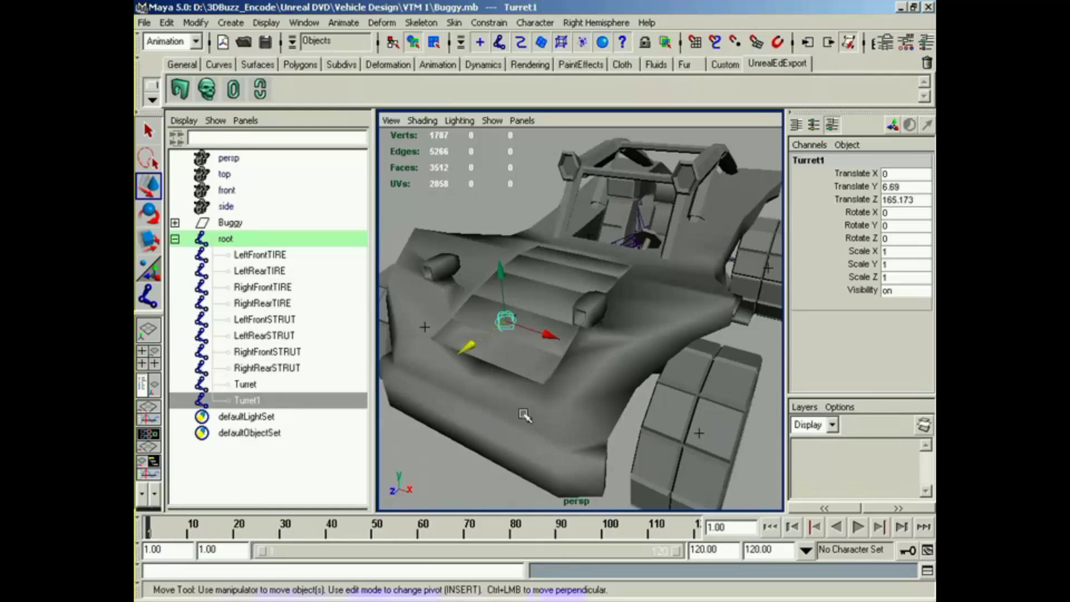
Place the Turret1 joint on the front hood panel, at about X 16.7, Y -1.3, Z 176.9.
right_click_drag(523, 414, 561, 370)
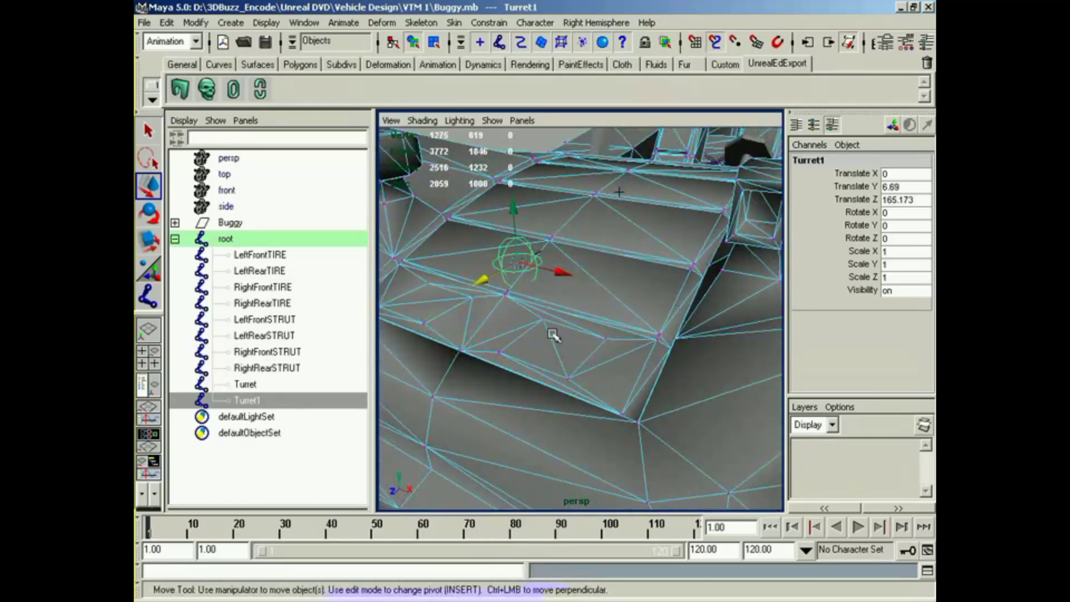
middle_click_drag(550, 335, 554, 344)
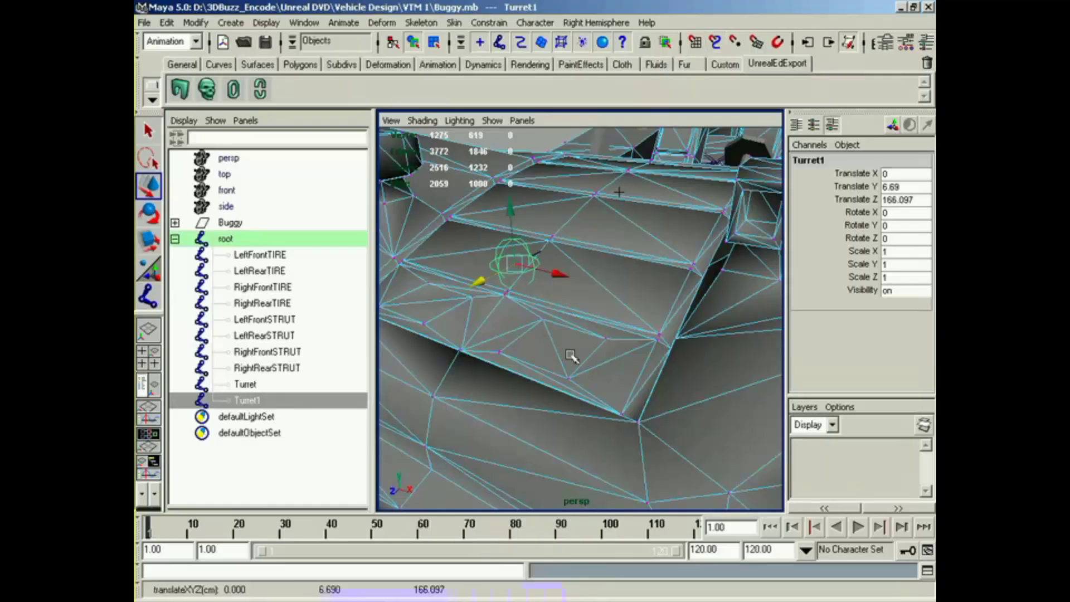
left_click_drag(570, 357, 612, 372, "alt")
middle_click_drag(611, 371, 618, 379, "alt")
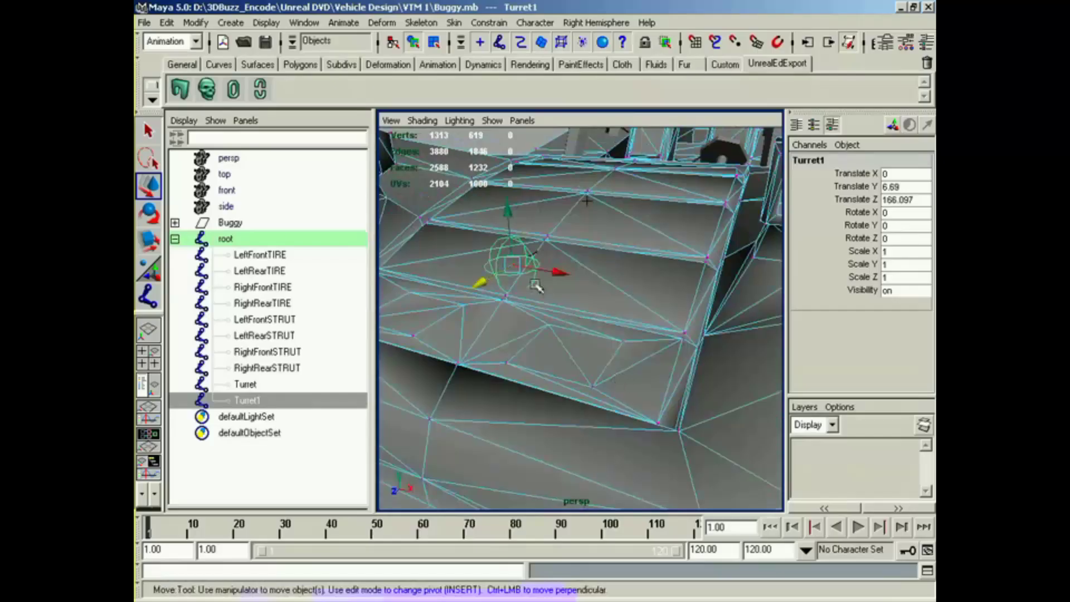
left_click(509, 264)
left_click_drag(509, 265, 568, 358)
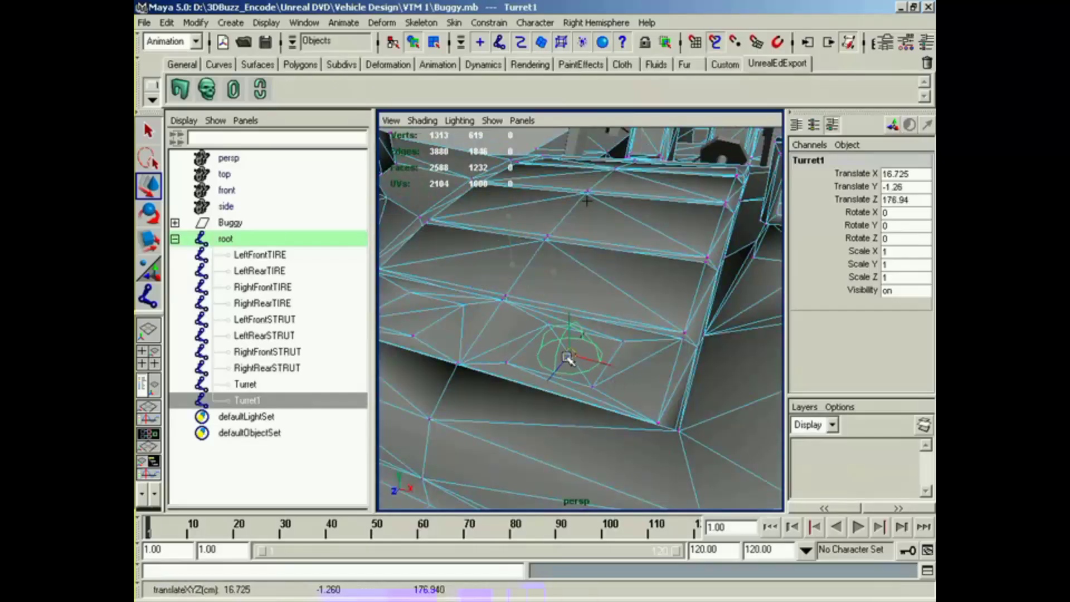
Duplicate Turret1 and place the copy on the opposite half of the front hood panel, at about X -16, Y -1.3, Z 176.2.
key("ctrl+d")
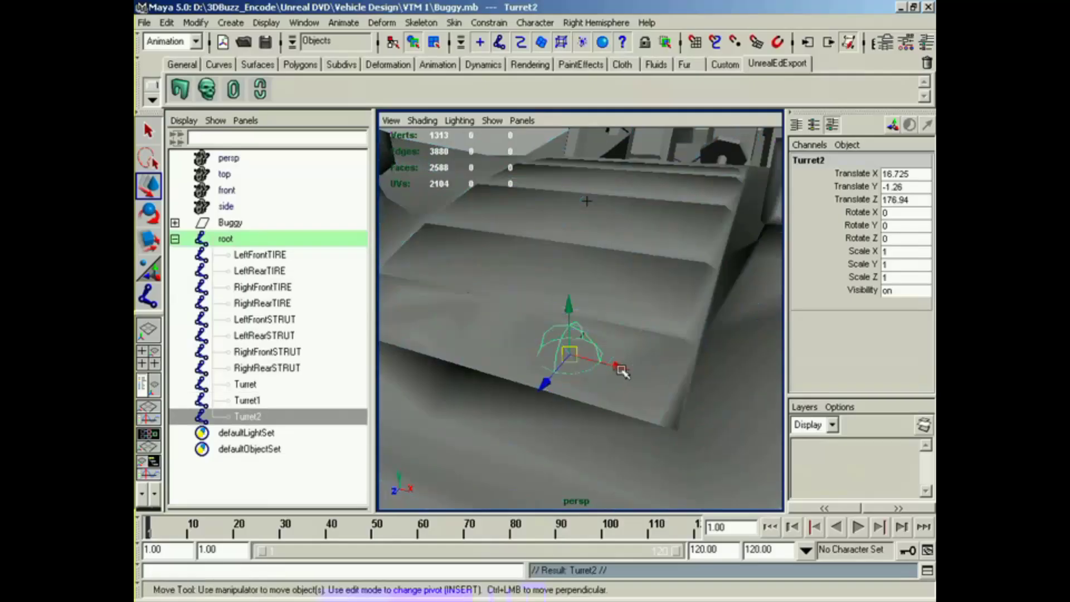
left_click_drag(618, 367, 474, 392)
right_click_drag(446, 420, 449, 415)
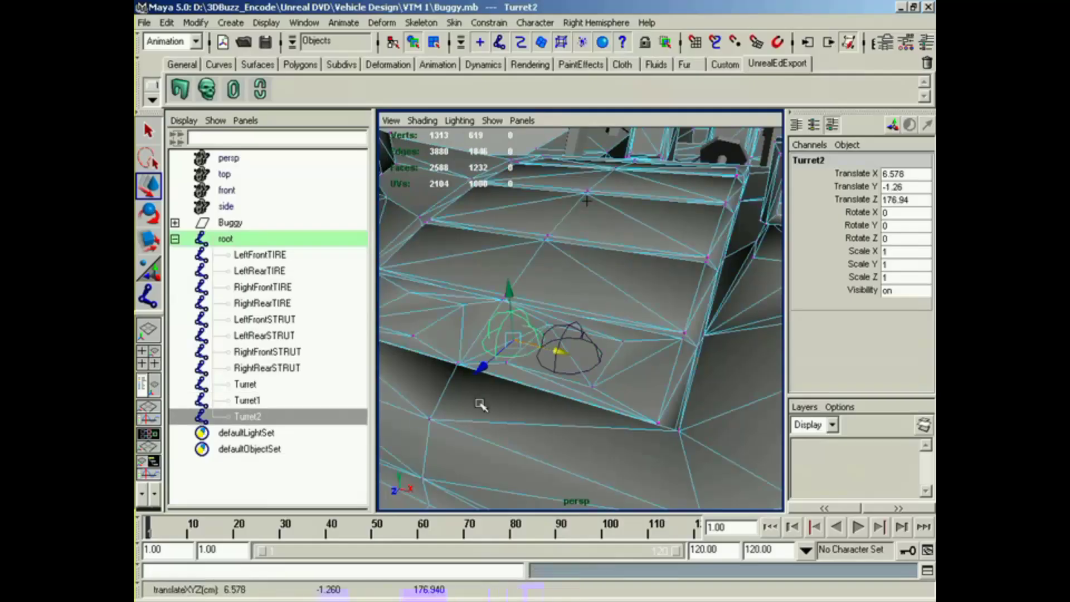
middle_click_drag(449, 415, 613, 390, "alt")
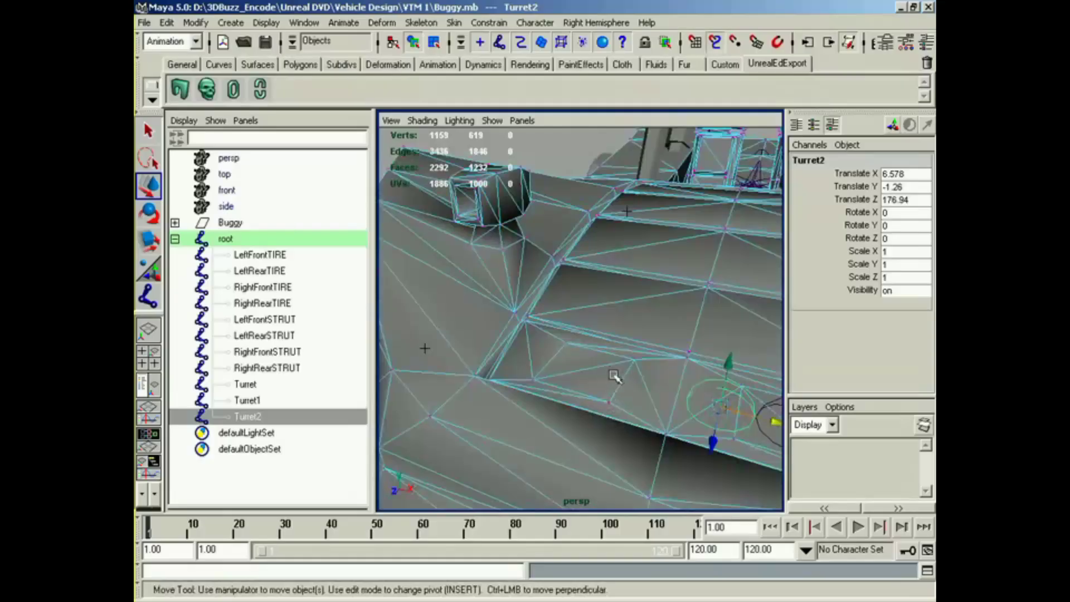
left_click_drag(705, 398, 615, 390)
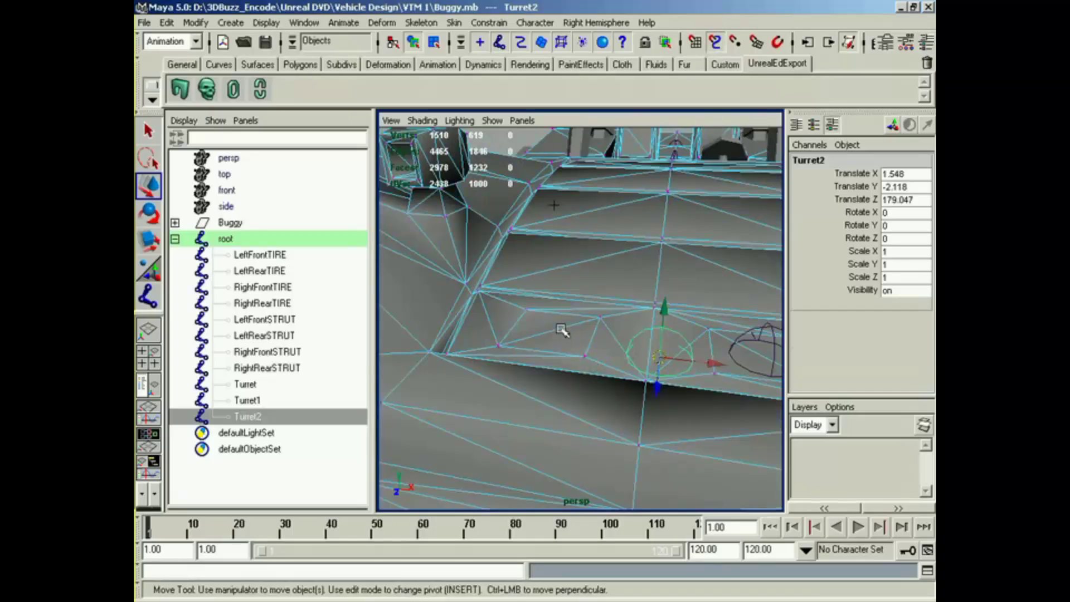
middle_click_drag(562, 330, 555, 332)
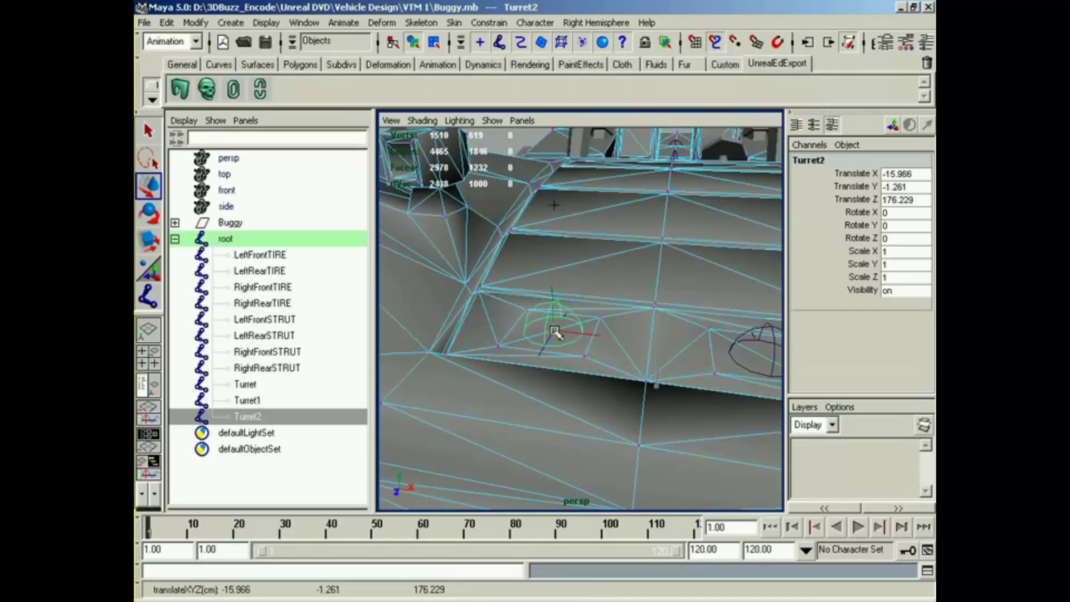
Rename the Turret1 joint as GunAttachment1.
right_click_drag(700, 403, 668, 401, "alt")
double_click(276, 399)
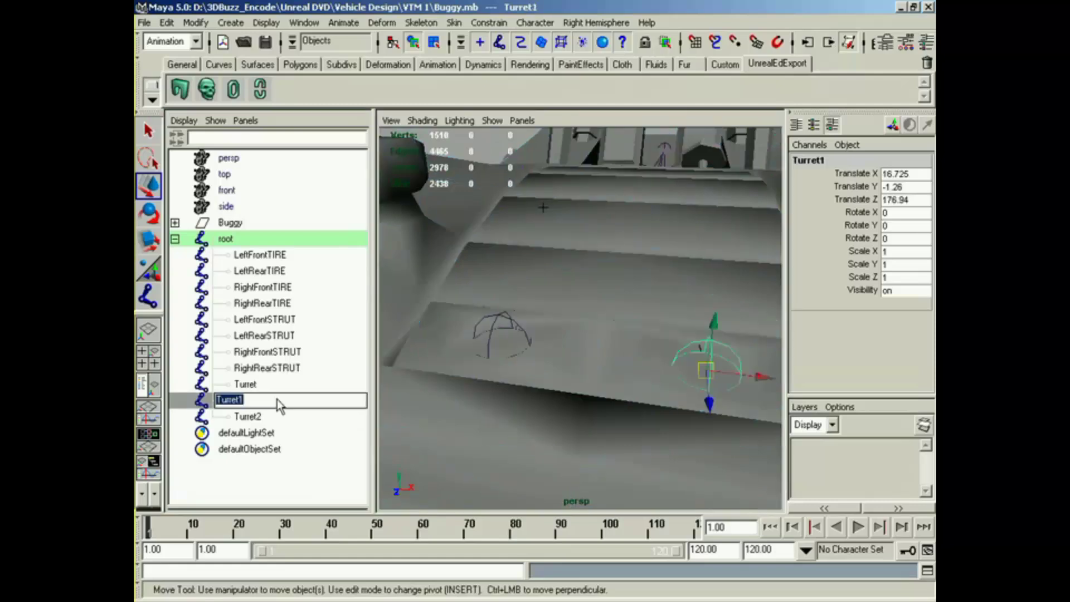
type("GunAttachmen")
key("Return")
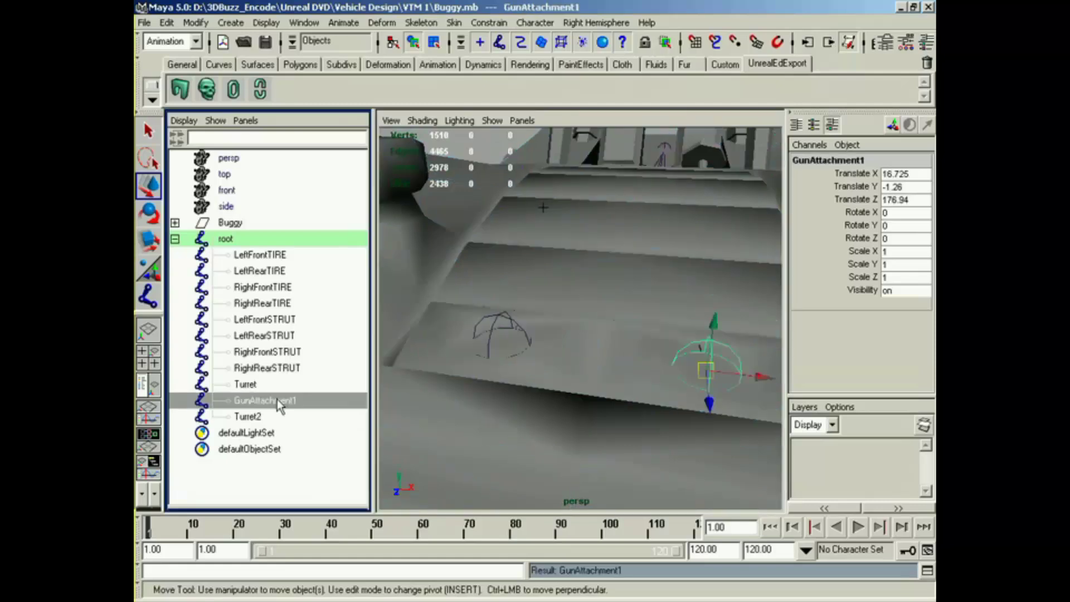
Rename the Turret2 joint as GunAttachment2, reusing the name text of GunAttachment1.
left_click(280, 389)
double_click(283, 402)
key("ctrl+c")
double_click(257, 420)
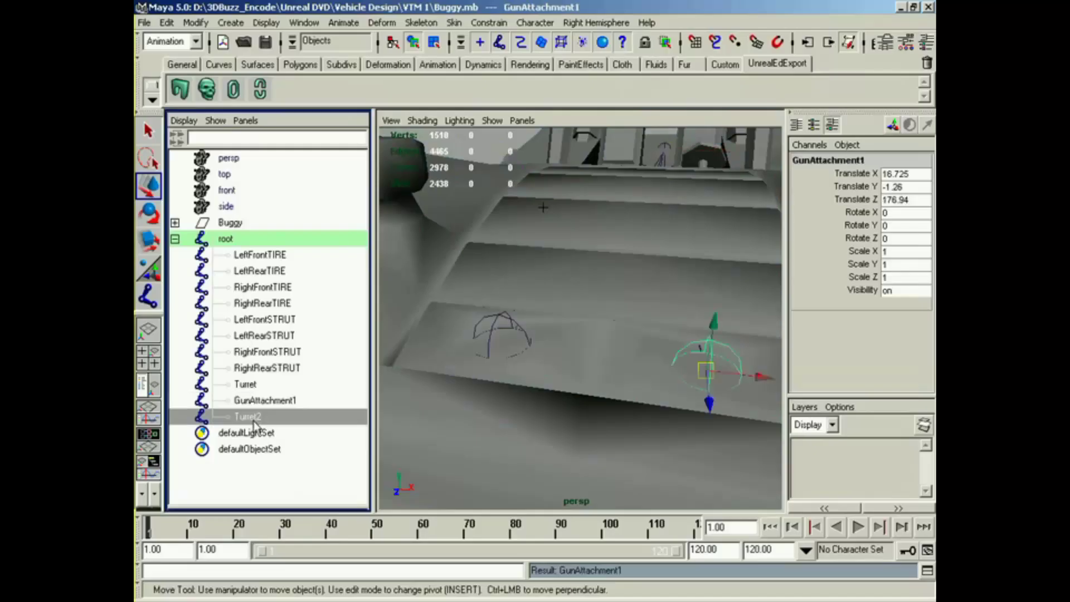
key("ctrl+v")
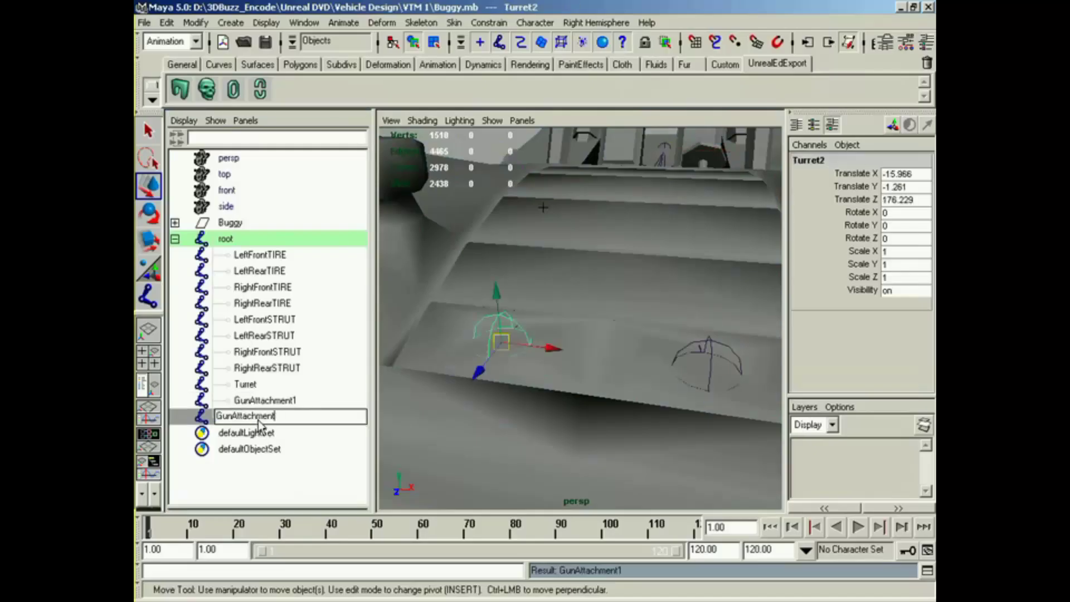
type("2")
key("Return")
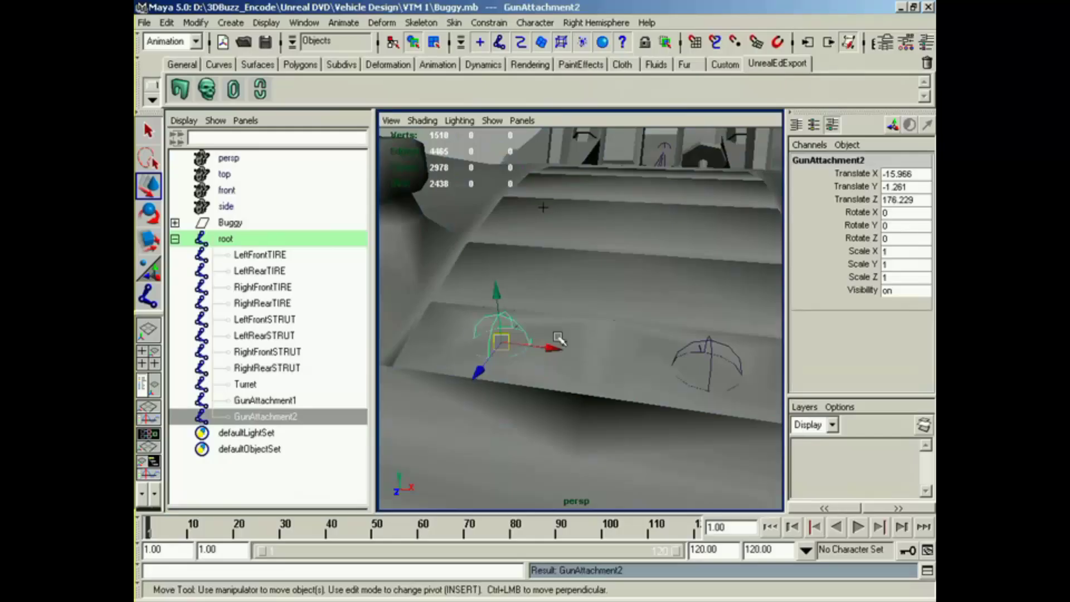
Set Rotate X and Rotate Y of GunAttachment2 to -90 and check its axes from several angles.
left_click_drag(559, 338, 552, 323, "alt")
right_click_drag(552, 323, 504, 329, "alt")
left_click_drag(504, 329, 480, 332, "alt")
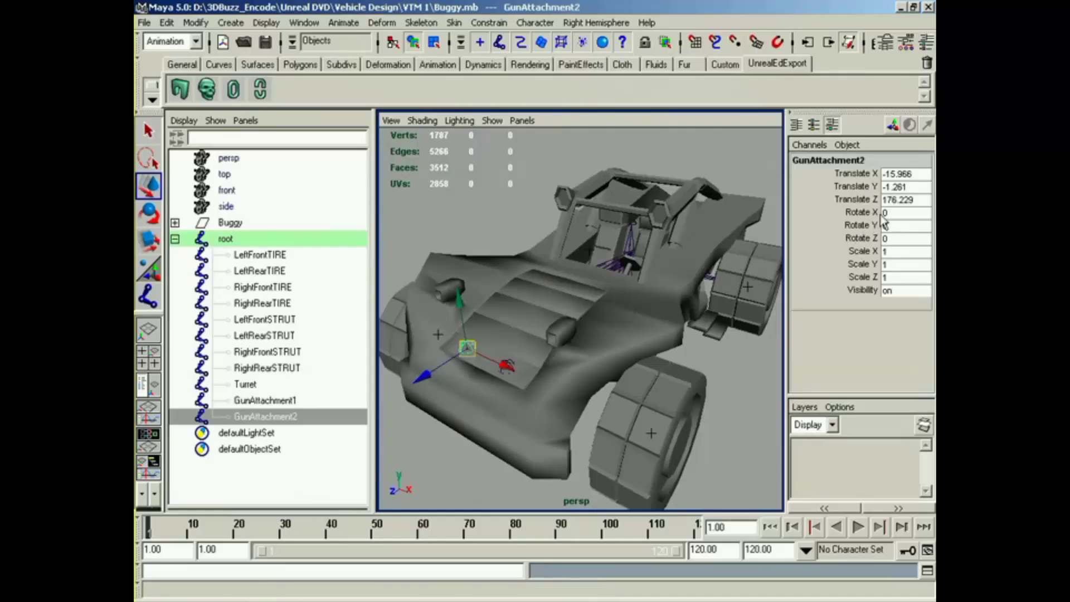
left_click_drag(886, 212, 892, 226)
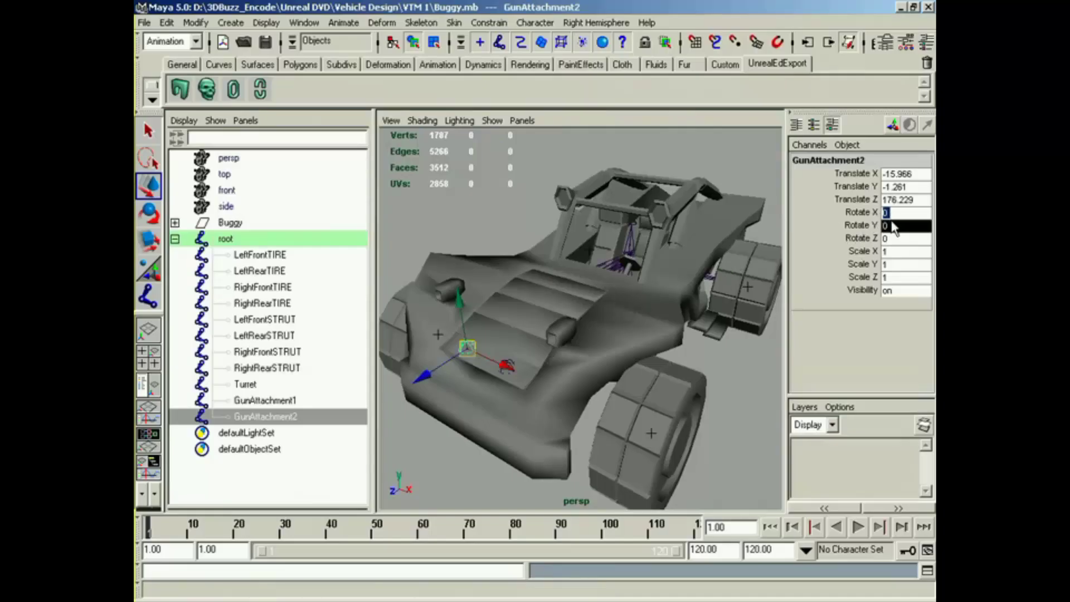
type("-90")
key("Return")
left_click_drag(630, 336, 520, 385, "alt")
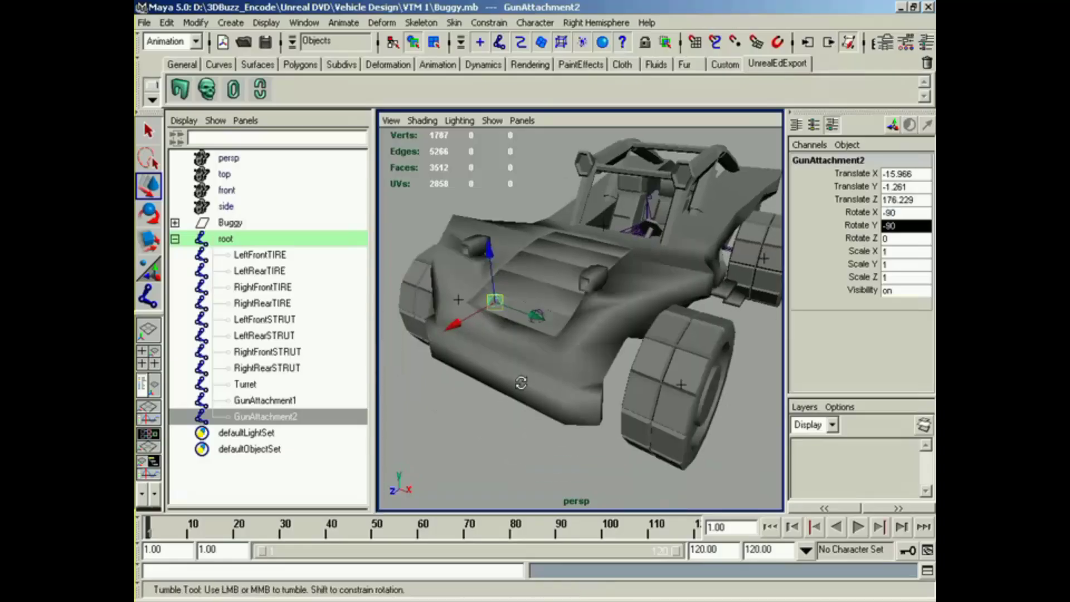
right_click_drag(521, 385, 537, 396, "alt")
left_click_drag(537, 396, 533, 420, "alt")
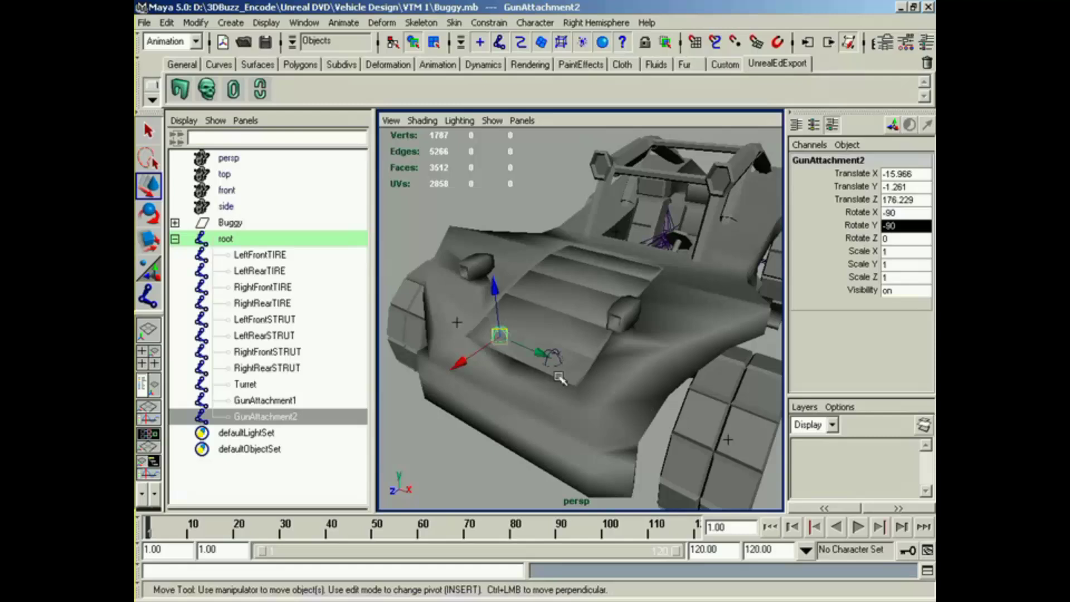
Set Rotate X and Rotate Y to -90 for Turret, GunAttachment1 and GunAttachment2 together.
left_click_drag(285, 419, 283, 386)
left_click_drag(898, 214, 896, 225)
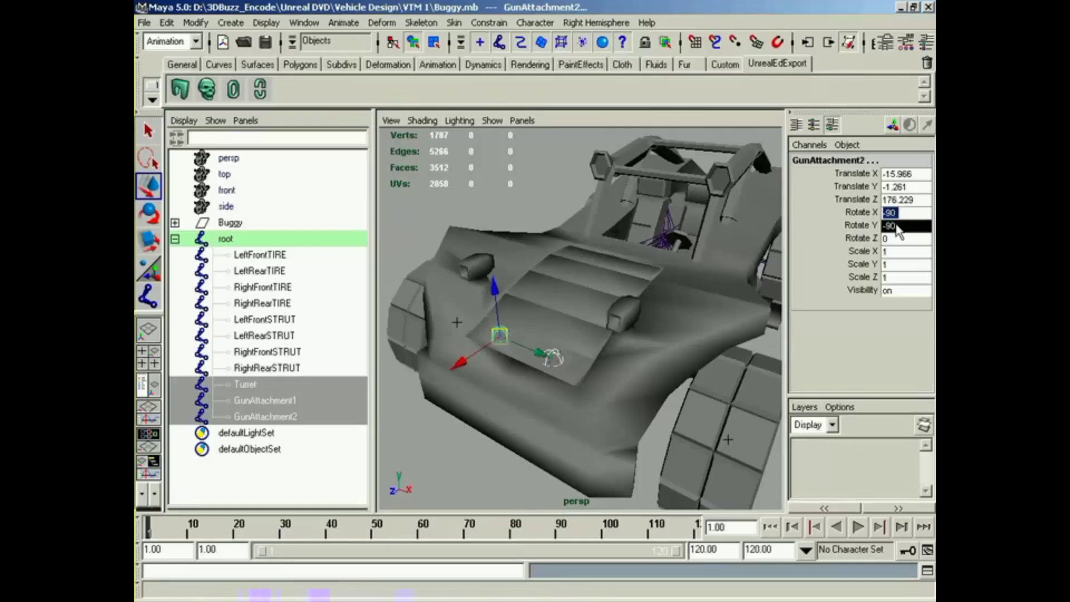
type("-90")
key("Return")
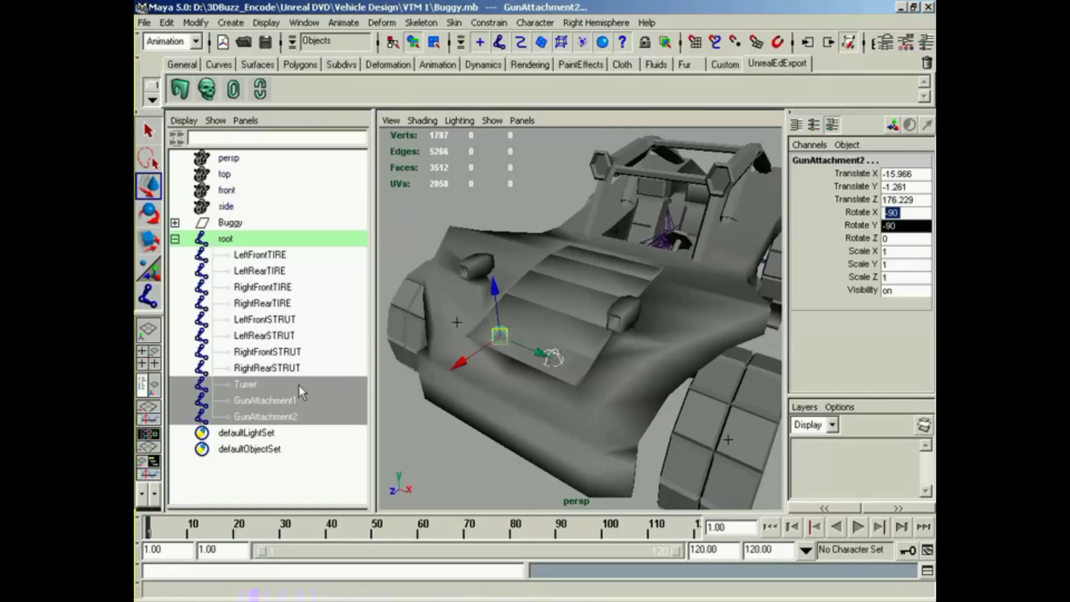
Check the orientation of the Turret, GunAttachment1 and GunAttachment2 joints by selecting each one.
left_click(268, 385)
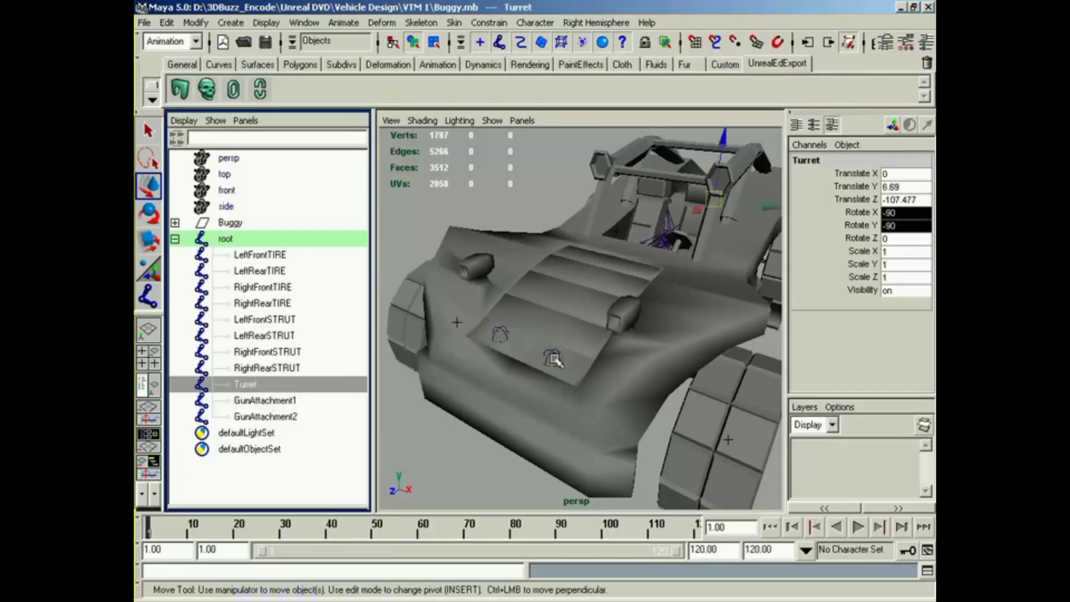
left_click_drag(557, 361, 637, 351, "alt")
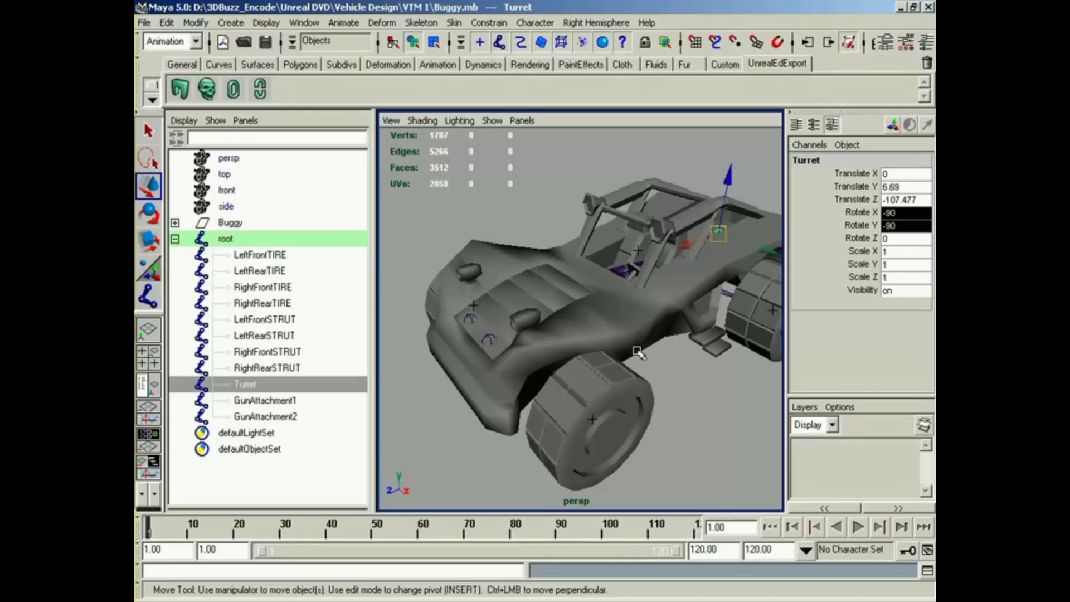
left_click(278, 405)
left_click(267, 388)
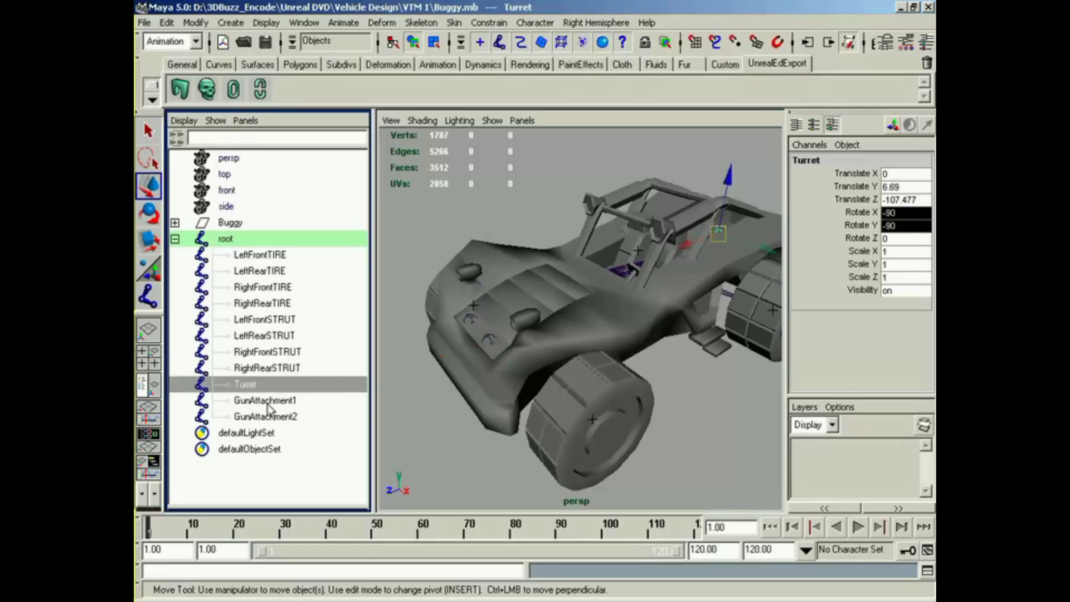
left_click(267, 401)
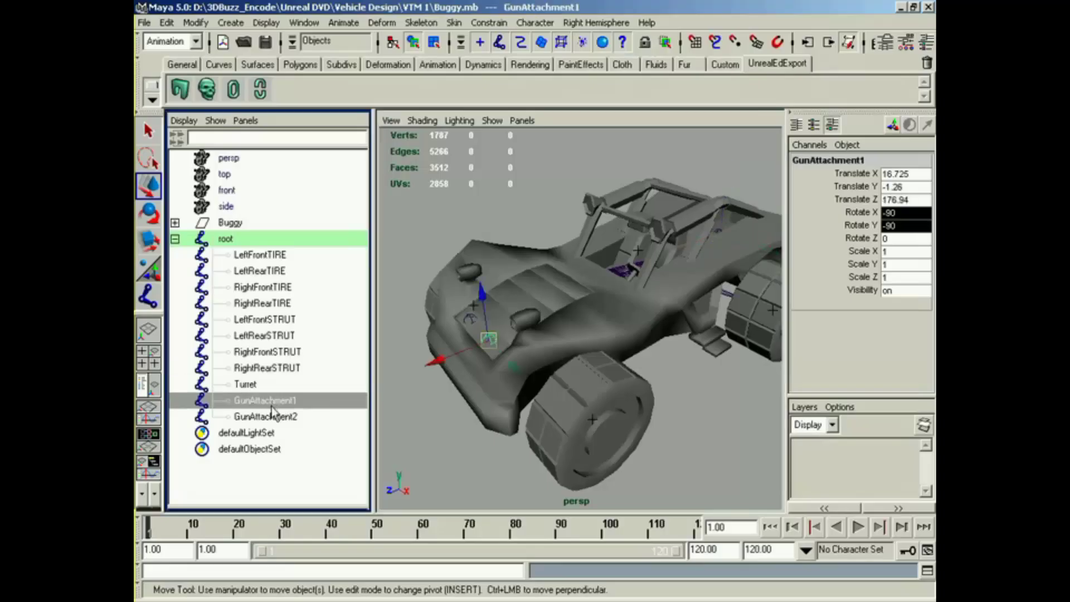
left_click(267, 417)
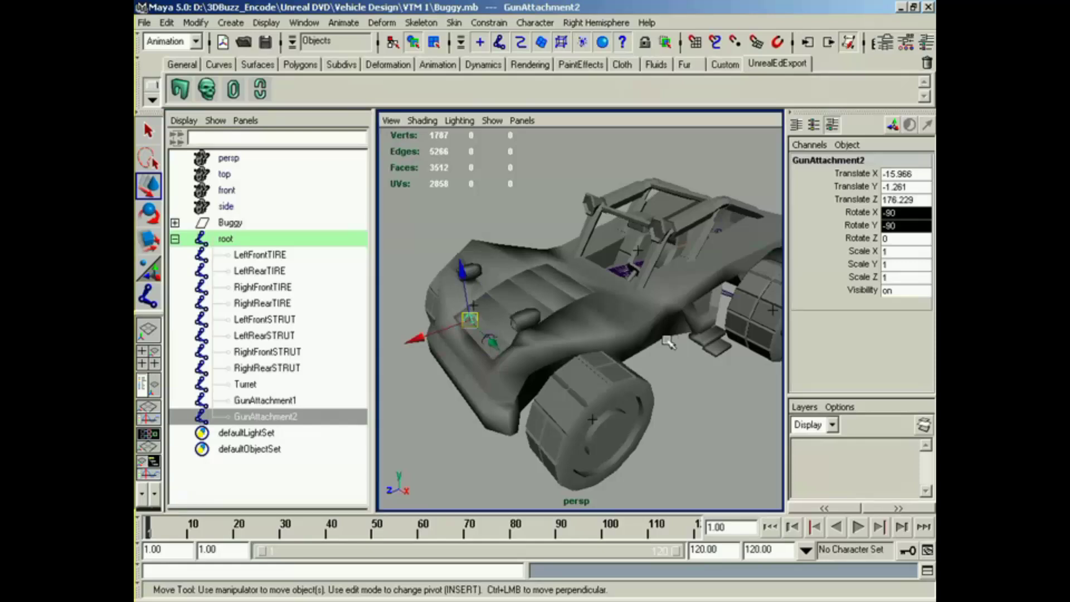
Examine the whole buggy in a single full-size perspective view with nothing selected, and switch back to the Outliner layout.
left_click_drag(669, 342, 607, 358, "alt")
left_click(148, 330)
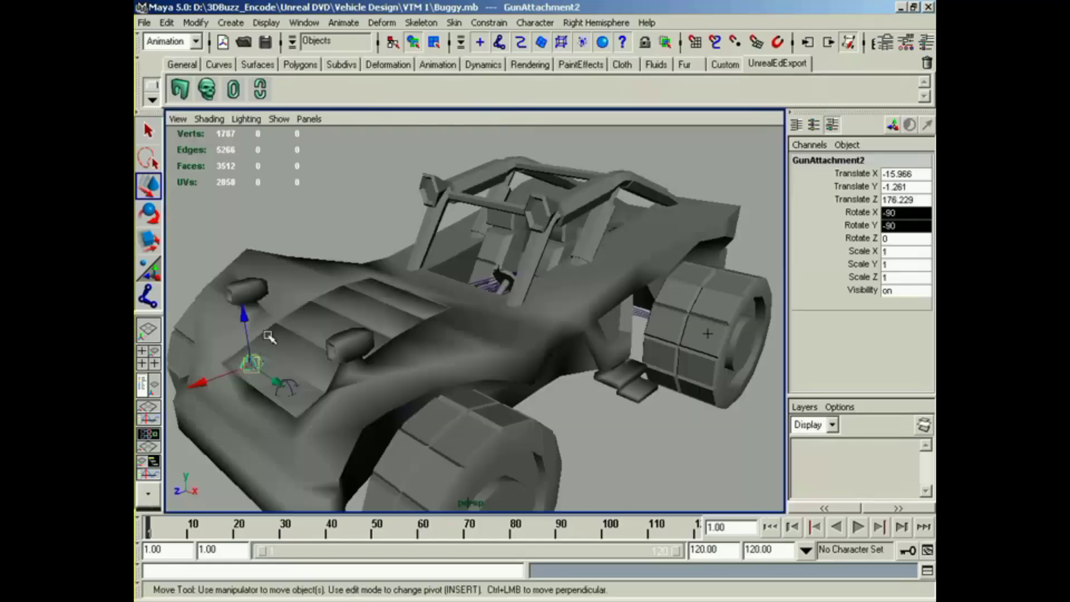
right_click_drag(583, 336, 458, 366, "alt")
left_click_drag(579, 418, 561, 401, "alt")
left_click(542, 425)
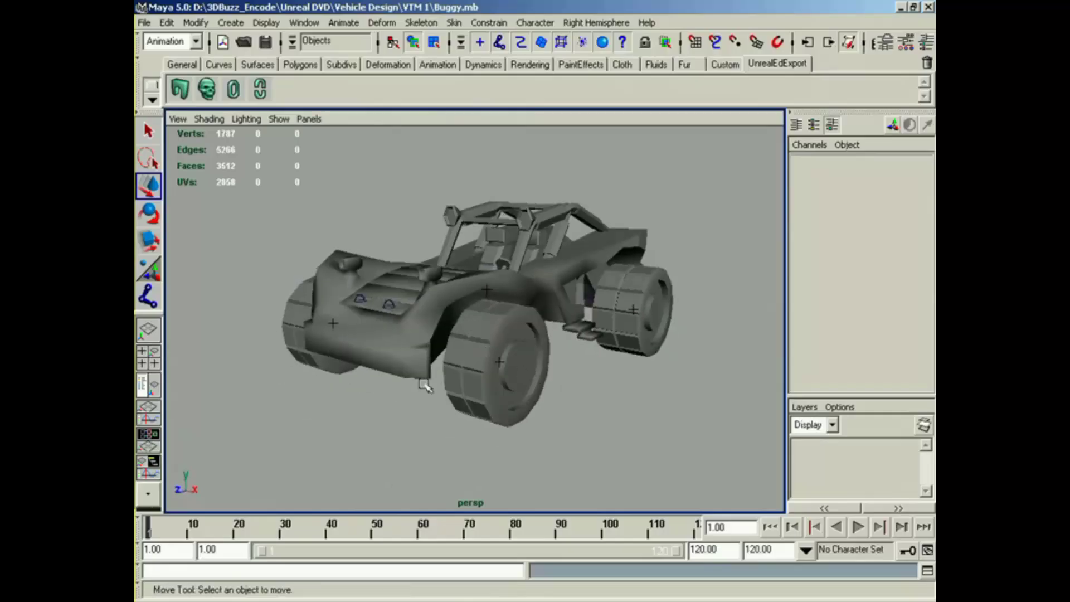
left_click(148, 385)
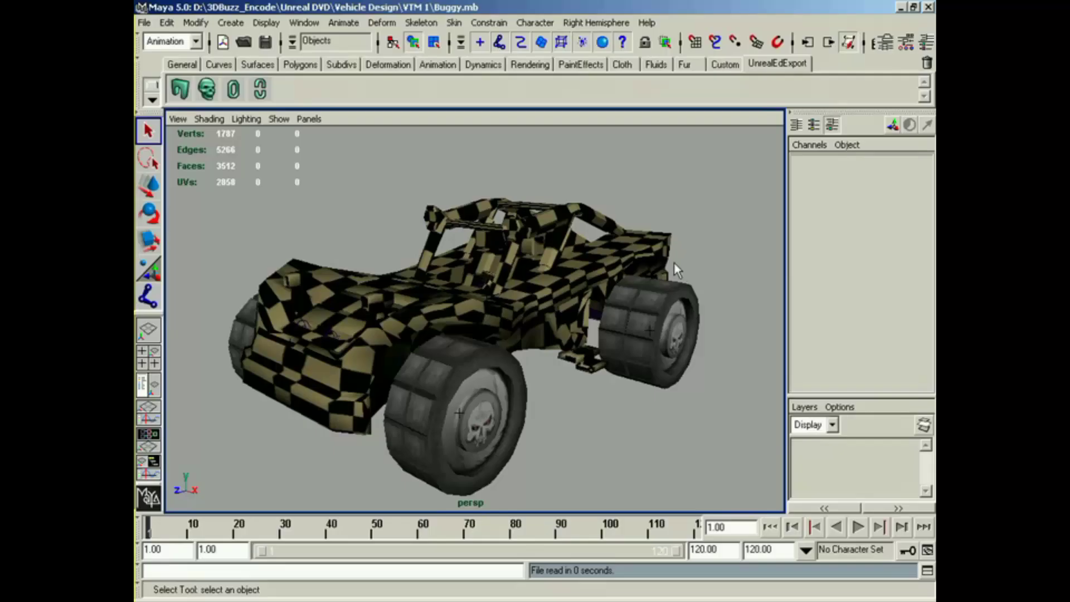
Open the Turret.mb scene without saving the changes to Buggy.mb, and view the turret in perspective.
left_click(144, 22)
left_click(162, 58)
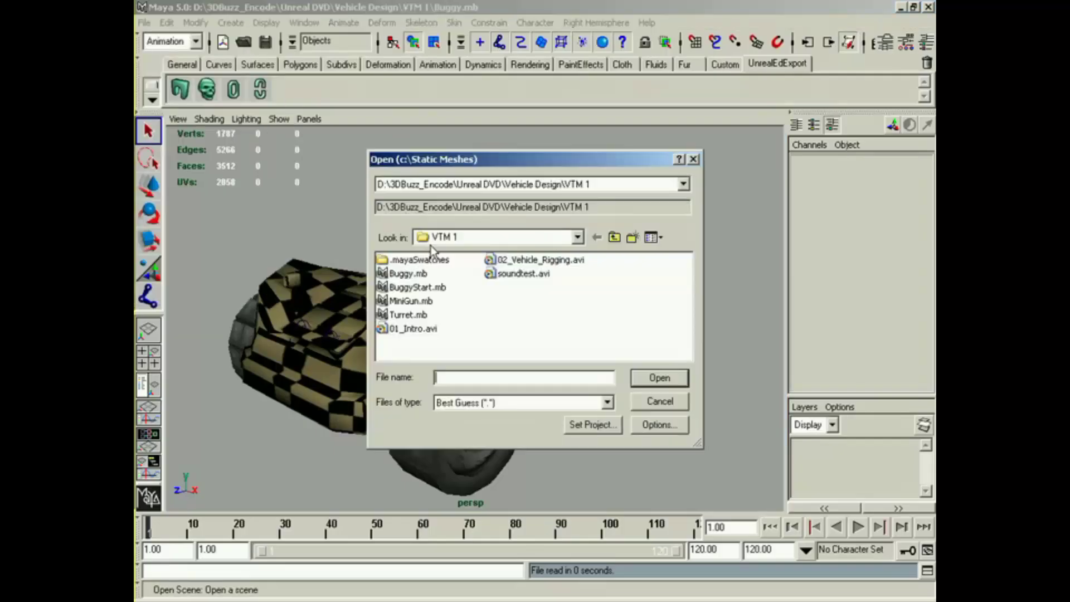
double_click(408, 314)
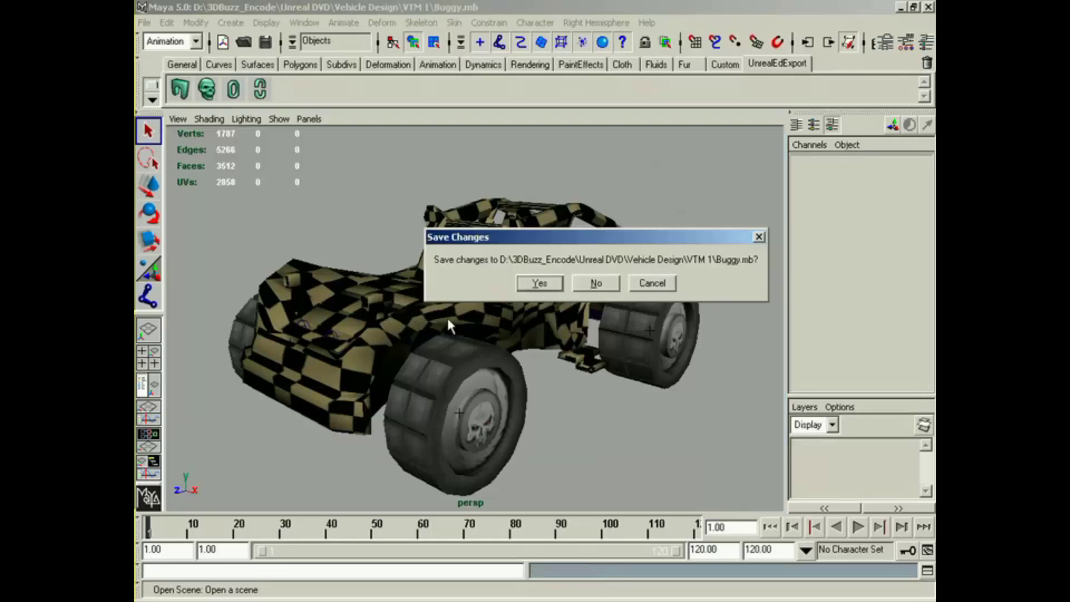
left_click(580, 284)
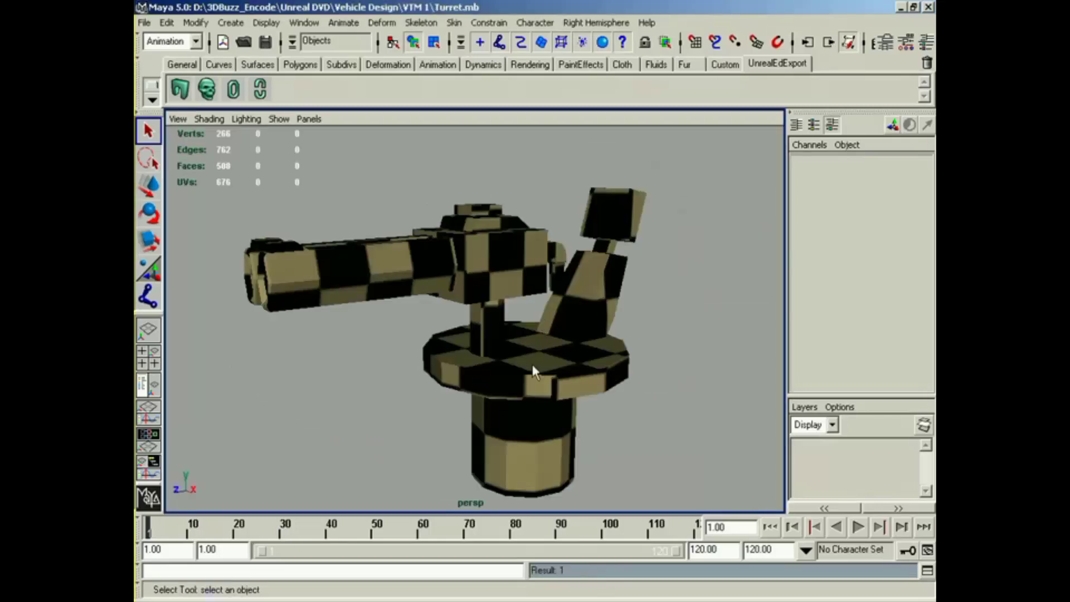
middle_click_drag(534, 366, 537, 355, "alt")
mouse_move(537, 355)
left_mouse_down("alt")
mouse_move(549, 338)
mouse_move(556, 356)
mouse_move(529, 371)
left_mouse_up("alt")
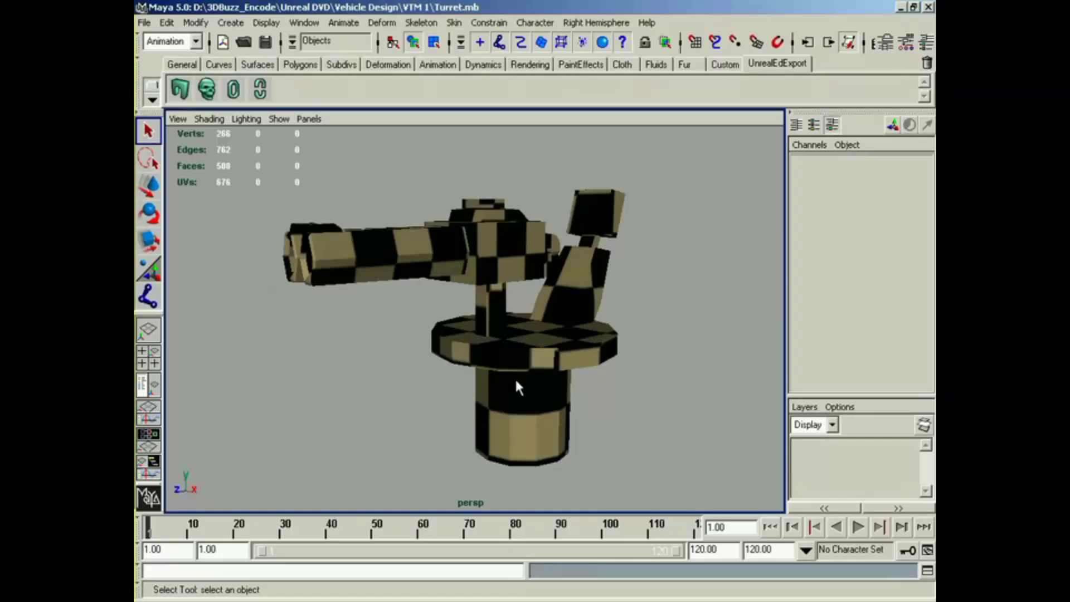
Select the Turret mesh in the Outliner layout and display it in a wireframe side view.
left_click(146, 384)
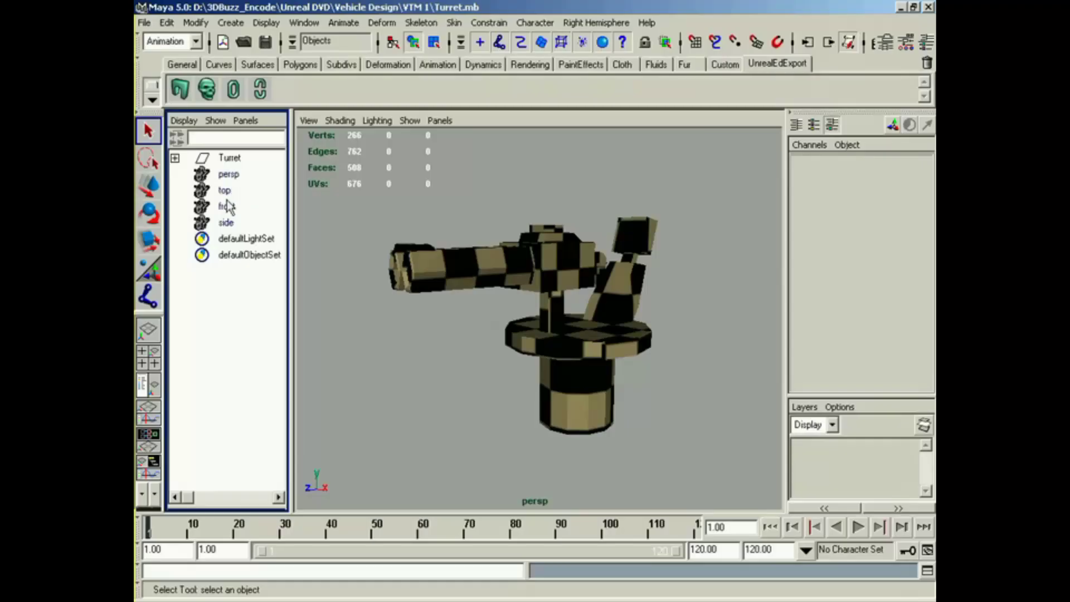
left_click(221, 160)
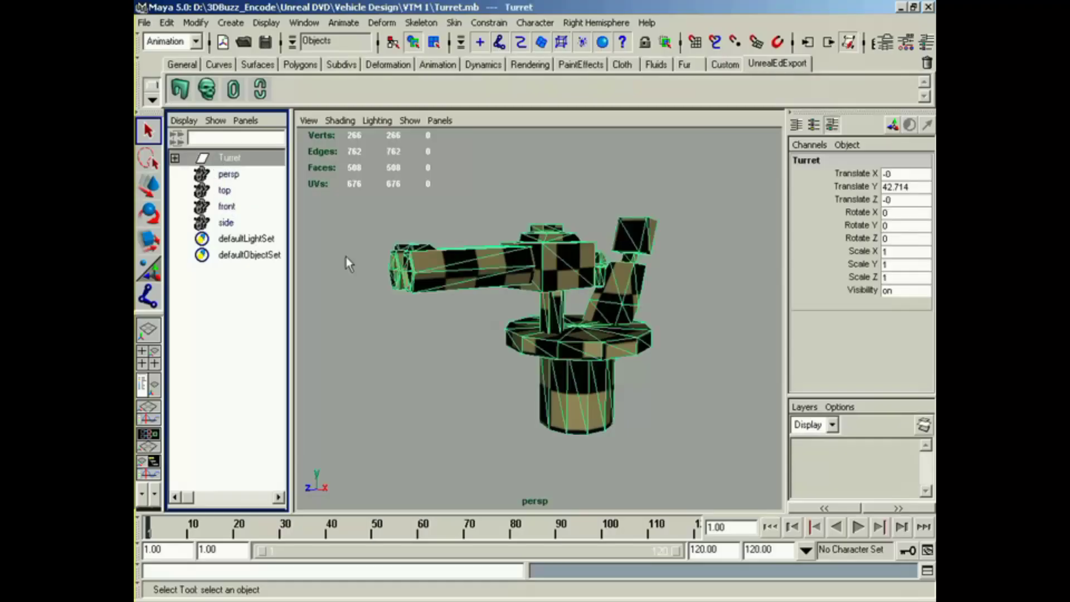
mouse_move(580, 330)
left_mouse_down("alt")
mouse_move(548, 348)
mouse_move(564, 342)
left_mouse_up("alt")
key("space")
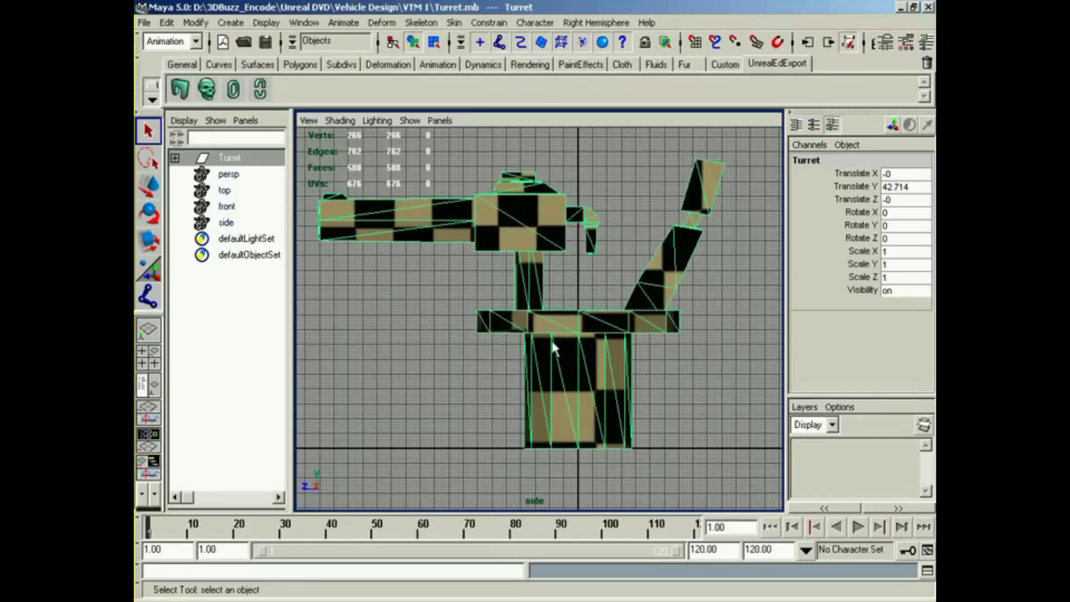
key("4")
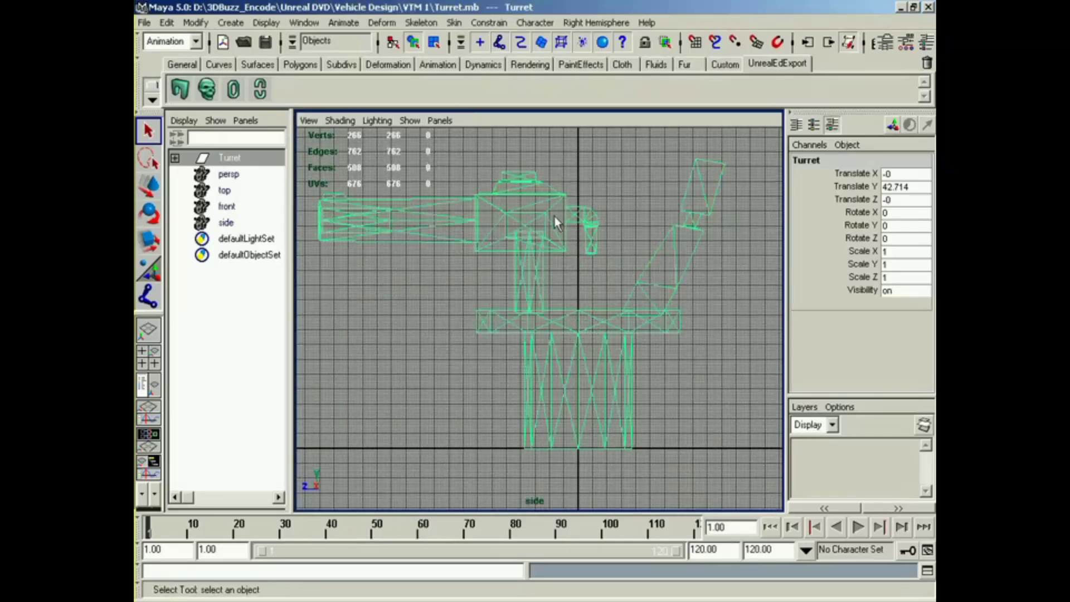
Use the Joint Tool to place two separate joints at the base centre of the turret, near the grid origin.
left_click(421, 22)
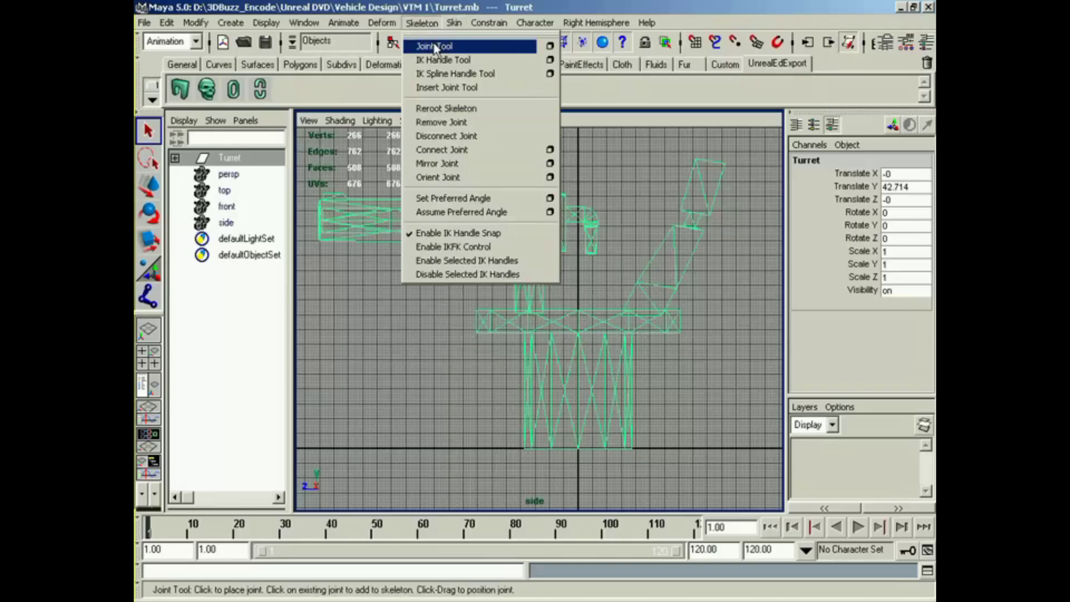
left_click(434, 47)
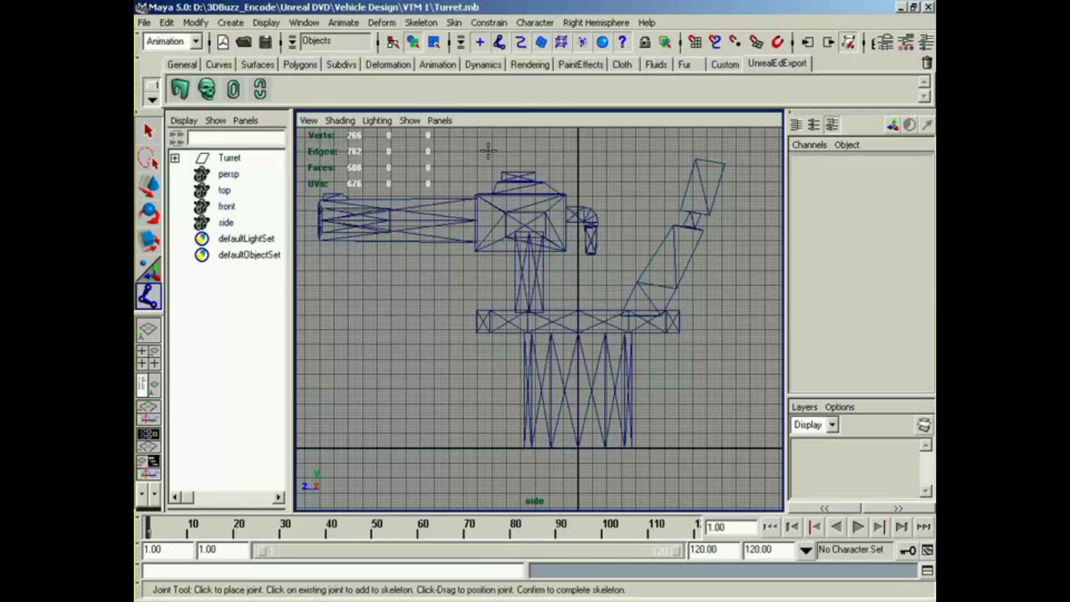
left_click(578, 454)
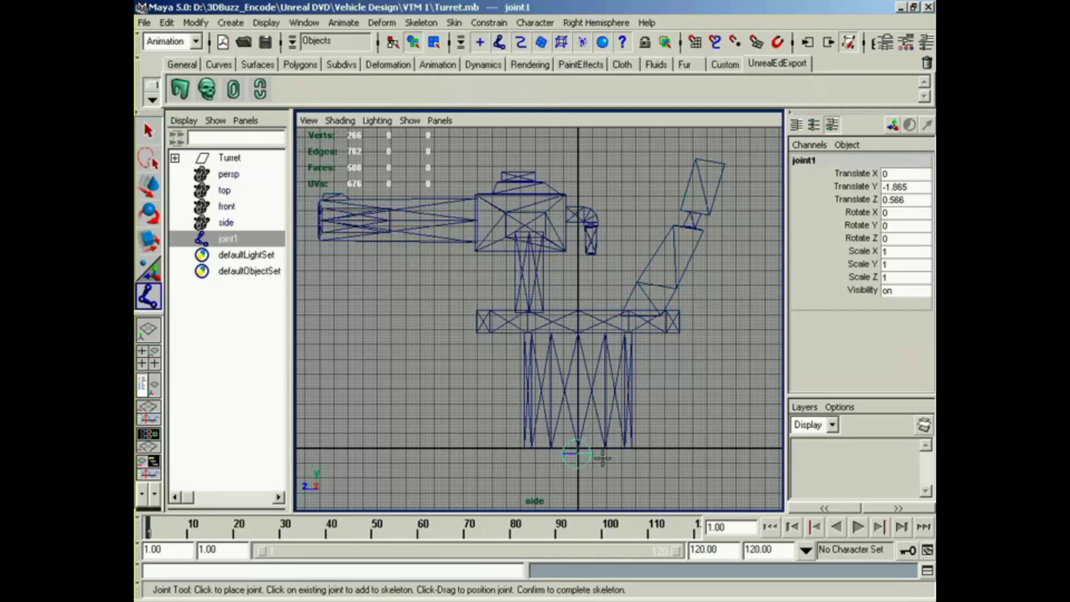
left_click_drag(602, 457, 577, 451)
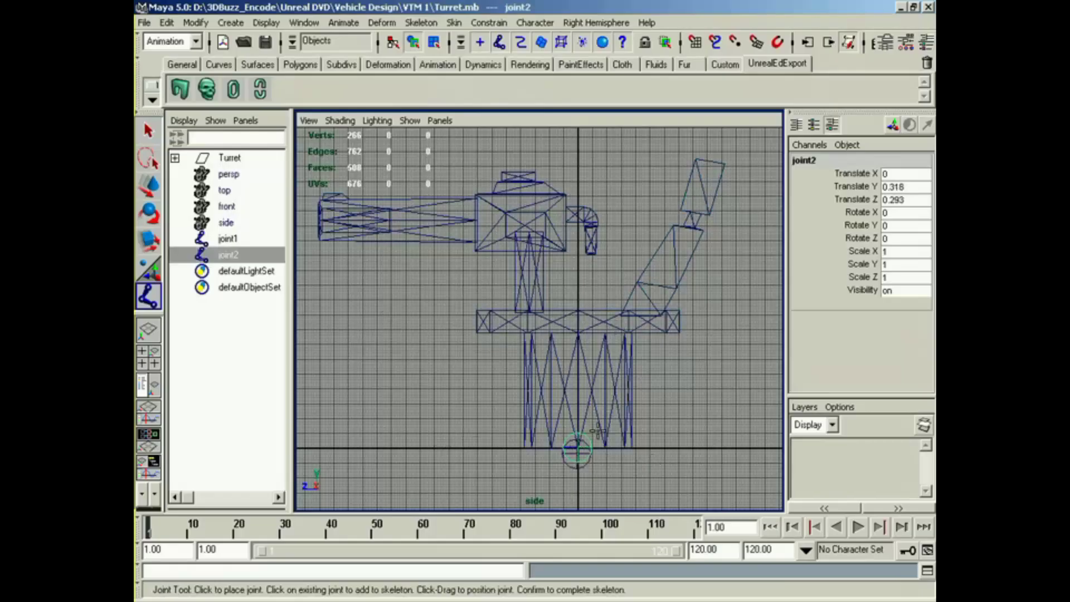
key("y")
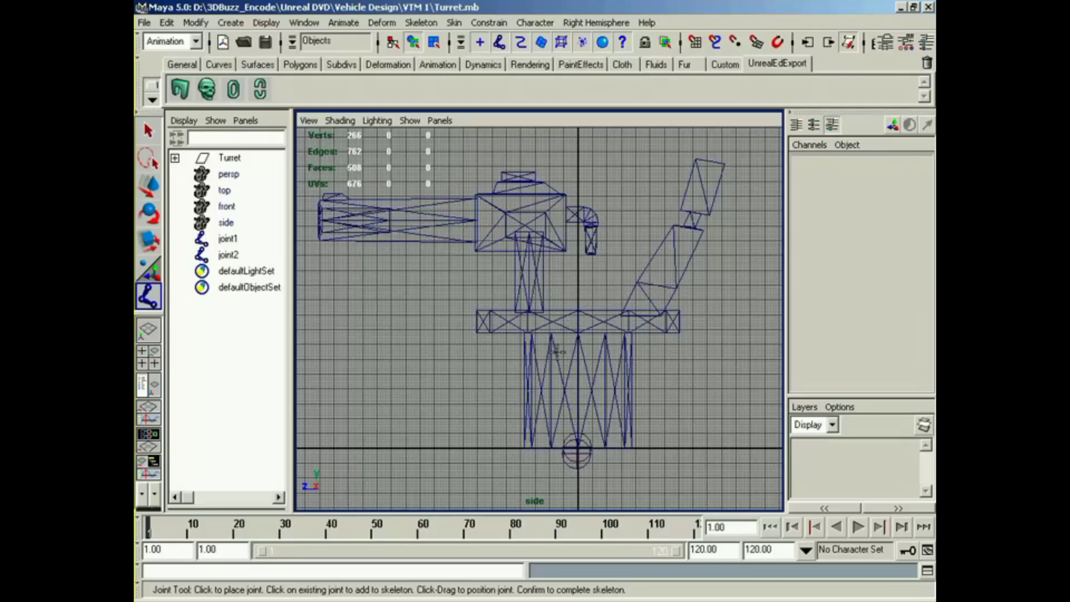
Place separate joints above the seat (about Y 98, Z -19), at the gun pivot (Y 74, Z 18) and at the muzzle (Y 78, Z 90).
left_click_drag(640, 202, 633, 158)
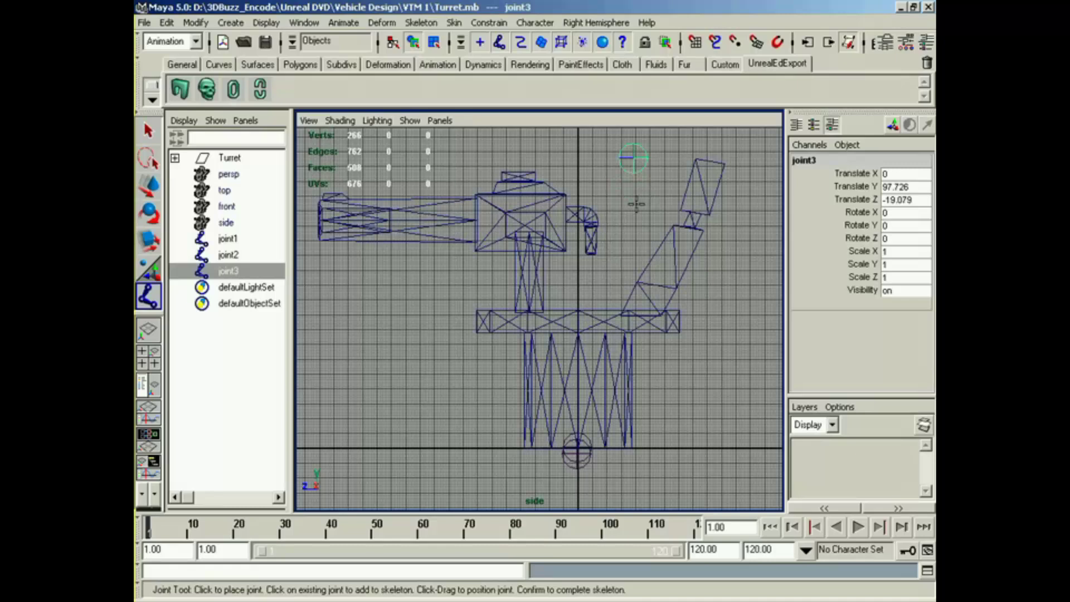
left_click_drag(640, 191, 526, 228)
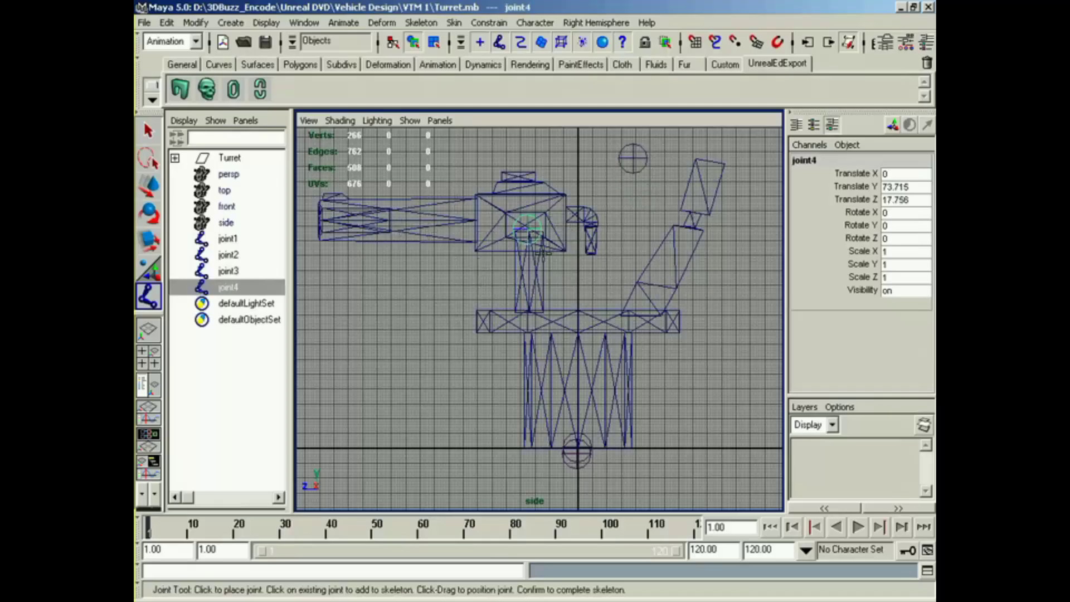
left_click_drag(325, 218, 324, 218)
left_click_drag(321, 220, 320, 218)
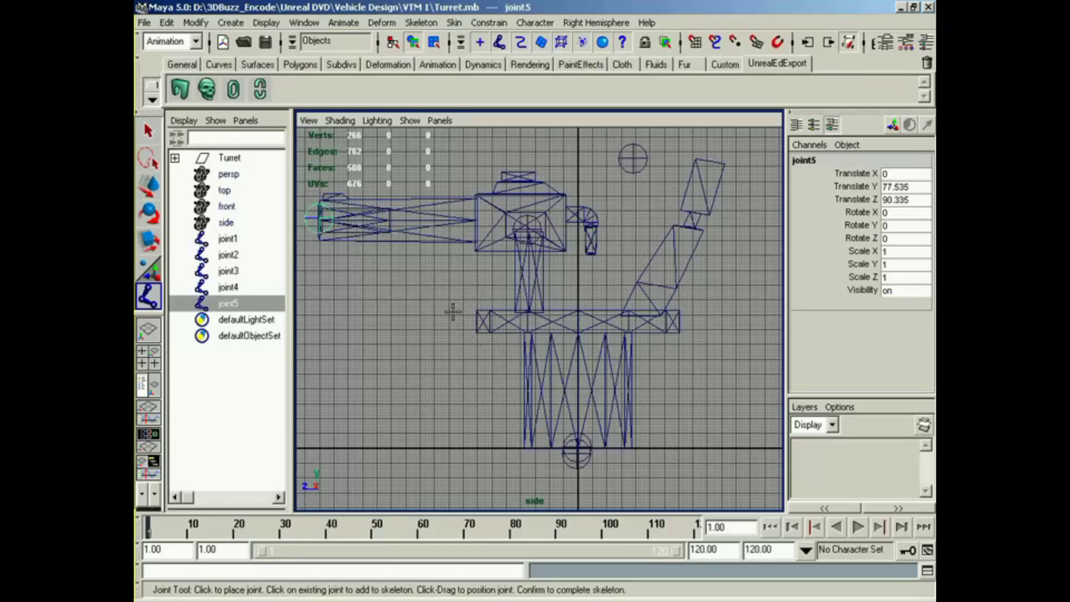
Rename joint1 as root and joint2 as REARgunBASE.
left_click(240, 243)
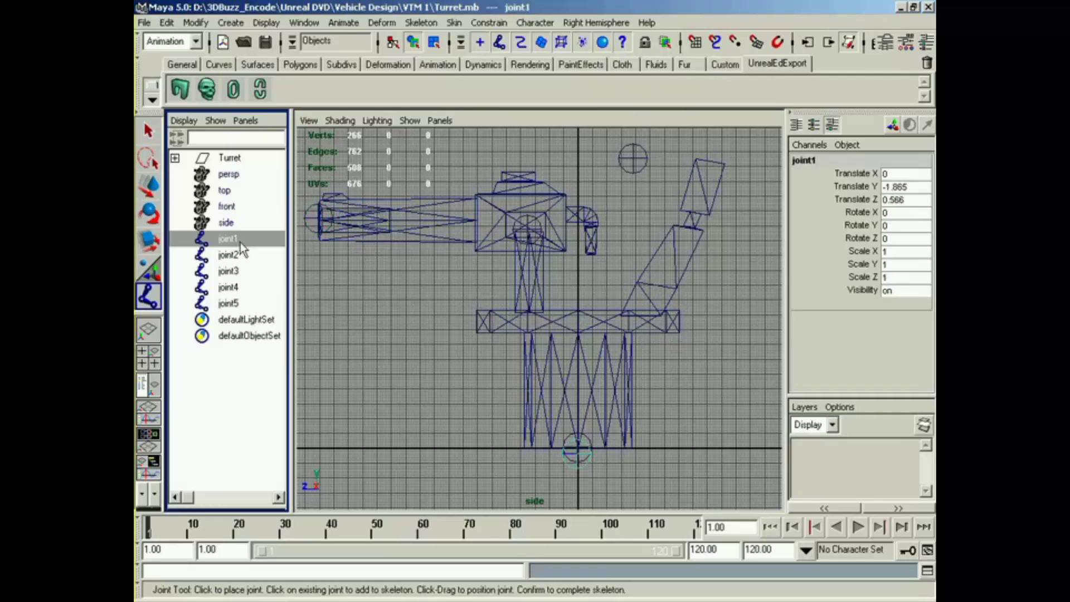
double_click(240, 243)
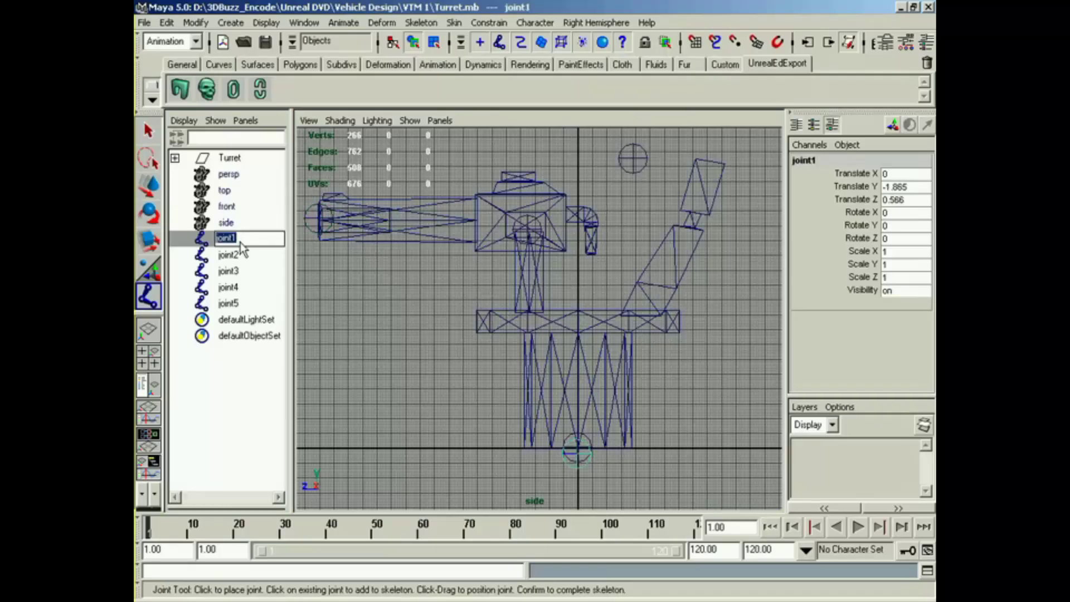
type("toot")
key("Return")
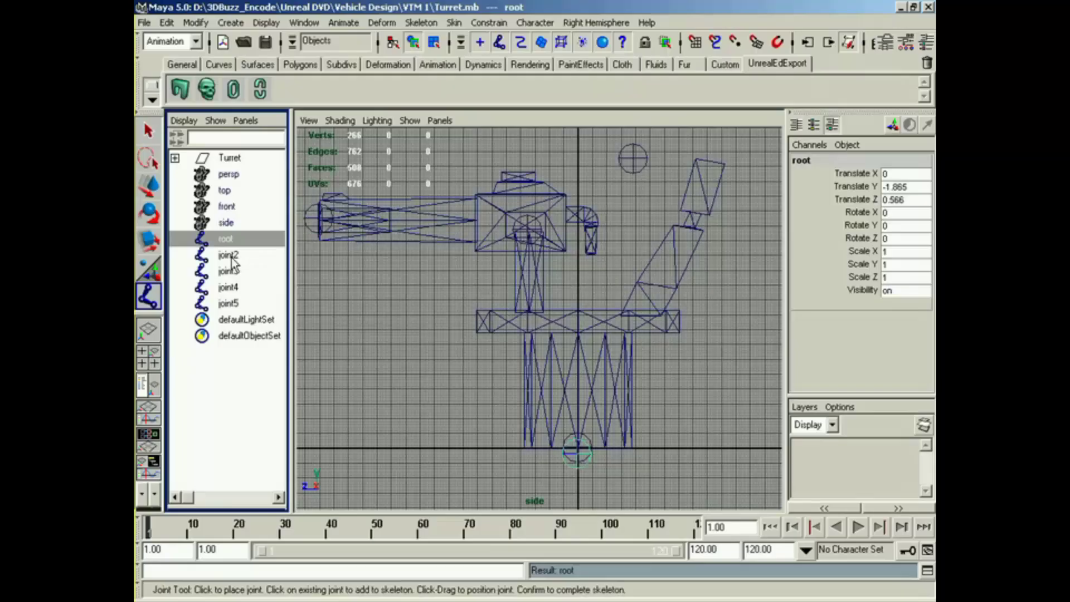
left_click(233, 258)
double_click(238, 257)
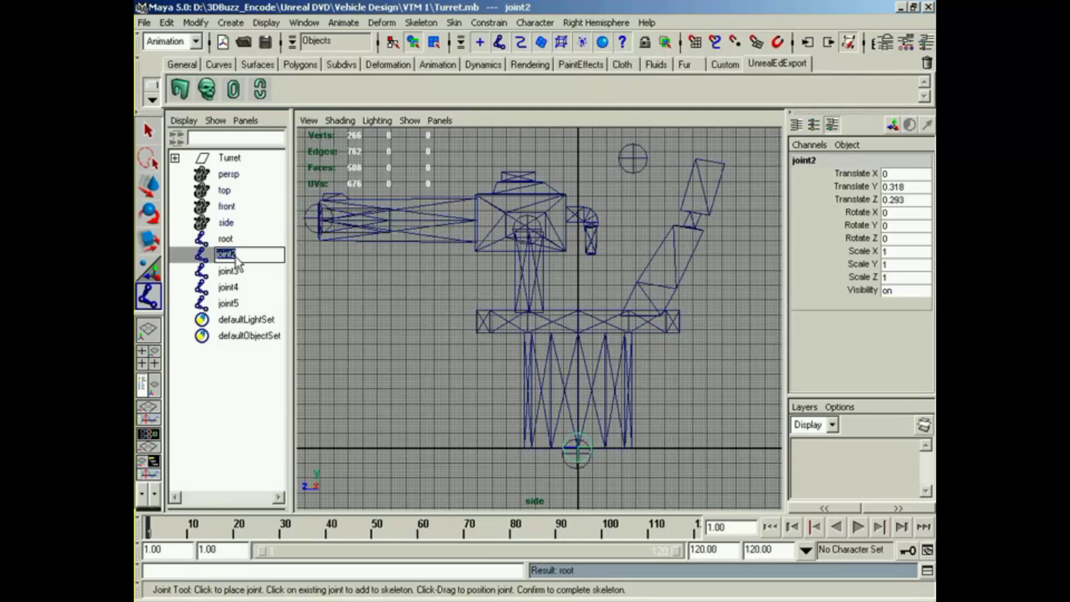
type("REARgunBASE")
key("Return")
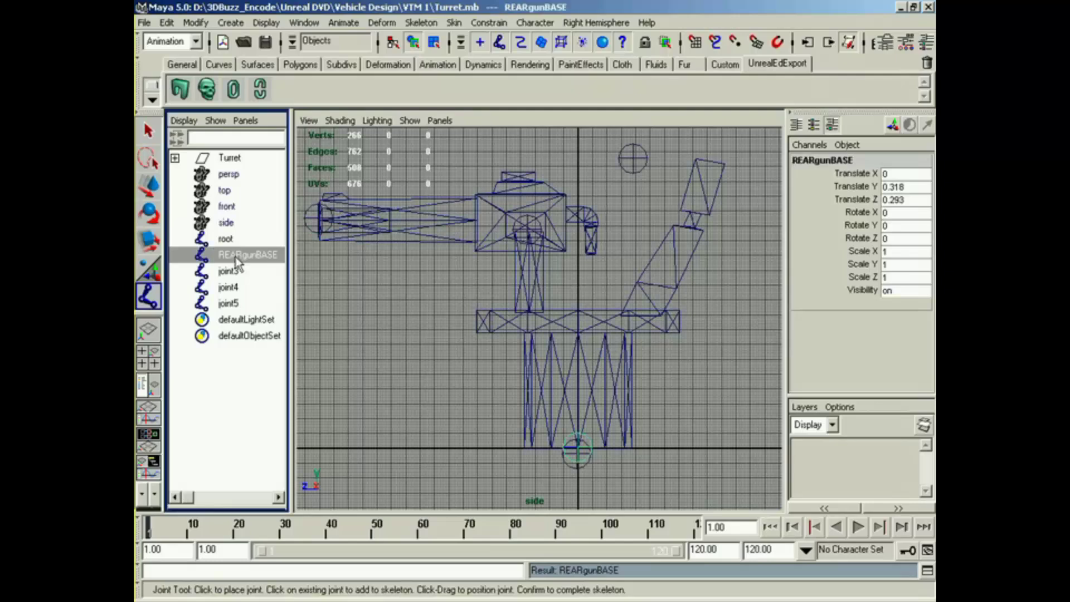
Rename the joint above the seat as GunnerLocation and the gun pivot joint as REARgunTURRET.
left_click(233, 272)
double_click(233, 272)
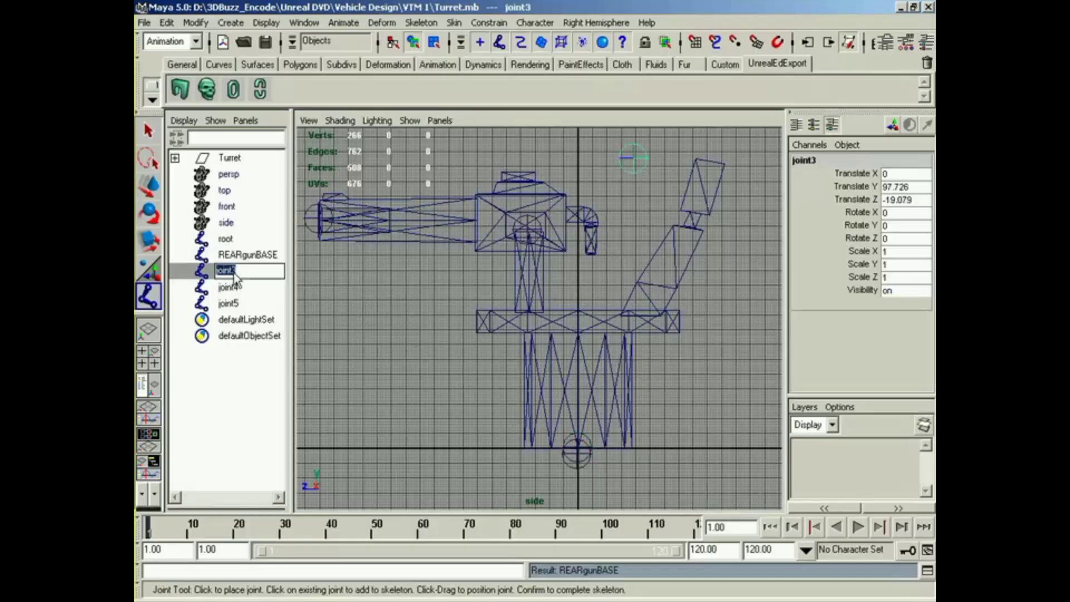
type("GunnerLocation")
key("Return")
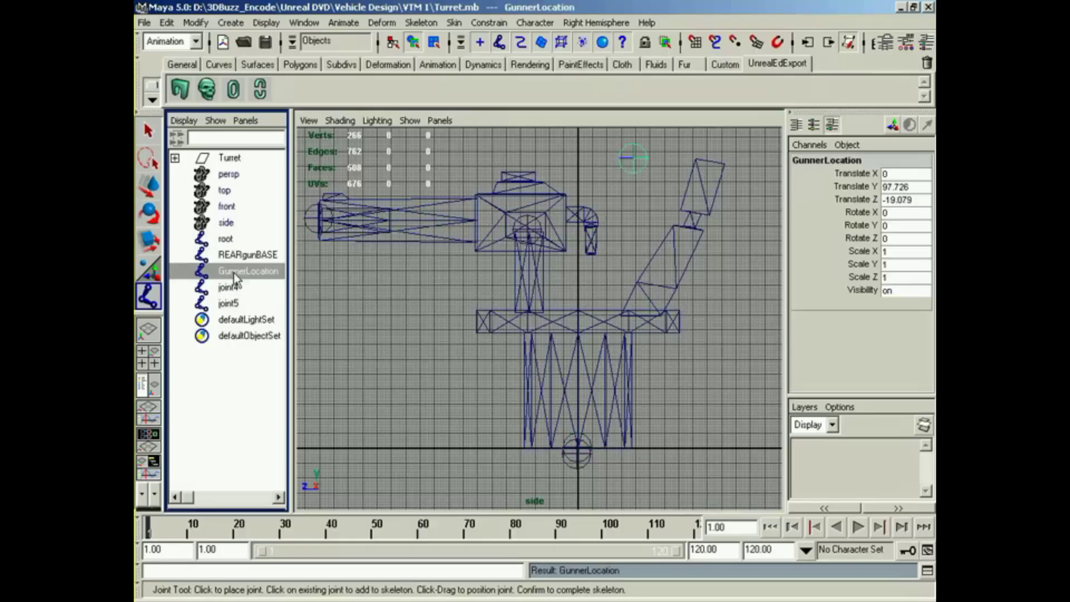
left_click(233, 288)
double_click(233, 288)
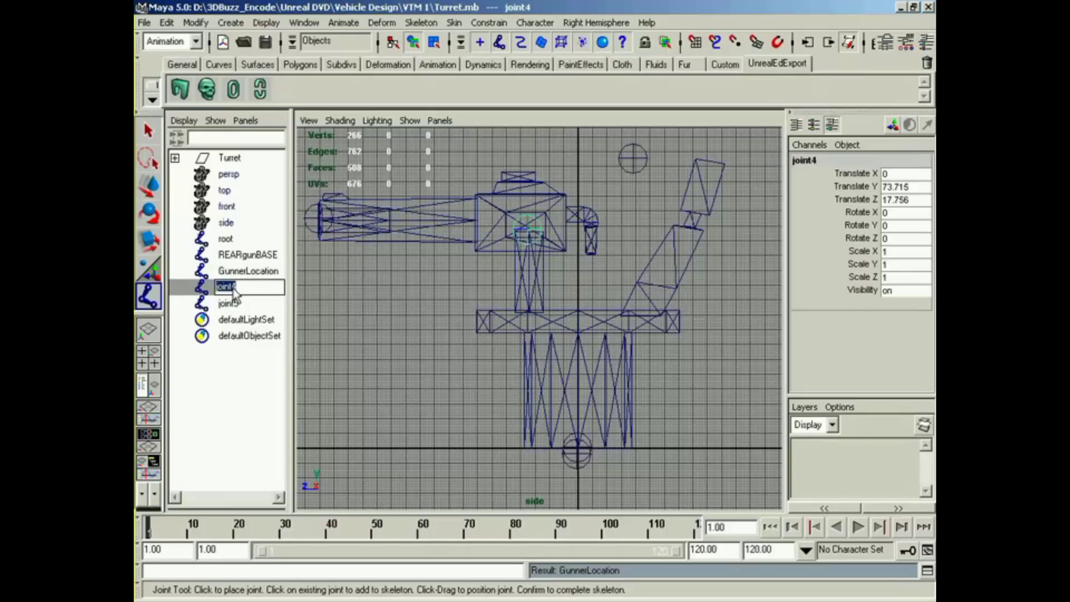
type("REA")
type("RgunTURRET")
key("Return")
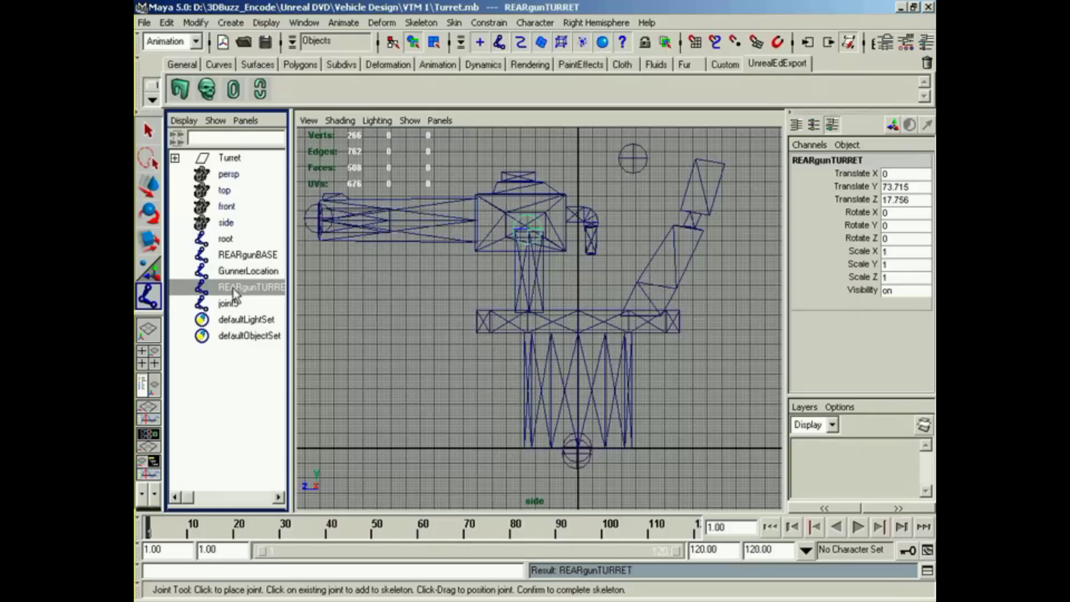
Rename the joint at the gun's muzzle as WeaponFire.
left_click(229, 303)
double_click(229, 303)
type("WeaponFi")
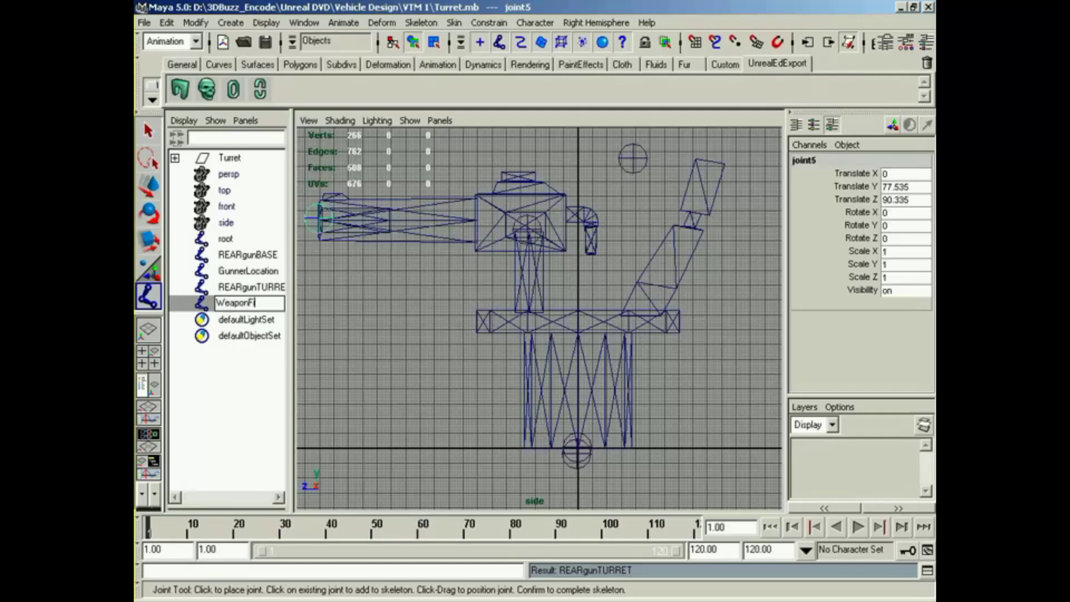
type("re")
key("Return")
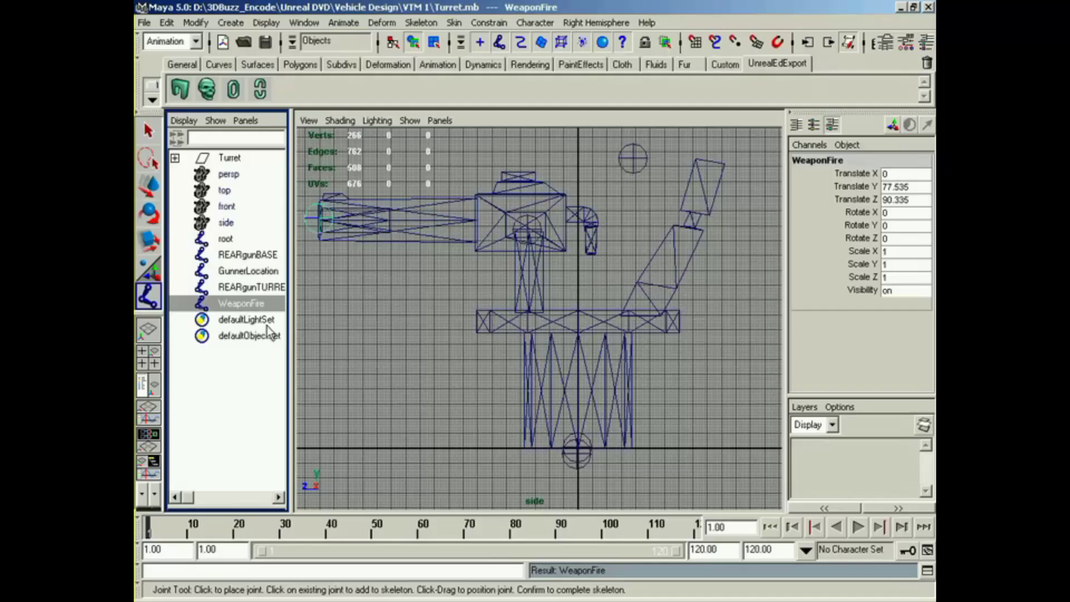
Set Rotate X and Rotate Y to -90 for REARgunBASE, GunnerLocation, REARgunTURRET and WeaponFire together, checking their object axes in perspective.
left_click_drag(246, 256, 245, 302)
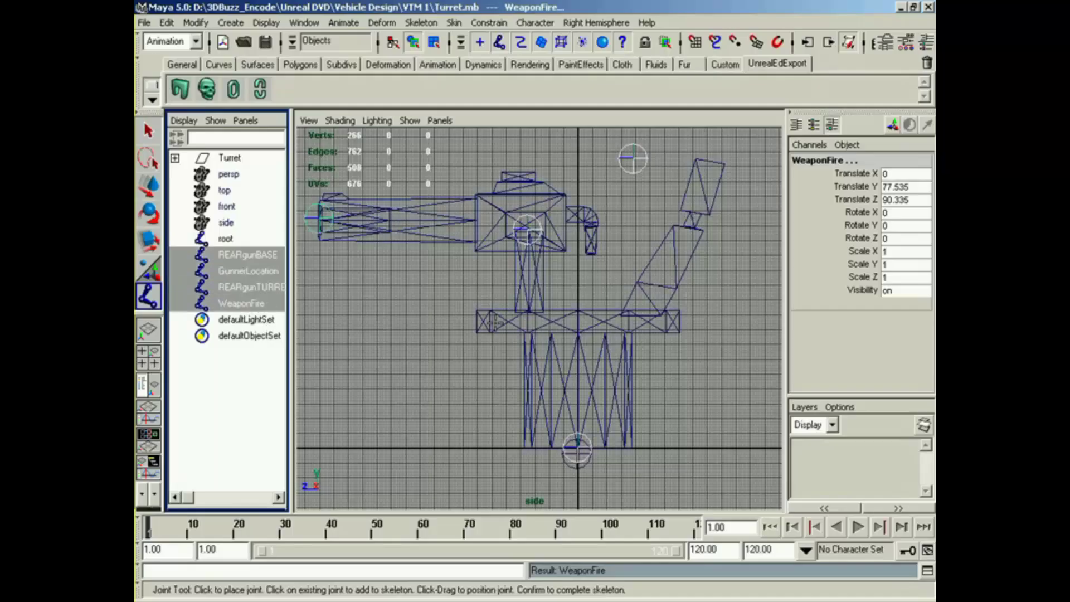
key("space")
left_click_drag(567, 355, 535, 336)
middle_click_drag(534, 336, 588, 348, "alt")
key("w")
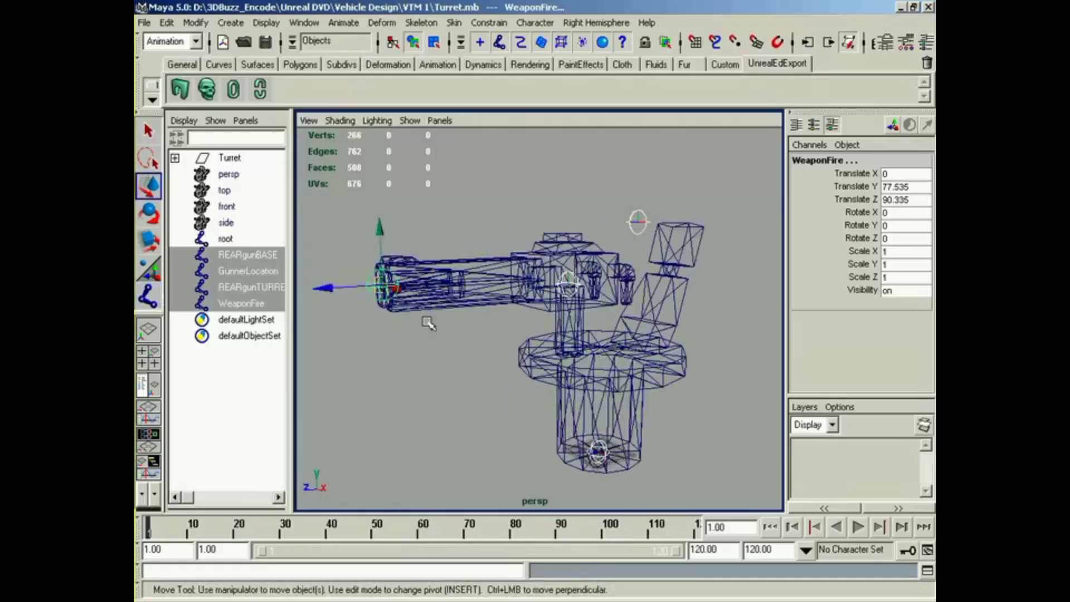
left_click_drag(425, 320, 456, 332, "alt")
double_click(149, 186)
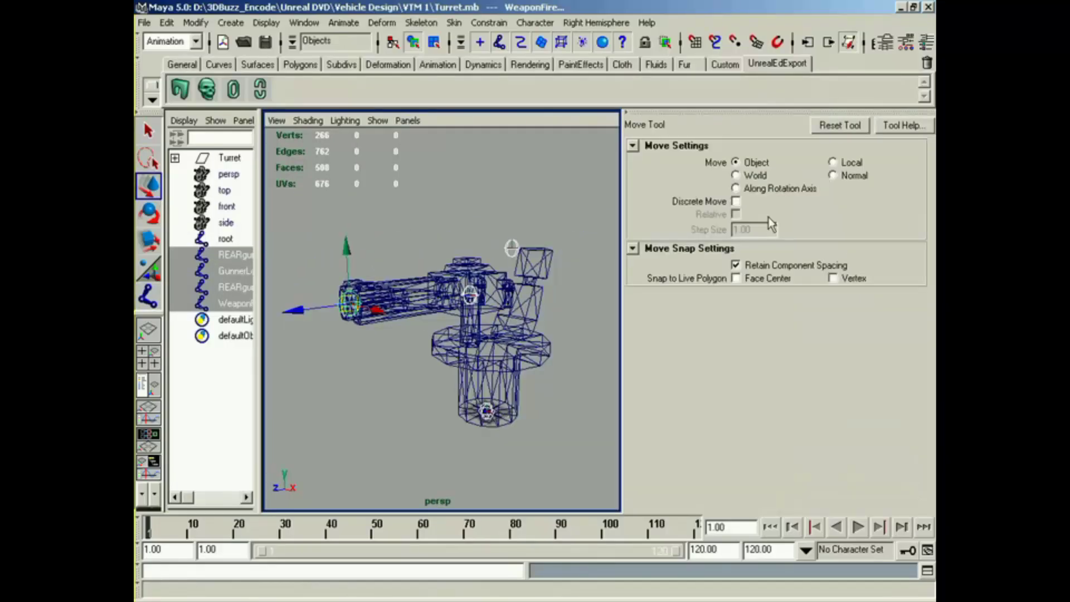
key("ctrl+a")
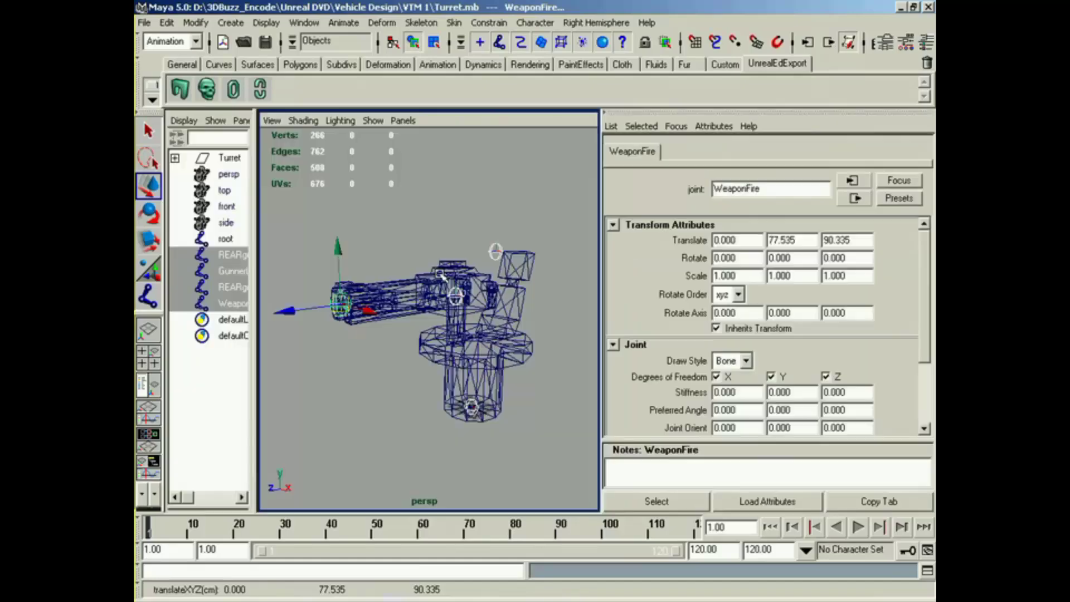
key("ctrl+a")
left_click_drag(610, 337, 483, 341, "alt")
left_click_drag(891, 213, 895, 231)
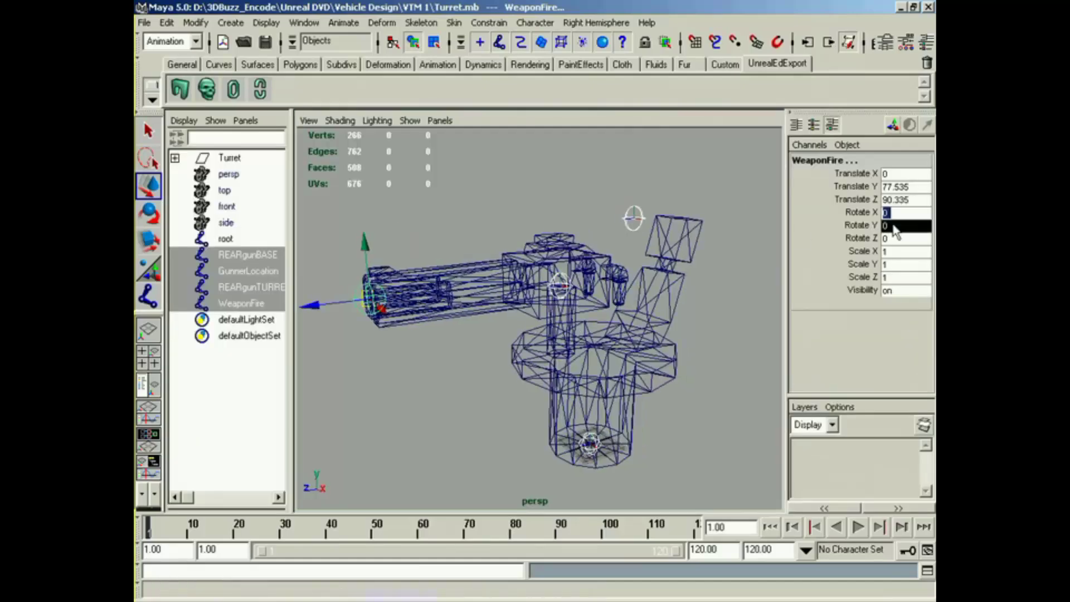
key("Return")
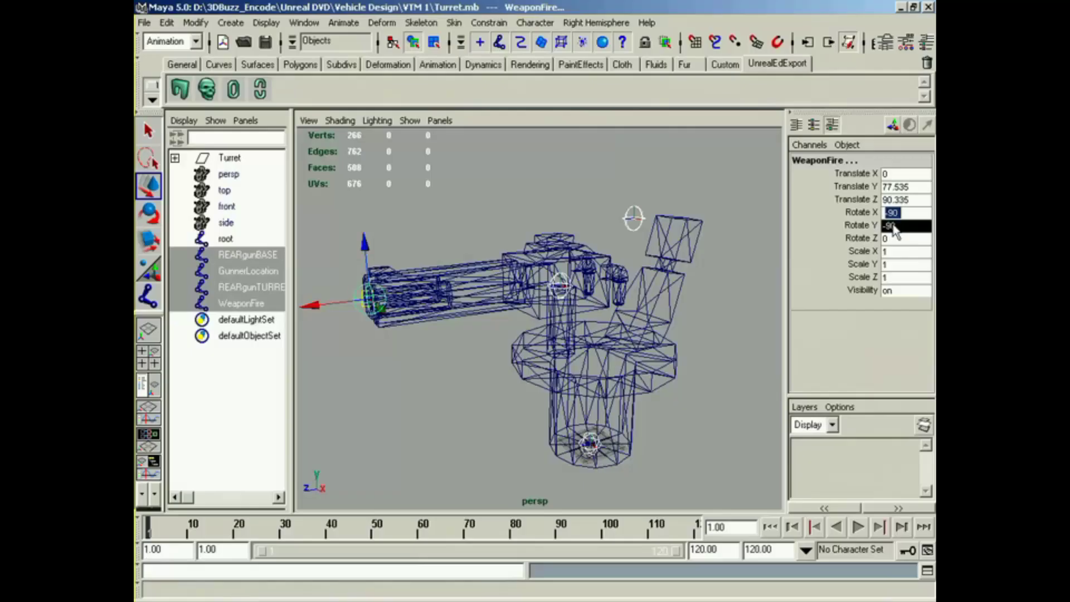
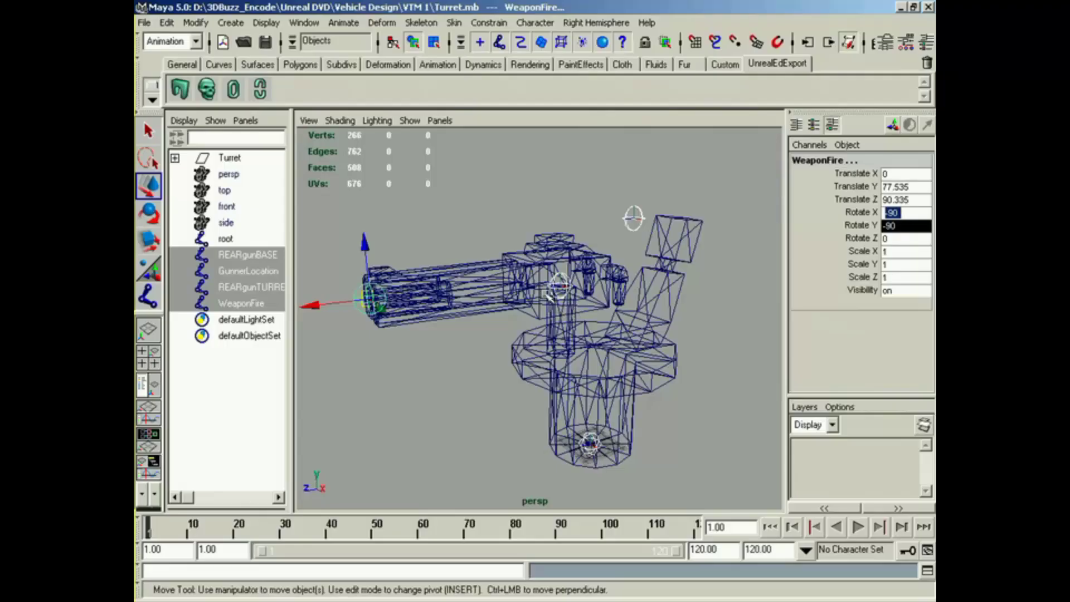
Set Translate Y and Translate Z of the root joint to 0.
left_click(227, 238)
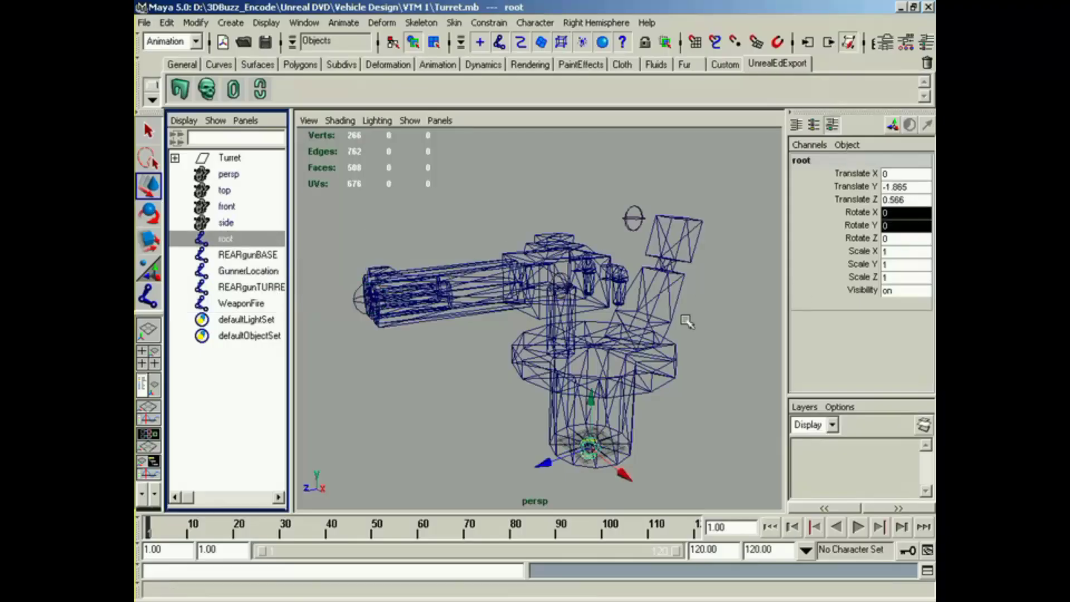
left_click(892, 213)
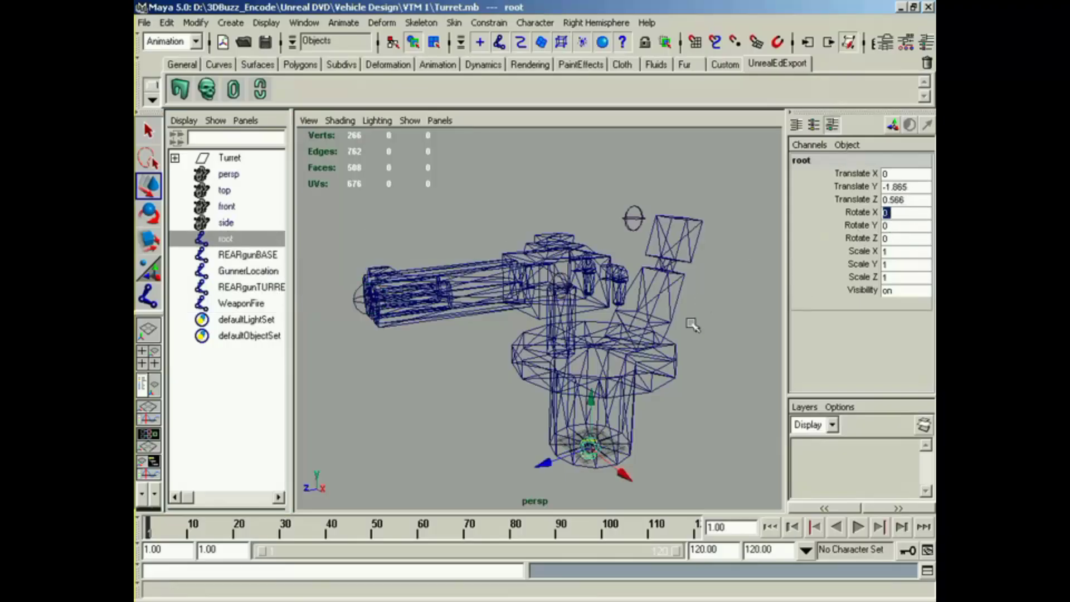
left_click_drag(660, 380, 641, 372, "alt")
middle_click_drag(641, 372, 628, 353, "alt")
left_click_drag(917, 186, 914, 198)
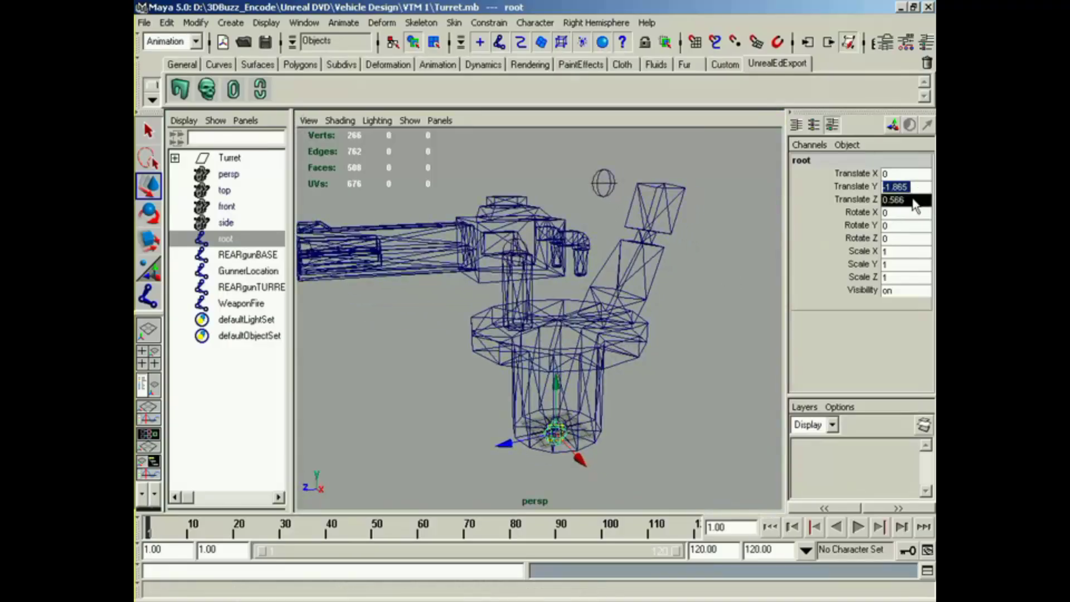
type("0")
key("Return")
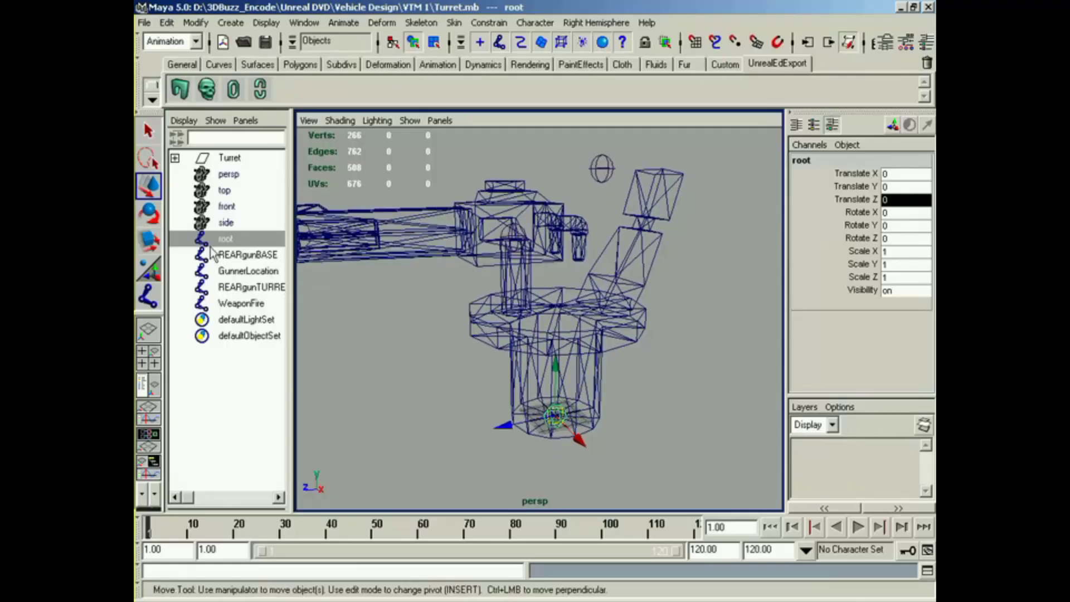
Set Translate X, Translate Y and Translate Z of the REARgunBASE joint to 0.
left_click(245, 256)
left_click_drag(596, 393, 564, 404, "alt")
left_click_drag(912, 174, 914, 199)
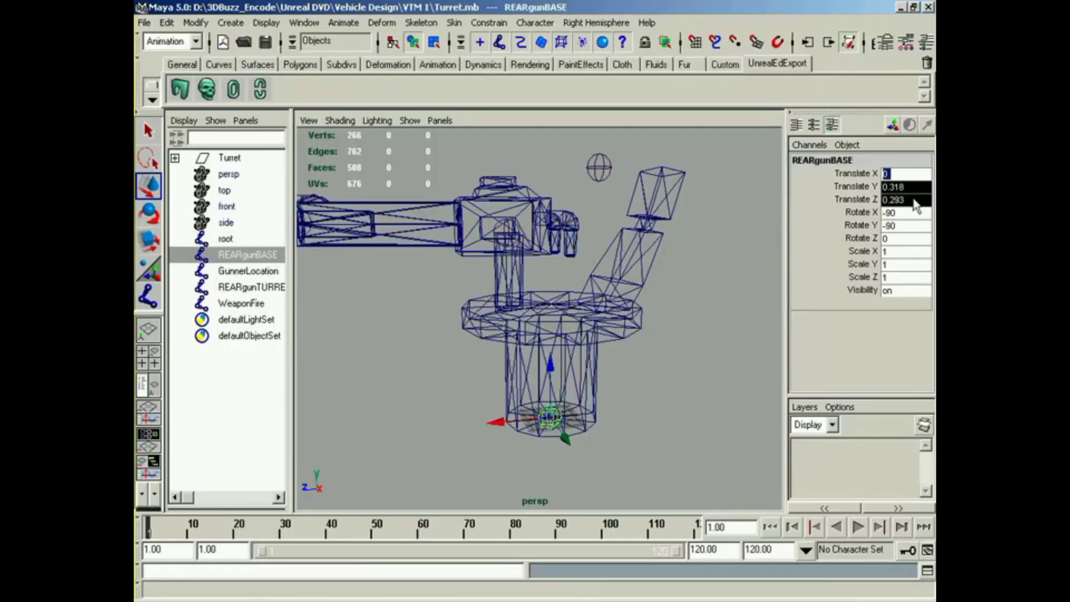
type("0")
key("Return")
Raise REARgunBASE slightly above the root joint, to a Translate Y of about 2.174.
middle_click_drag(689, 328, 626, 349, "alt")
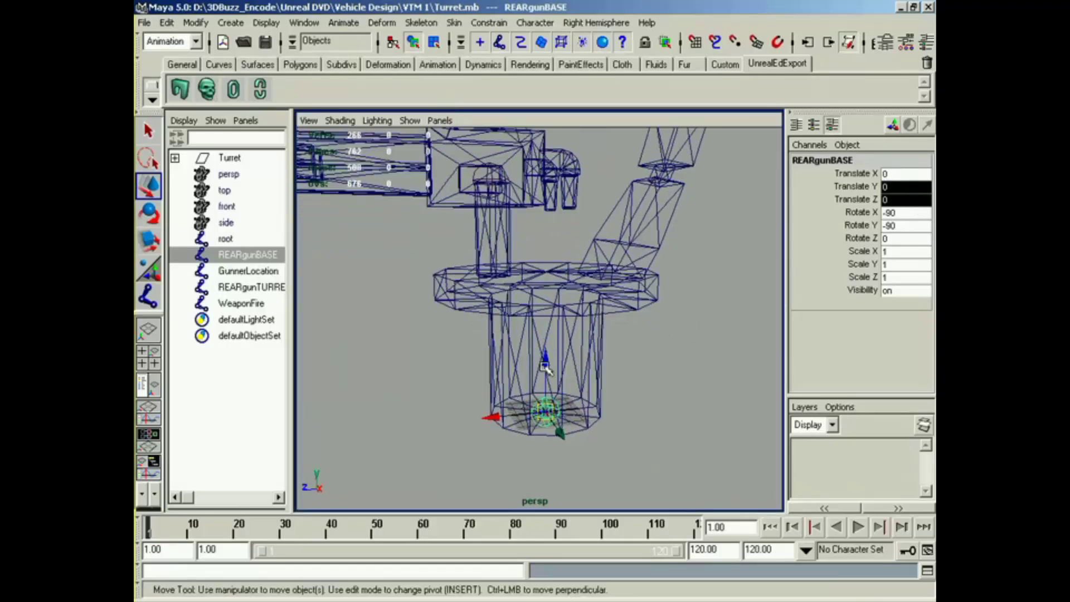
left_click_drag(546, 365, 566, 390)
middle_click_drag(565, 390, 663, 393, "alt")
right_click_drag(663, 392, 654, 396, "alt")
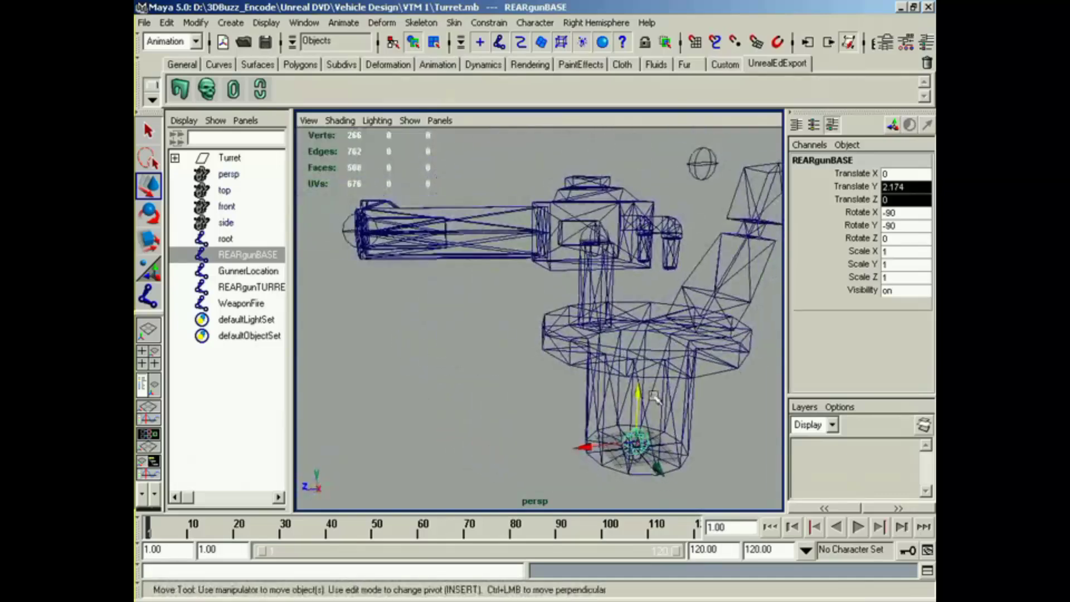
Hide polygons in the perspective view so that only the joints are displayed.
left_click(410, 121)
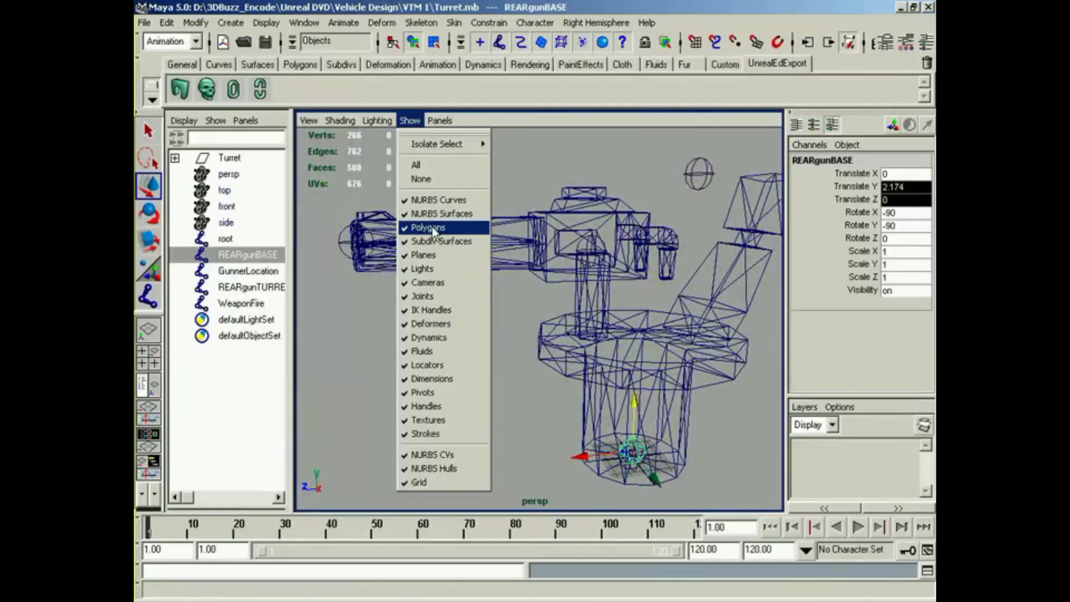
left_click(434, 228)
left_click_drag(508, 260, 505, 258, "alt")
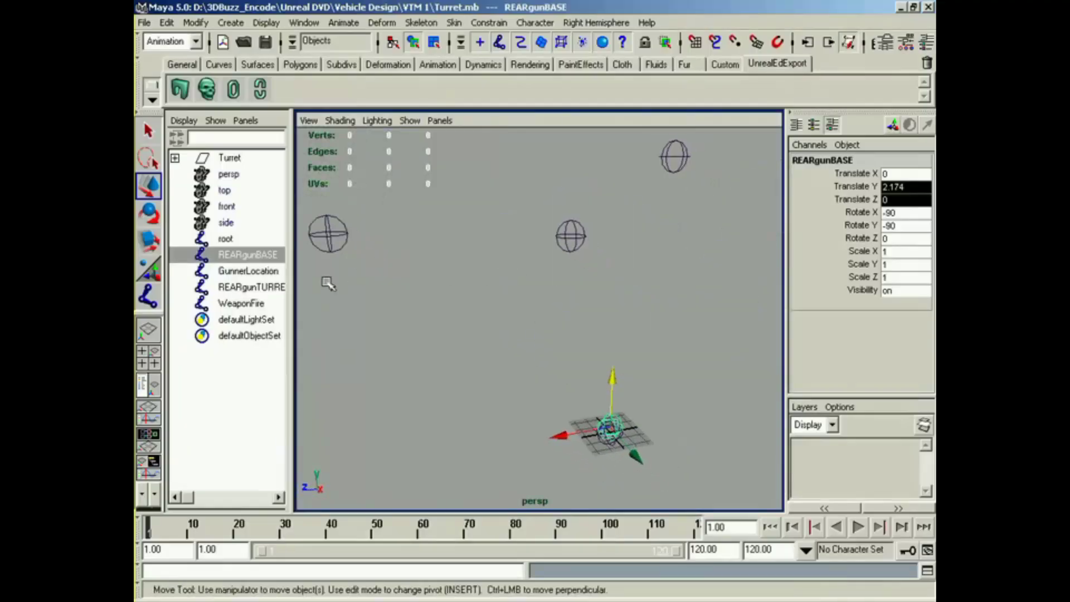
Select WeaponFire and reduce the custom joint display scale to about 5.82.
left_click(335, 239)
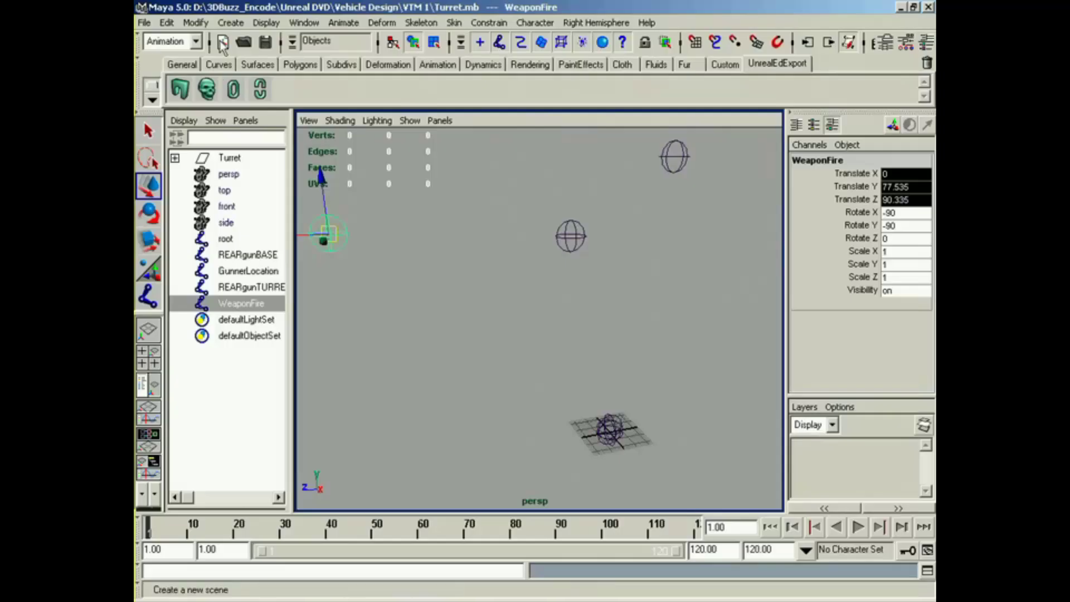
left_click(266, 22)
mouse_move(306, 310)
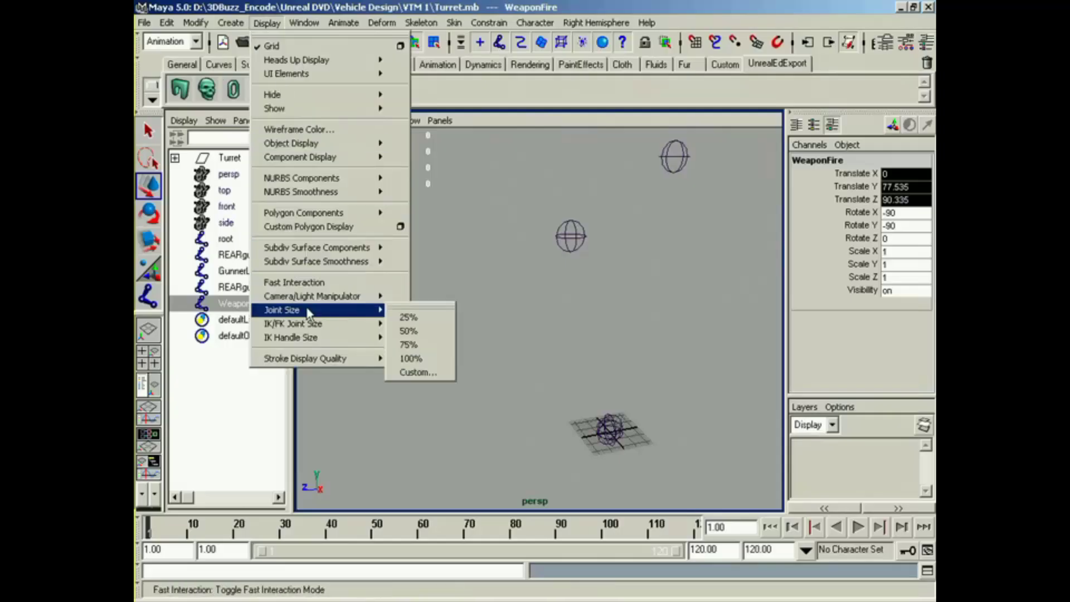
left_click(418, 374)
left_click_drag(585, 252, 542, 261)
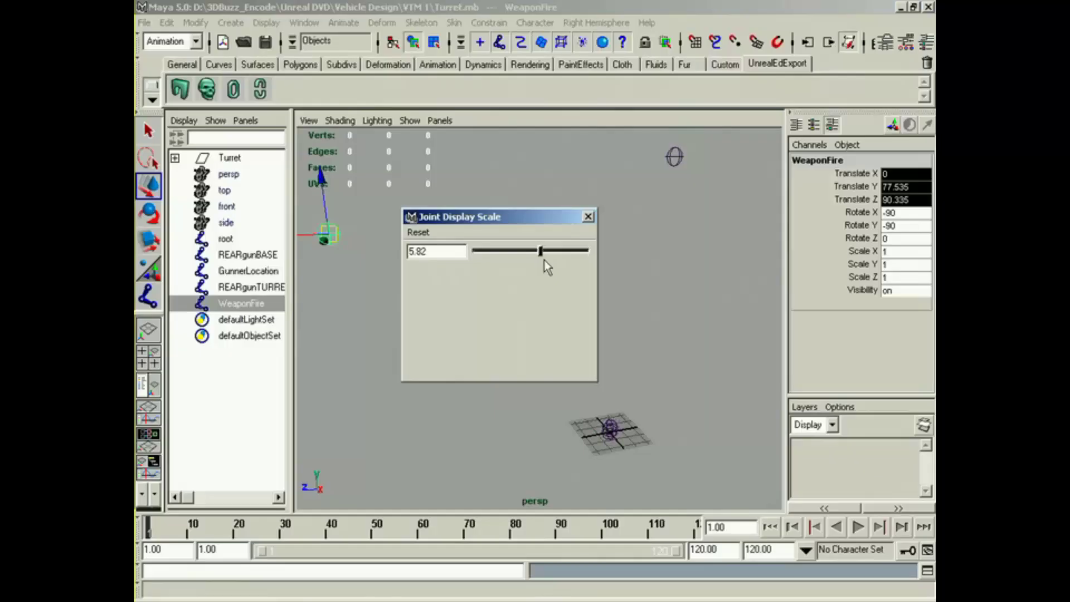
left_click(588, 217)
Parent the WeaponFire joint to REARgunTURRET.
middle_click_drag(573, 285, 583, 282, "alt")
left_click_drag(514, 301, 524, 301, "alt")
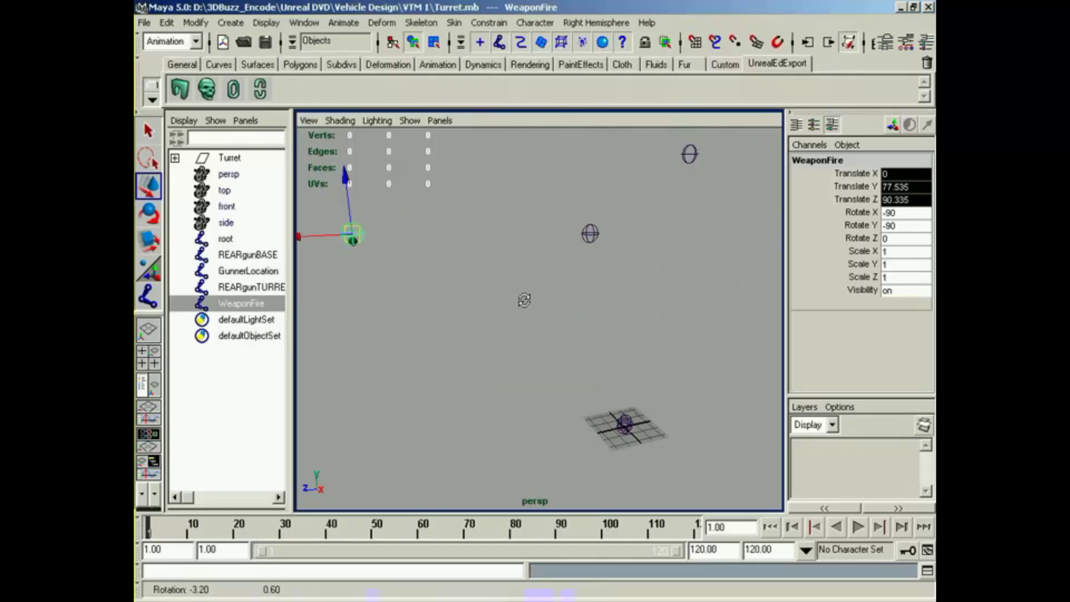
left_click(527, 238, "shift")
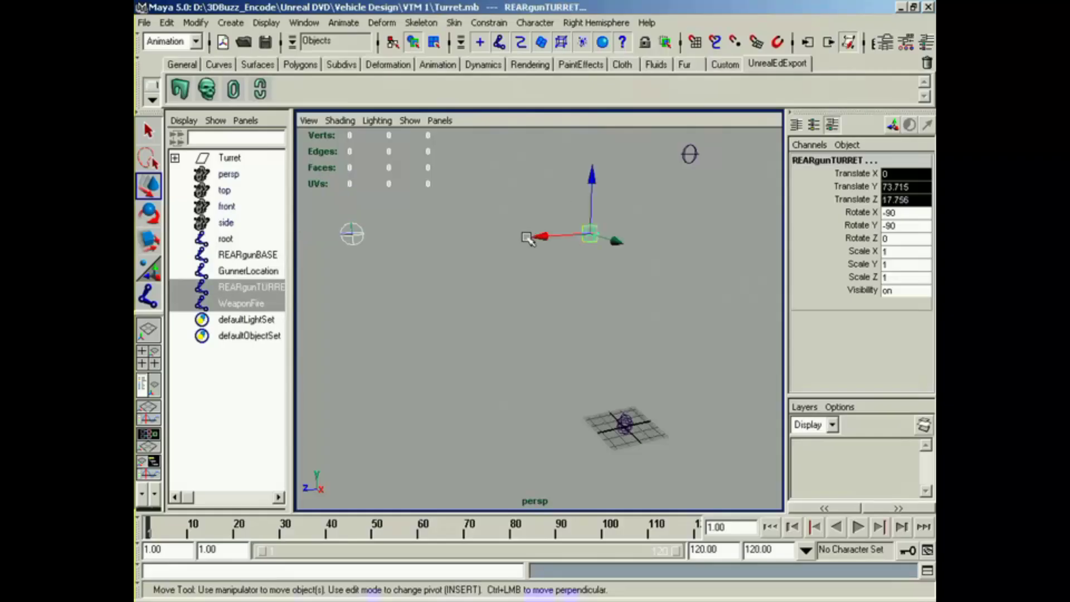
key("p")
Parent the REARgunTURRET and GunnerLocation joints to REARgunBASE.
mouse_move(568, 283)
middle_mouse_down("alt")
mouse_move(616, 294)
mouse_move(546, 273)
mouse_move(525, 304)
mouse_move(497, 241)
middle_mouse_up("alt")
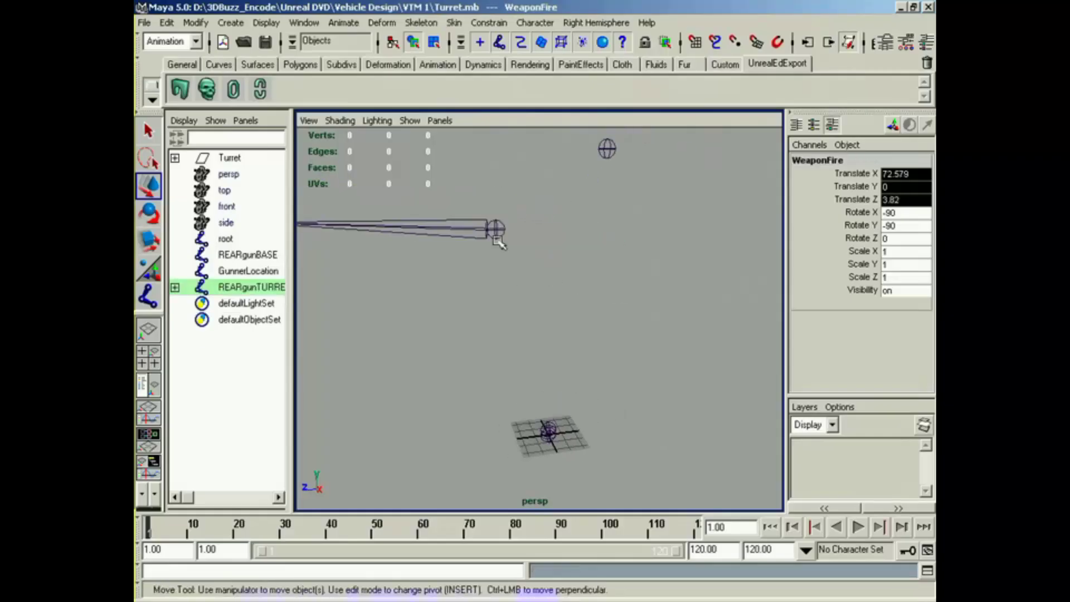
left_click(495, 231)
left_click(607, 149, "shift")
left_click_drag(558, 338, 555, 324, "alt")
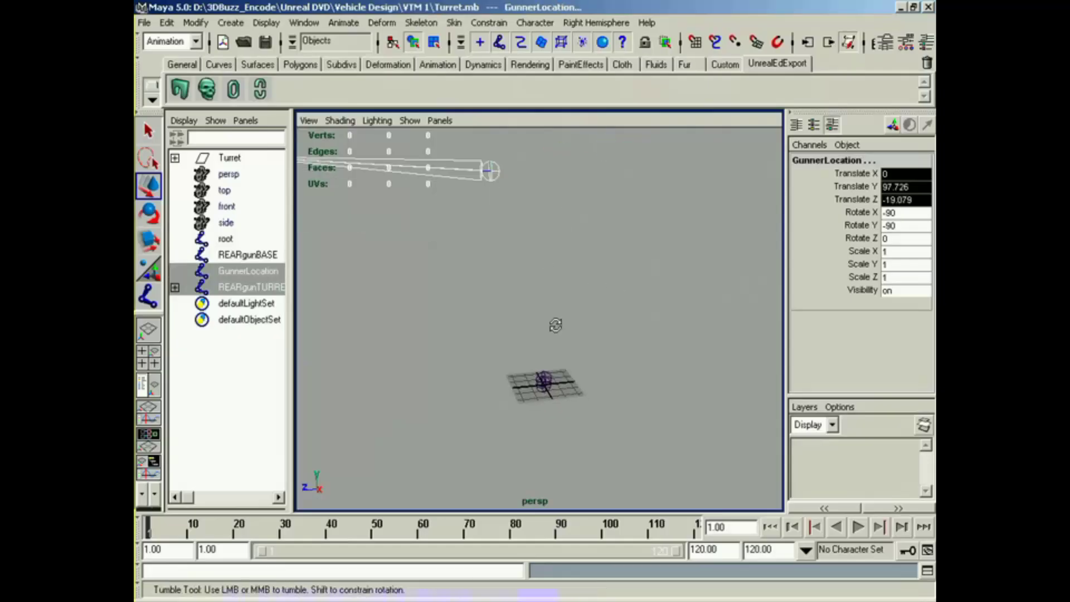
key("w")
left_click(538, 383, "shift")
key("p")
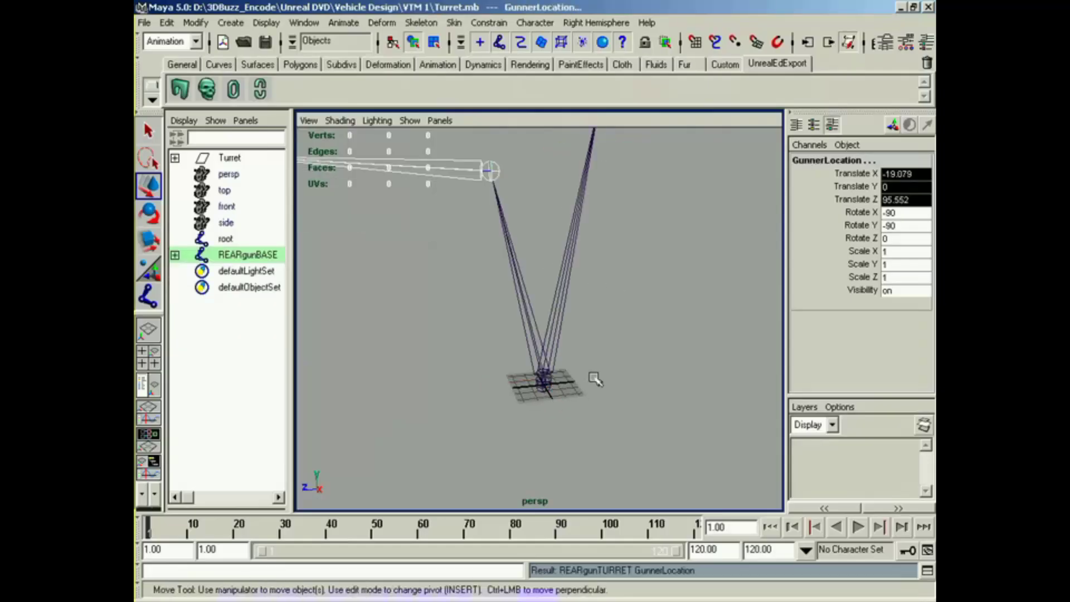
Parent REARgunBASE under the root joint and expand the root and REARgunBASE hierarchies in the Outliner.
right_click_drag(580, 388, 719, 331, "alt")
left_click(241, 255)
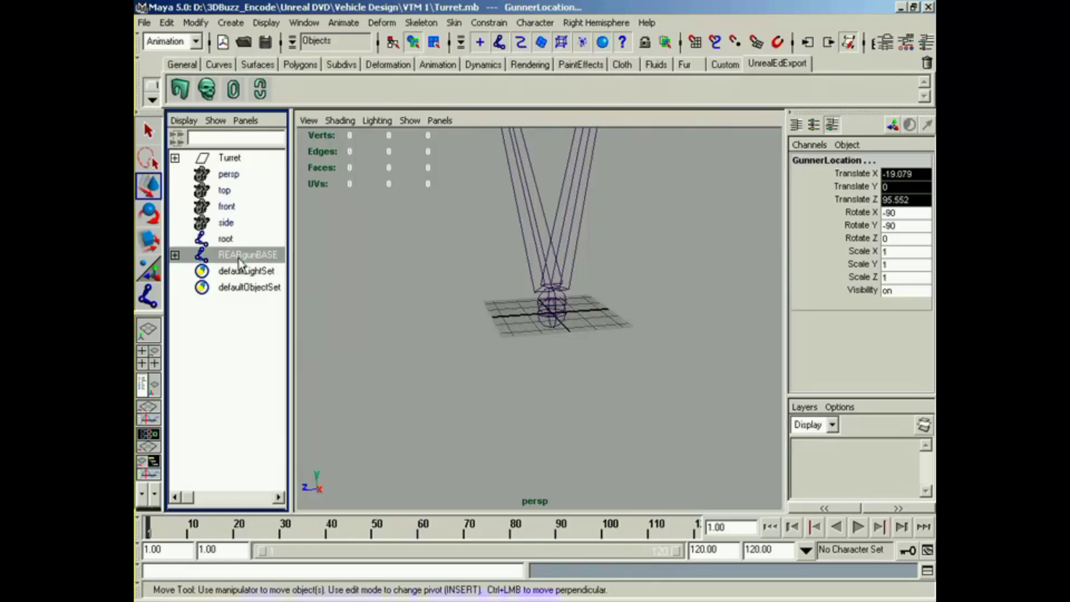
middle_click_drag(241, 261, 226, 241)
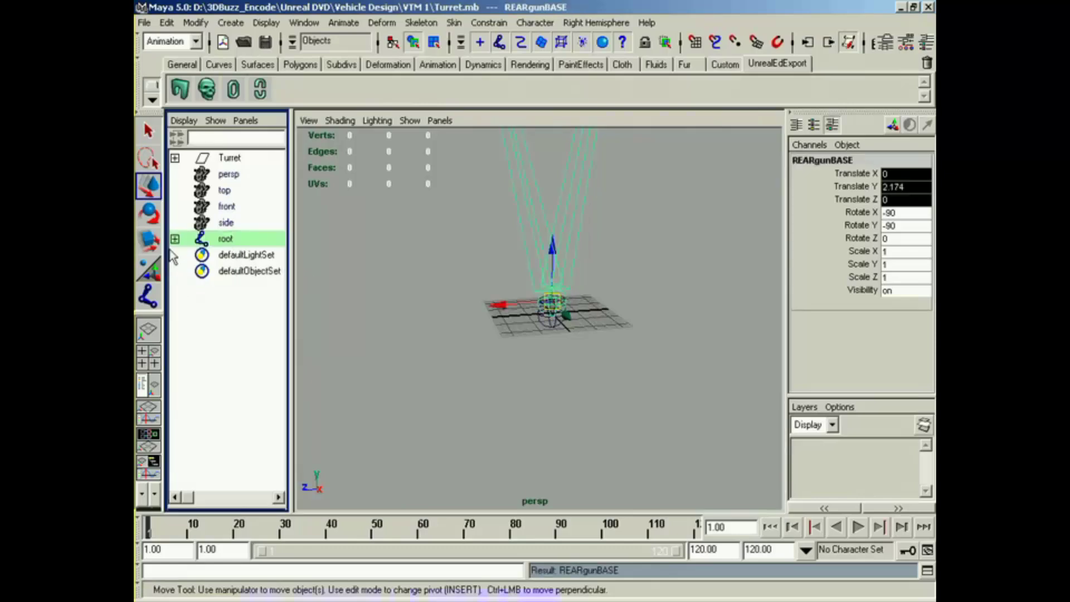
left_click(175, 239)
left_click(175, 255)
middle_click_drag(617, 308, 650, 389, "alt")
right_click_drag(650, 389, 488, 396, "alt")
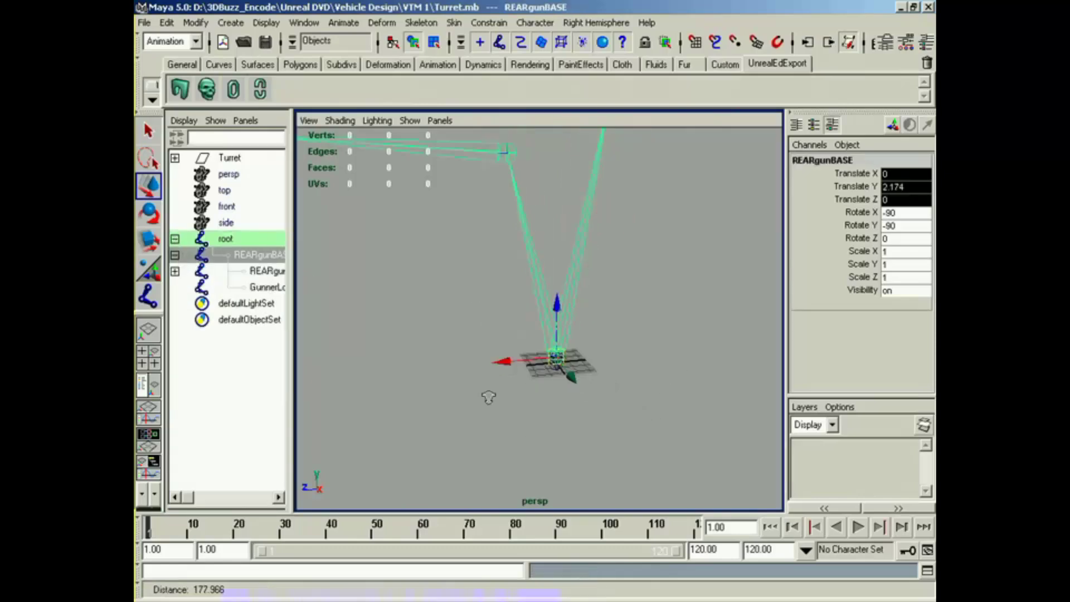
left_click_drag(488, 397, 635, 427, "alt")
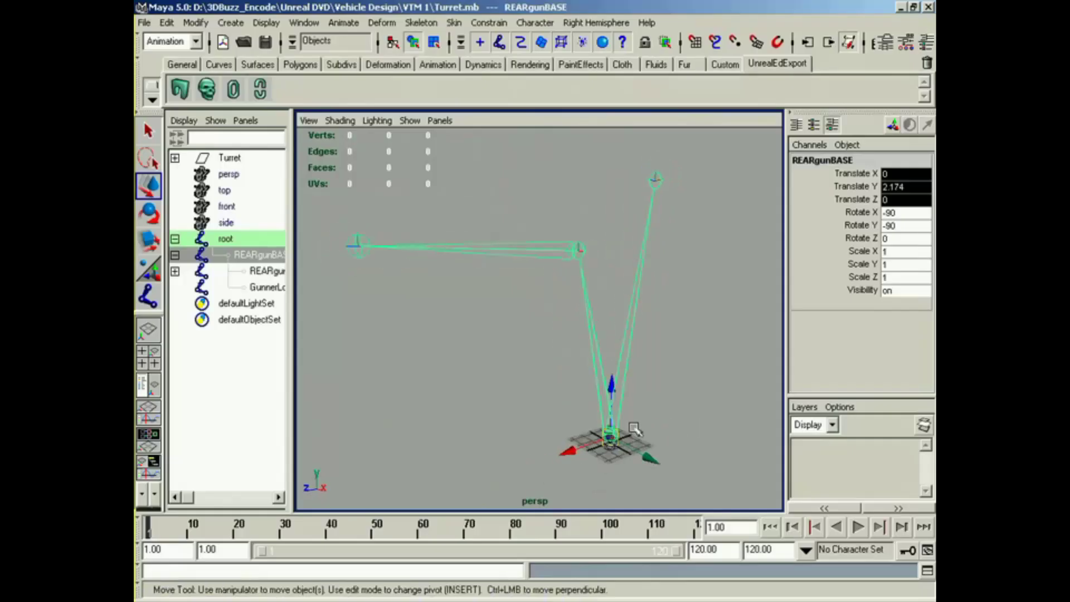
Show polygons again in the perspective view to see the turret mesh with its joints.
left_click(406, 122)
left_click(441, 223)
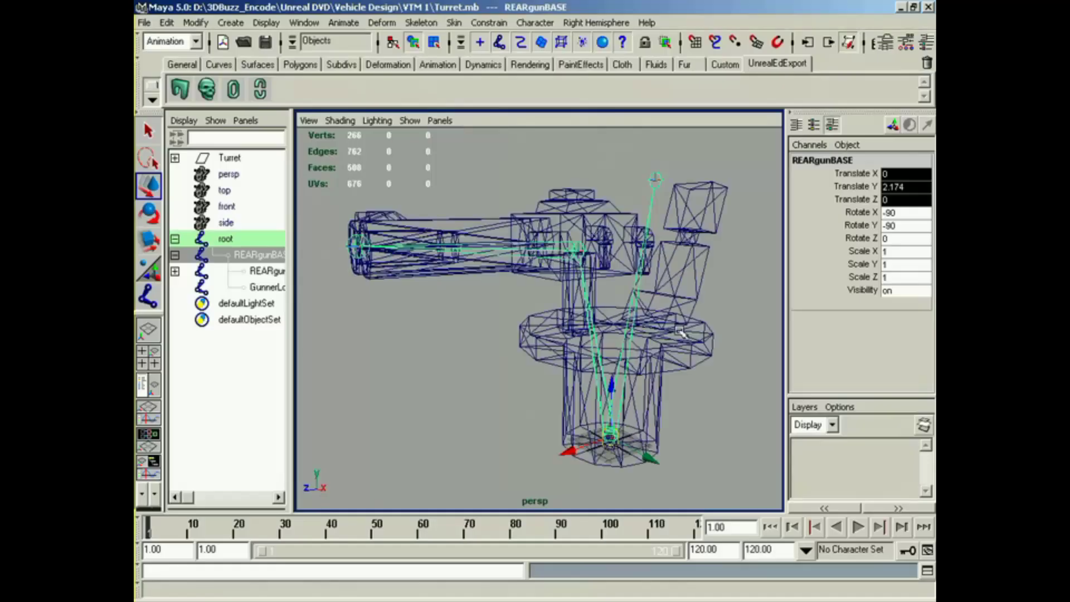
left_click_drag(681, 333, 599, 346, "alt")
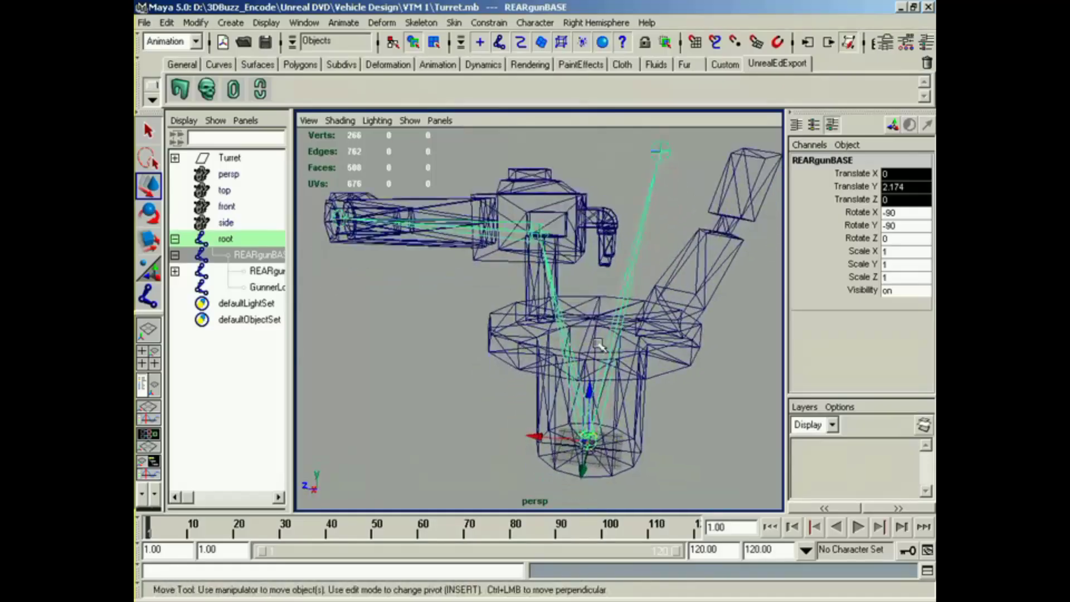
Test-rotate the REARgunBASE joint and the REARgunTURRET joint, undoing each rotation.
key("e")
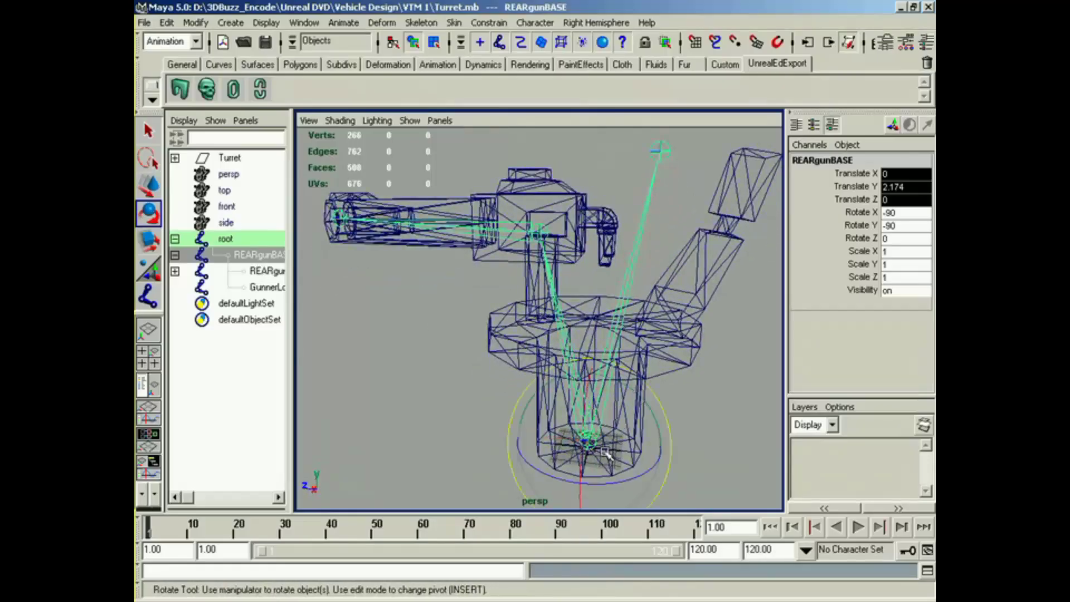
left_click_drag(659, 470, 613, 440, "alt")
key("z")
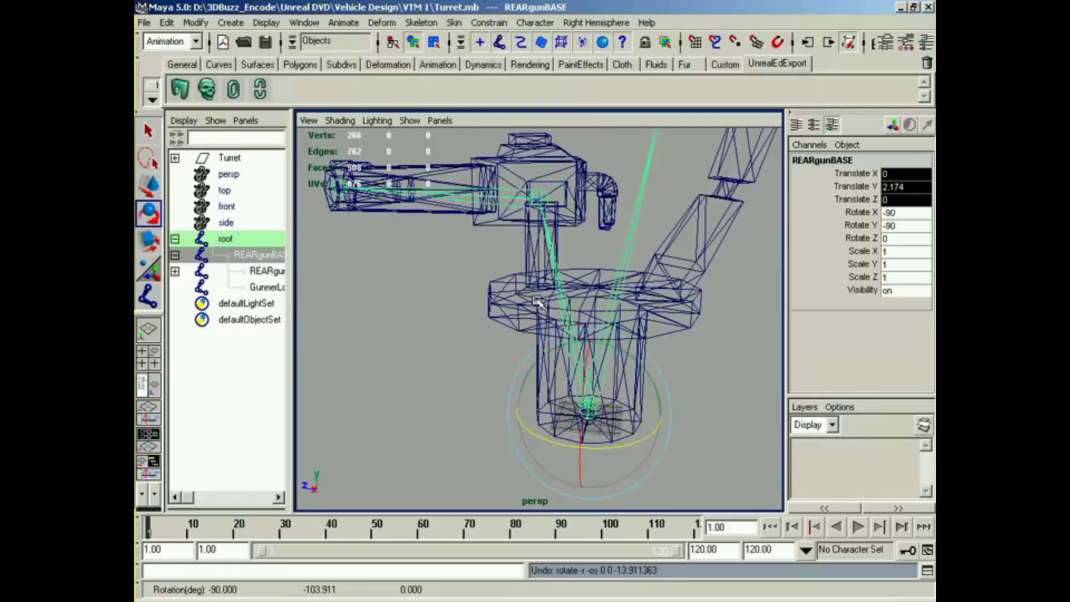
left_click(544, 206)
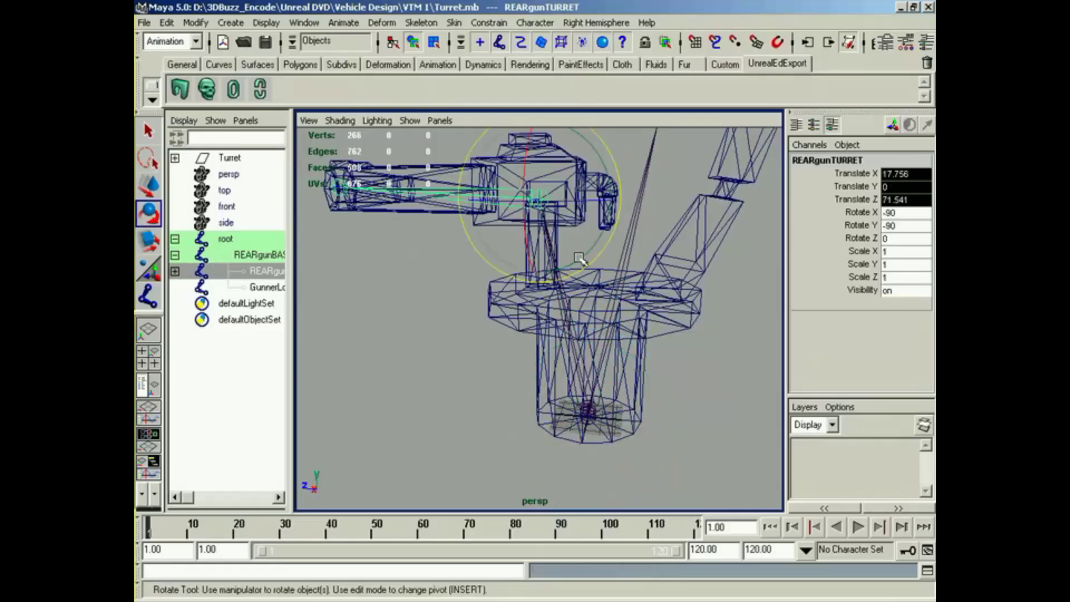
mouse_move(579, 259)
left_mouse_down()
mouse_move(606, 237)
mouse_move(565, 265)
left_mouse_up()
key("z")
middle_click_drag(685, 319, 665, 337, "alt")
right_click_drag(665, 338, 630, 360, "alt")
left_click_drag(630, 359, 683, 365, "alt")
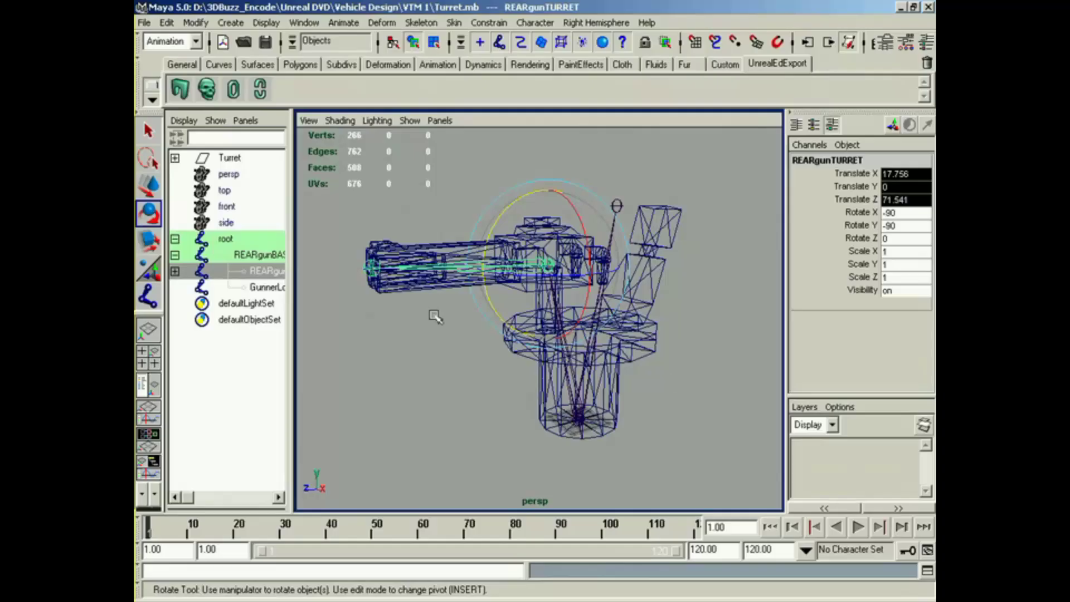
Select the root joint and display the turret with textured shading.
left_click(236, 240)
middle_click_drag(654, 374, 644, 358, "alt")
left_click_drag(644, 357, 622, 357, "alt")
key("6")
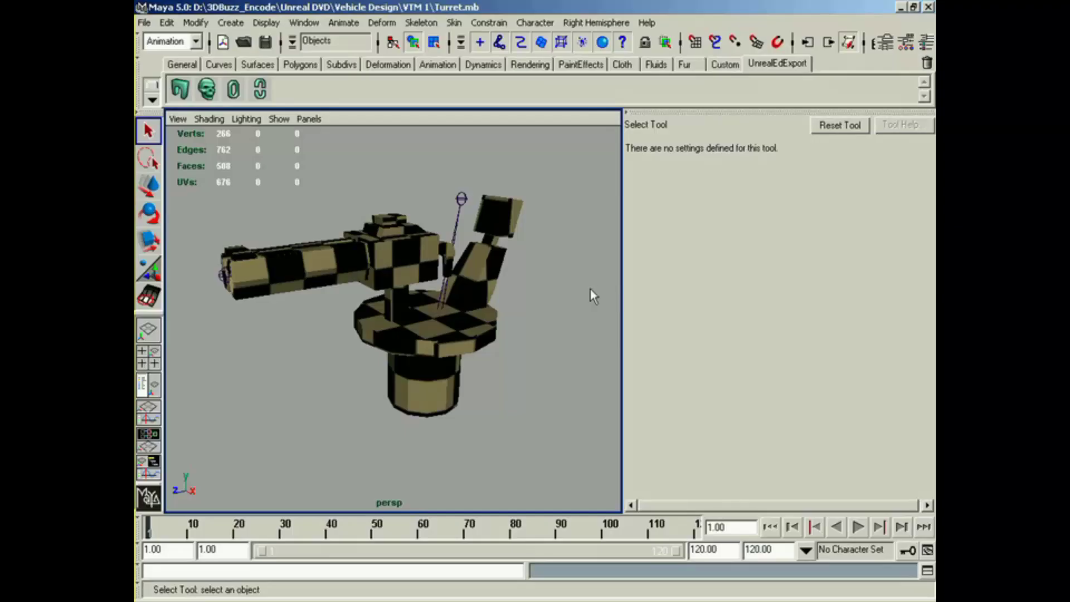
Open the scene MiniGun.mb without saving changes to Turret.mb.
left_click(144, 22)
left_click(167, 57)
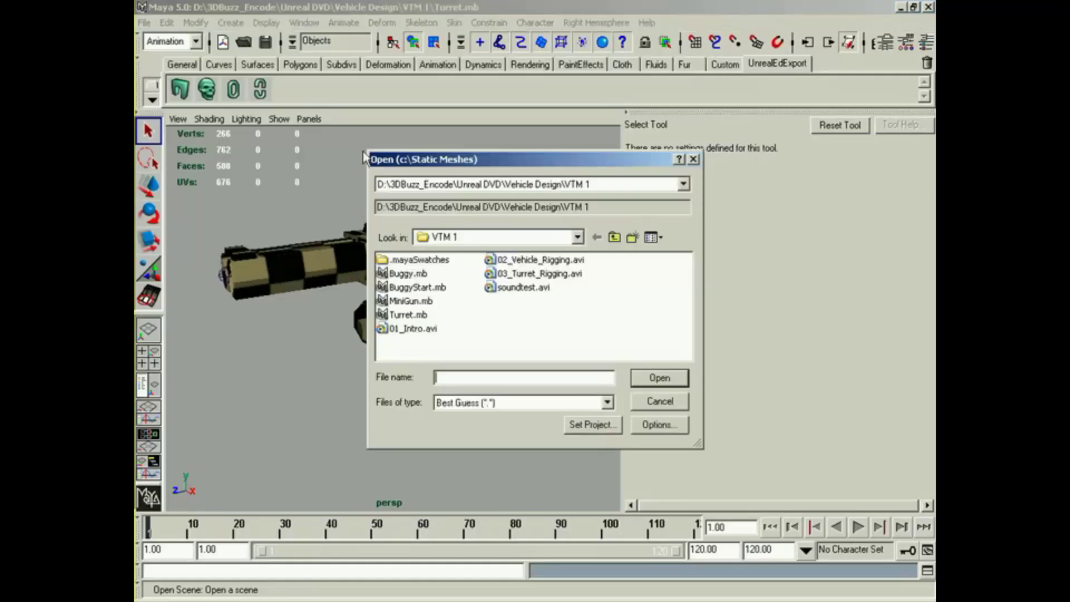
double_click(411, 301)
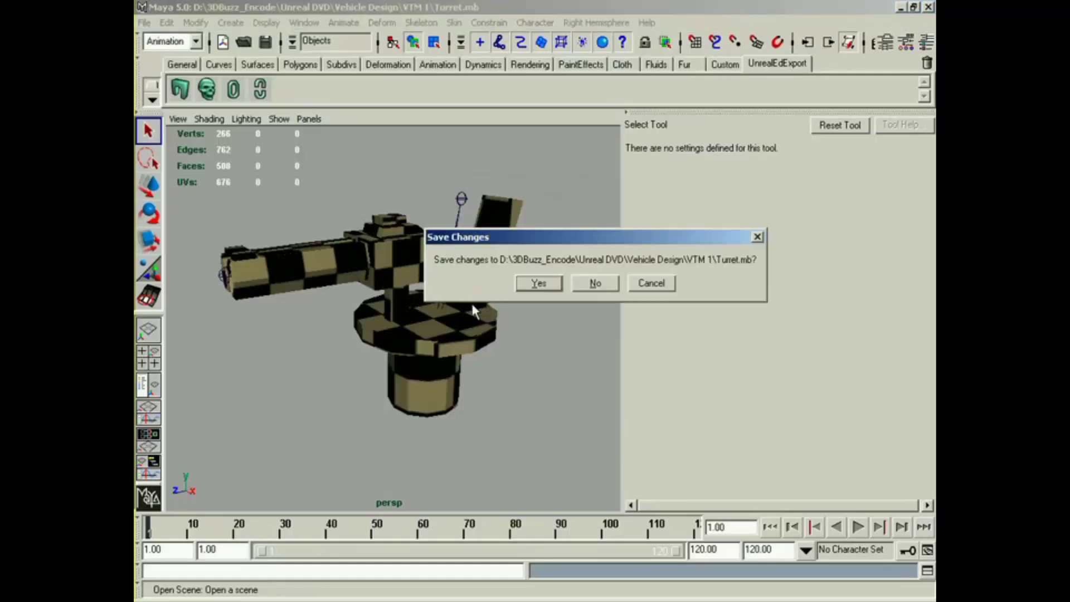
left_click(589, 282)
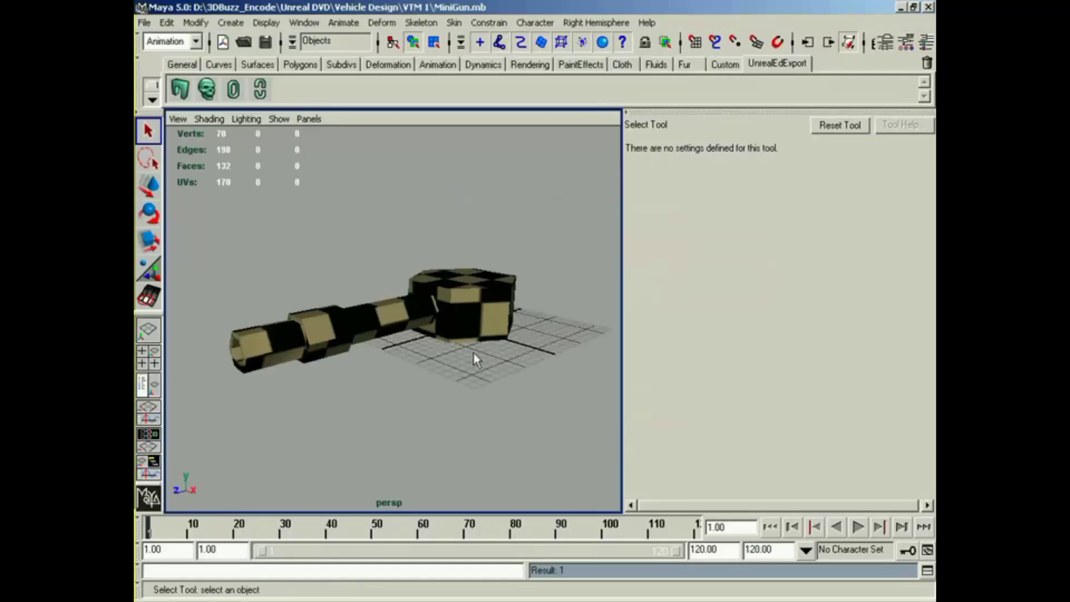
Switch from perspective to the side view and display the whole minigun in wireframe.
left_click_drag(473, 352, 421, 360, "alt")
right_click_drag(420, 360, 433, 351, "alt")
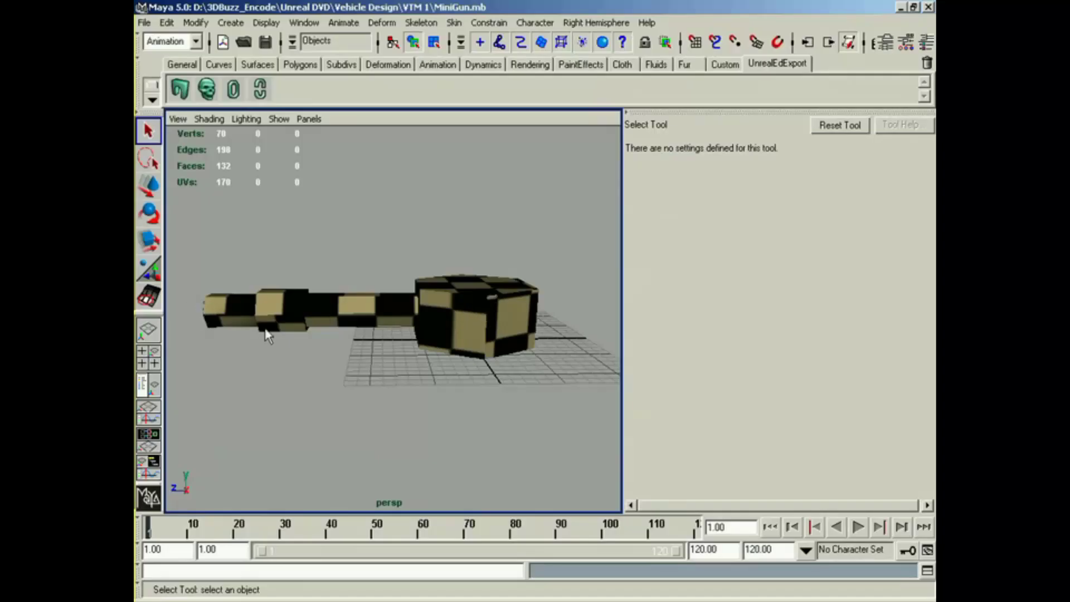
key("space")
left_click_drag(492, 371, 518, 372)
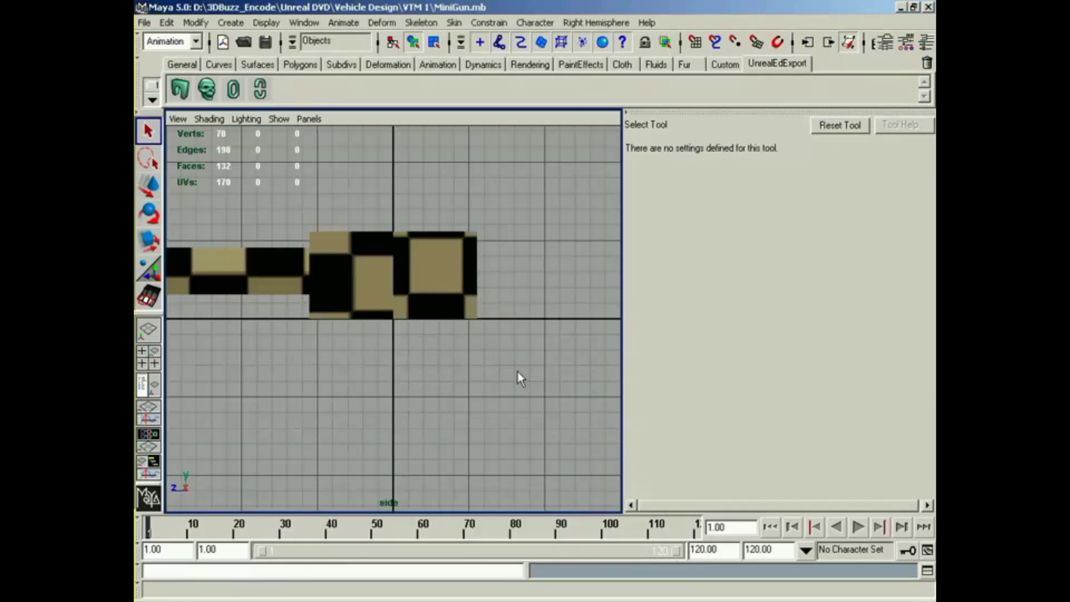
middle_click_drag(476, 374, 621, 380, "alt")
right_click_drag(491, 399, 439, 402, "alt")
middle_click_drag(471, 397, 459, 419, "alt")
key("4")
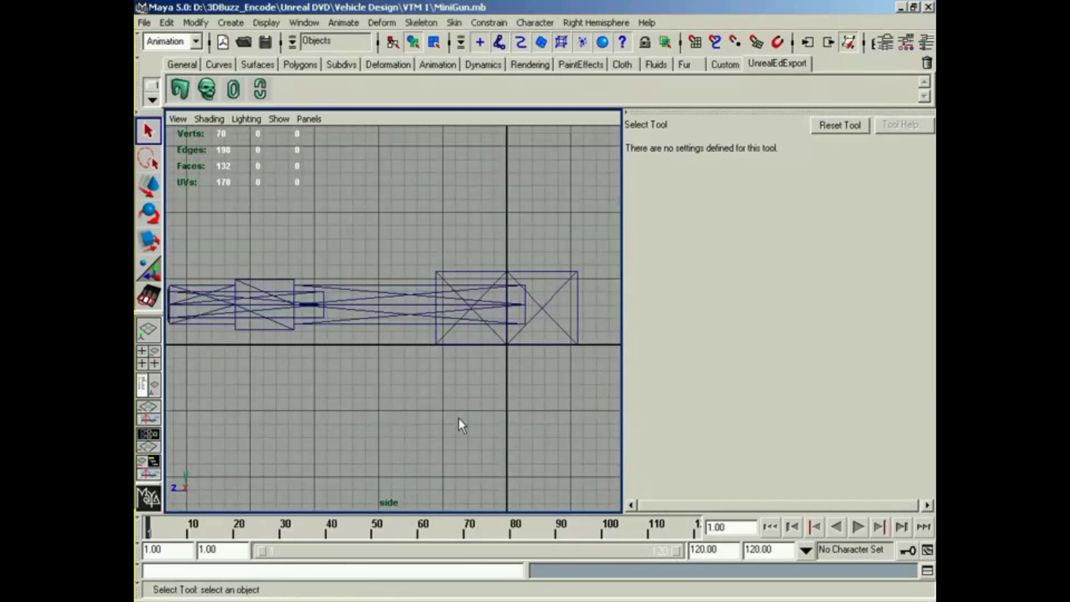
Place a joint at the grid origin beneath the minigun's mount and another directly above it at barrel height with the Joint Tool.
left_click(421, 23)
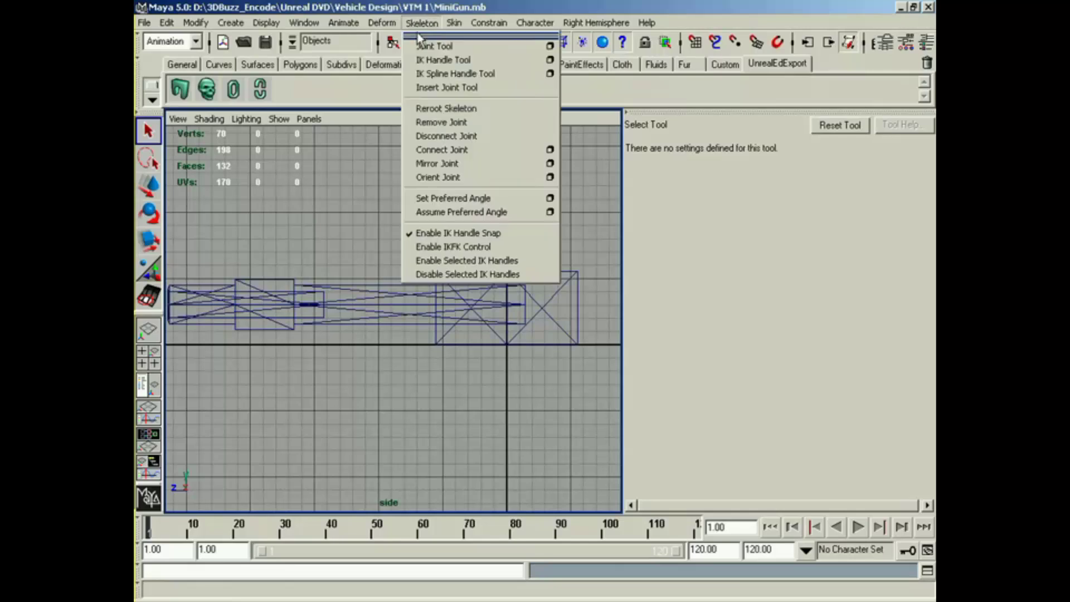
left_click(430, 41)
middle_click_drag(512, 352, 481, 364, "alt")
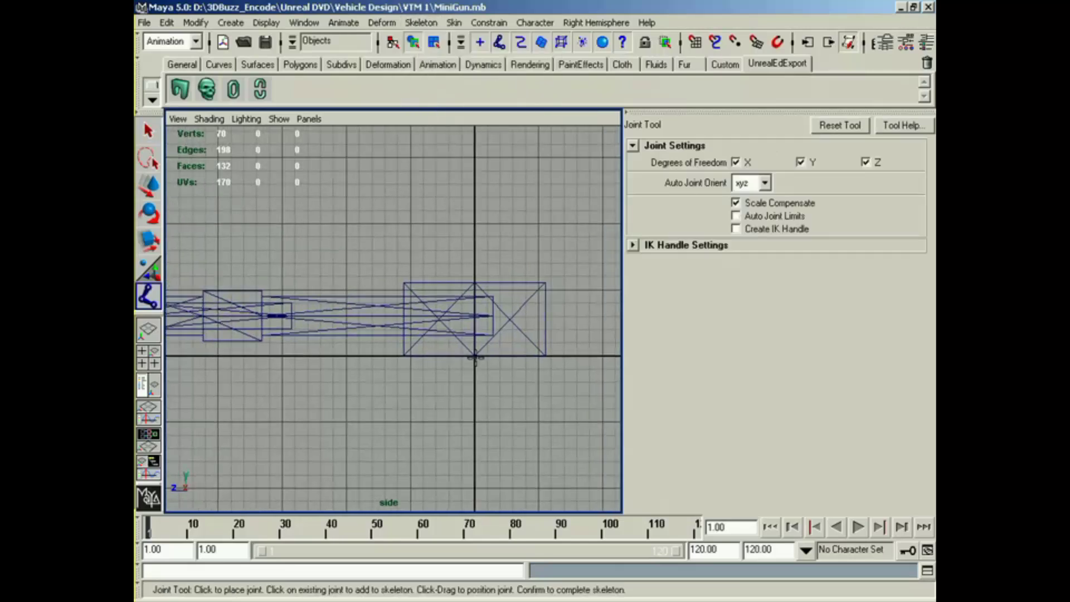
left_click(473, 354)
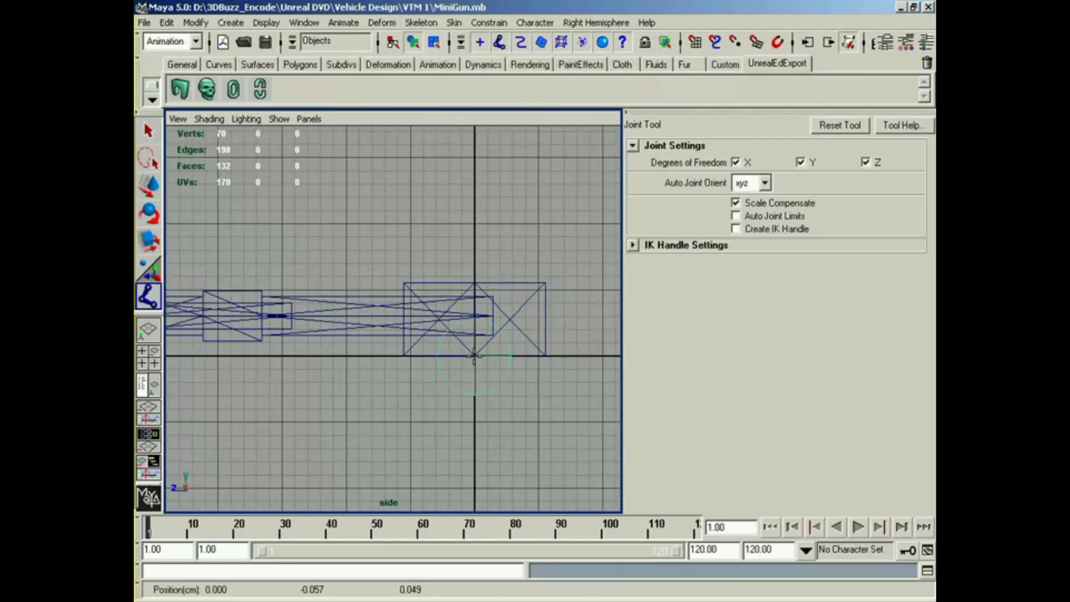
left_click(486, 390)
left_click(474, 317)
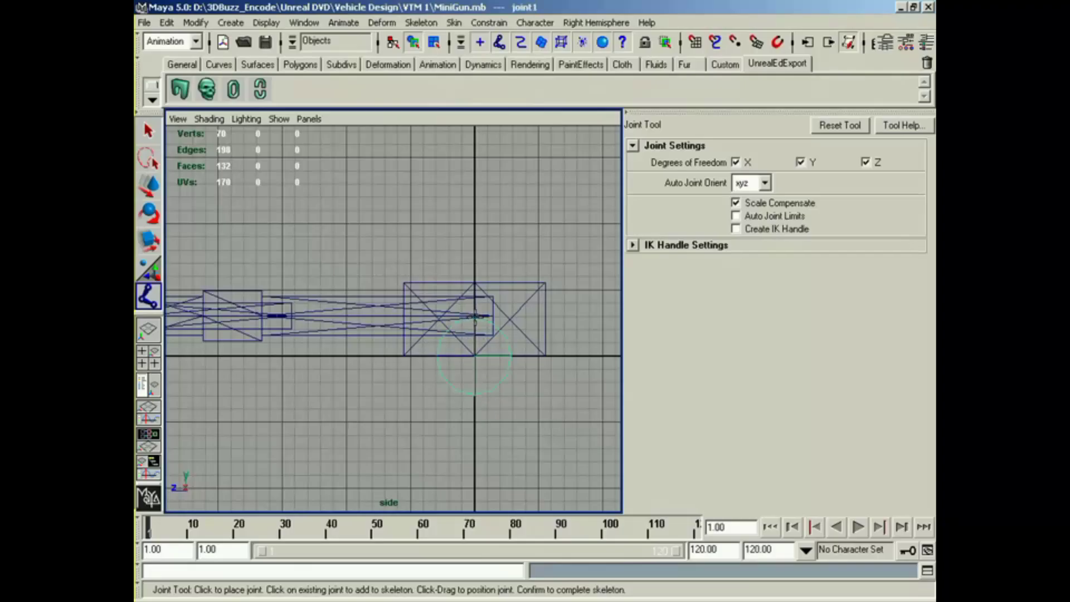
Place separate joints at the centre of the minigun's rear housing and at the tip of its barrel in the side view.
left_click(523, 306)
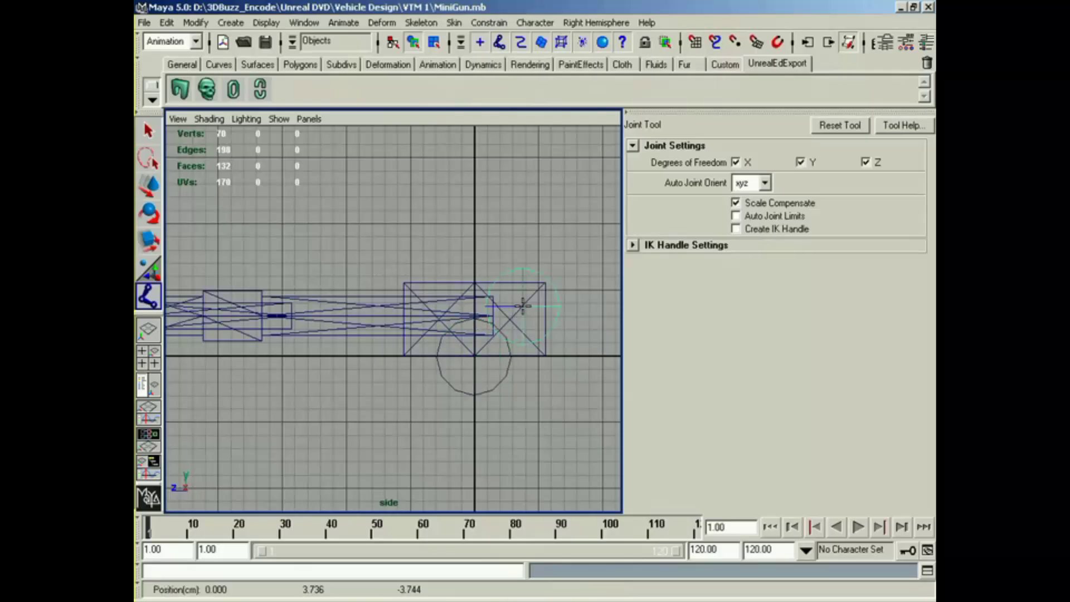
left_click_drag(523, 306, 475, 318)
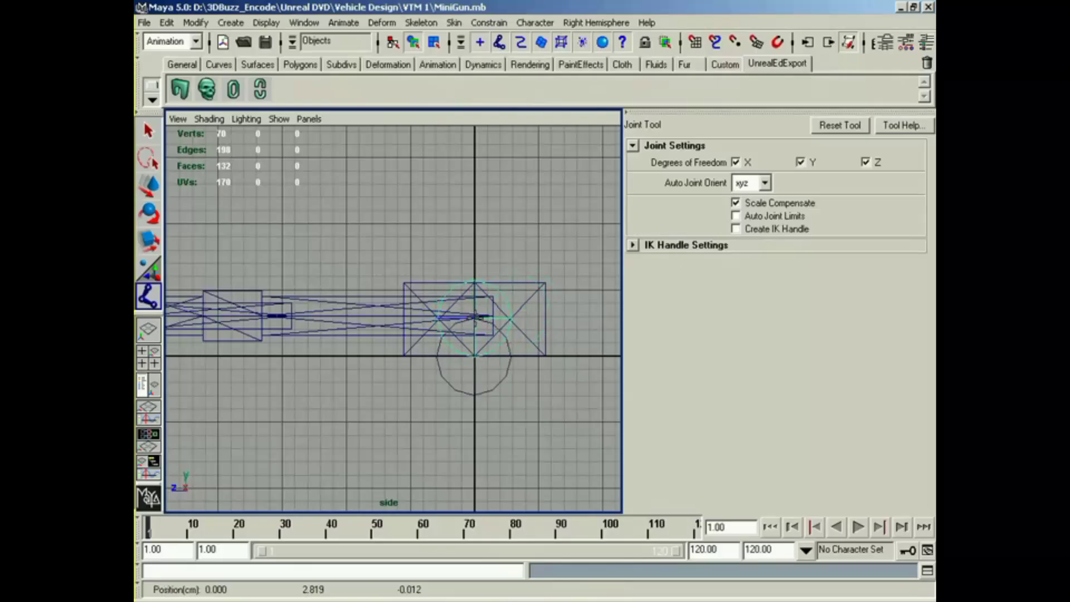
middle_click_drag(398, 353, 546, 372, "alt")
key("y")
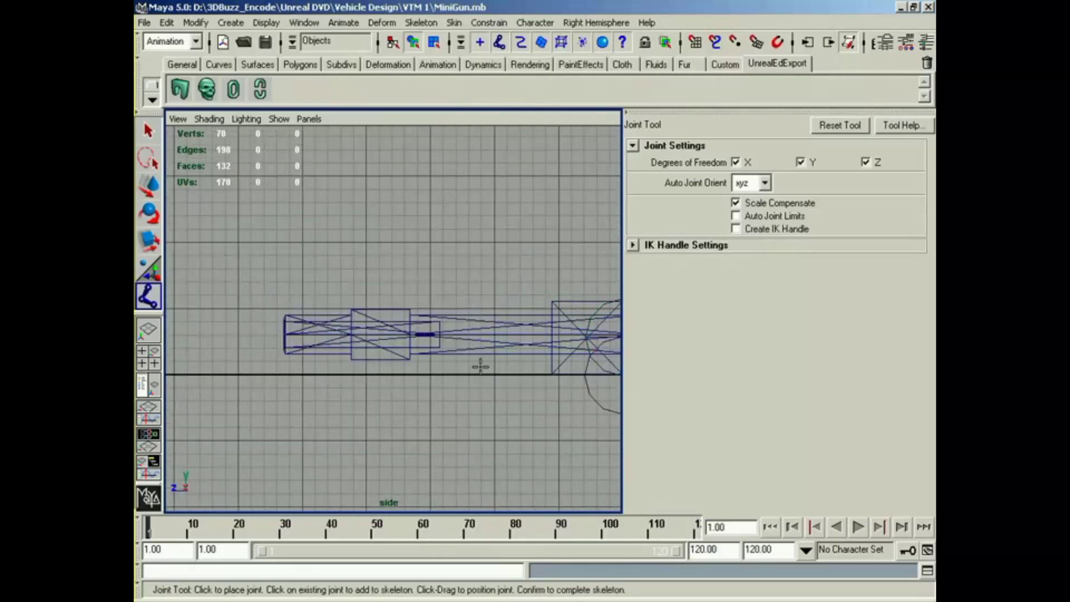
left_click_drag(267, 334, 285, 332)
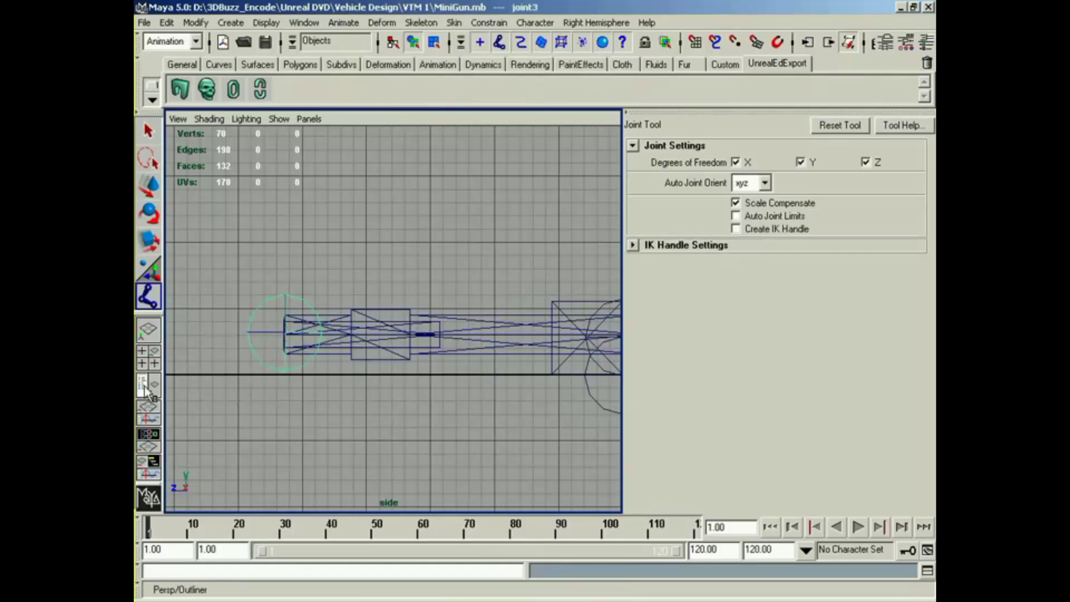
Switch to the Persp/Outliner layout with the channel values shown, and rename joint1 as root.
left_click(148, 390)
key("ctrl+a")
key("ctrl+a")
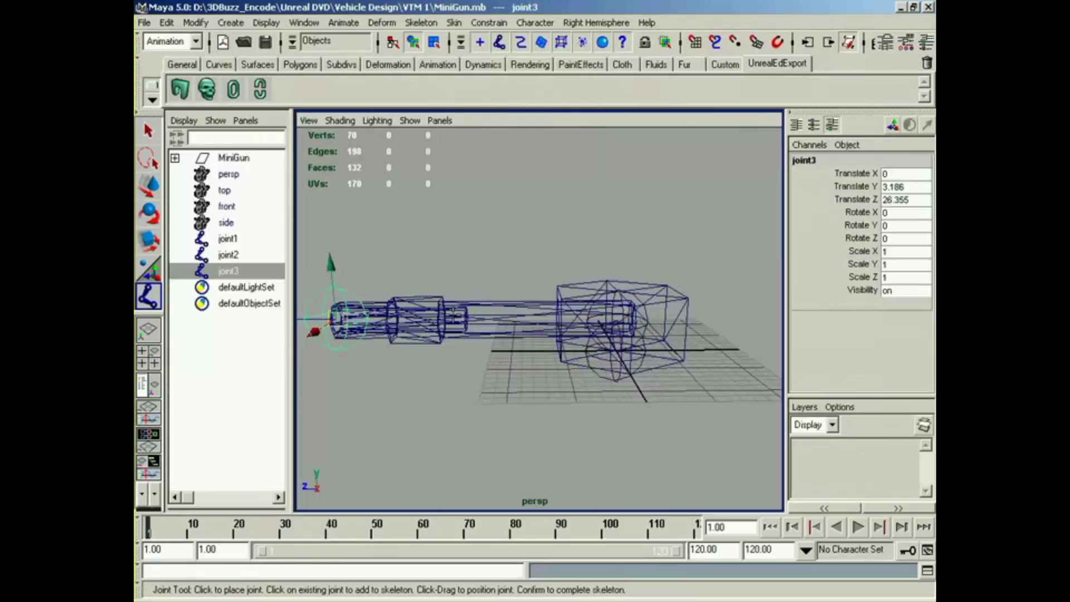
left_click(241, 240)
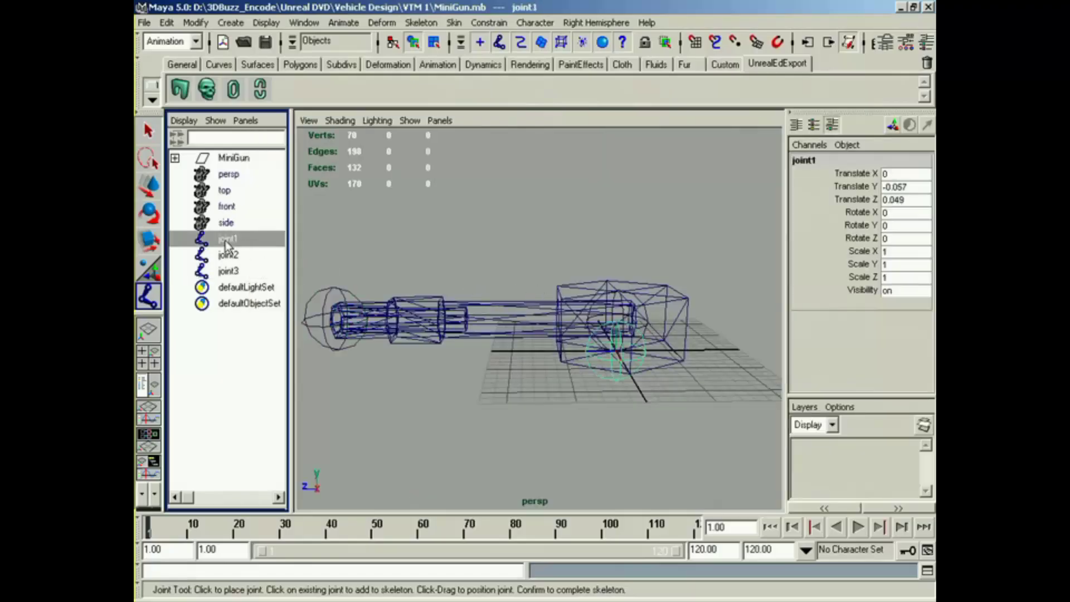
double_click(228, 239)
type("root")
key("Return")
Rename joint2 as GunRotation and joint3 as GunFire.
double_click(233, 255)
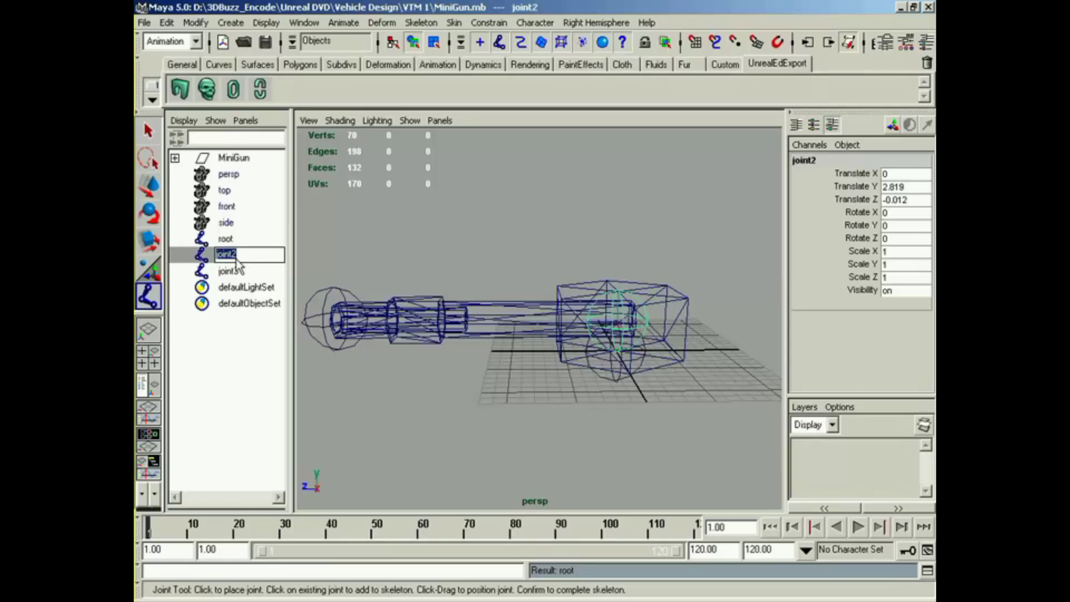
type("GunRotation")
key("Return")
double_click(238, 270)
type("GunFire")
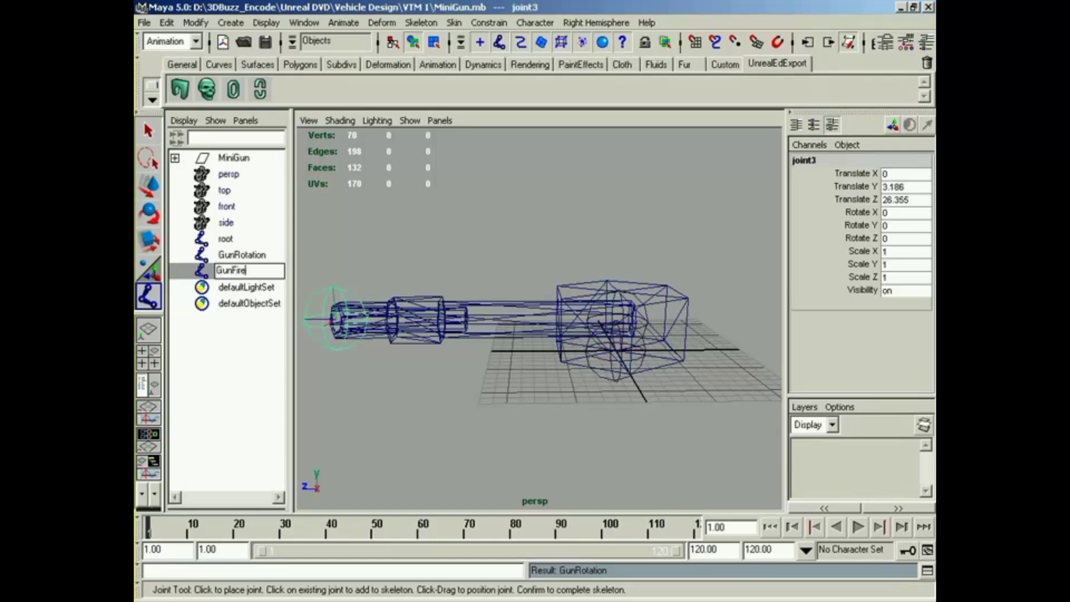
key("Return")
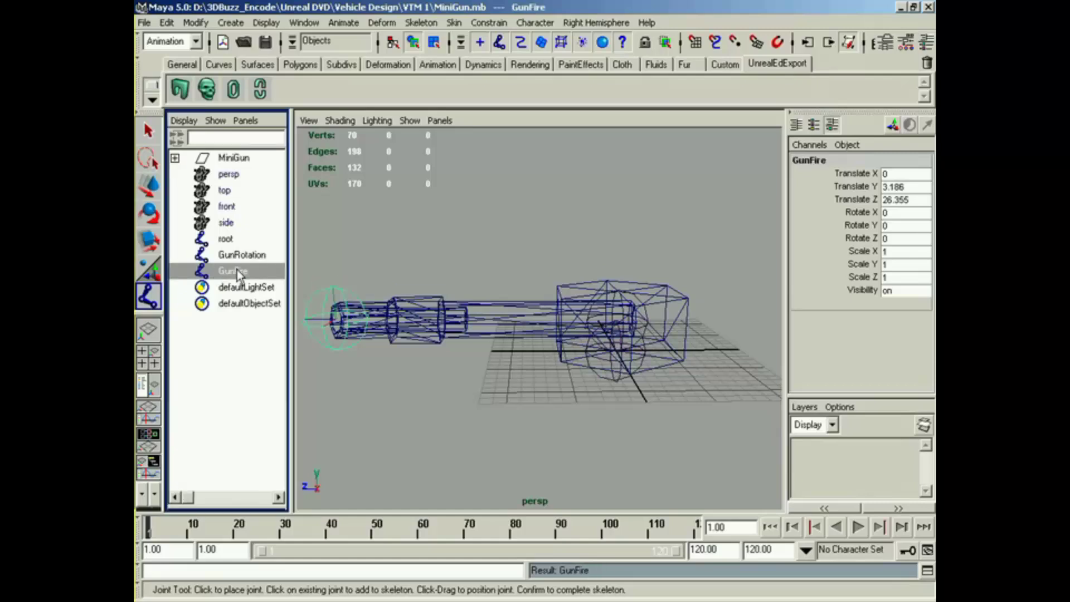
Set Rotate X and Rotate Y to -90 on both the unparented GunRotation and GunFire joints.
middle_click_drag(237, 271, 241, 255)
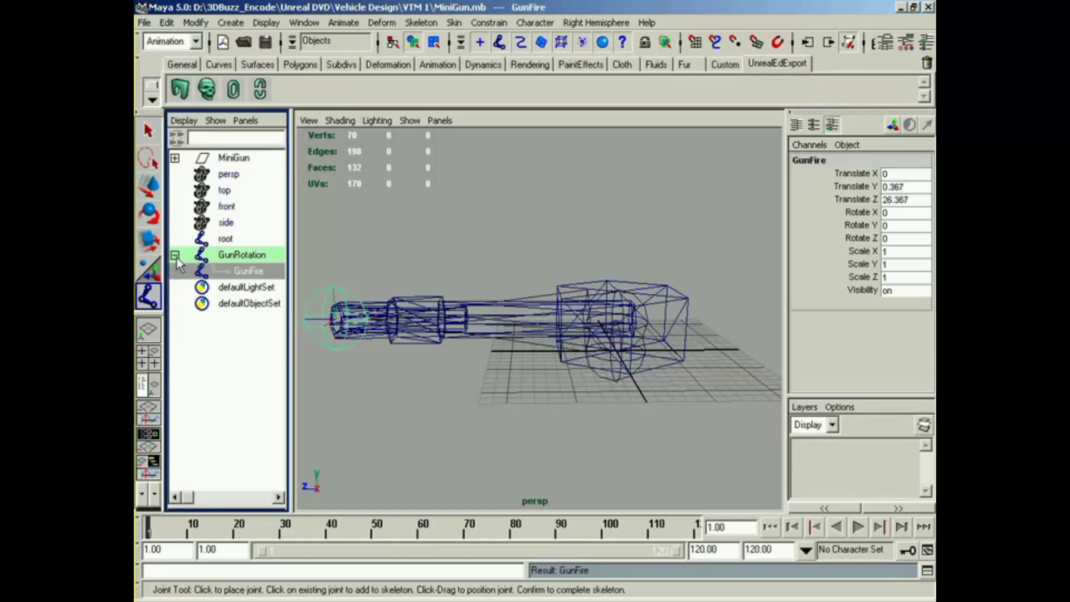
key("ctrl+z")
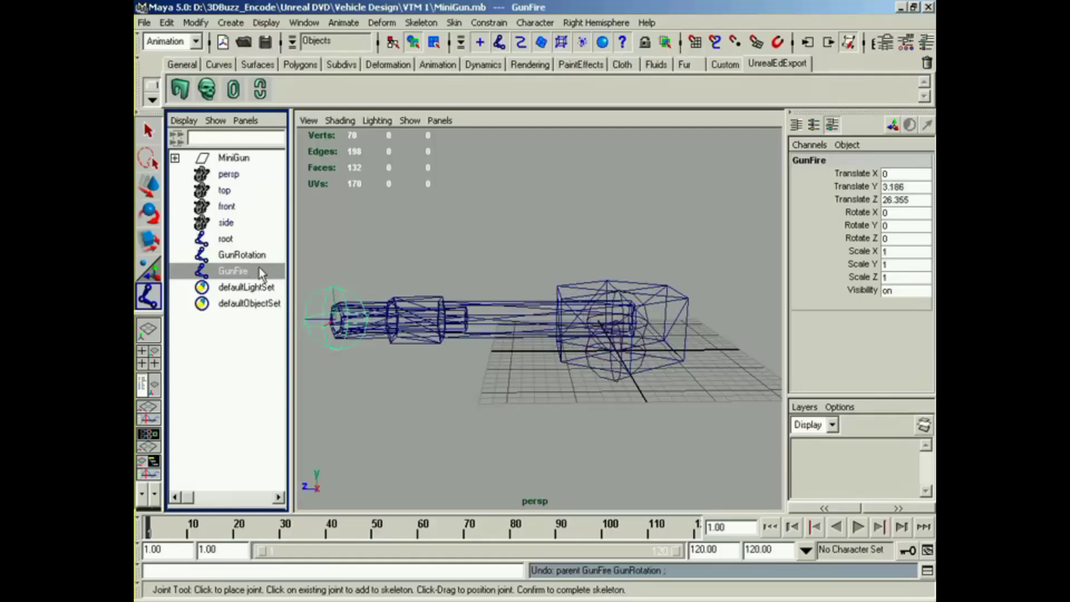
left_click(241, 255, "ctrl")
left_click_drag(905, 213, 903, 229)
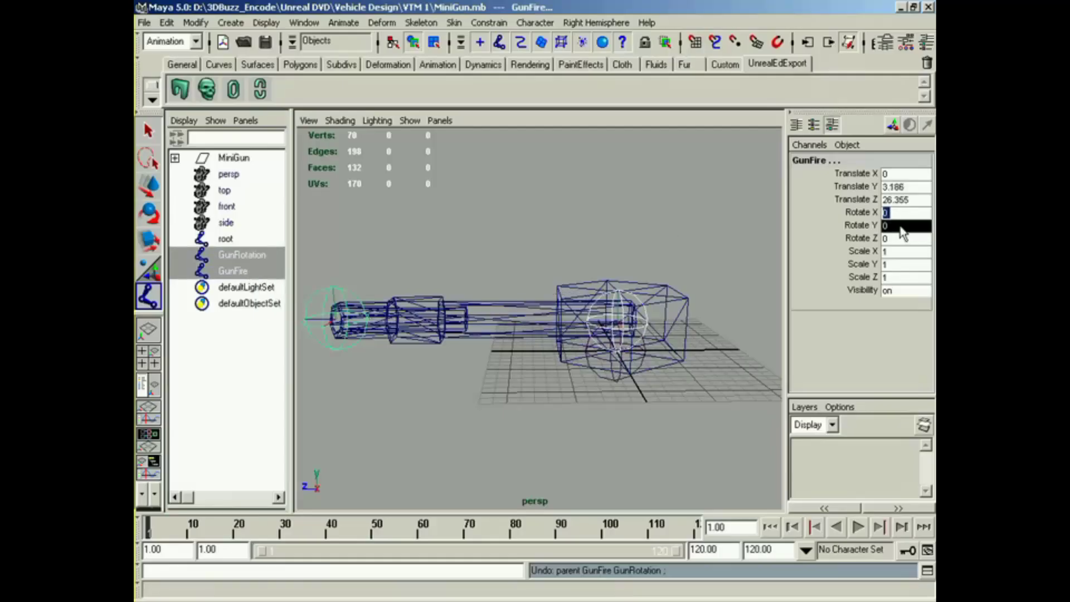
type("-90")
key("Return")
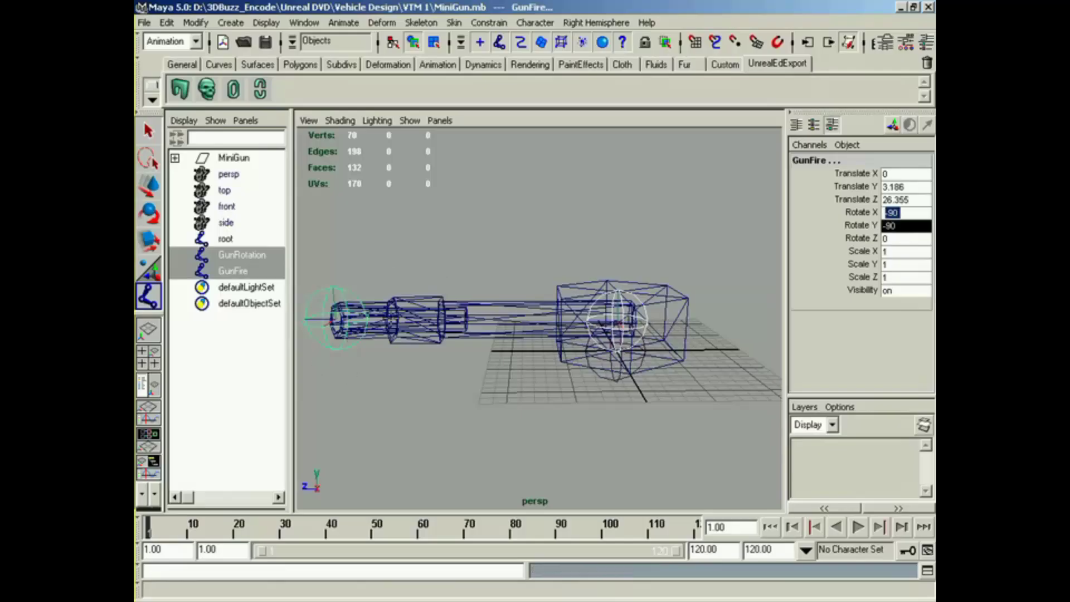
Parent GunFire under GunRotation and GunRotation under root, and expand the joint hierarchy.
middle_click_drag(241, 270, 225, 239)
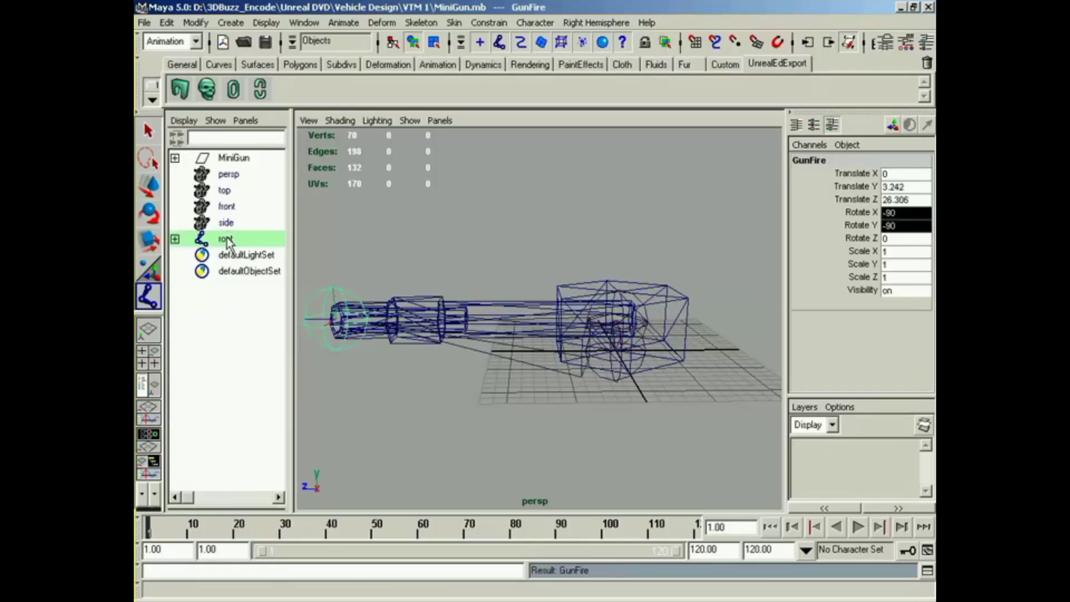
left_click(174, 238)
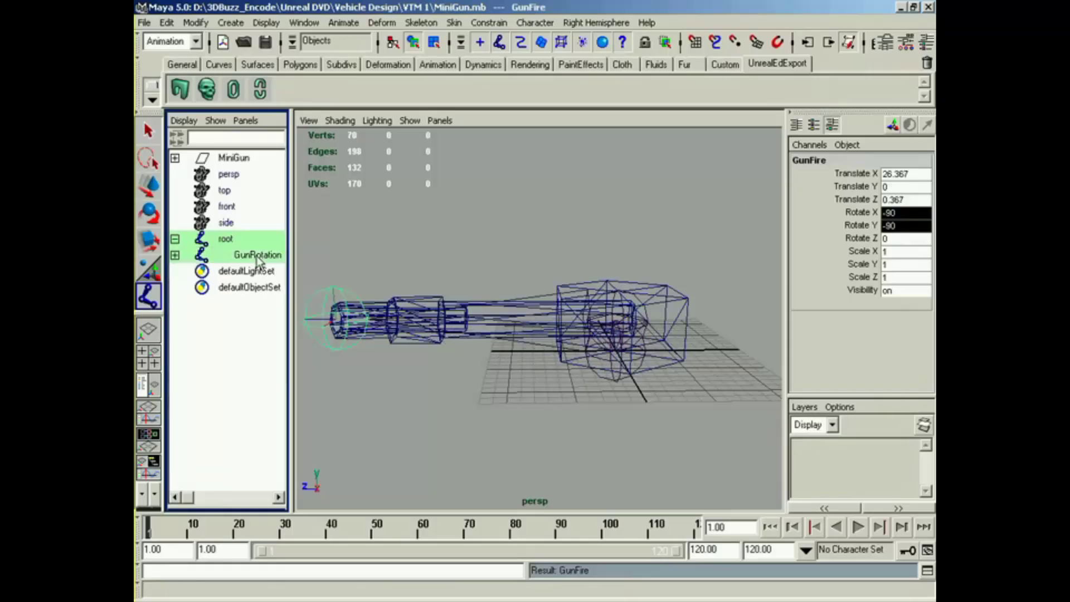
left_click(175, 255)
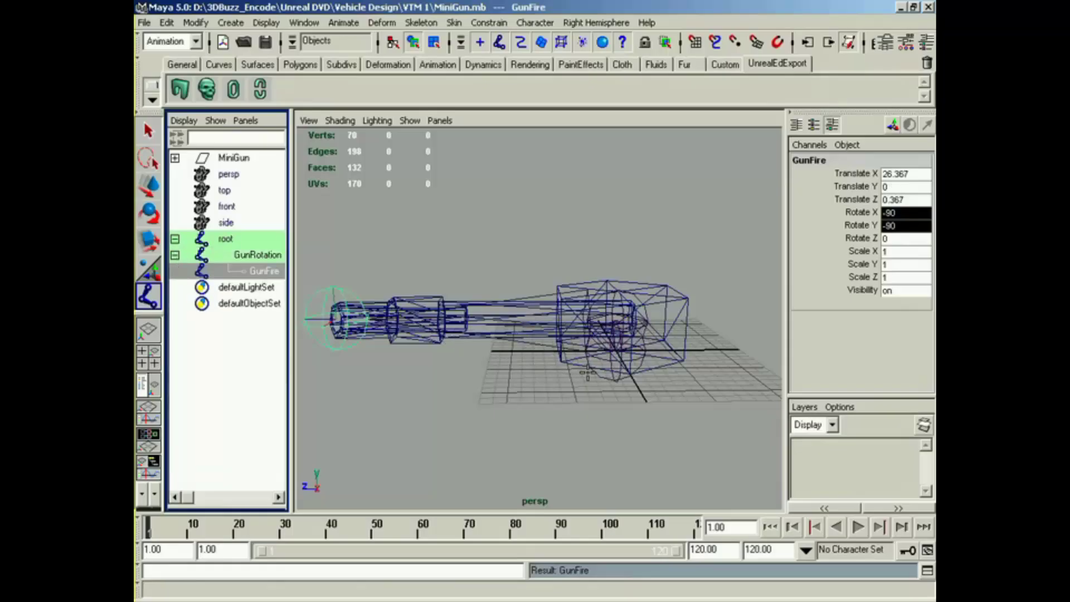
Reduce the joint display scale to 2.42.
middle_click_drag(587, 372, 580, 375, "alt")
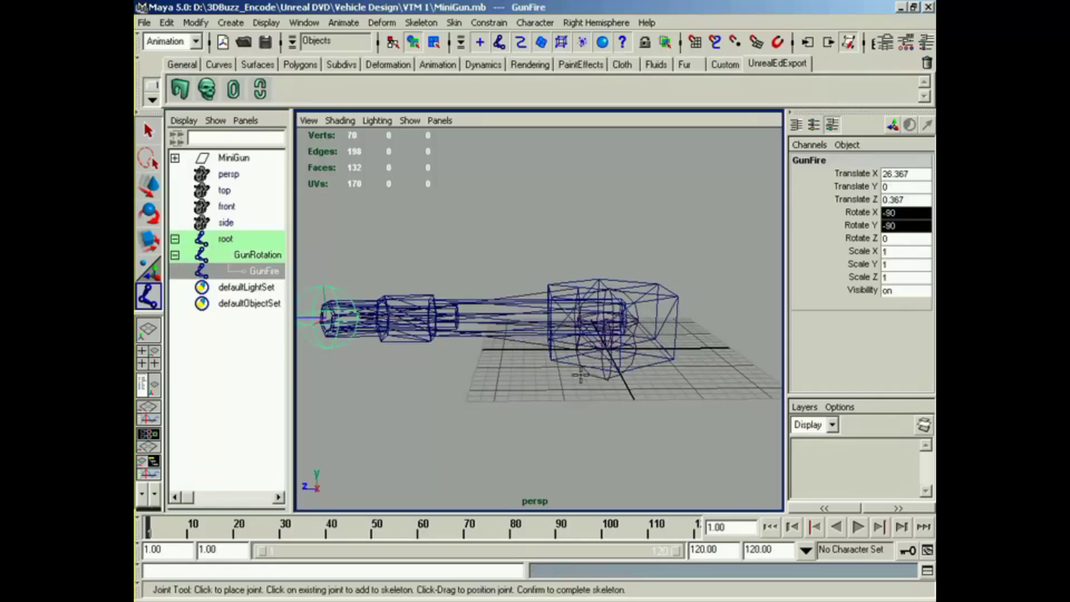
left_click(266, 23)
mouse_move(332, 311)
left_click(412, 370)
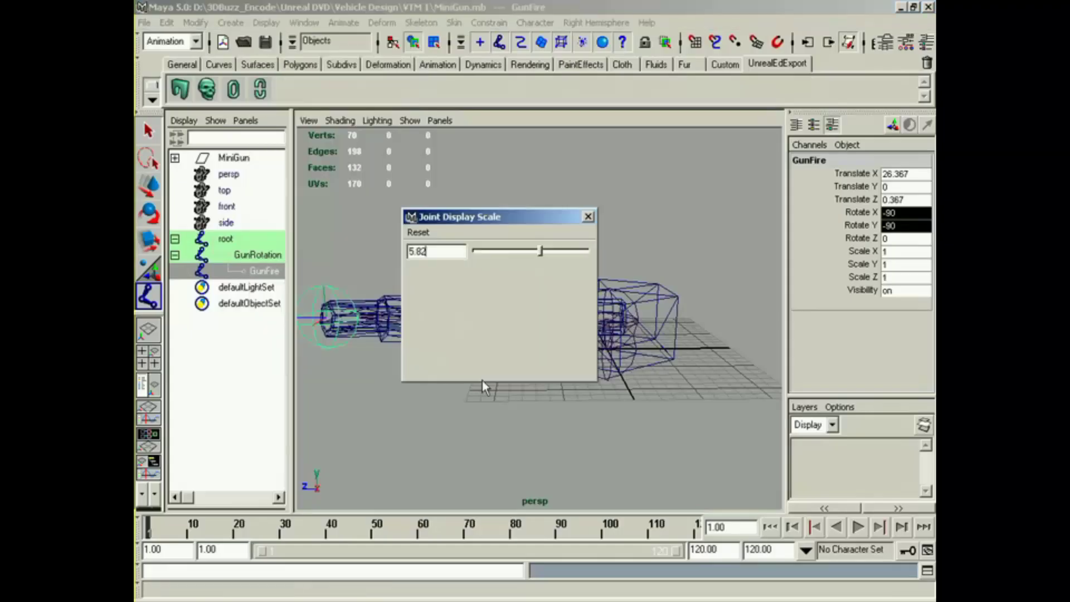
left_click_drag(537, 250, 500, 261)
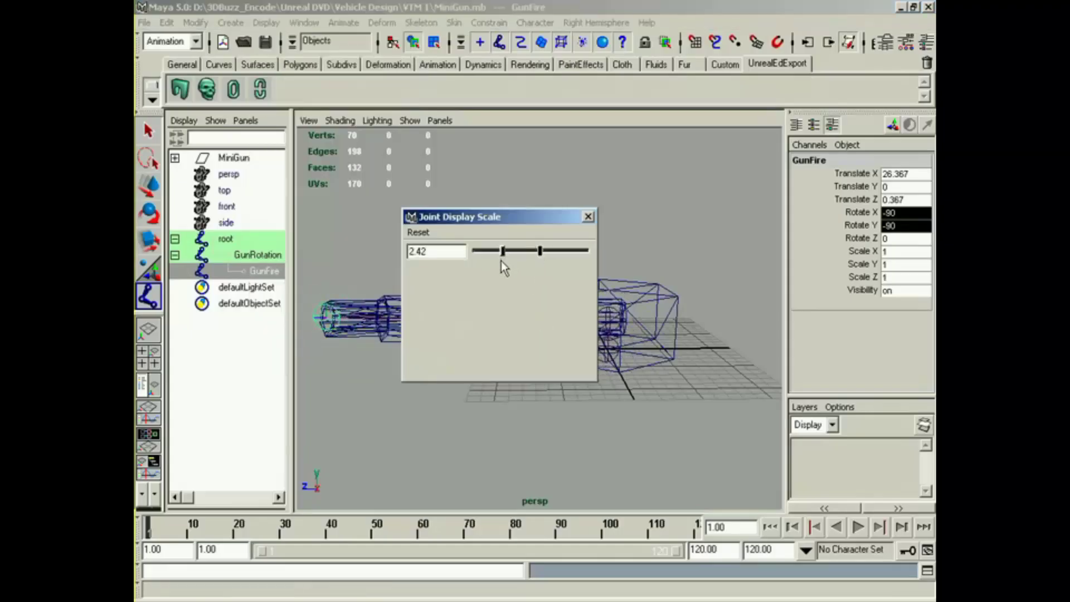
left_click(589, 218)
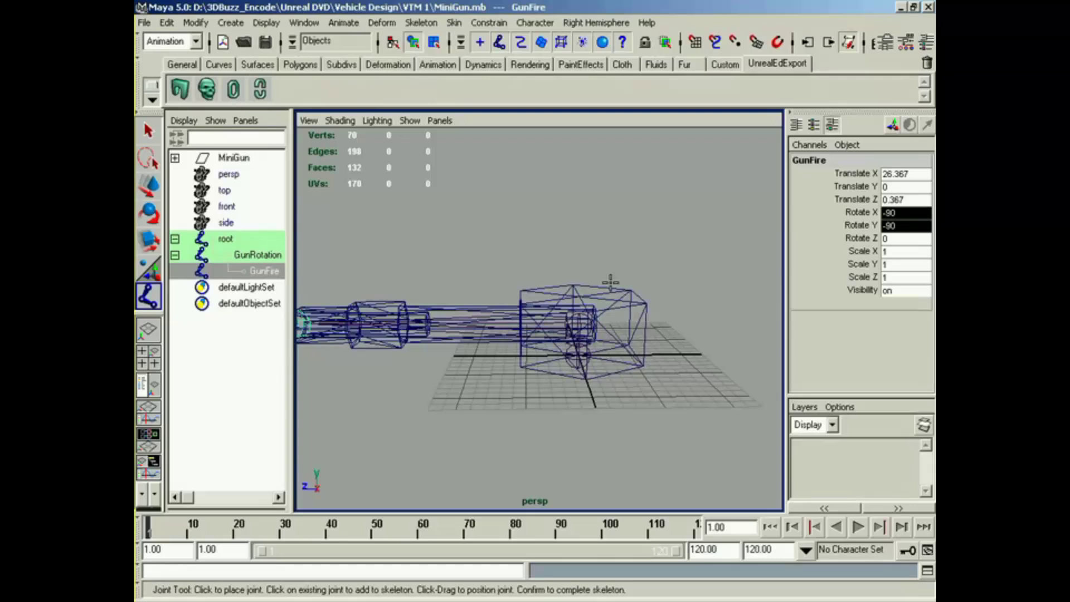
Hide the polygon meshes in the perspective view and examine the joint chain on its own.
left_click(410, 121)
left_click(451, 238)
left_click_drag(622, 384, 603, 375, "alt")
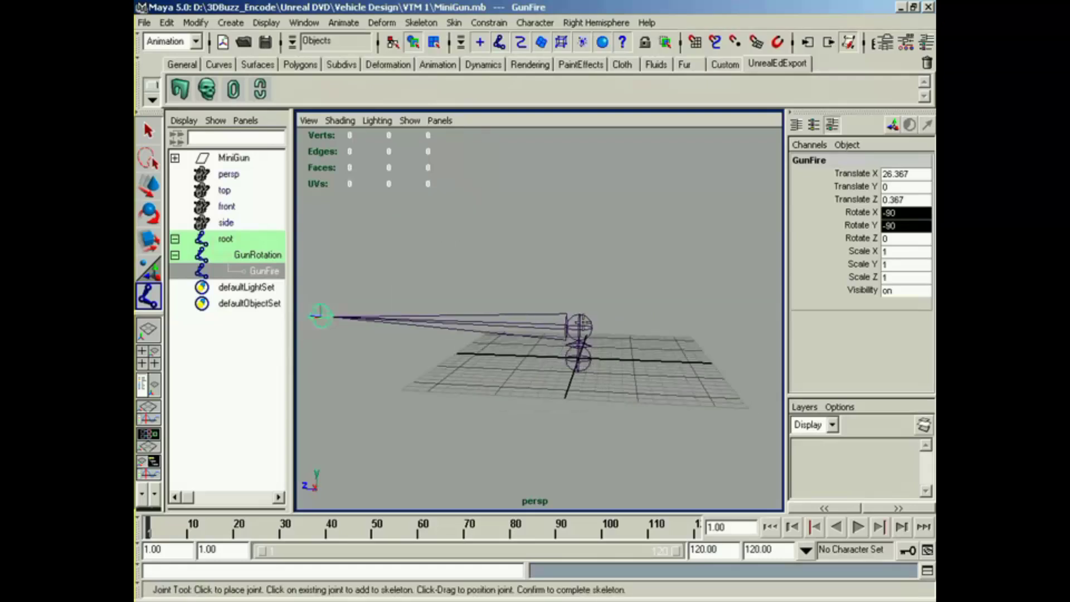
middle_click_drag(485, 344, 544, 339, "alt")
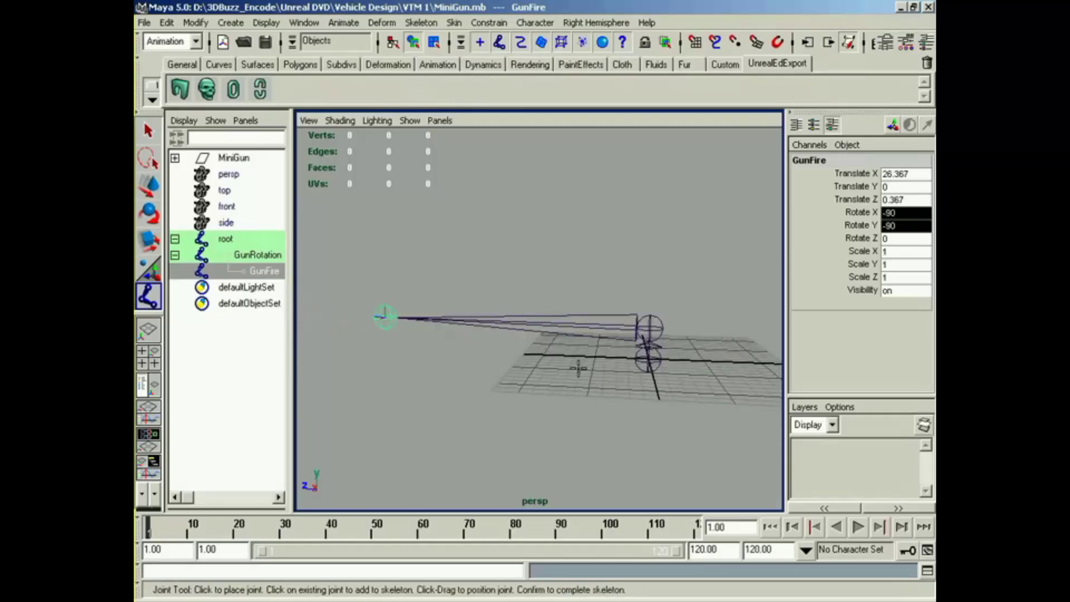
left_click_drag(579, 369, 657, 375, "alt")
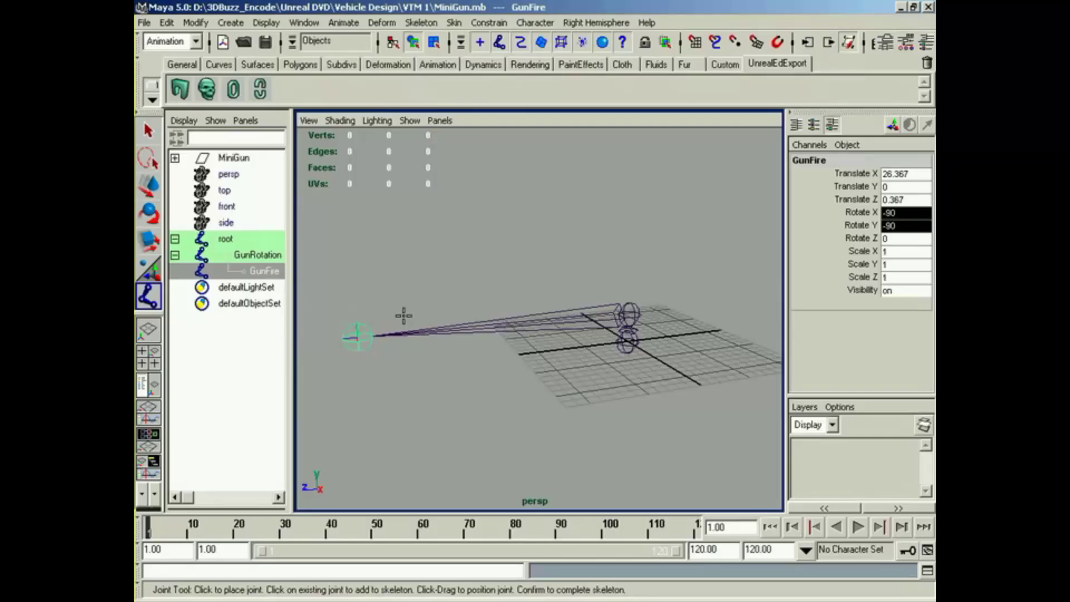
Set the root joint's Translate Y and Translate Z to 0.
left_click(225, 239)
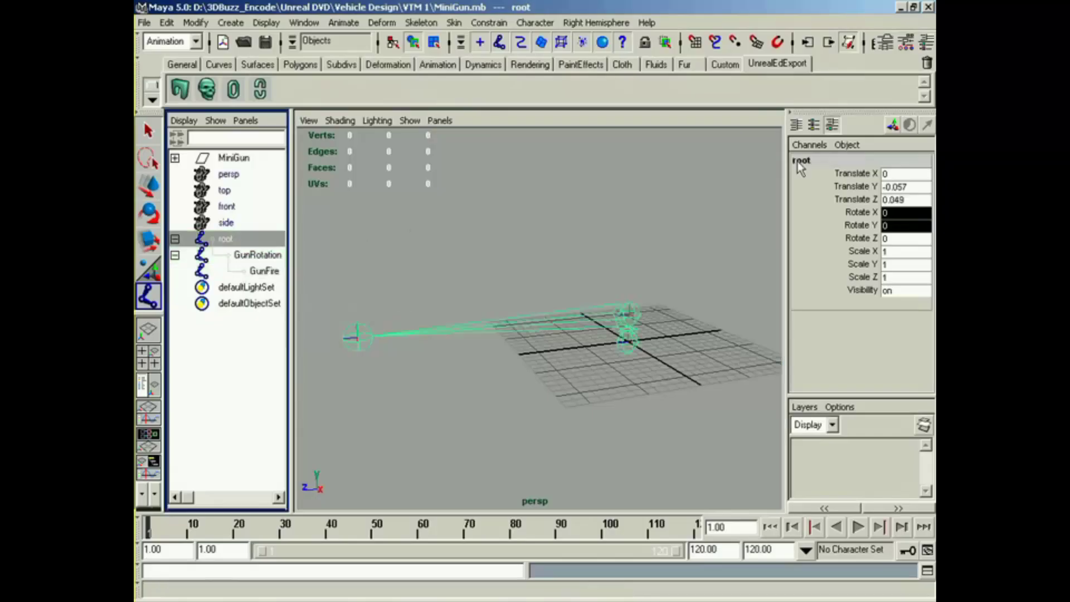
left_click_drag(897, 187, 910, 207)
type("0")
key("Return")
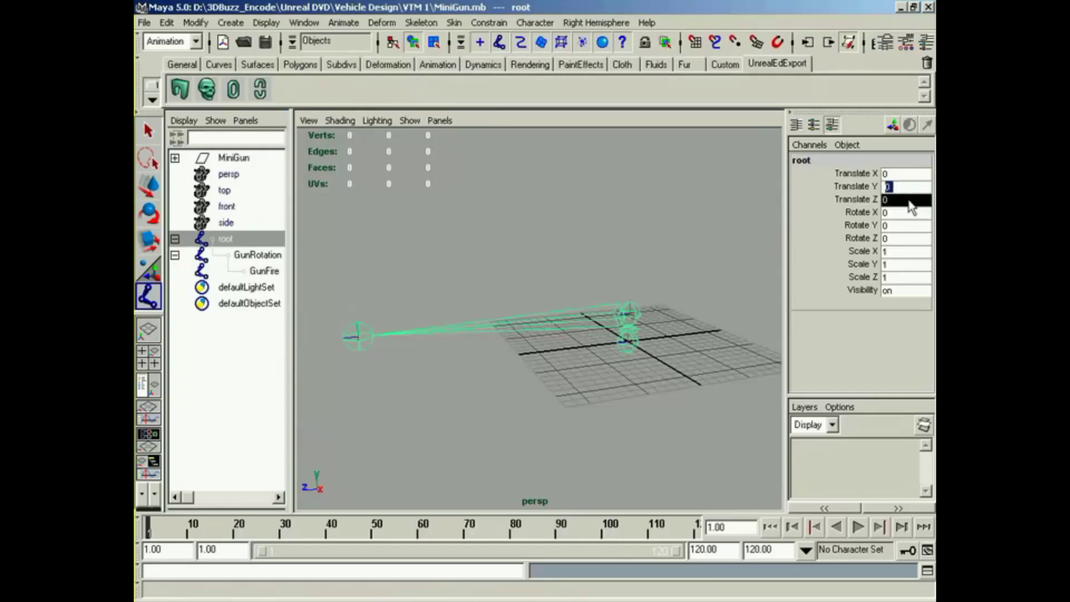
Show the polygon meshes in the perspective view again and turn on textured shading.
left_click(257, 254)
mouse_move(613, 340)
left_mouse_down("alt")
mouse_move(627, 341)
mouse_move(371, 344)
mouse_move(569, 343)
mouse_move(628, 357)
left_mouse_up("alt")
left_click(410, 121)
left_click(446, 236)
key("6")
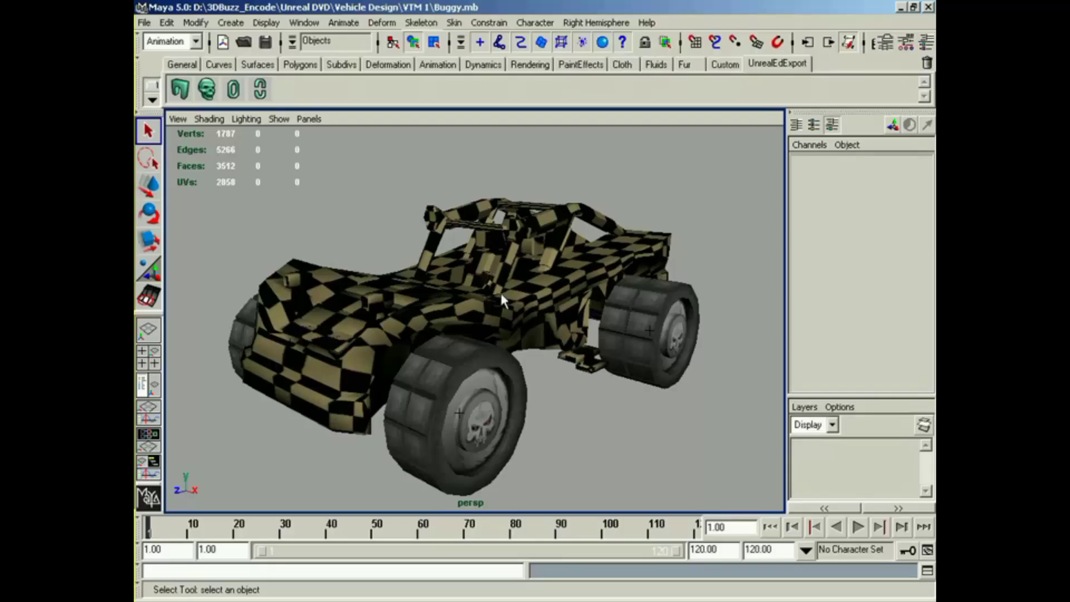
left_click(377, 322)
left_click(399, 374)
left_click(349, 417)
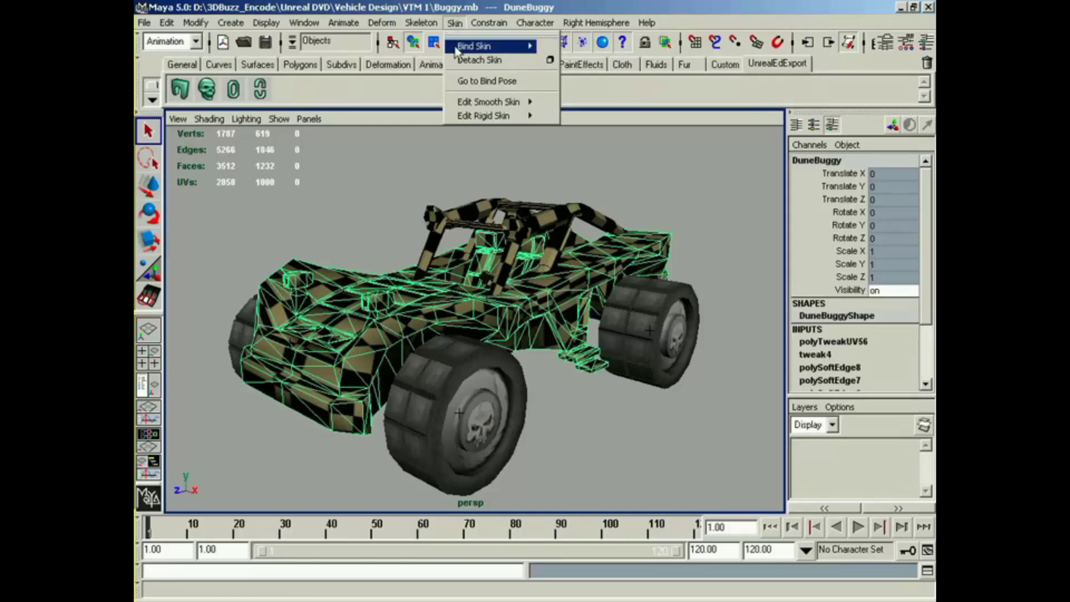
mouse_move(467, 48)
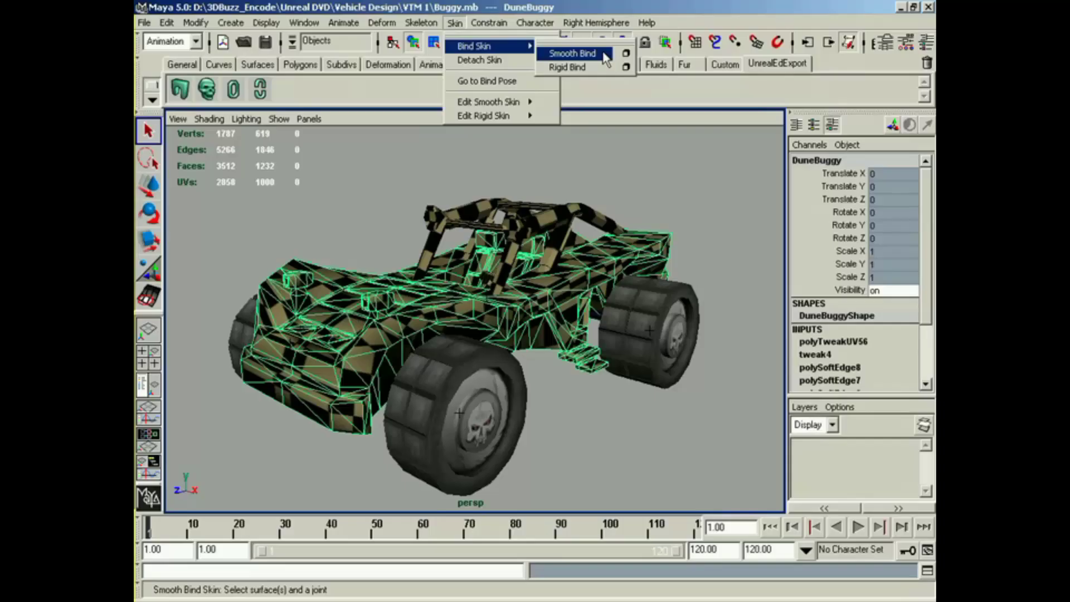
left_click(626, 5)
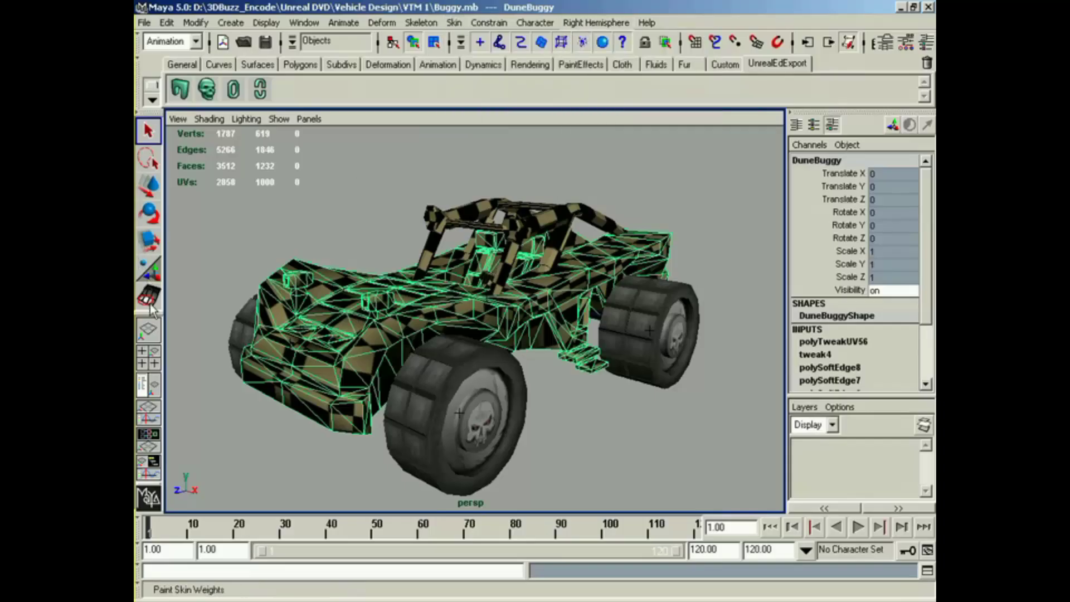
Show the Outliner beside the perspective view, select root together with Buggy, and bring up the Smooth Bind options.
left_click(148, 385)
left_click(229, 239)
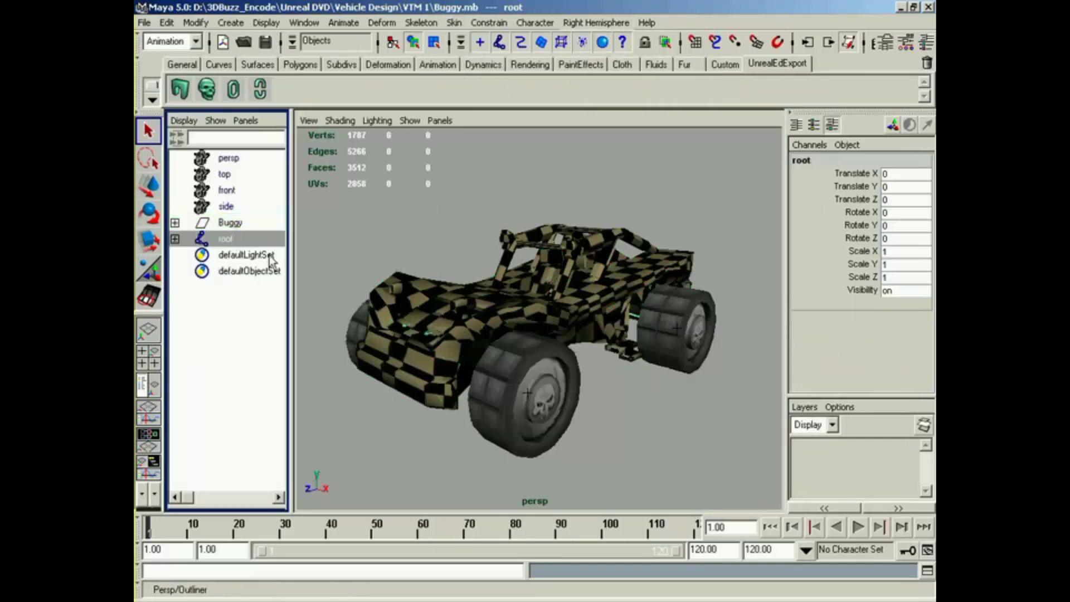
left_click(230, 223, "ctrl")
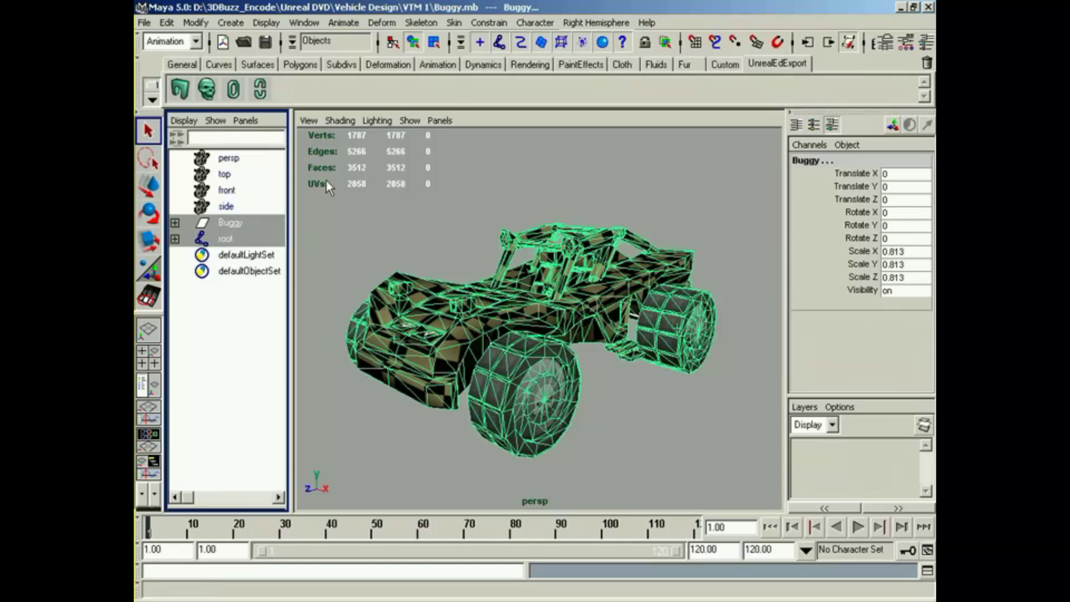
left_click(454, 23)
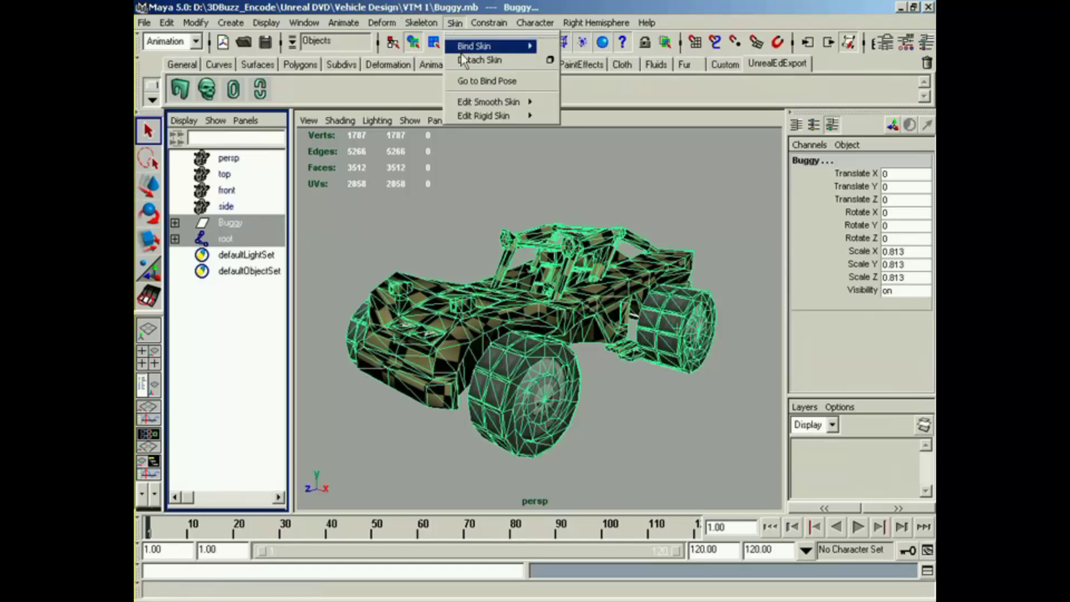
mouse_move(496, 46)
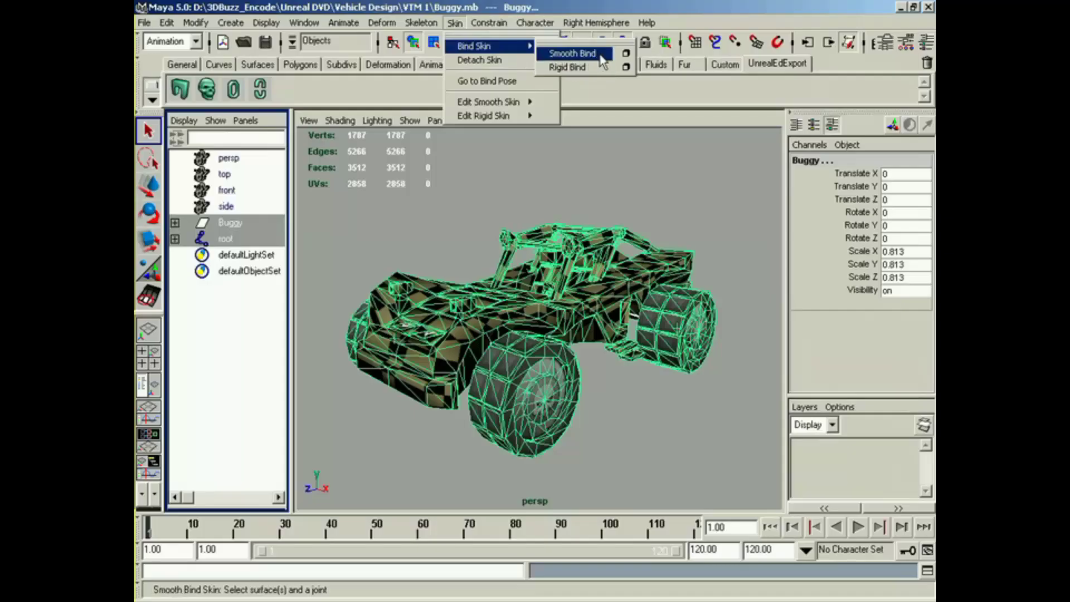
left_click(626, 53)
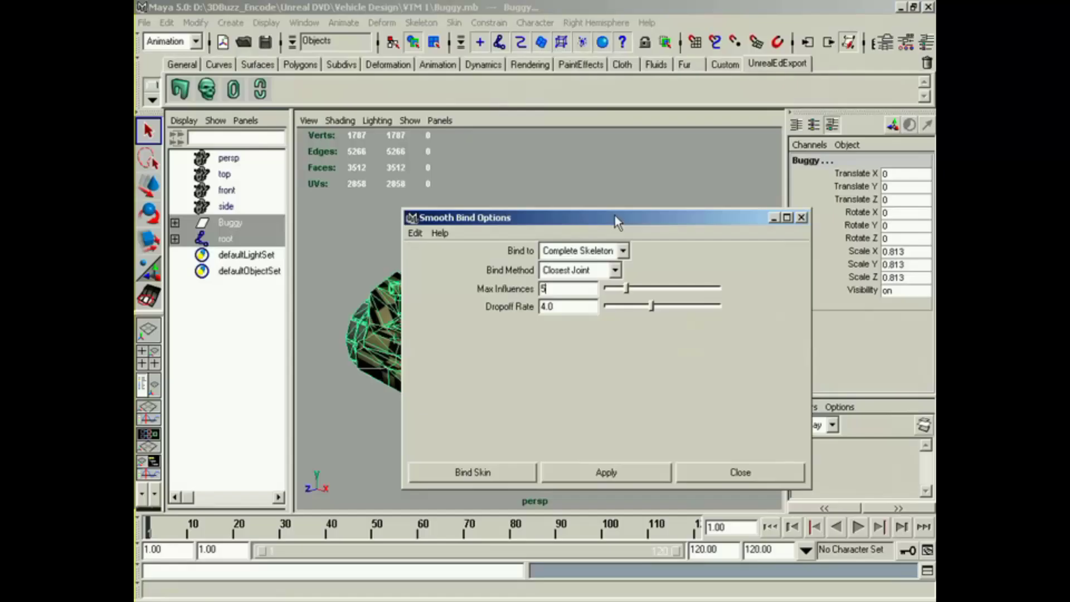
left_click_drag(614, 215, 694, 43)
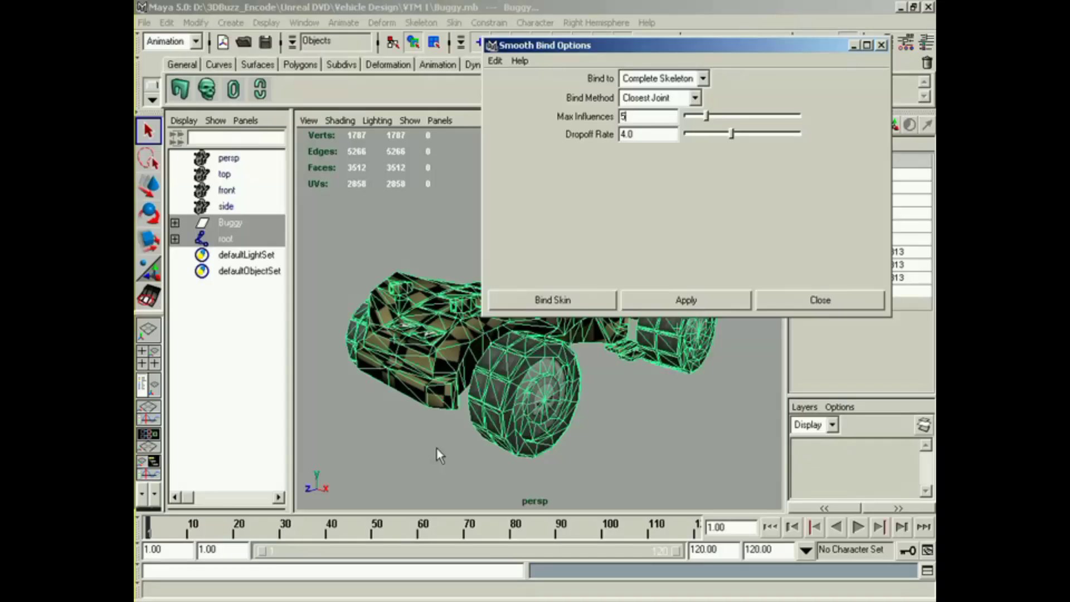
Smooth bind the buggy to the complete skeleton with Closest Joint, 5 max influences and a 4.0 dropoff rate, and review root's output skin clusters.
left_click(703, 78)
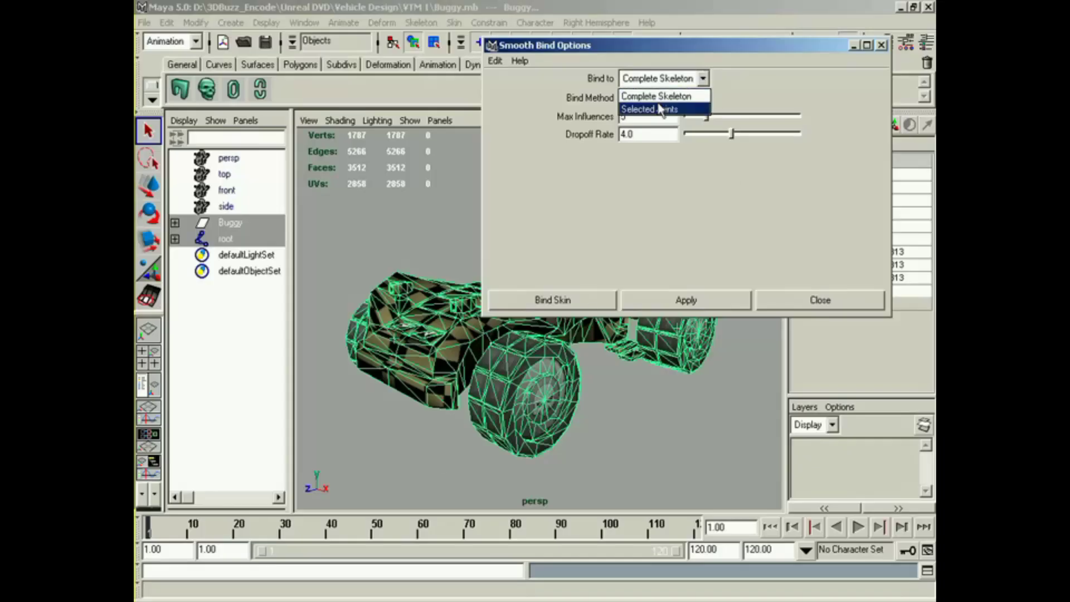
left_click(789, 85)
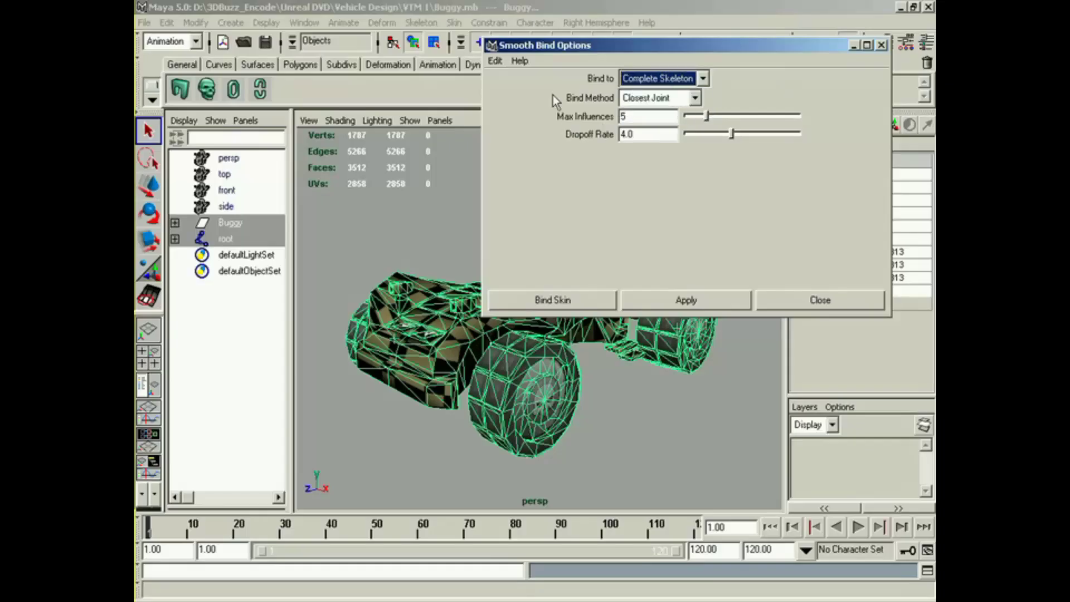
left_click(694, 99)
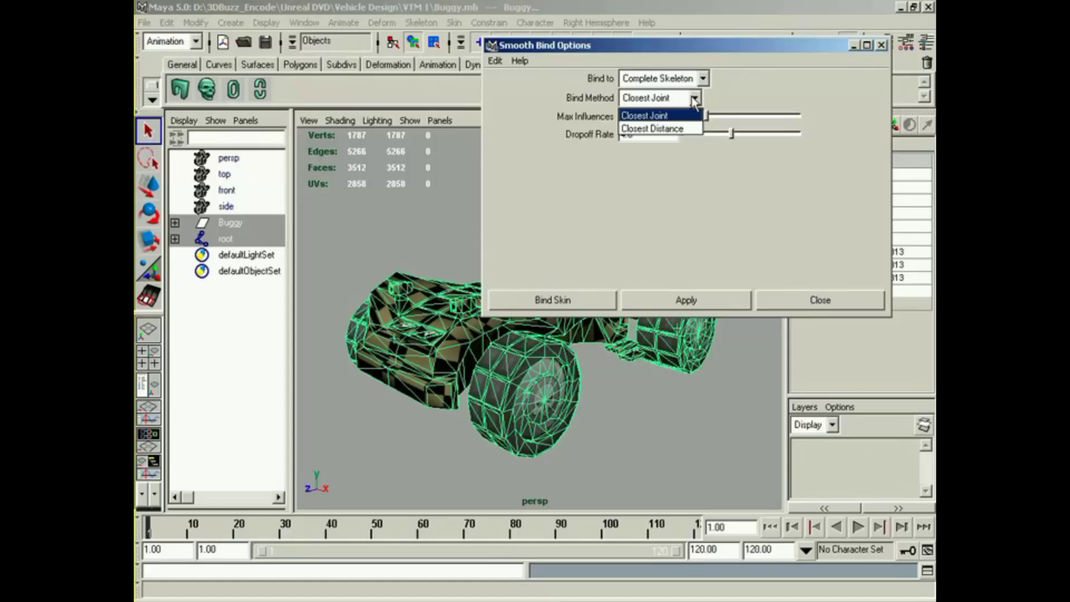
left_click(718, 82)
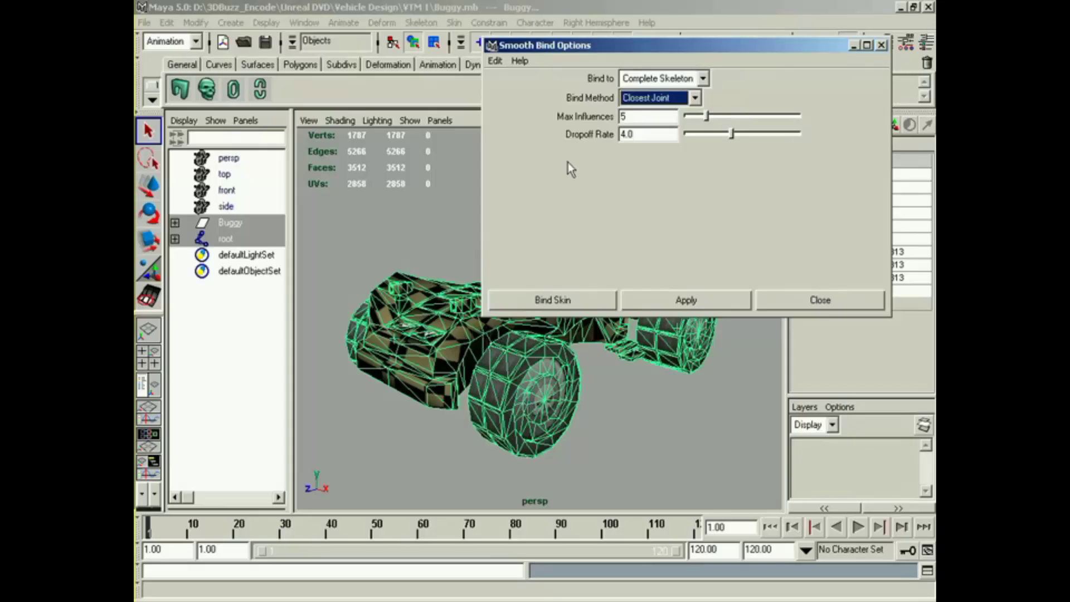
left_click_drag(569, 44, 703, 26)
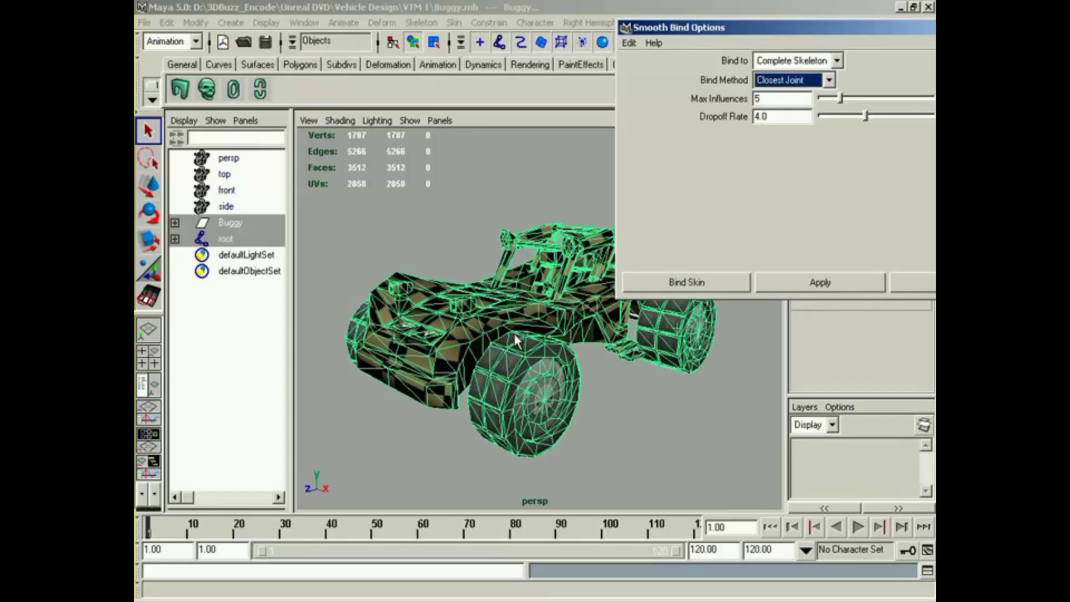
left_click(829, 79)
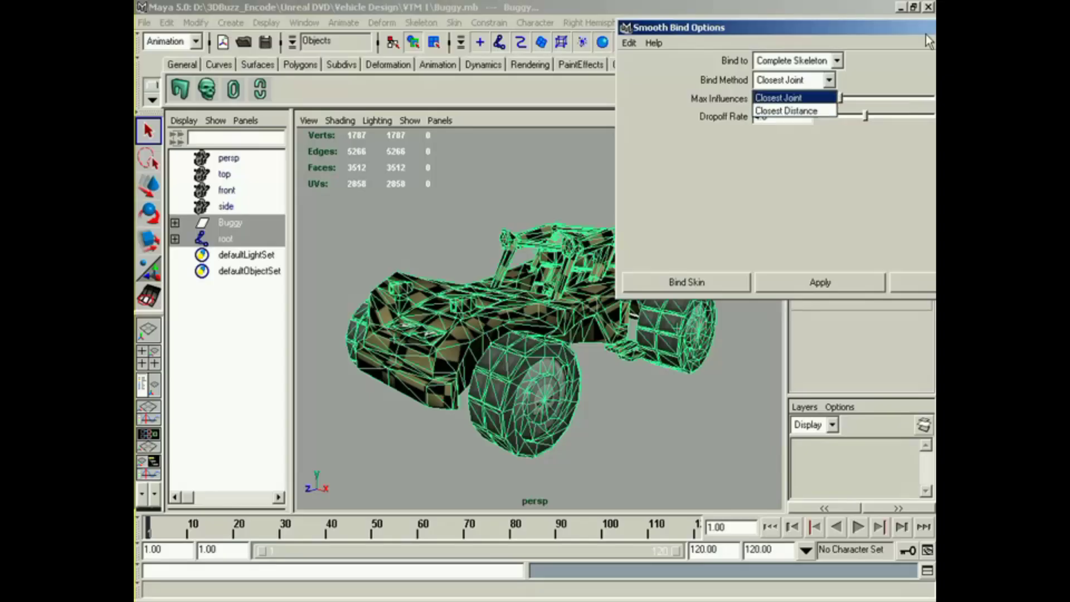
left_click(783, 98)
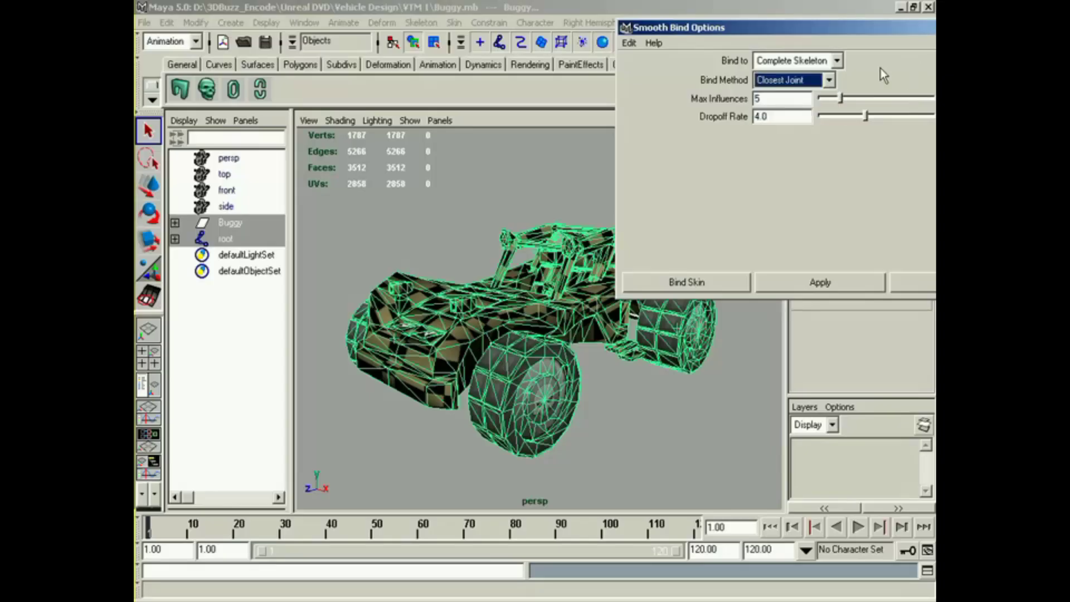
double_click(773, 116)
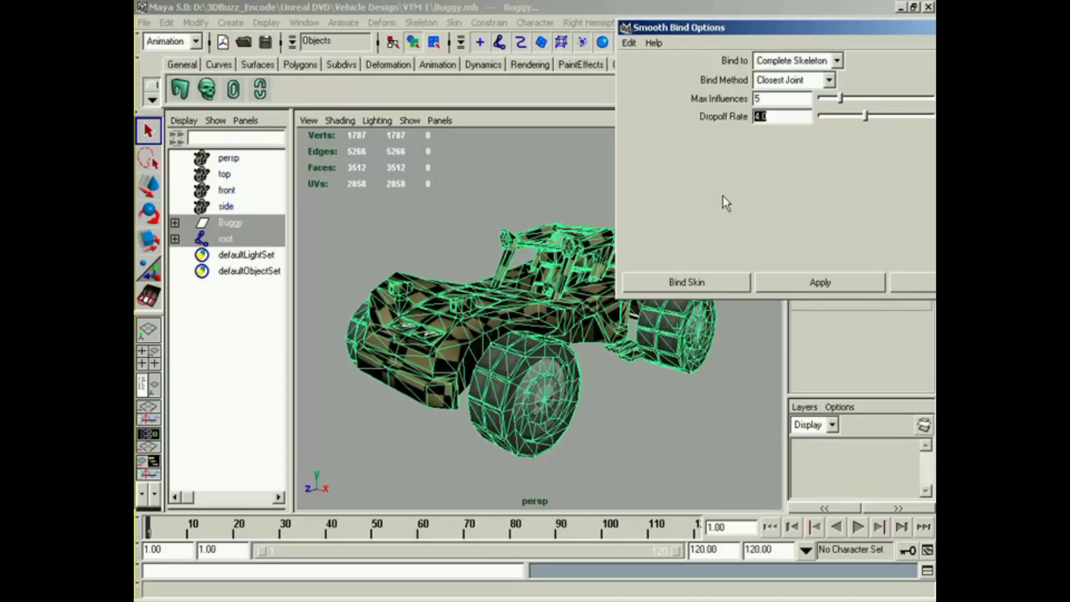
left_click(651, 282)
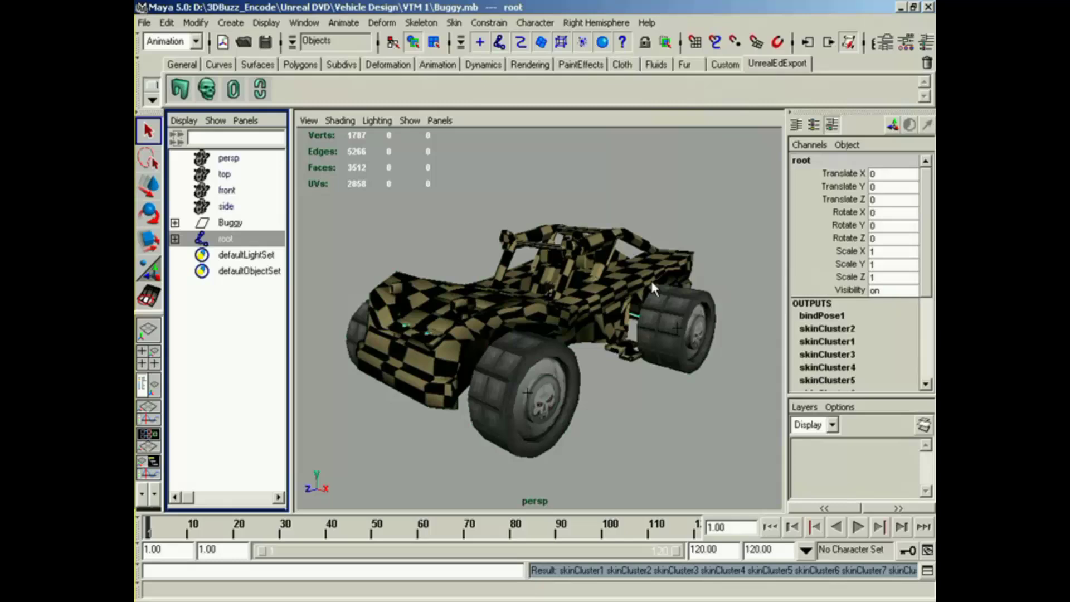
scroll(808, 287, "down", 3)
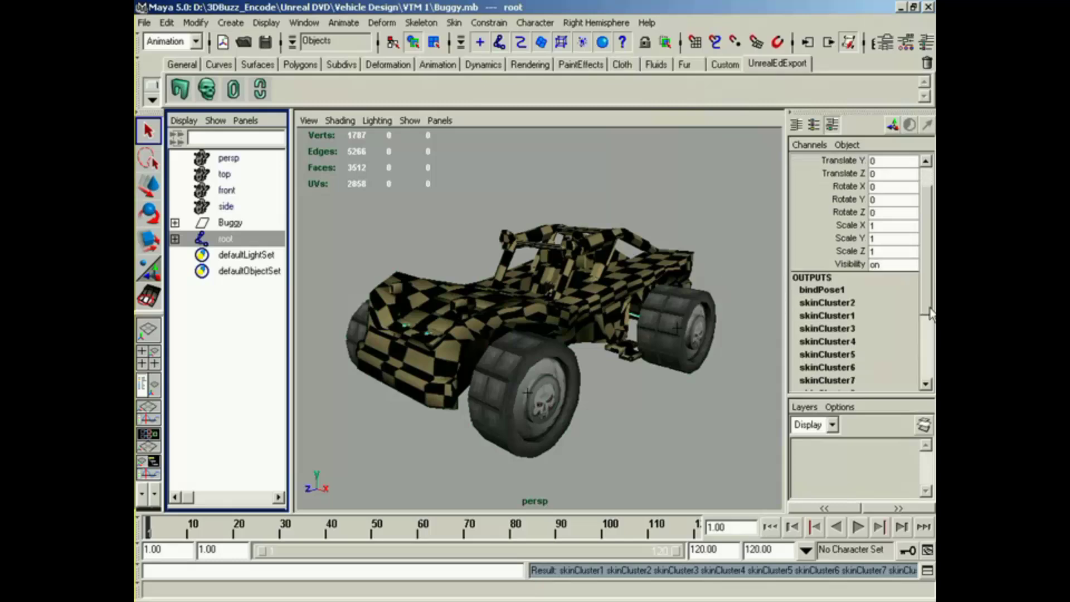
left_click_drag(926, 295, 917, 353)
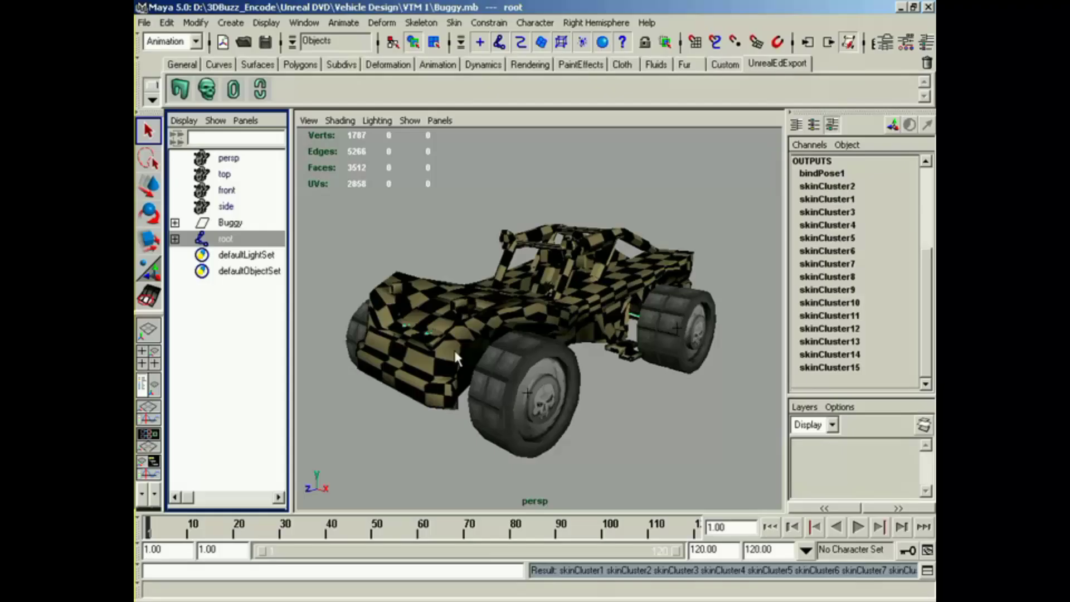
Expand the root joint's hierarchy in a widened Outliner and select the LeftFrontTIRE joint.
left_click(174, 238)
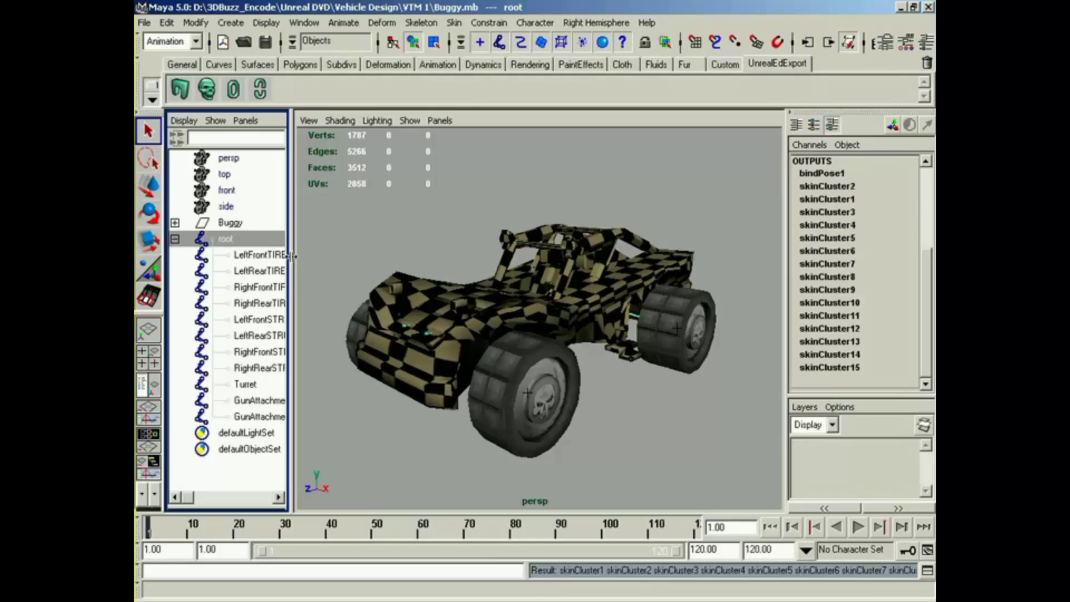
left_click_drag(291, 256, 334, 256)
left_click(257, 260)
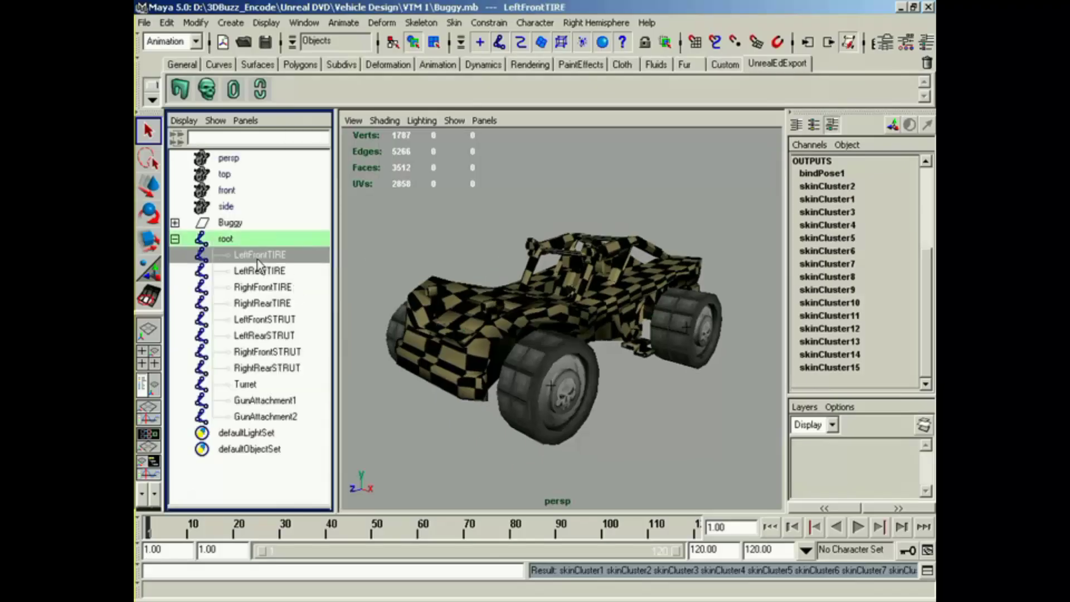
Test the left front tire's binding by spinning its joint and steering it sideways about 84 degrees, undoing each rotation.
key("e")
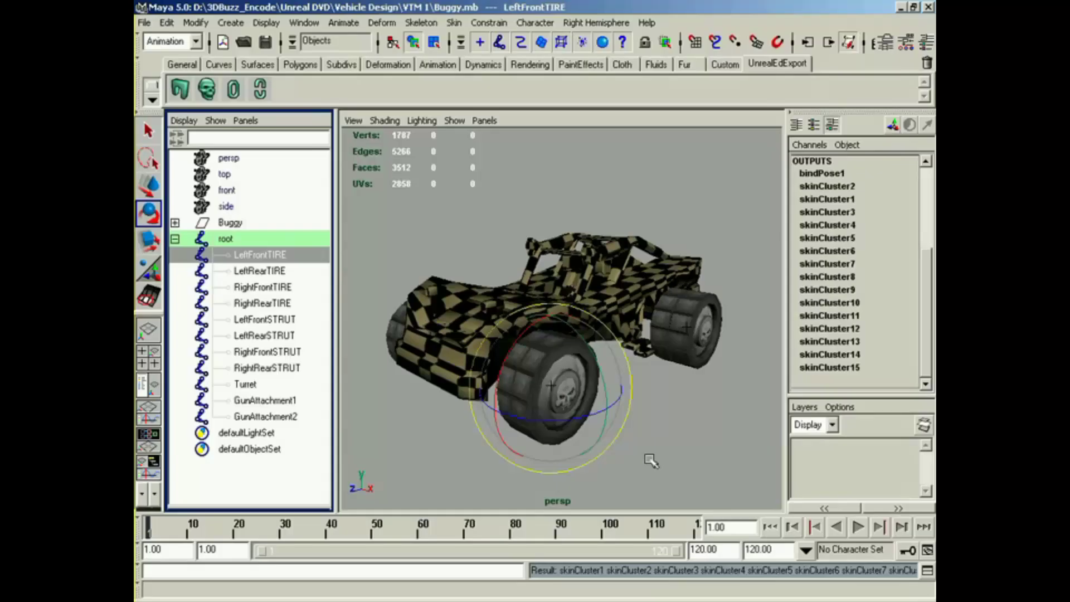
left_click(530, 331)
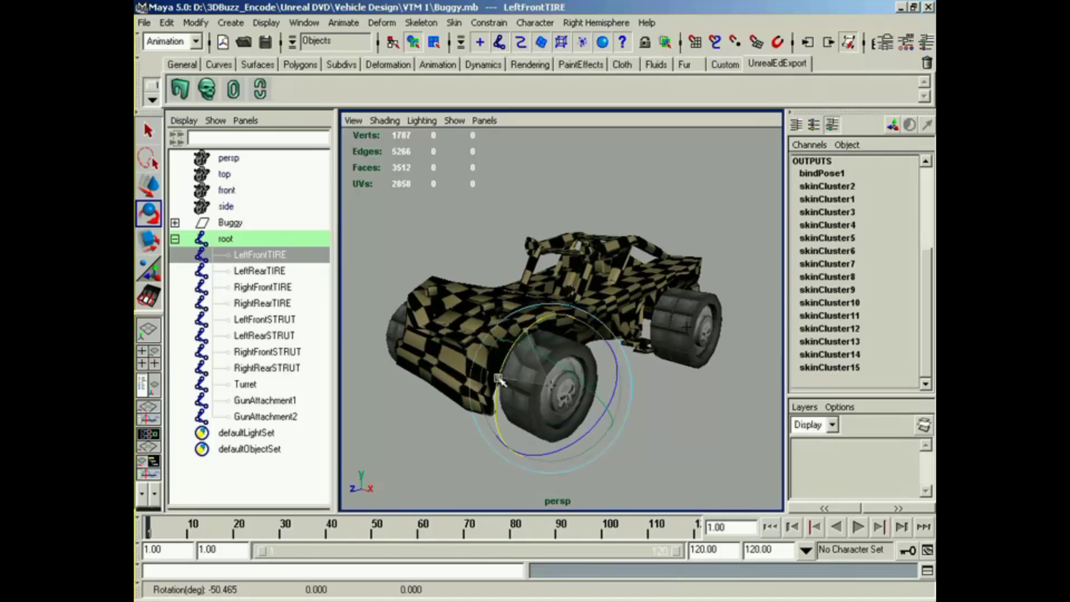
left_click_drag(495, 449, 521, 366)
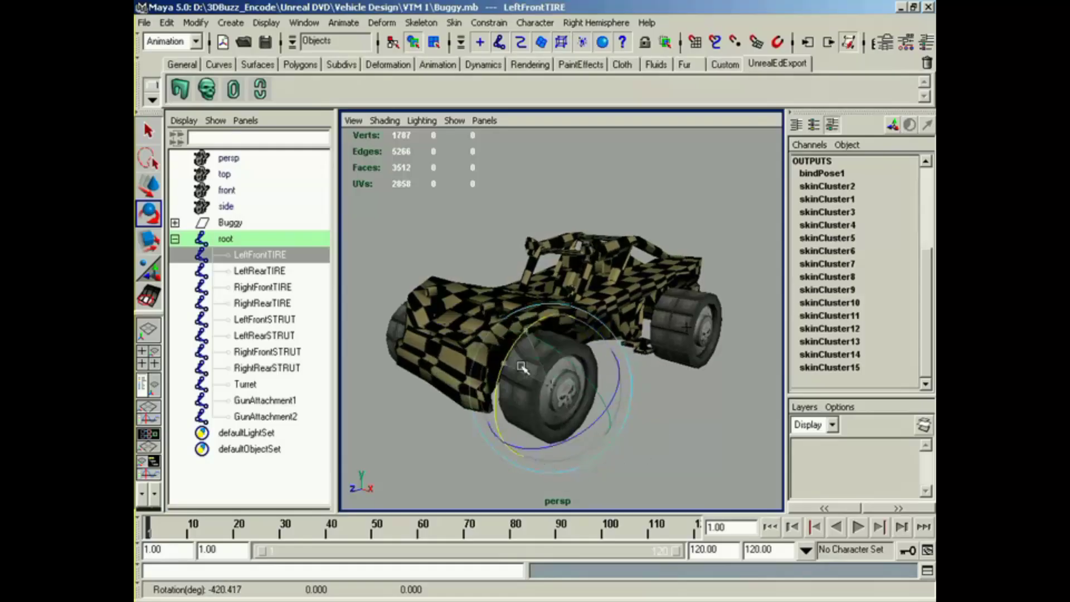
left_click_drag(496, 449, 476, 397)
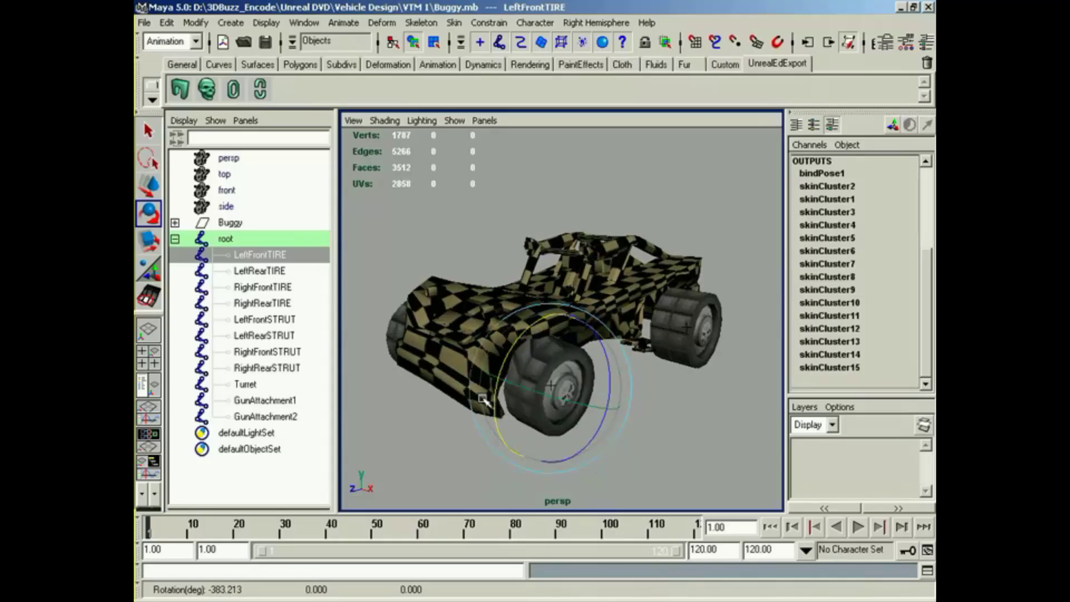
key("ctrl+z")
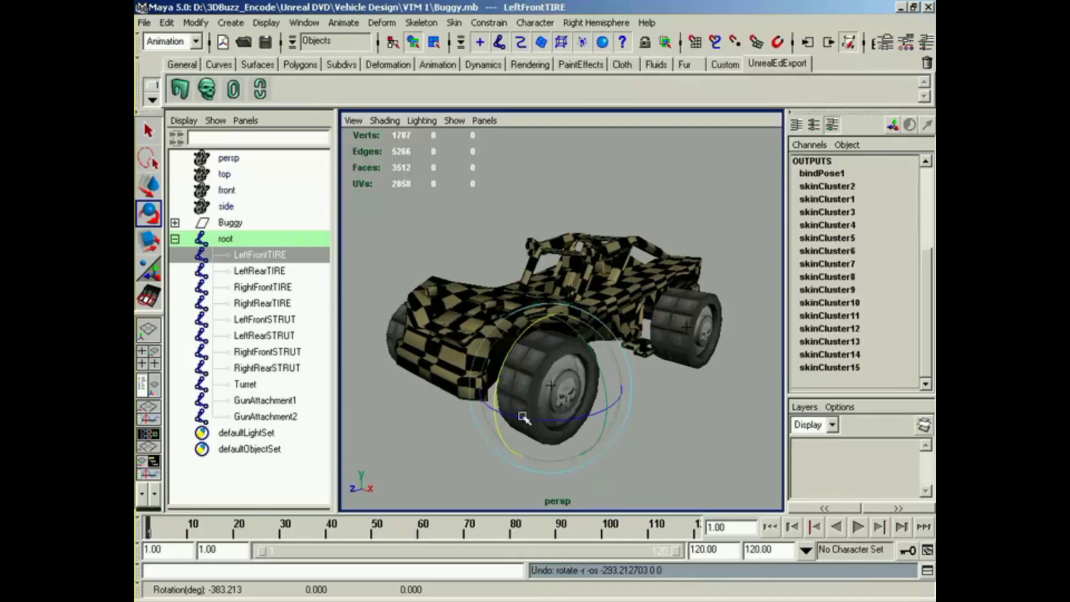
left_click_drag(523, 418, 648, 442)
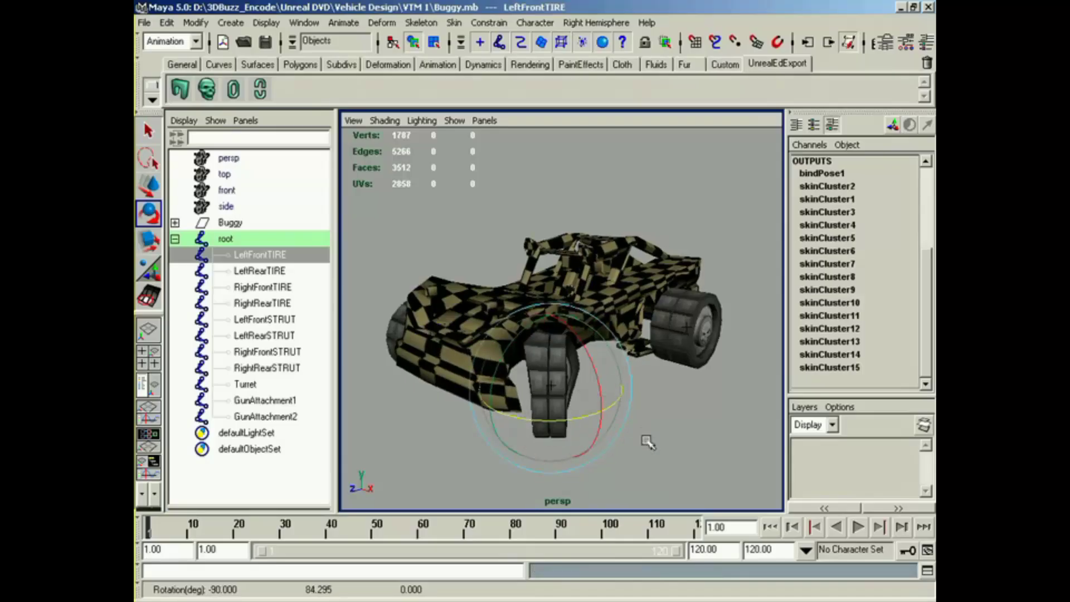
key("ctrl+z")
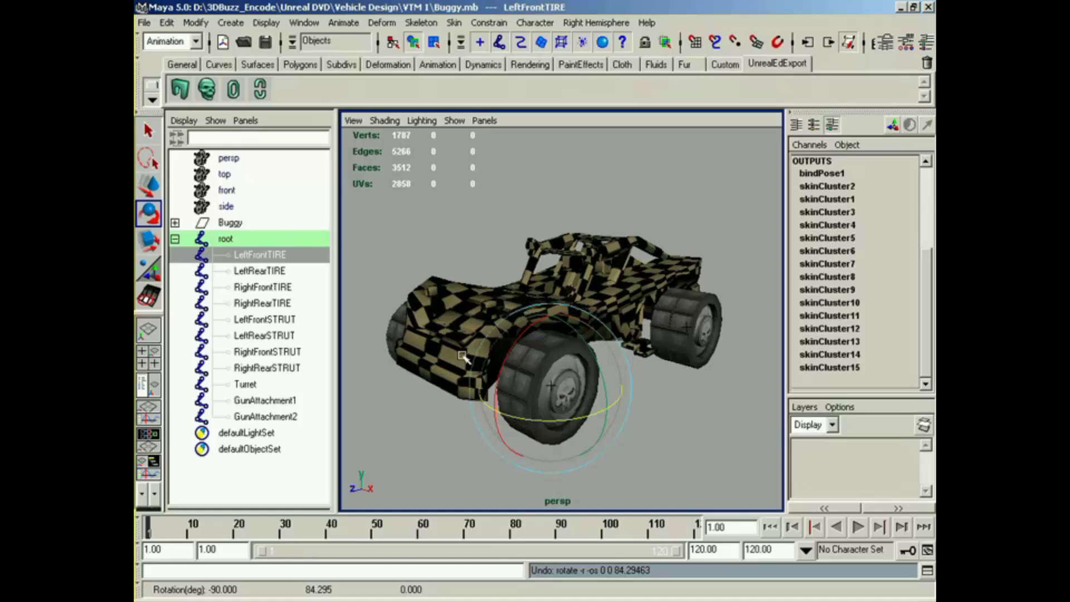
Select a single vertex at the body's lower front corner beside the left front tire and open the Component Editor.
left_click(436, 385)
right_click_drag(436, 385, 394, 376)
left_click(465, 400)
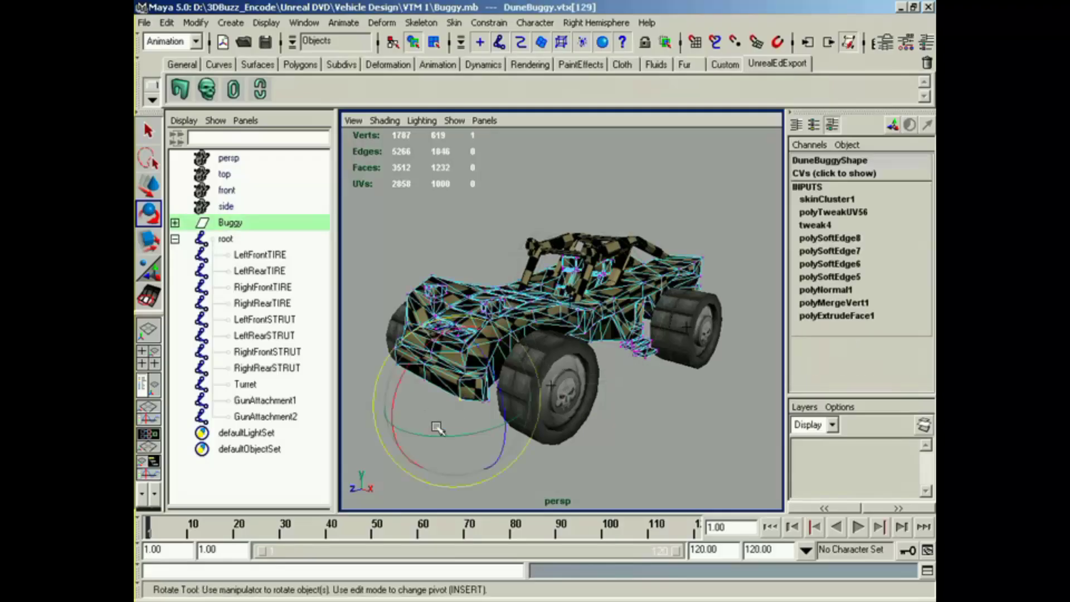
left_click(312, 25)
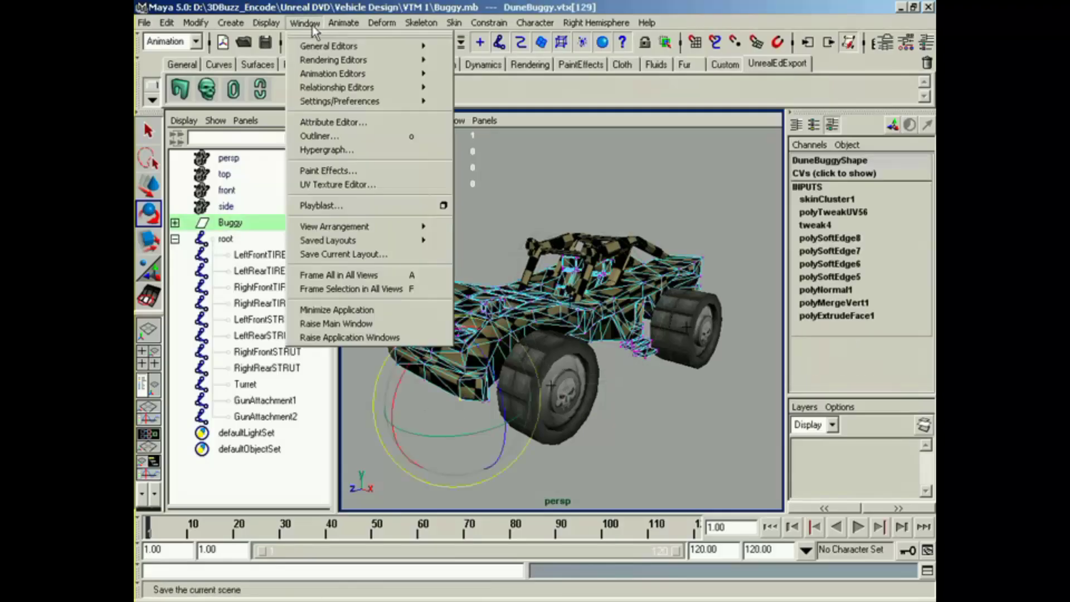
mouse_move(313, 46)
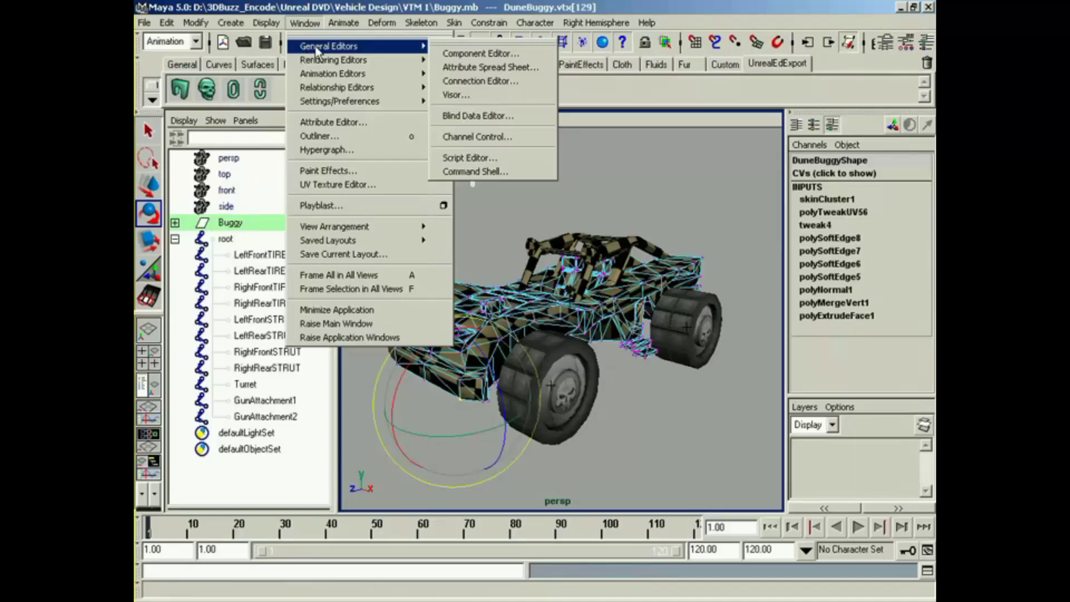
left_click(479, 53)
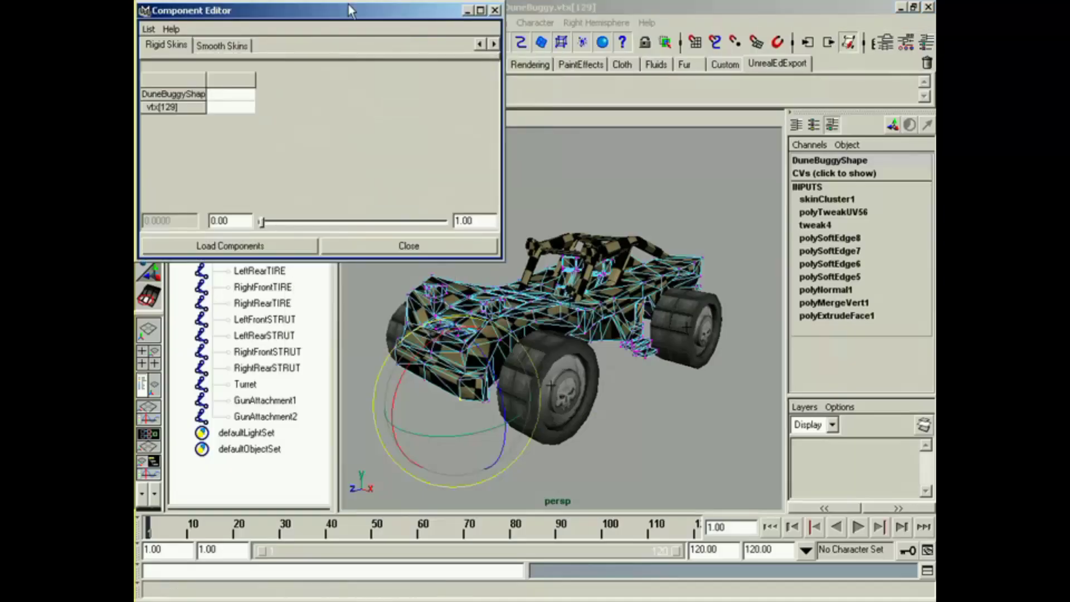
Examine the selected vertex's smooth skin weights for every joint in a widened Component Editor.
left_click(371, 109)
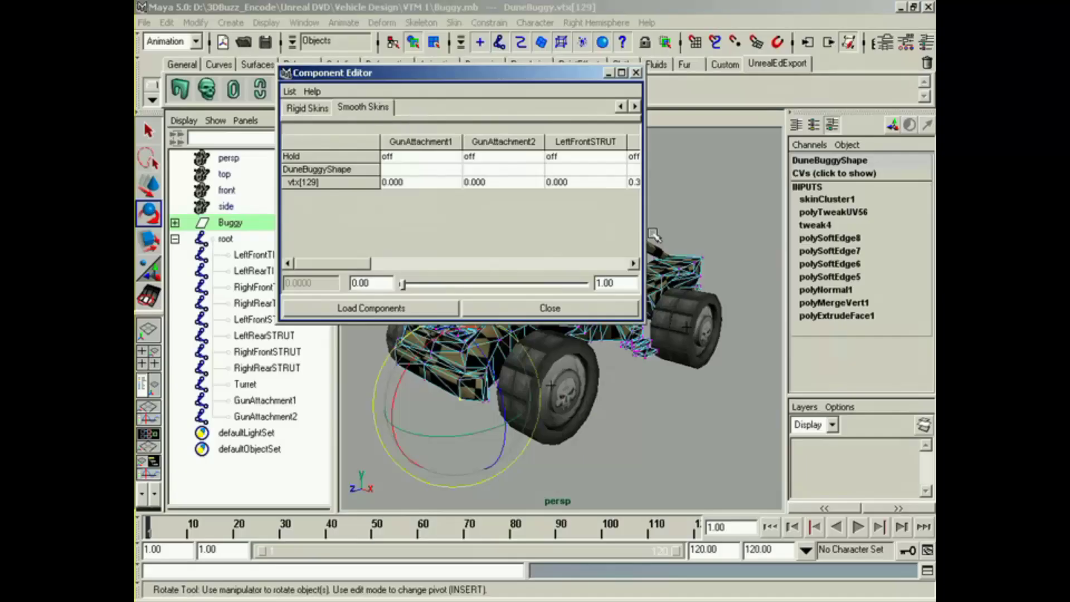
left_click_drag(668, 236, 894, 246)
left_click_drag(552, 260, 468, 252)
left_click_drag(536, 264, 884, 277)
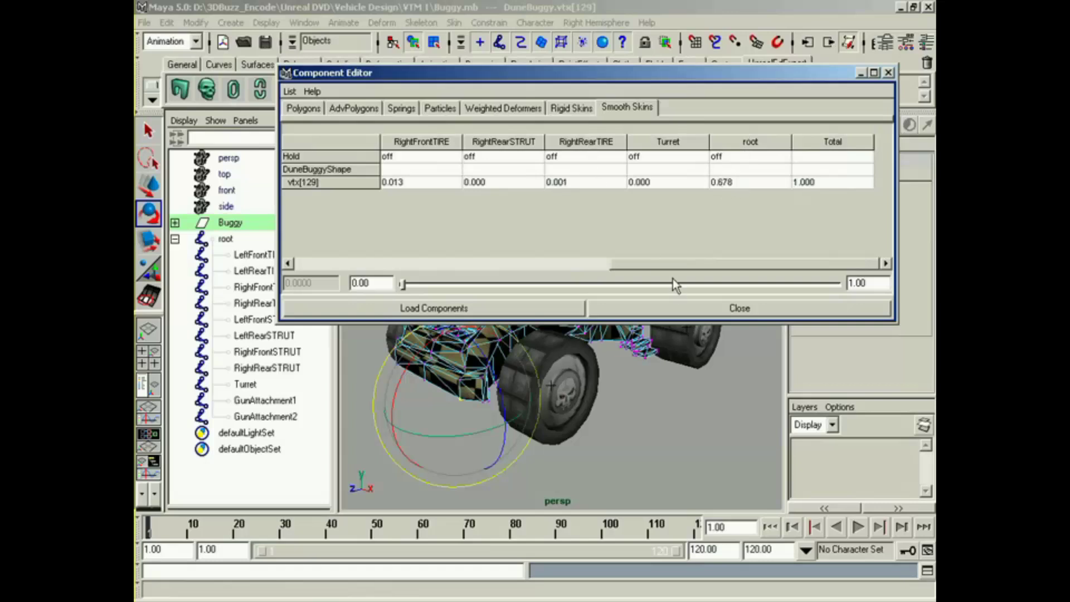
left_click_drag(670, 265, 582, 261)
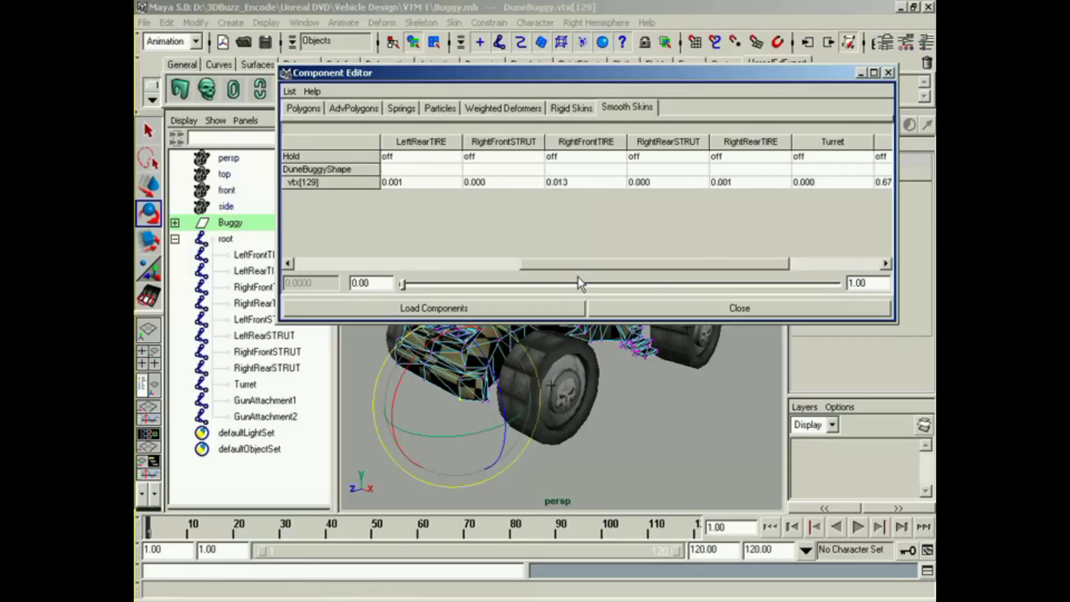
left_click_drag(581, 267, 339, 263)
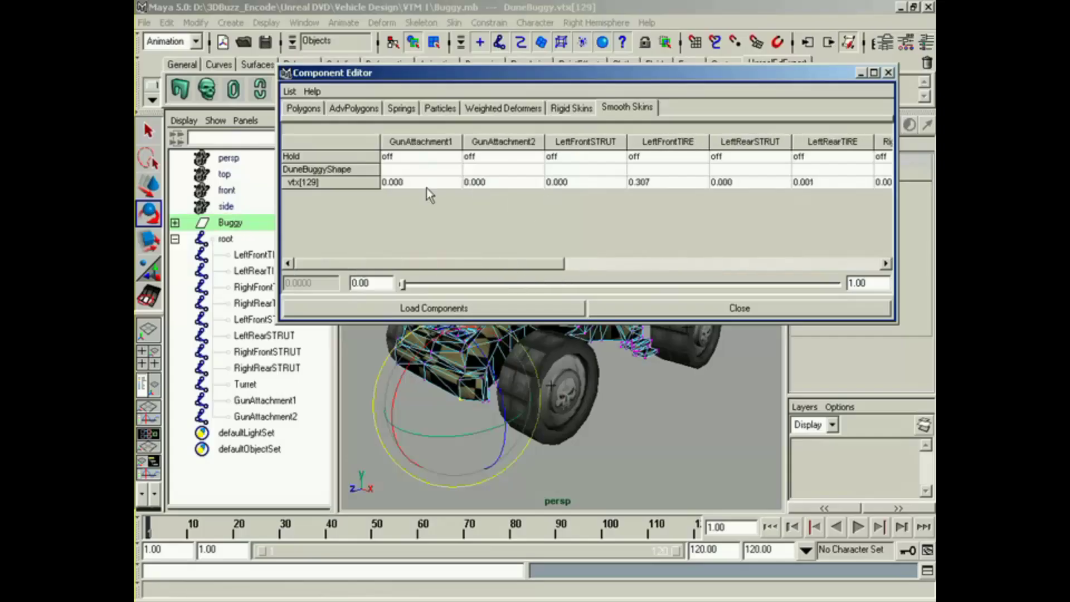
Hide the zero-only columns in the Component Editor and compare smooth skin weights for more vertices at the body's lower front corner.
left_click(290, 93)
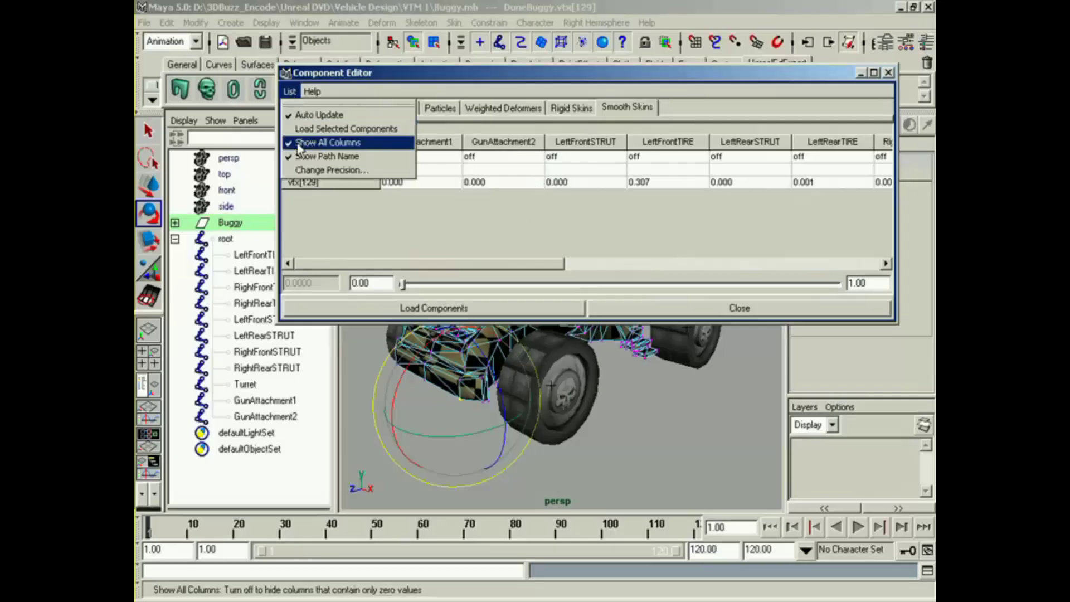
left_click(346, 144)
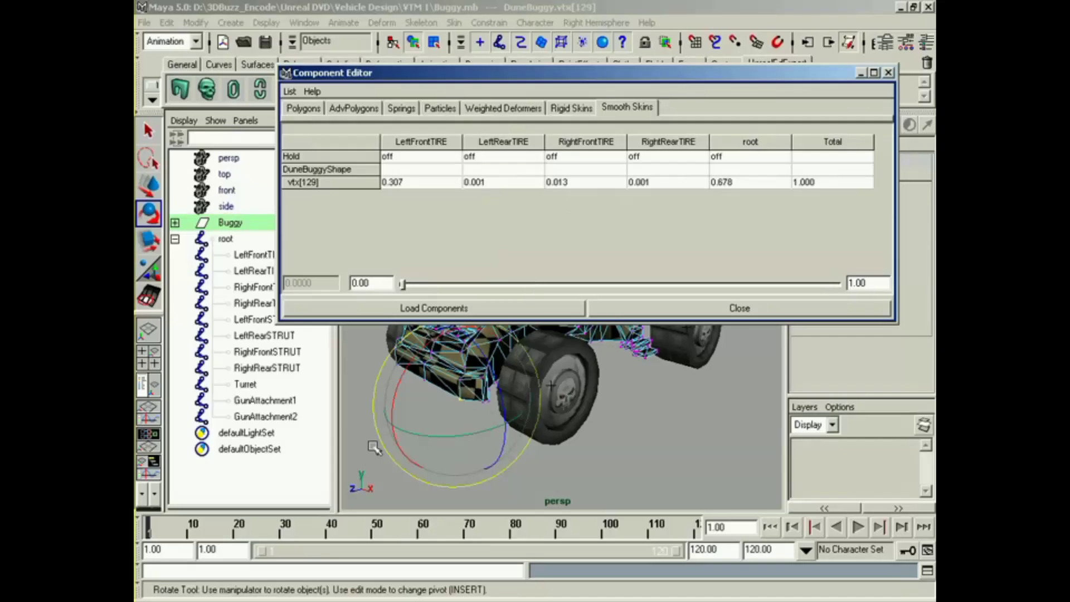
left_click(362, 422)
left_click_drag(423, 421, 492, 393)
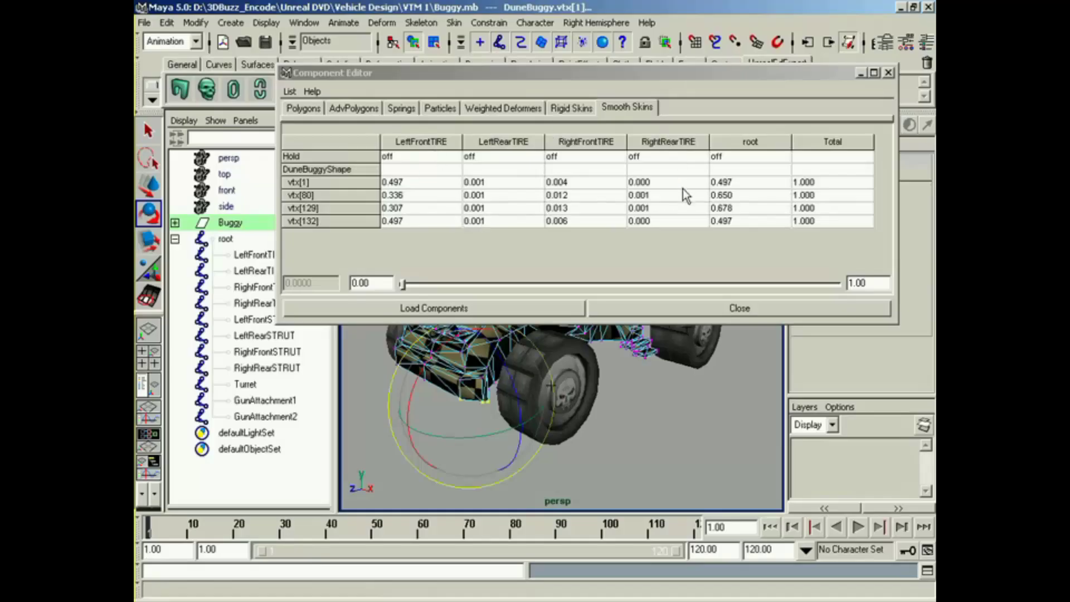
left_click(888, 72)
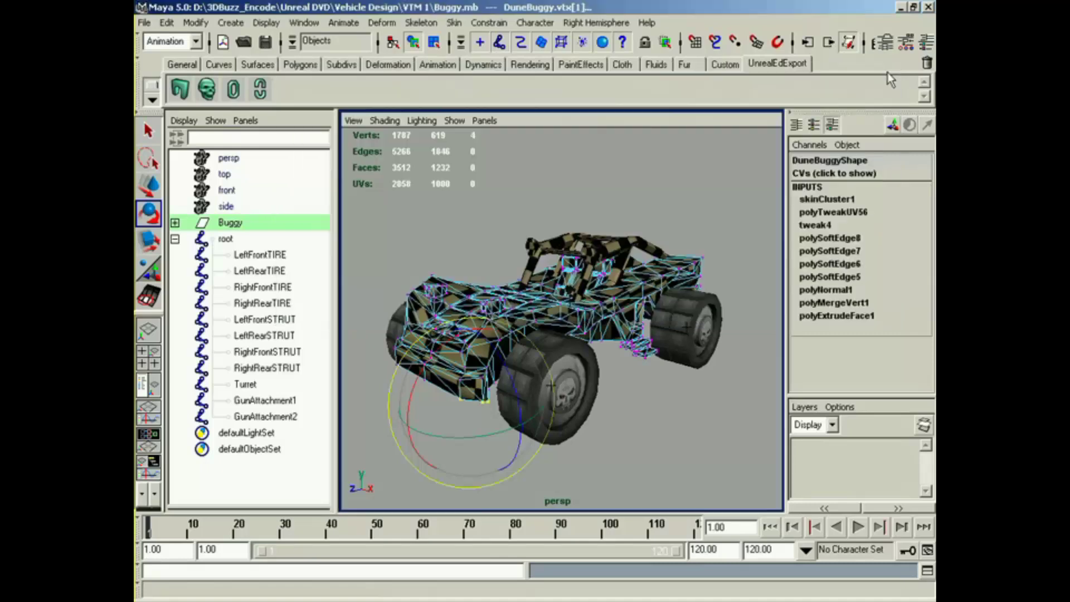
Select the whole Buggy group and open the Paint Skin Weights Tool with its options.
left_click(230, 223)
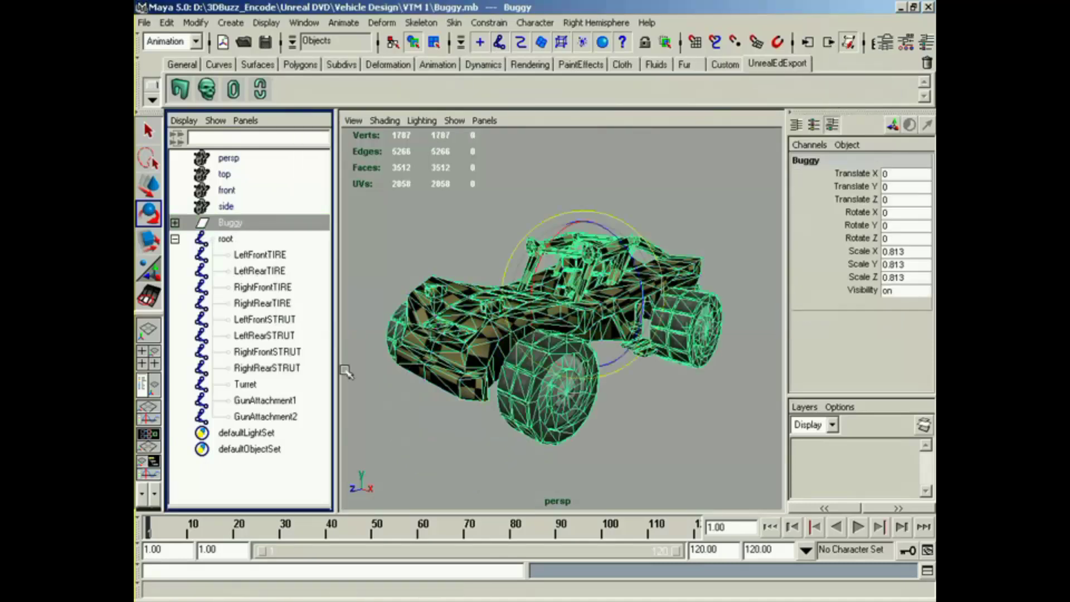
left_click(455, 27)
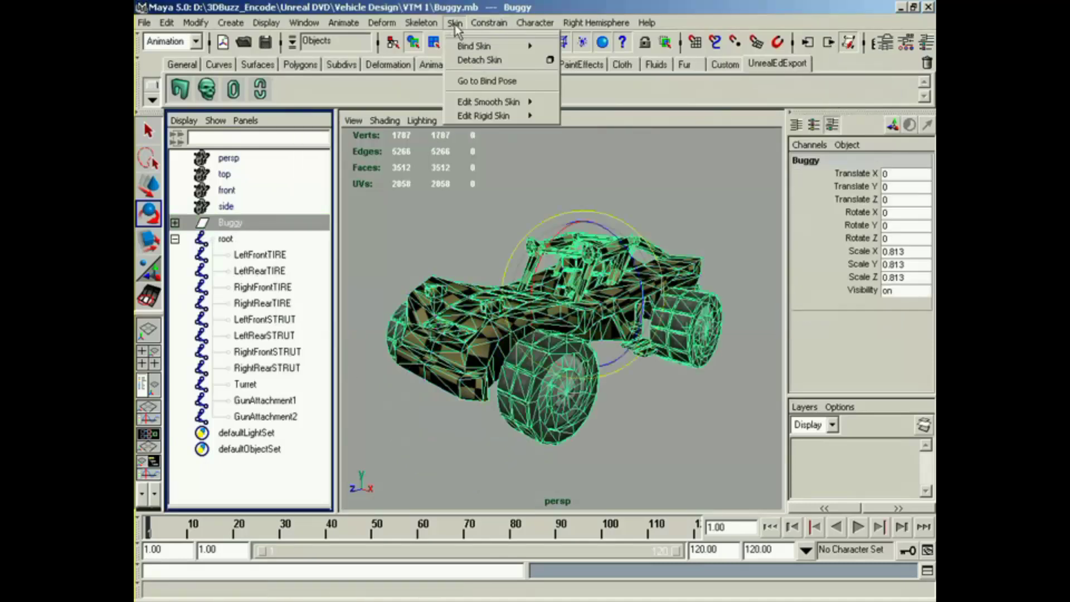
mouse_move(478, 103)
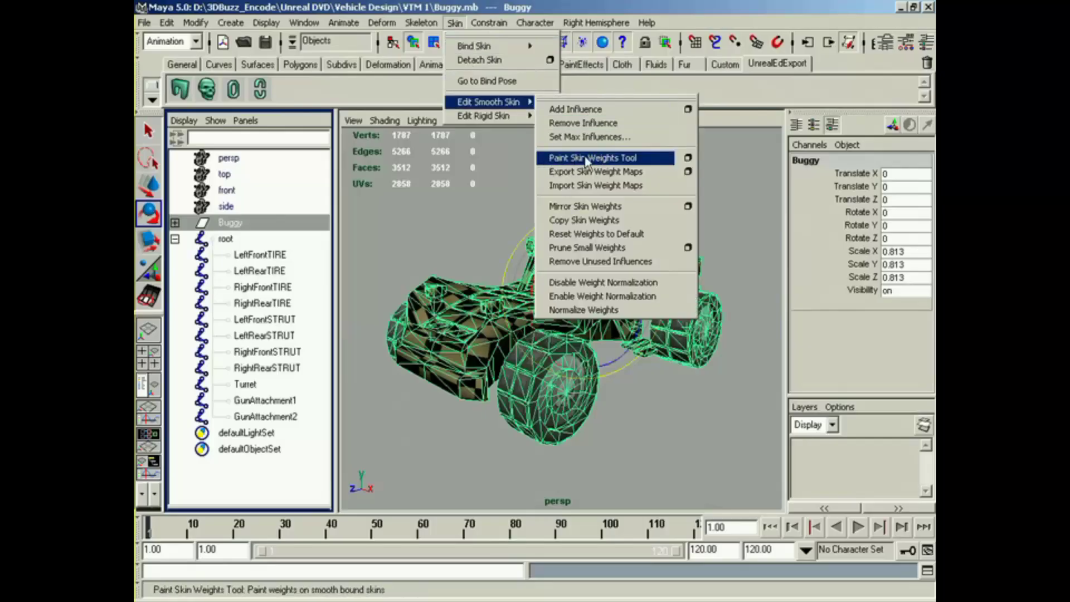
left_click(686, 158)
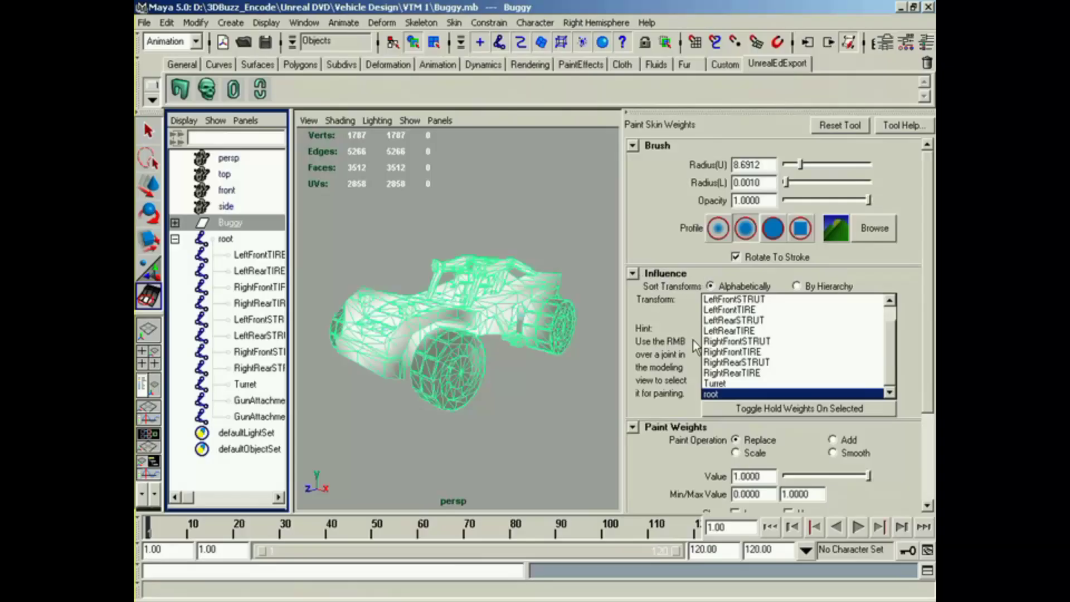
Examine the painted influence of the root, LeftRearTIRE and LeftFrontTIRE joints across the buggy.
left_click(708, 394)
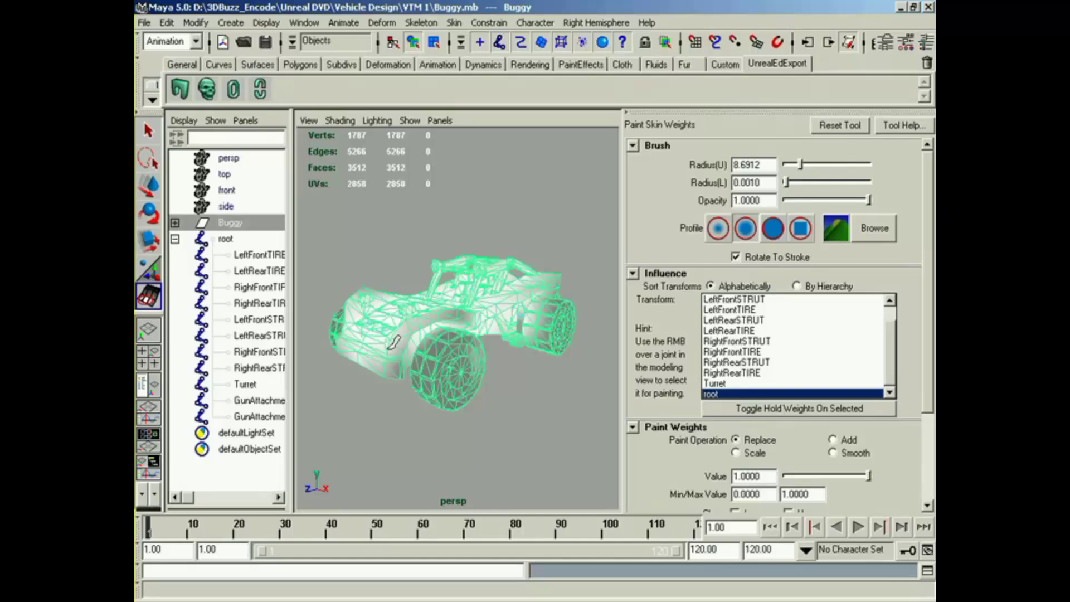
left_click(720, 332)
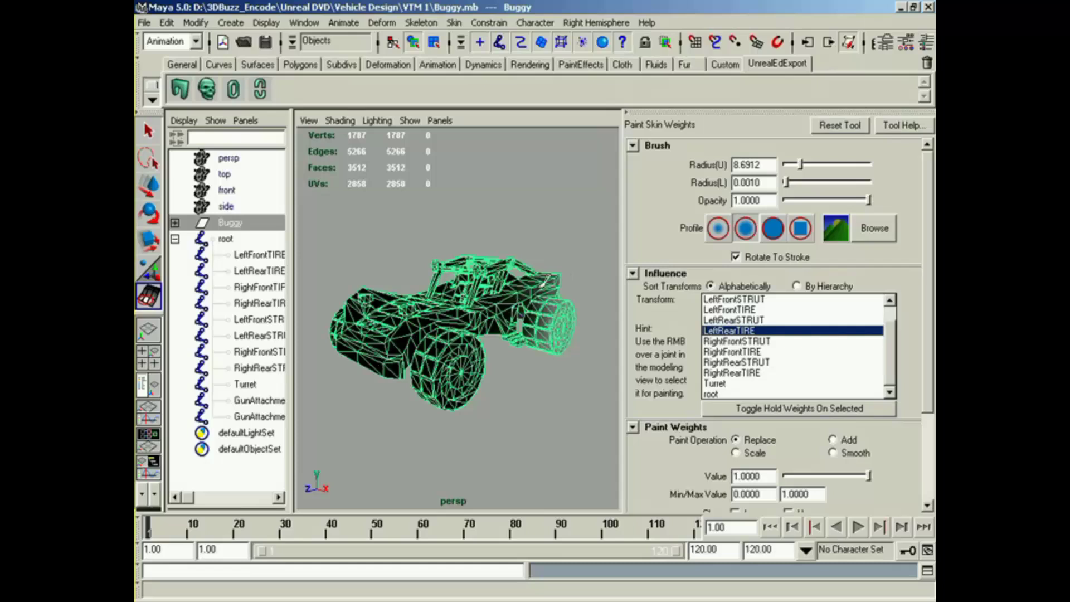
left_click(741, 309)
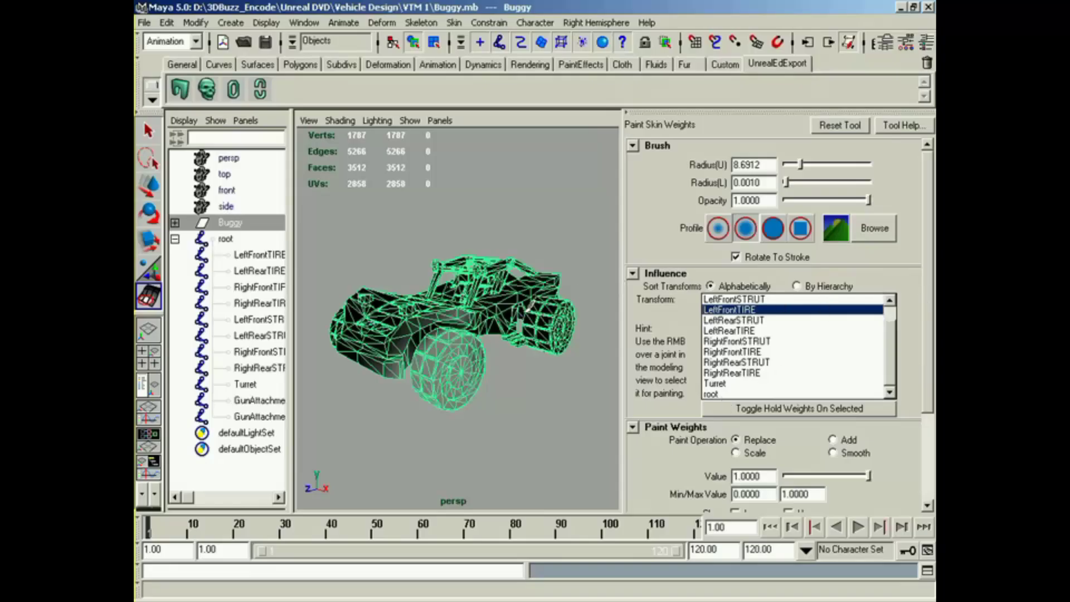
left_click(480, 226)
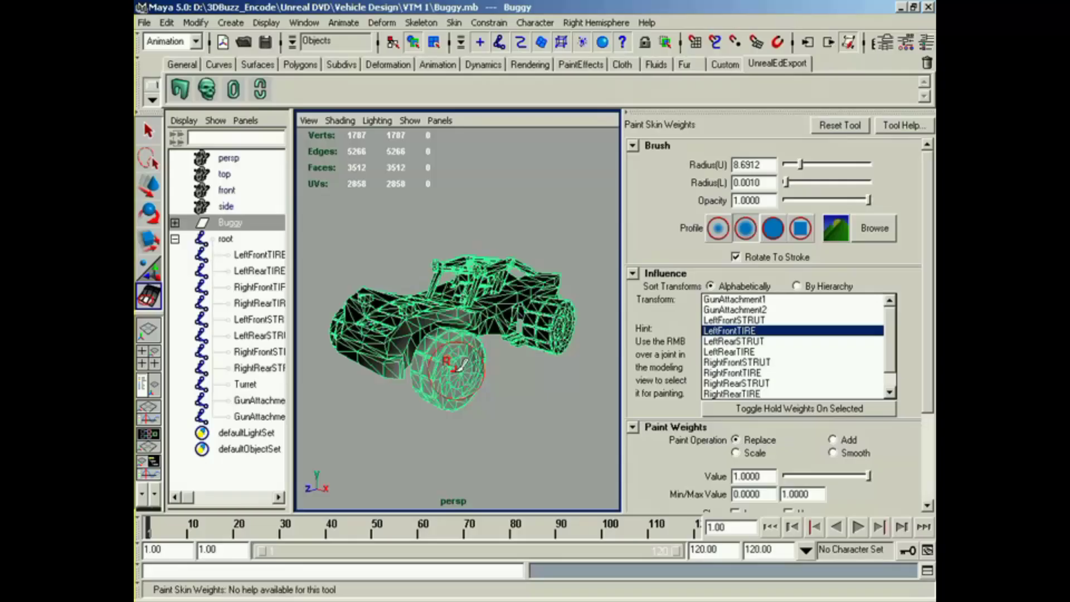
Expand the Buggy group in a widened Outliner and select every non-tire mesh from DuneBuggy through rightSmallBar.
left_click(175, 223)
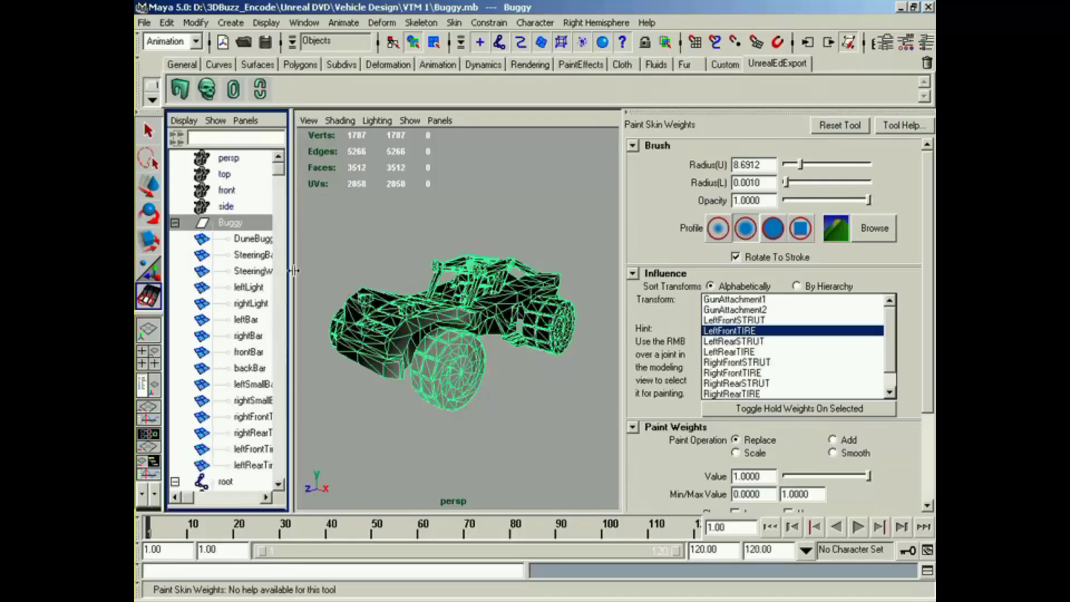
left_click_drag(293, 271, 357, 269)
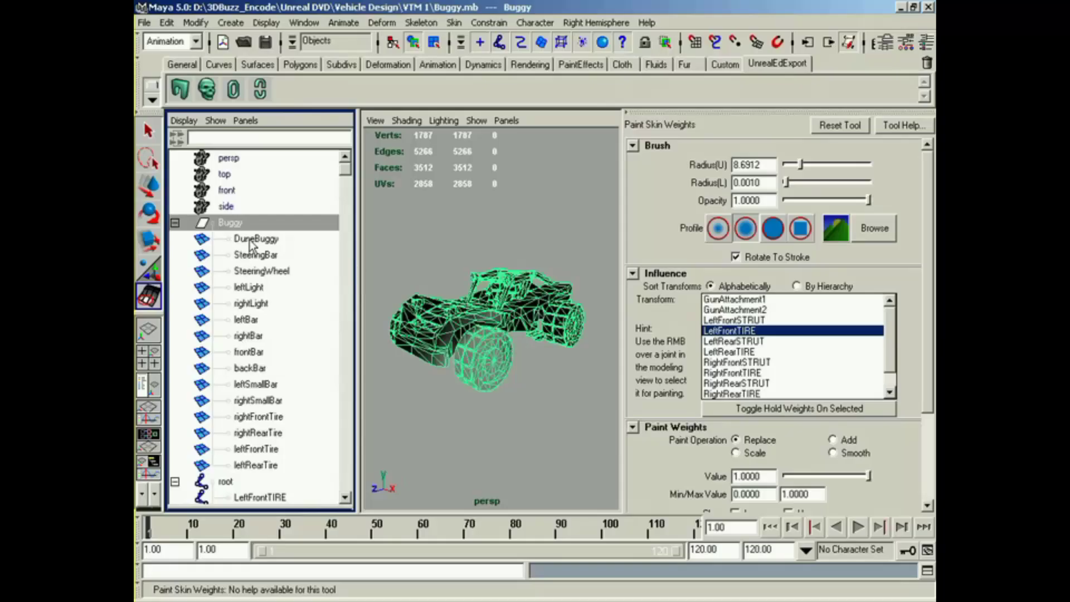
left_click(254, 240)
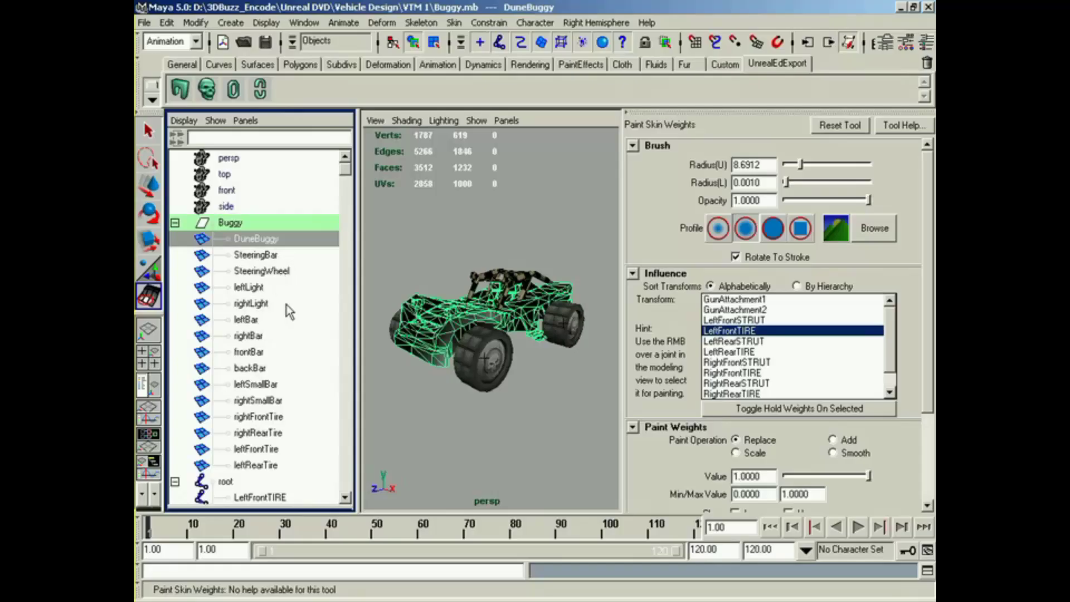
left_click(267, 256)
left_click_drag(270, 249, 269, 247)
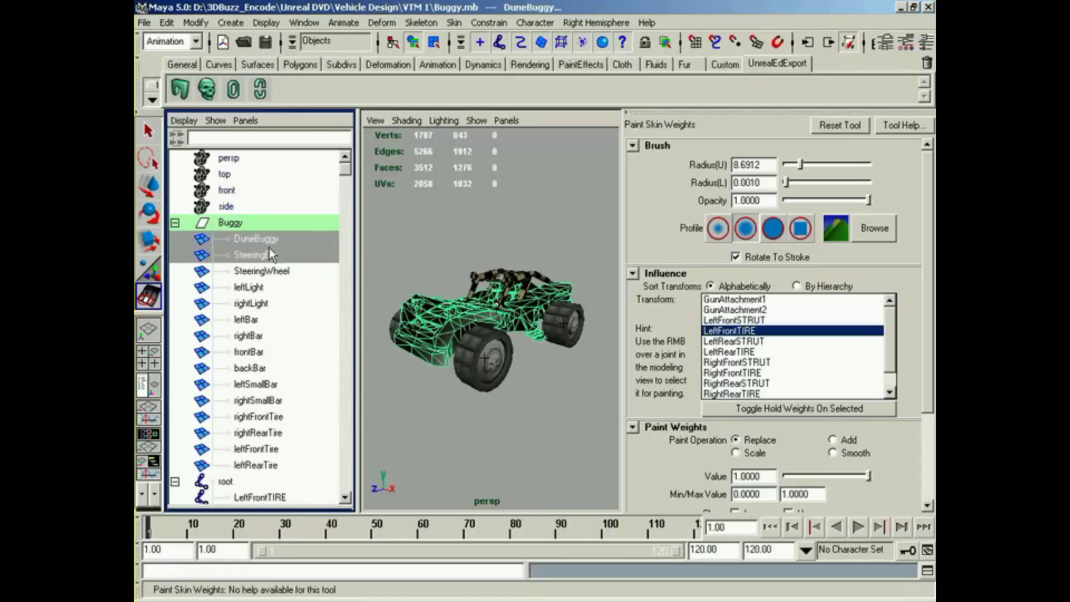
left_click(288, 272, "ctrl")
left_click(269, 288, "ctrl")
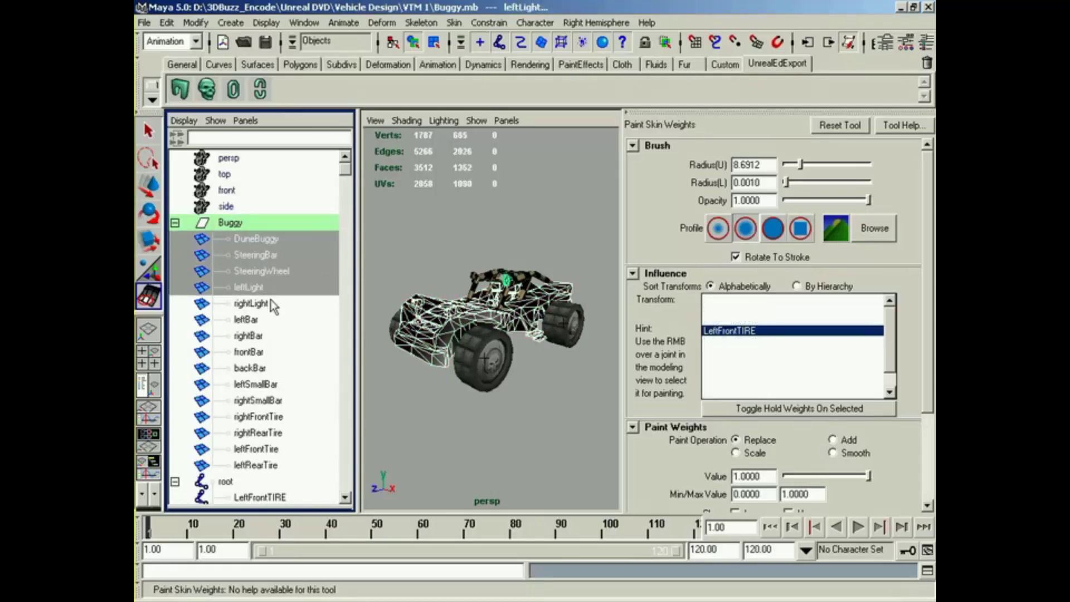
left_click(270, 302, "ctrl")
left_click(273, 320, "ctrl")
left_click(276, 339, "ctrl")
left_click(282, 354, "ctrl")
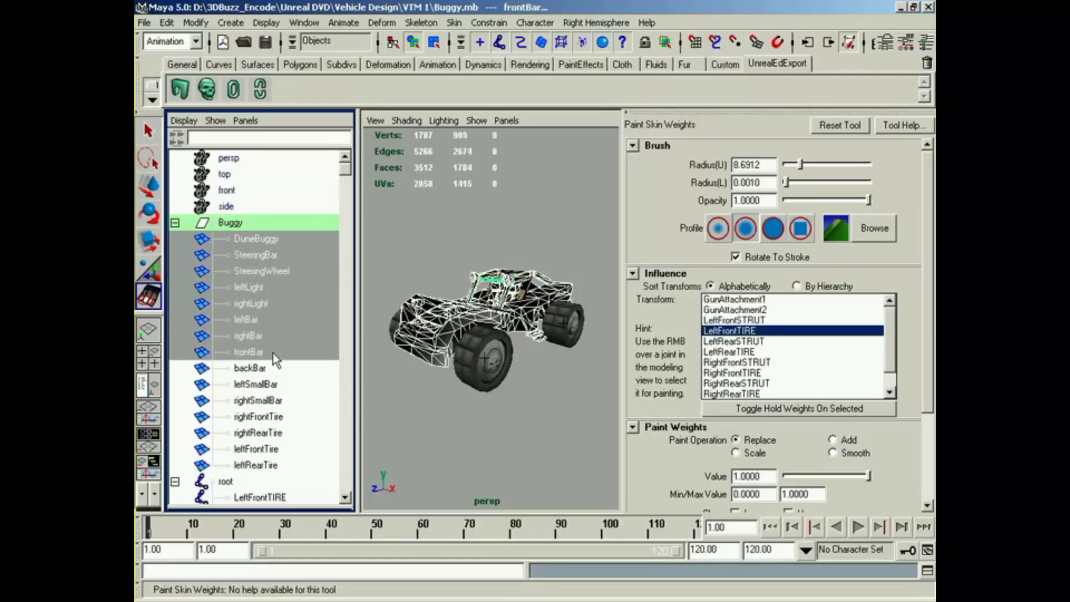
left_click(277, 367, "ctrl")
left_click(283, 385, "ctrl")
left_click(287, 402, "ctrl")
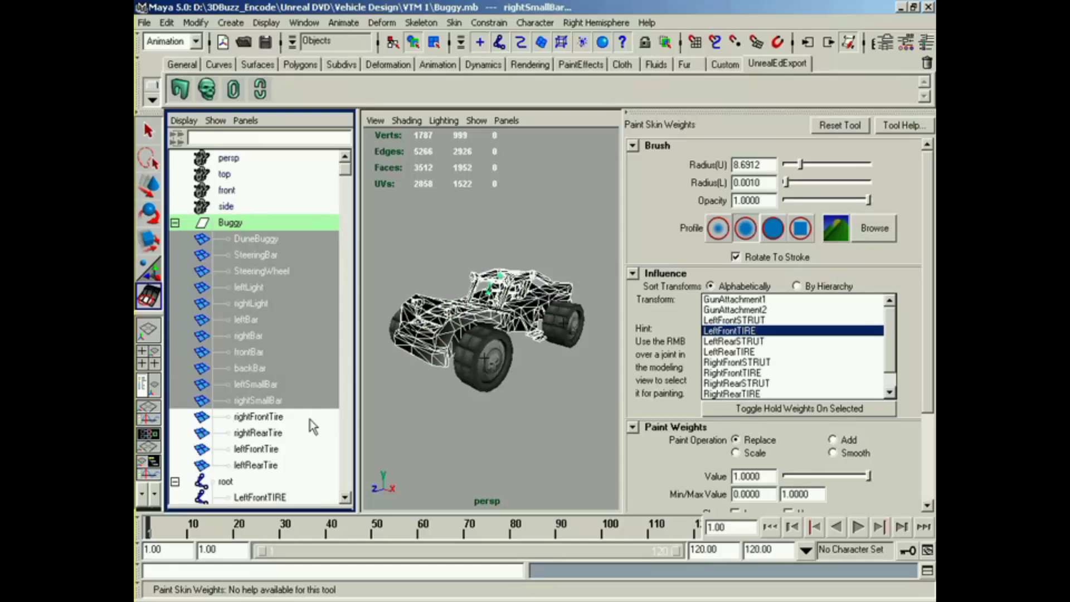
Flood the selected body meshes with the root influence, using Replace at a value of 1.0.
left_click_drag(888, 329, 891, 346)
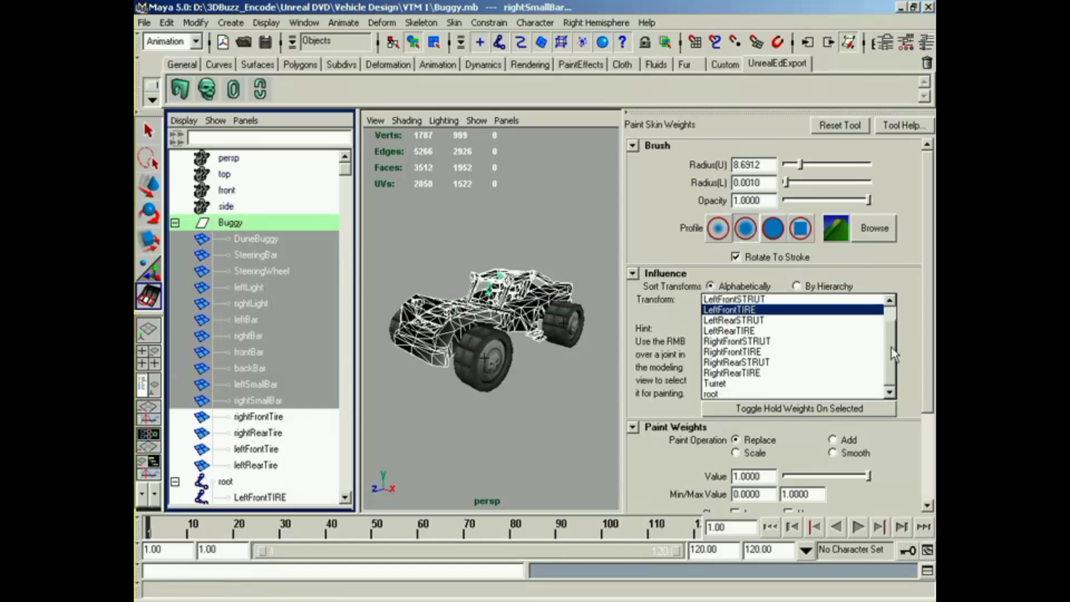
left_click(713, 393)
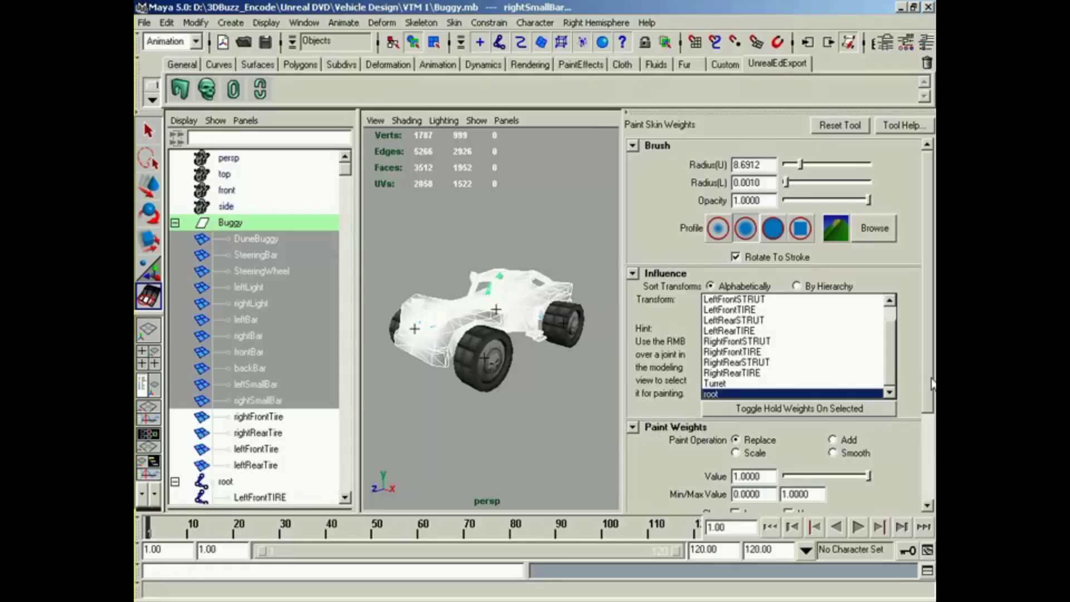
scroll(836, 402, "down", 3)
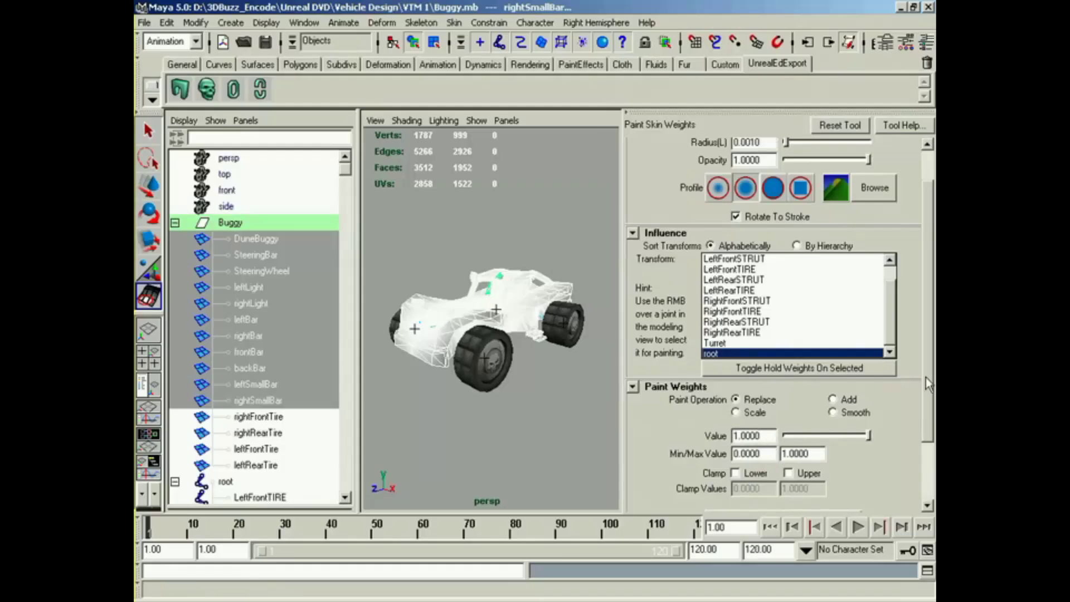
scroll(927, 384, "down", 3)
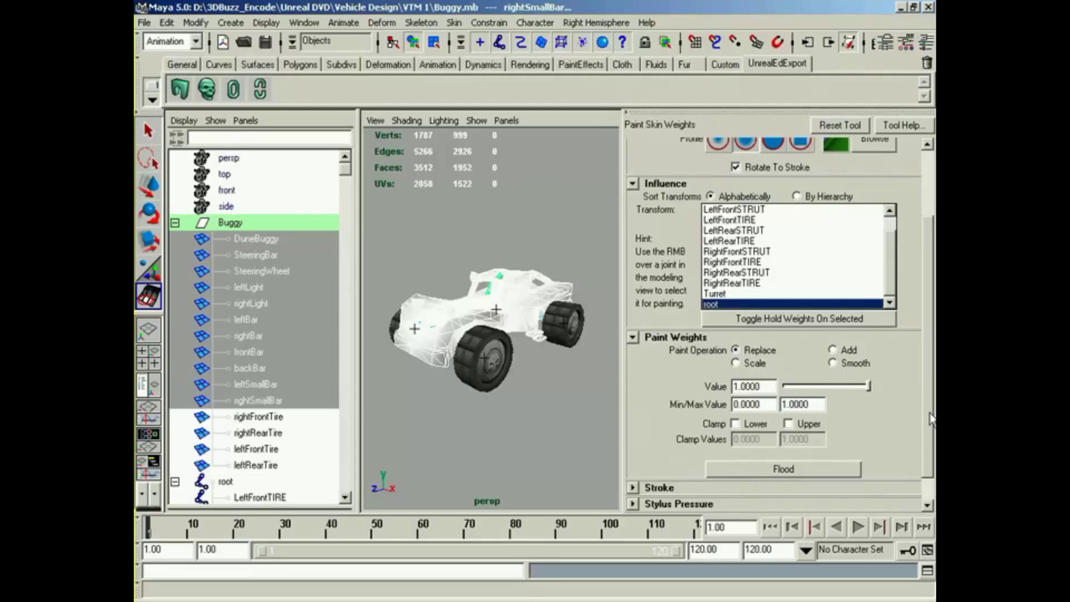
left_click(776, 469)
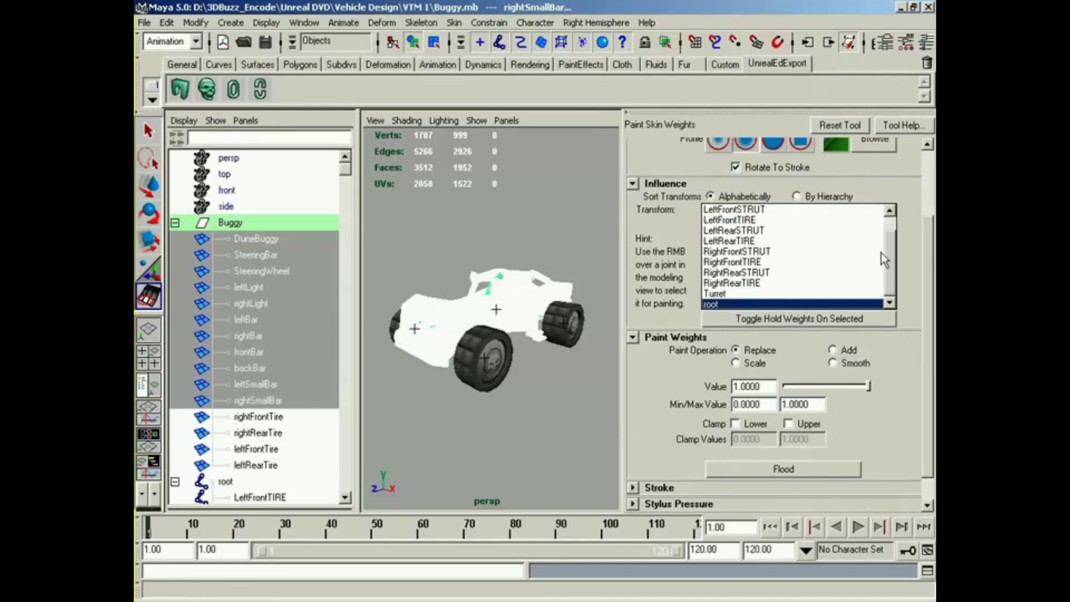
Choose the LeftFrontTIRE influence and examine its weights on the whole Buggy group around the left front tire.
scroll(881, 253, "up", 1)
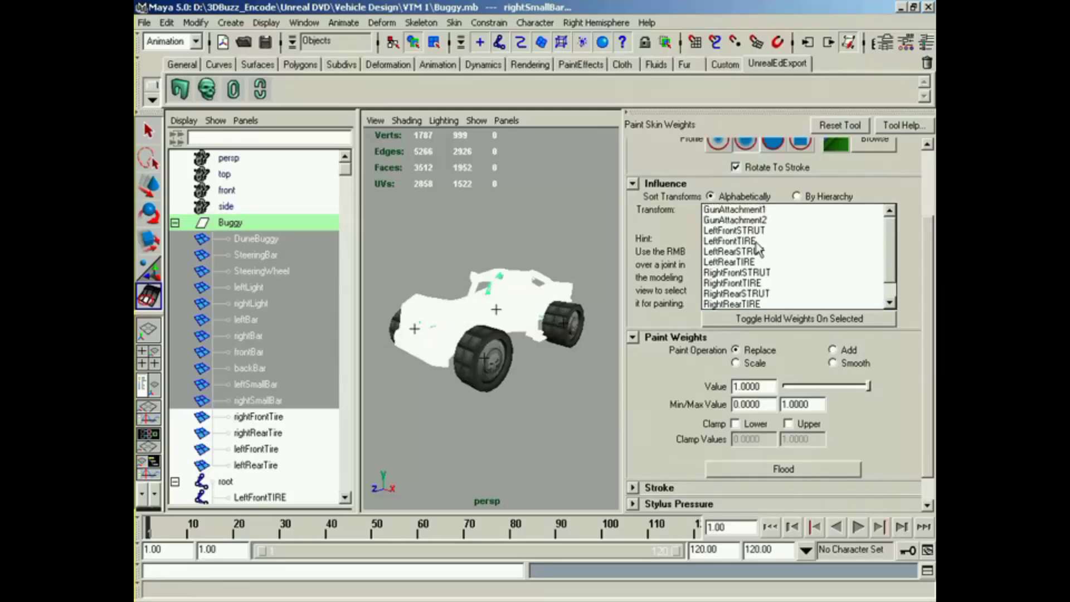
left_click(757, 241)
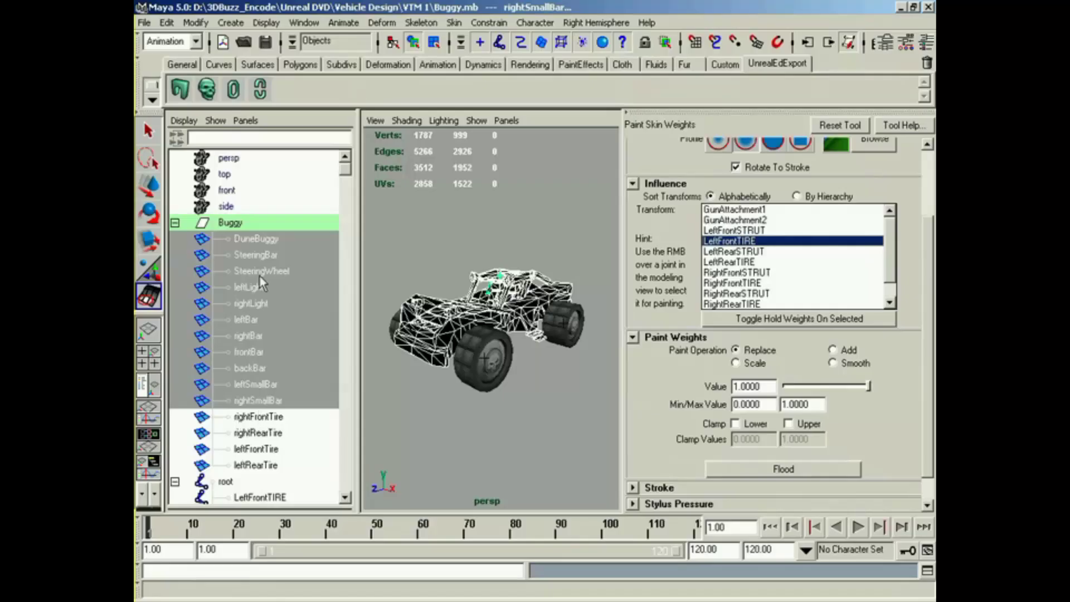
left_click(228, 223)
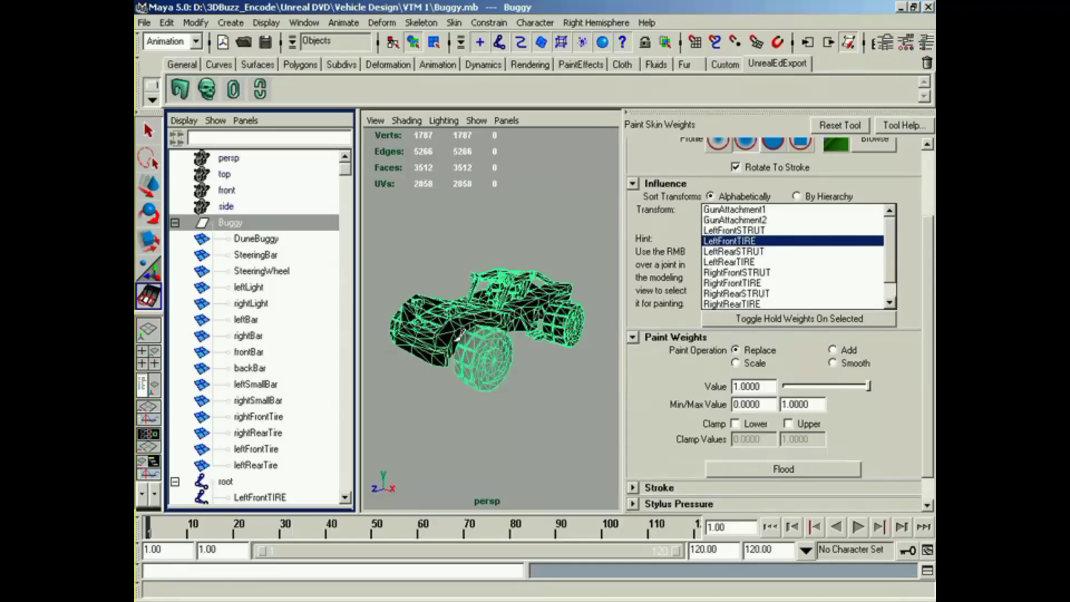
mouse_move(461, 336)
right_mouse_down("alt")
mouse_move(520, 366)
mouse_move(495, 375)
right_mouse_up("alt")
middle_click_drag(495, 375, 471, 365, "alt")
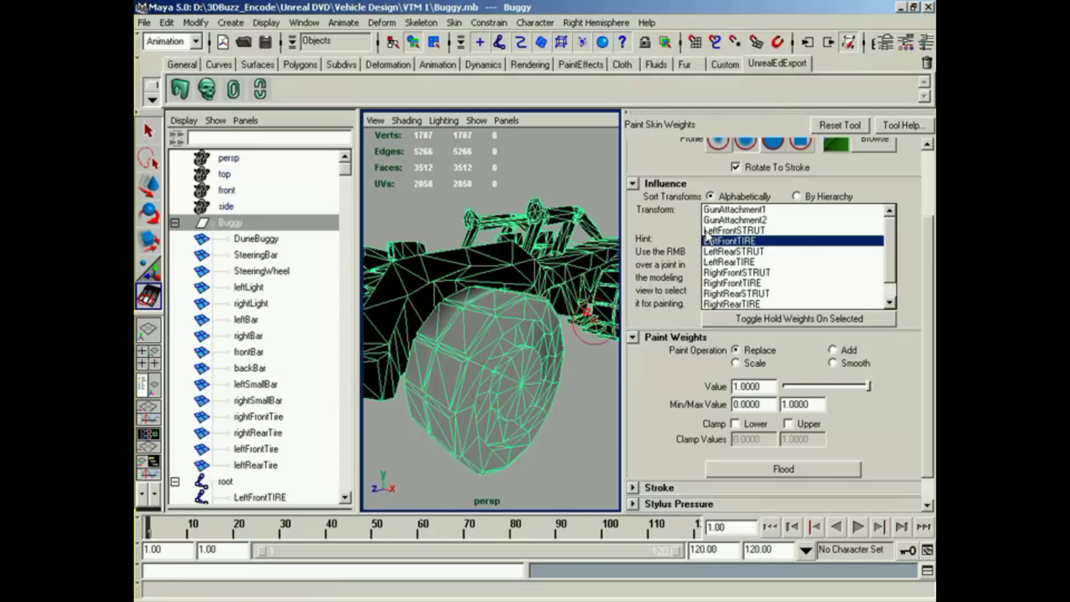
Flood only the leftFrontTire mesh with the LeftFrontTIRE influence, using Replace at a value of 1.0.
left_click_drag(344, 170, 345, 180)
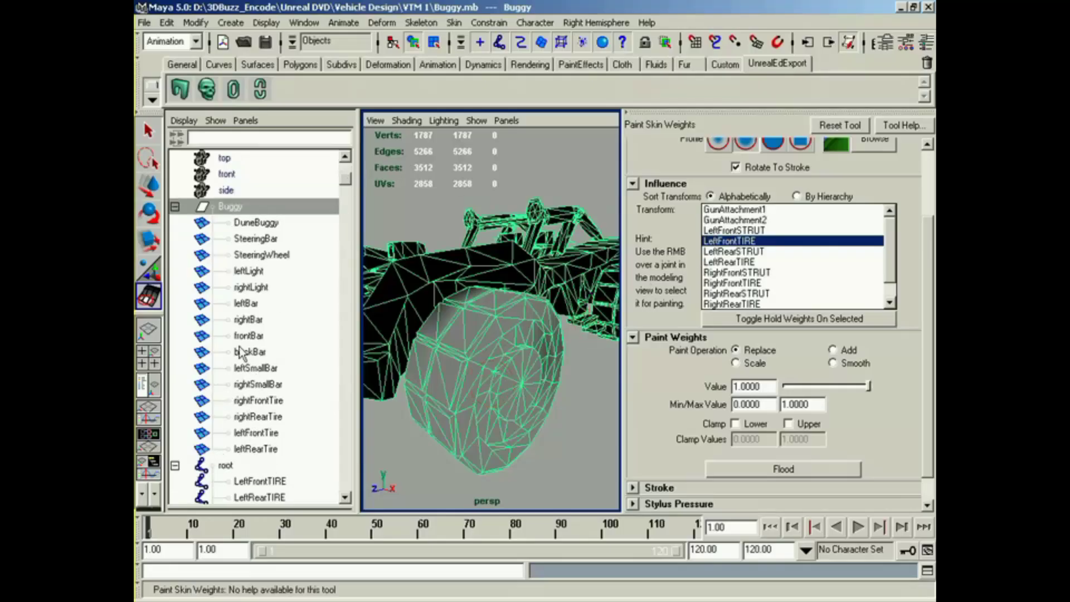
left_click(255, 433)
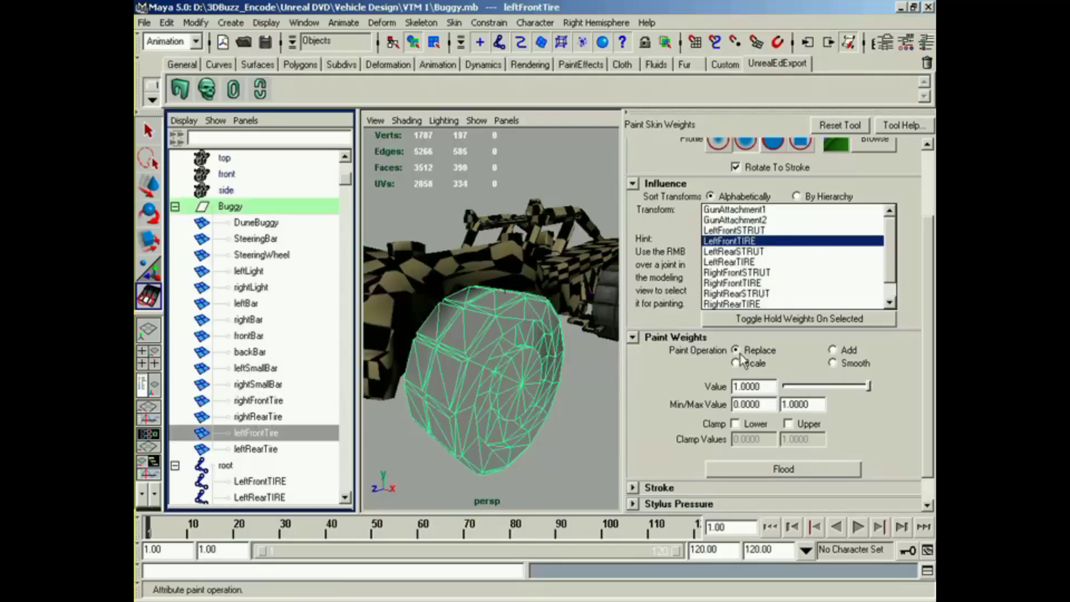
left_click(768, 469)
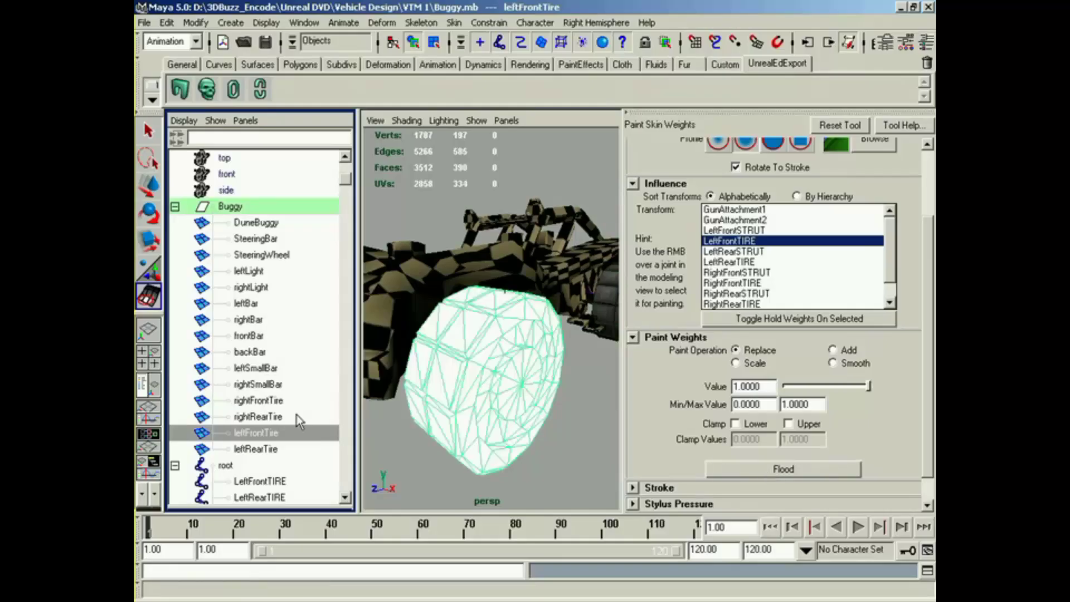
Flood the leftRearTire mesh with the LeftRearTIRE influence, using Replace at a value of 1.0.
left_click(283, 449)
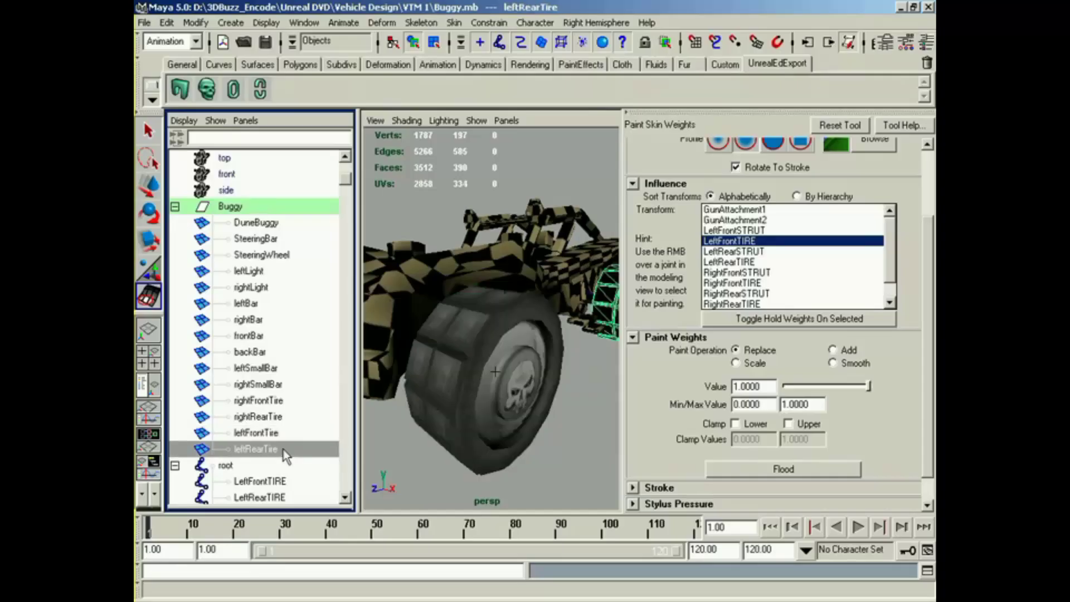
left_click(760, 261)
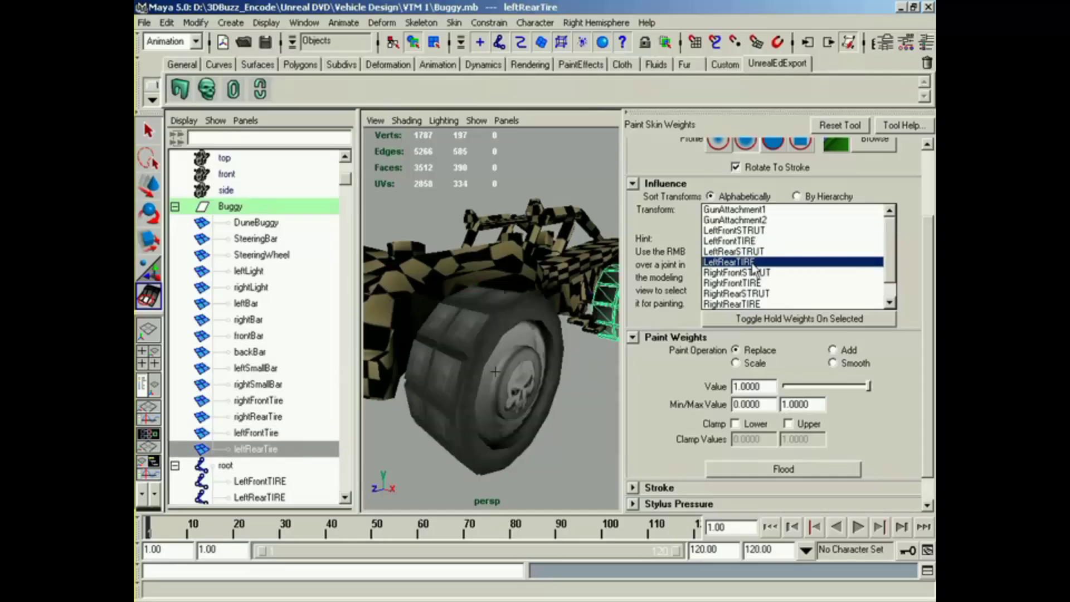
left_click(836, 470)
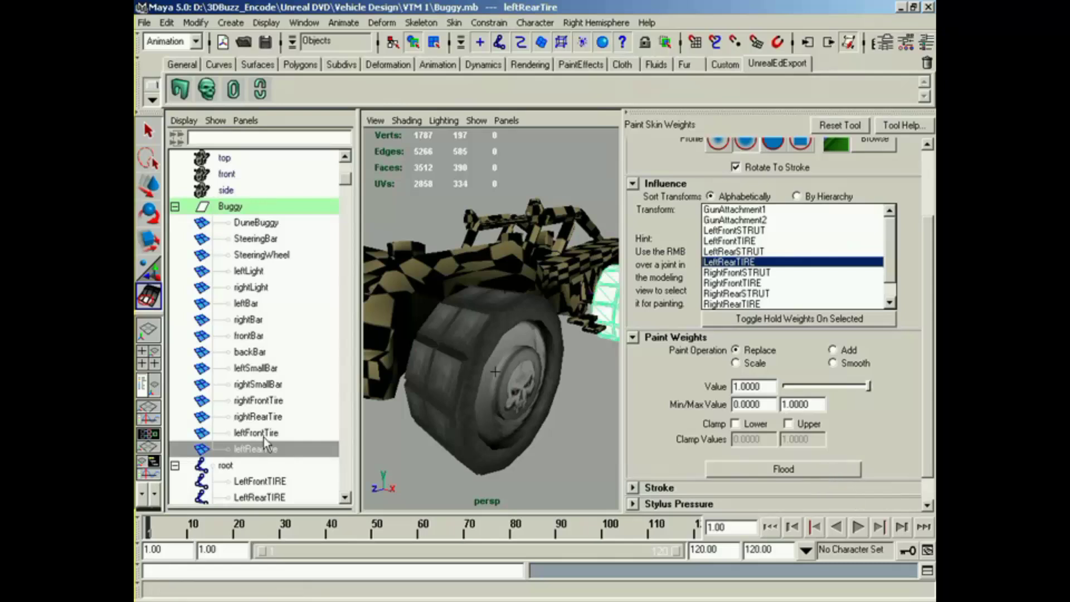
Flood the rightFrontTire mesh with the RightFrontTIRE influence and the rightRearTire mesh with the RightRearTIRE influence, using Replace at 1.0.
left_click(257, 401)
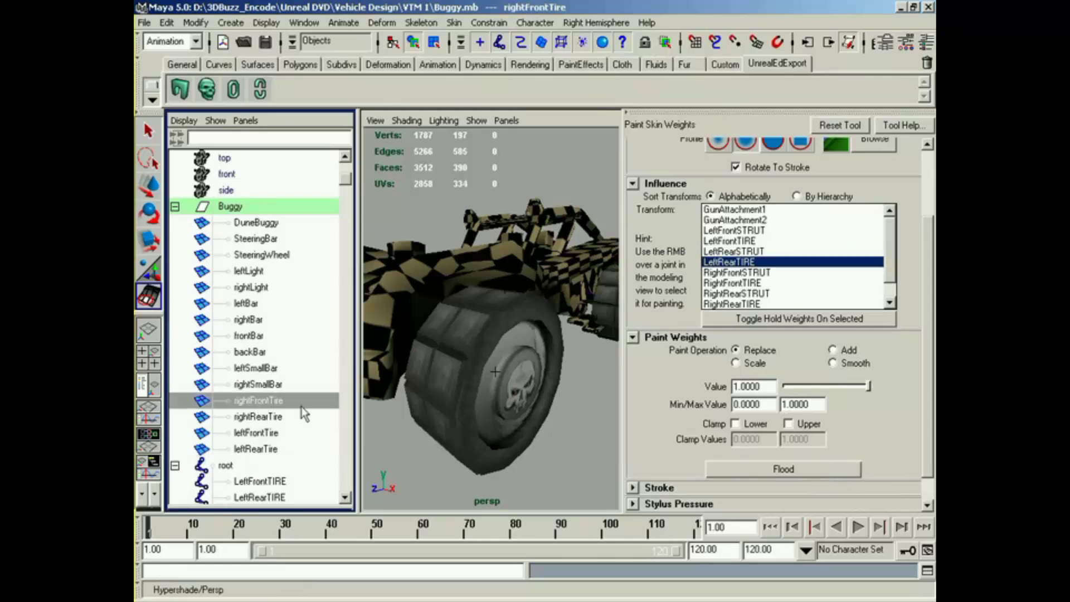
left_click(749, 284)
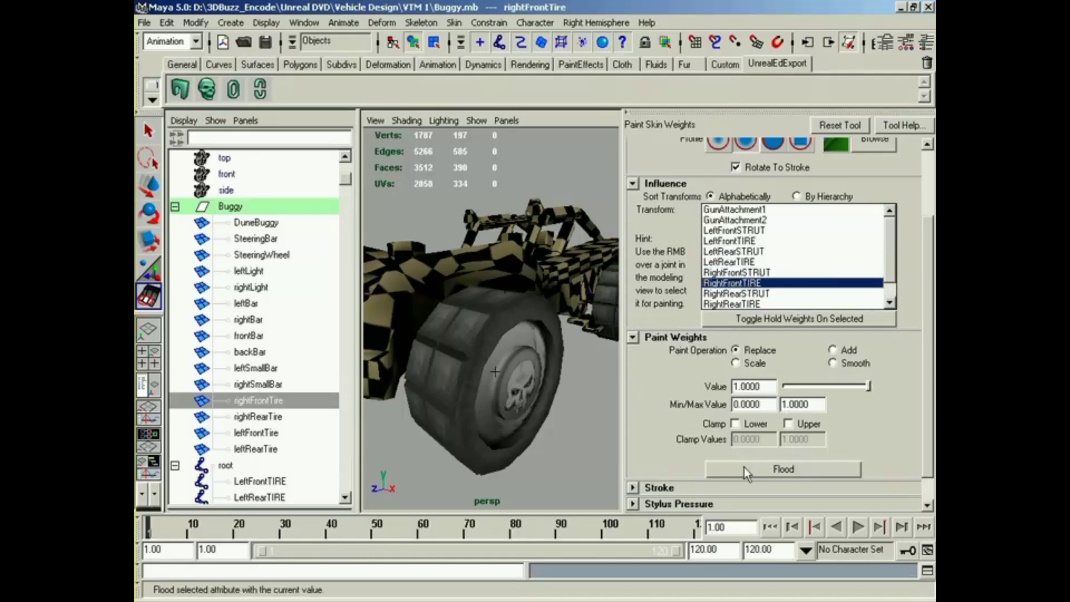
left_click(768, 472)
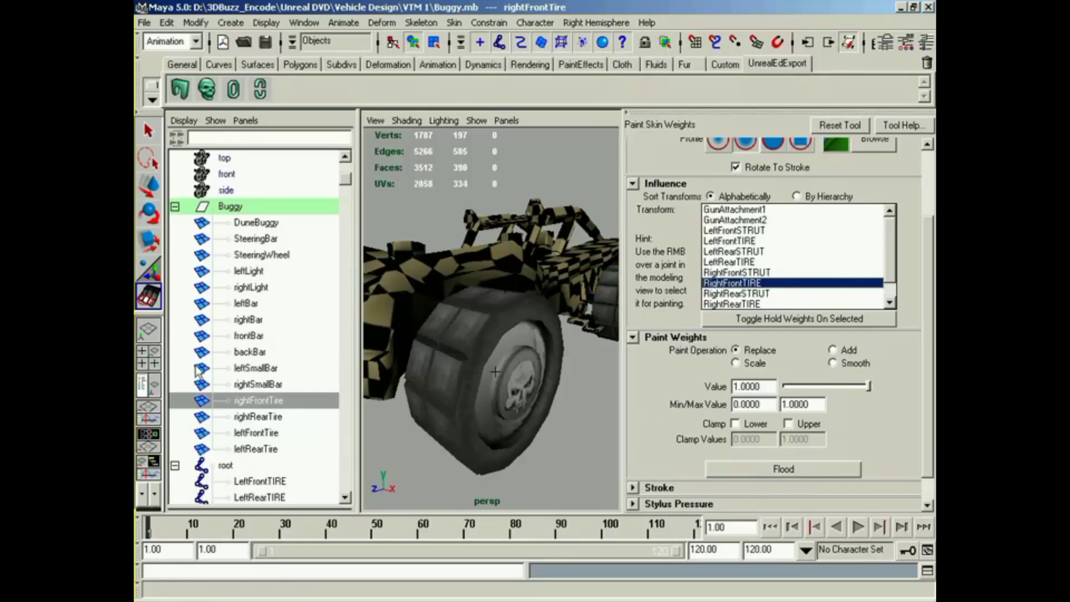
left_click(284, 416)
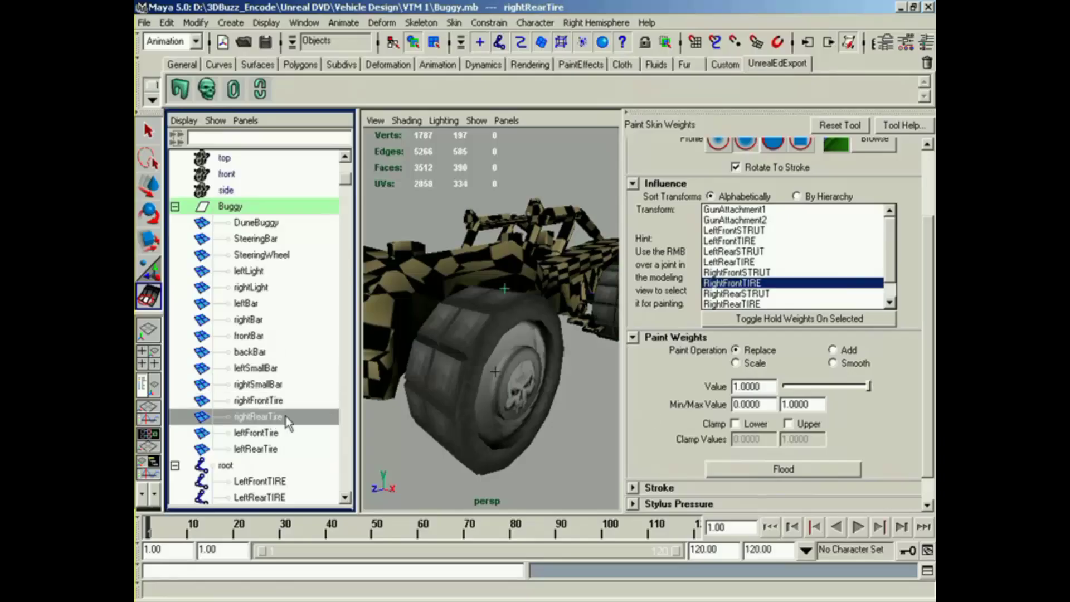
left_click(757, 304)
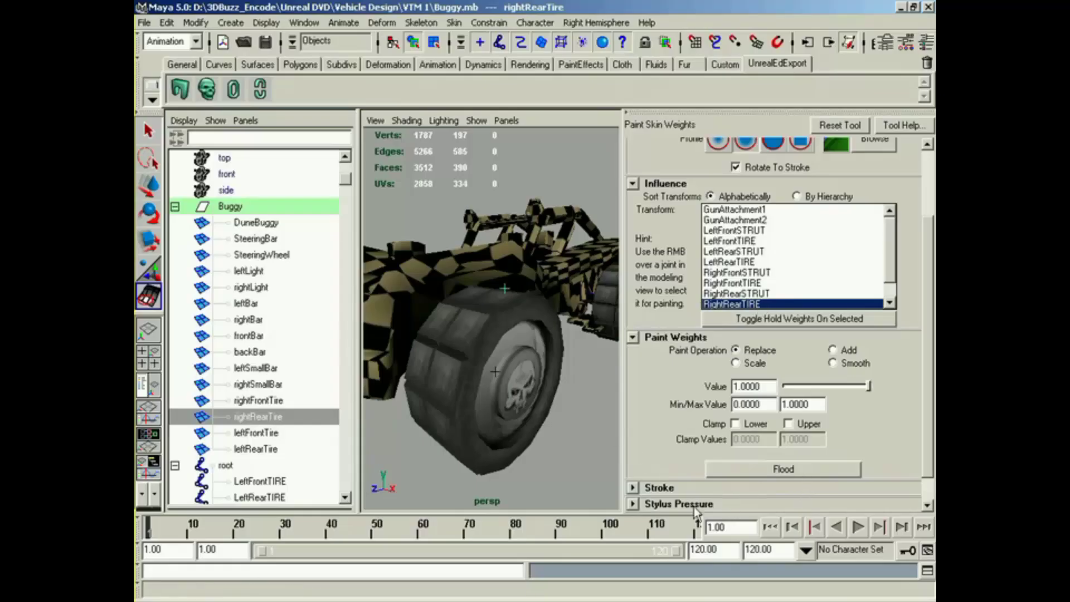
Test-rotate the LeftFrontTIRE joint about two axes to check the tire's weighting, and undo the rotations.
right_click_drag(497, 353, 490, 378, "alt")
left_click_drag(346, 185, 346, 328)
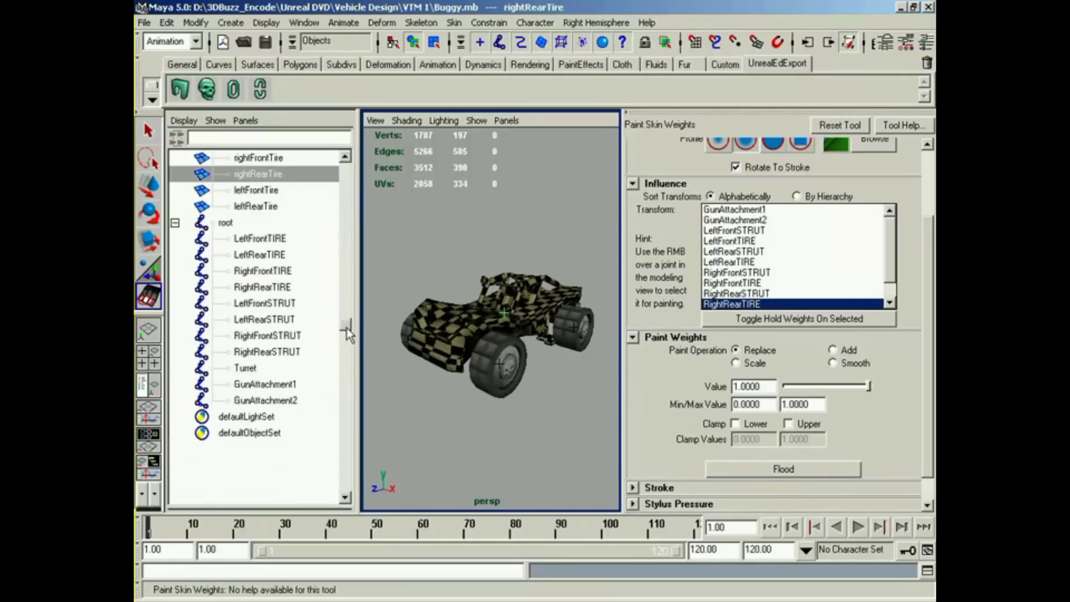
left_click(269, 240)
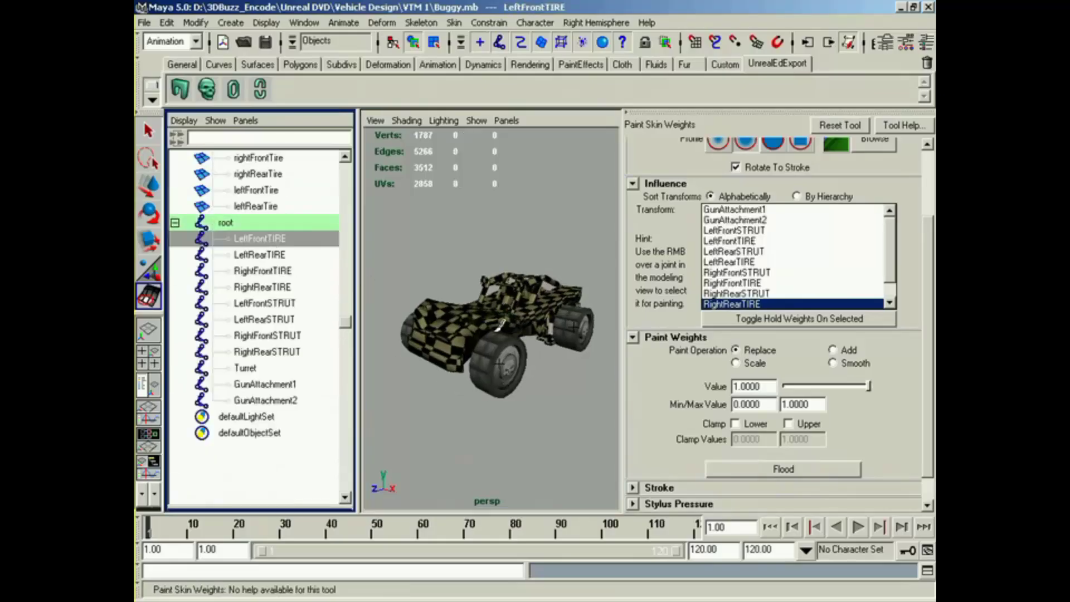
left_click_drag(496, 326, 508, 370, "alt")
key("e")
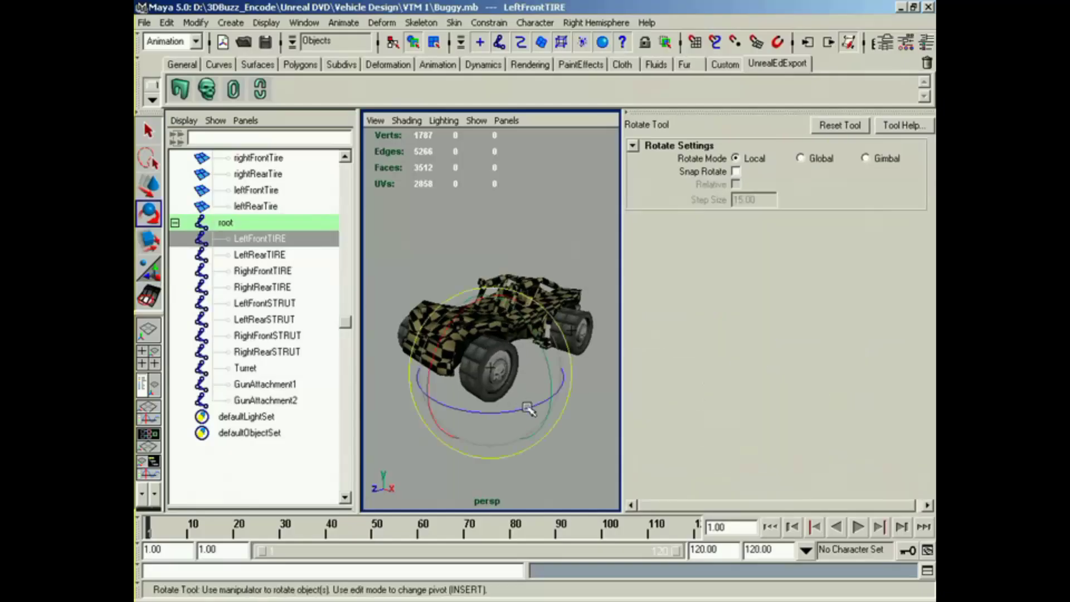
mouse_move(523, 406)
left_mouse_down()
mouse_move(462, 418)
mouse_move(608, 410)
mouse_move(521, 407)
mouse_move(543, 412)
left_mouse_up()
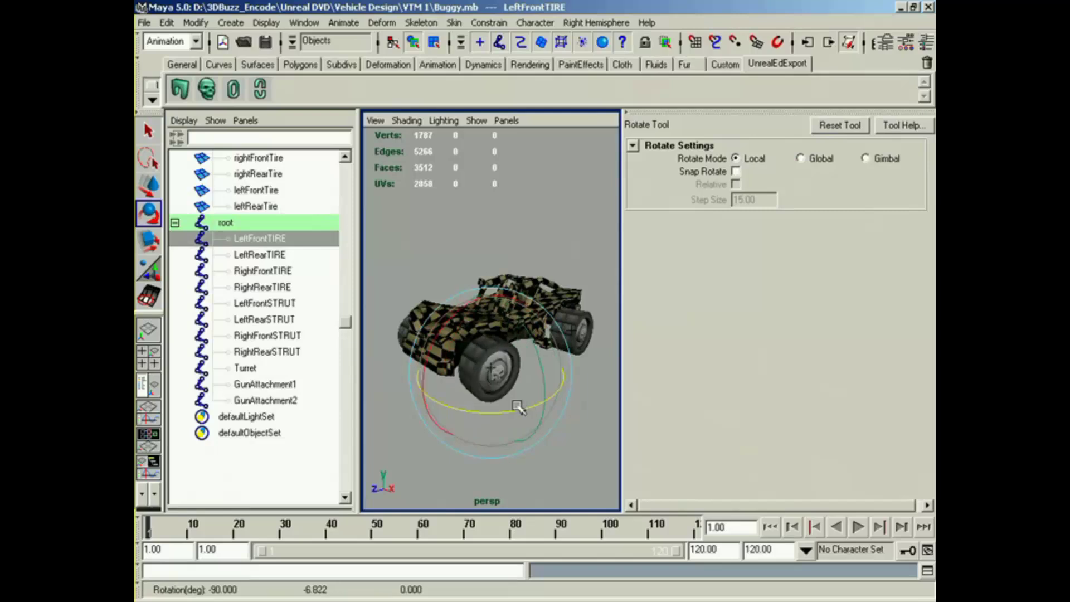
mouse_move(458, 327)
left_mouse_down()
mouse_move(468, 308)
mouse_move(478, 337)
mouse_move(473, 322)
left_mouse_up()
left_click_drag(582, 381, 546, 387, "alt")
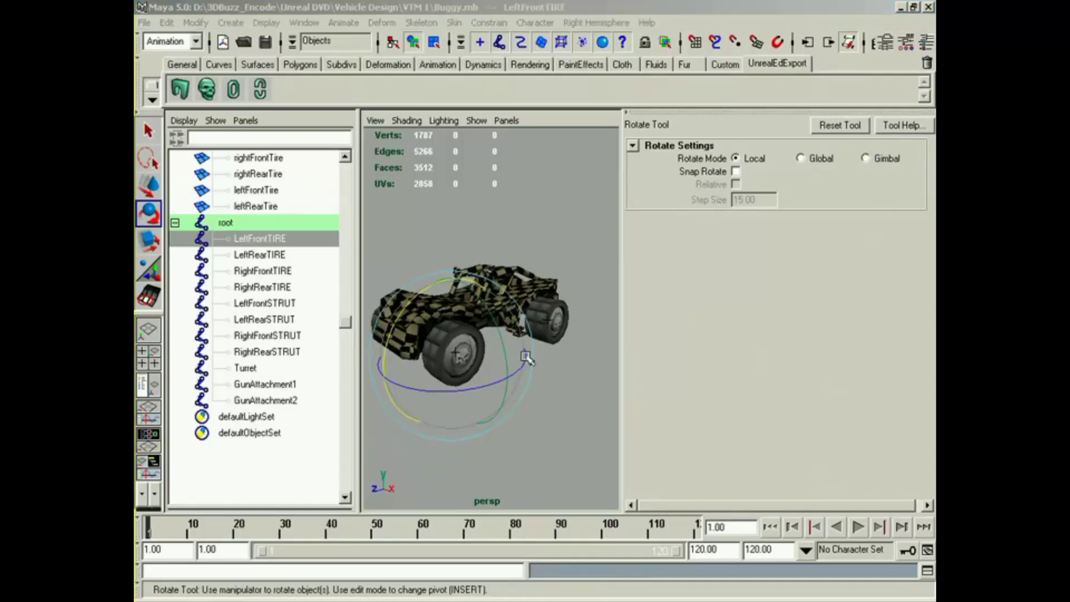
Set the layout to a widened outliner beside the perspective view and show the channel box.
key("space")
right_click_drag(496, 379, 535, 381, "alt")
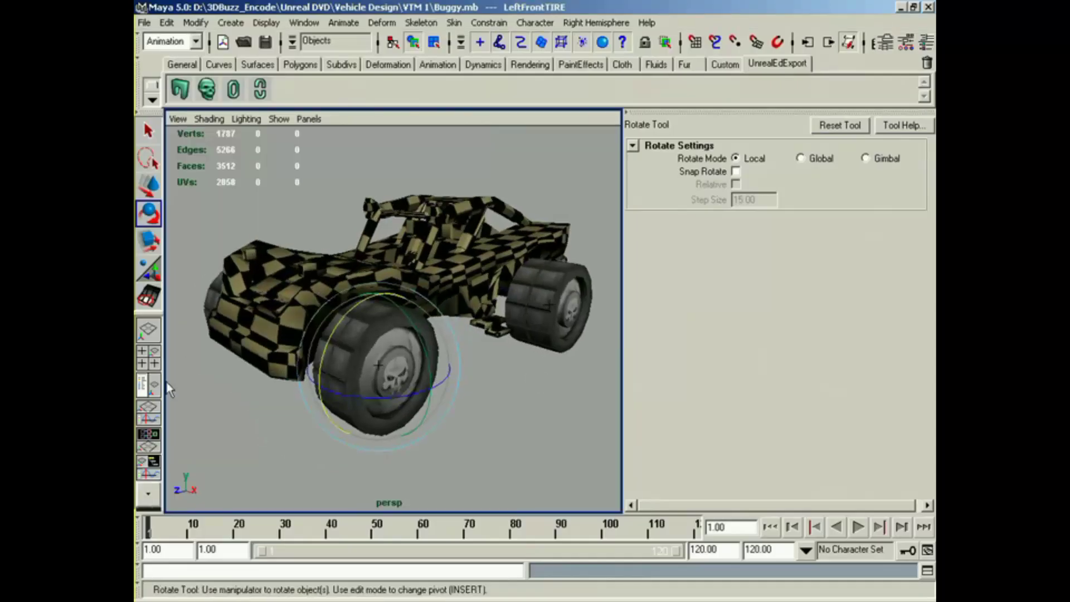
left_click(158, 391)
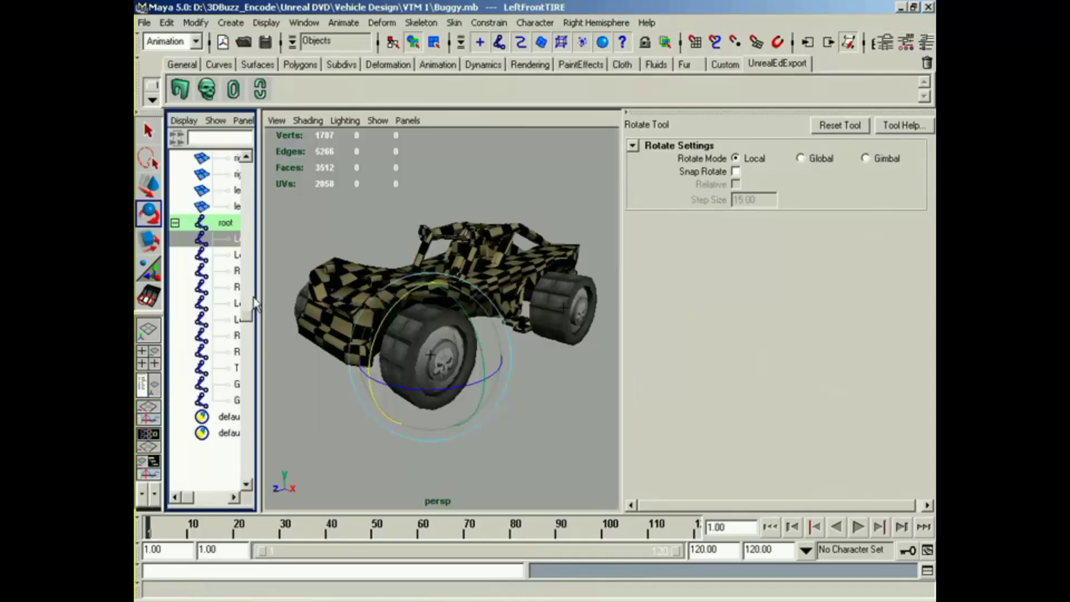
left_click_drag(259, 304, 304, 303)
middle_click_drag(526, 308, 509, 311, "alt")
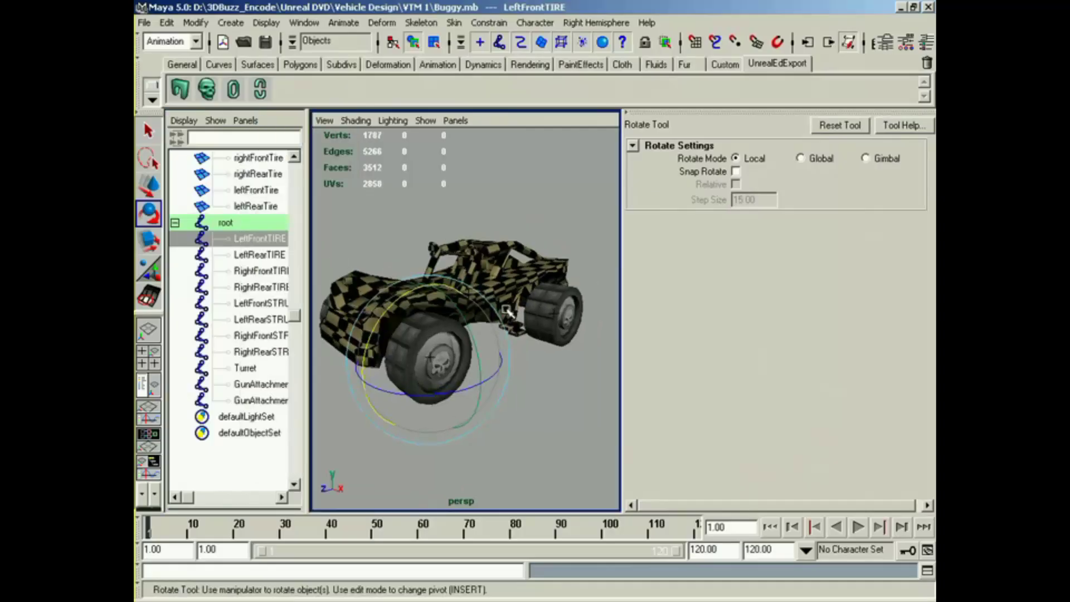
key("ctrl+a")
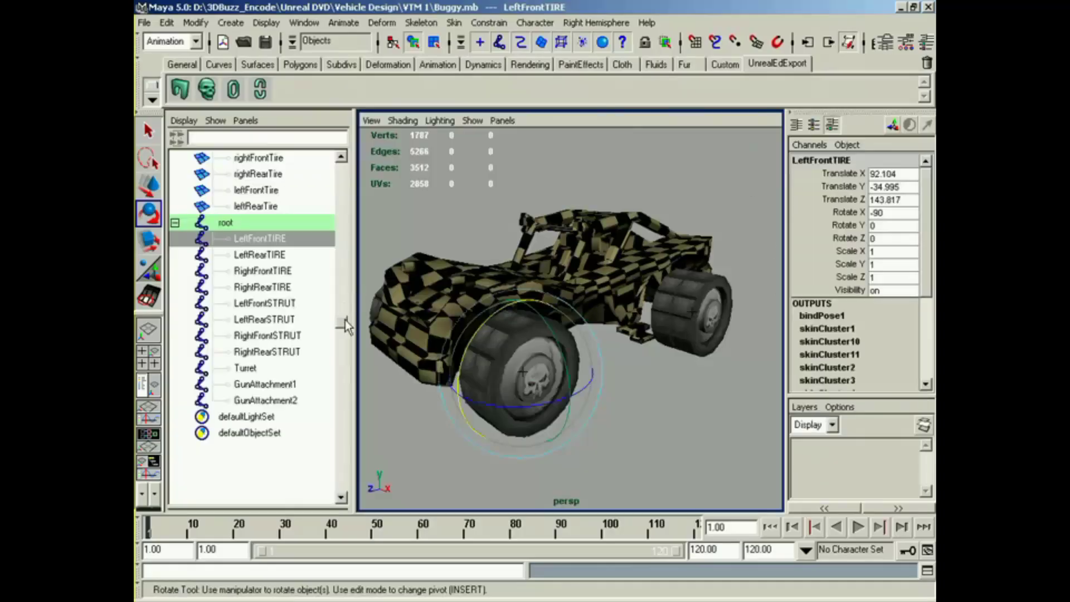
Test-rotate the LeftRearTIRE, RightFrontTIRE and RightRearTIRE joints in turn to check each tire's weighting, undoing each rotation.
left_click(260, 254)
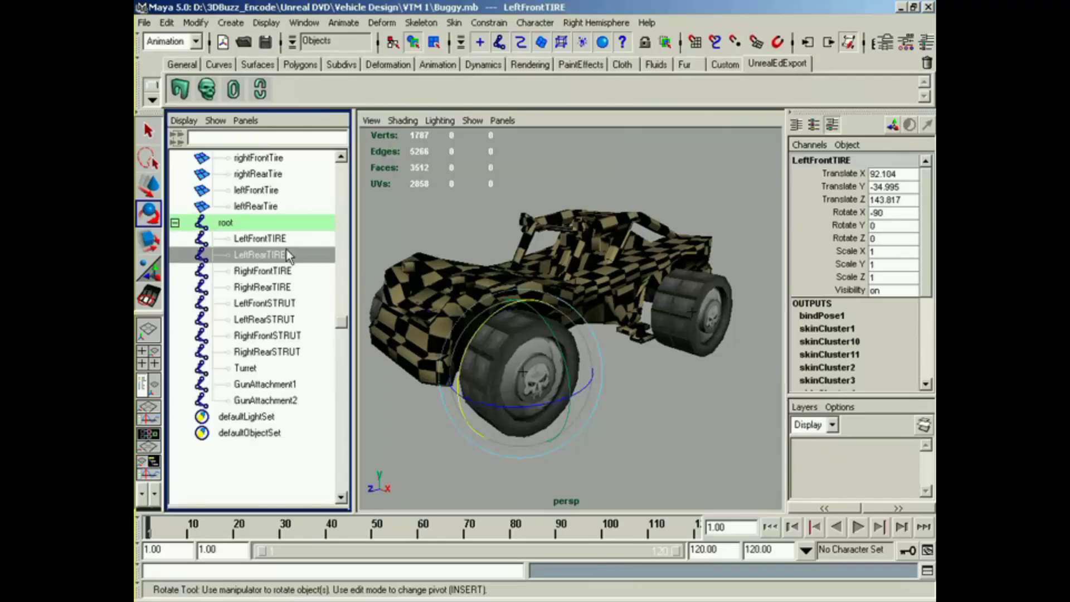
mouse_move(683, 344)
left_mouse_down()
mouse_move(667, 334)
mouse_move(741, 333)
mouse_move(692, 333)
left_mouse_up()
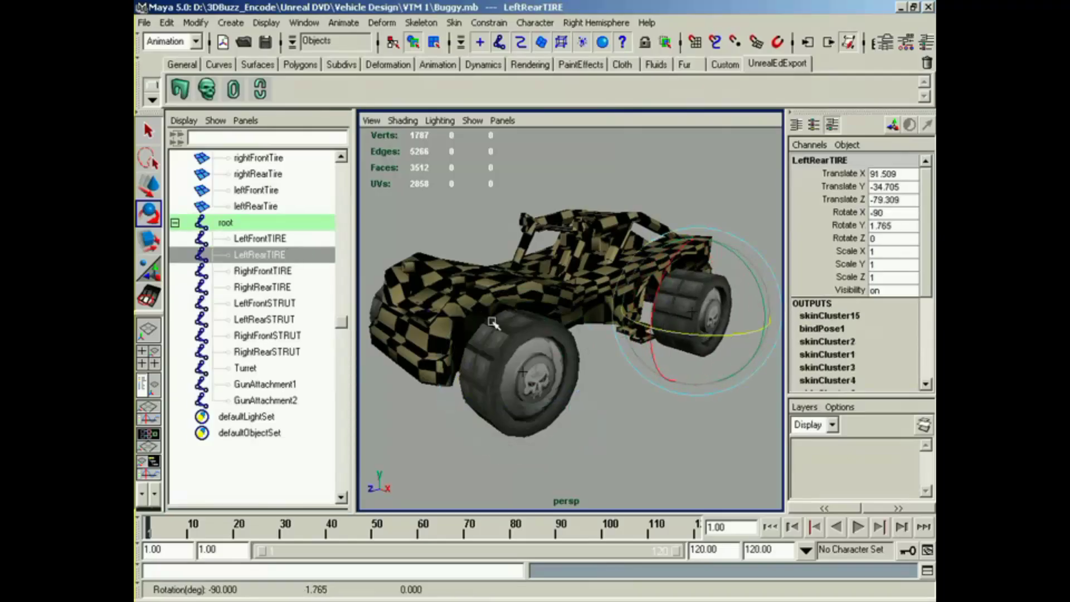
left_click(301, 272)
left_click_drag(546, 357, 703, 372, "alt")
key("ctrl+z")
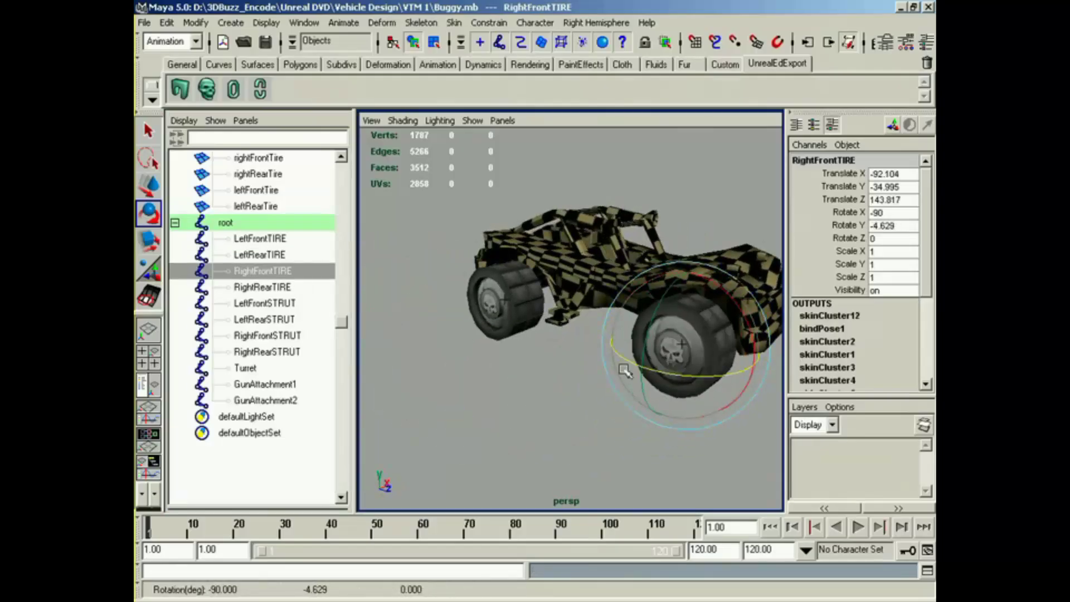
left_click(290, 287)
mouse_move(530, 321)
left_mouse_down()
mouse_move(445, 321)
mouse_move(522, 325)
left_mouse_up()
key("ctrl+z")
left_click_drag(640, 381, 531, 384, "alt")
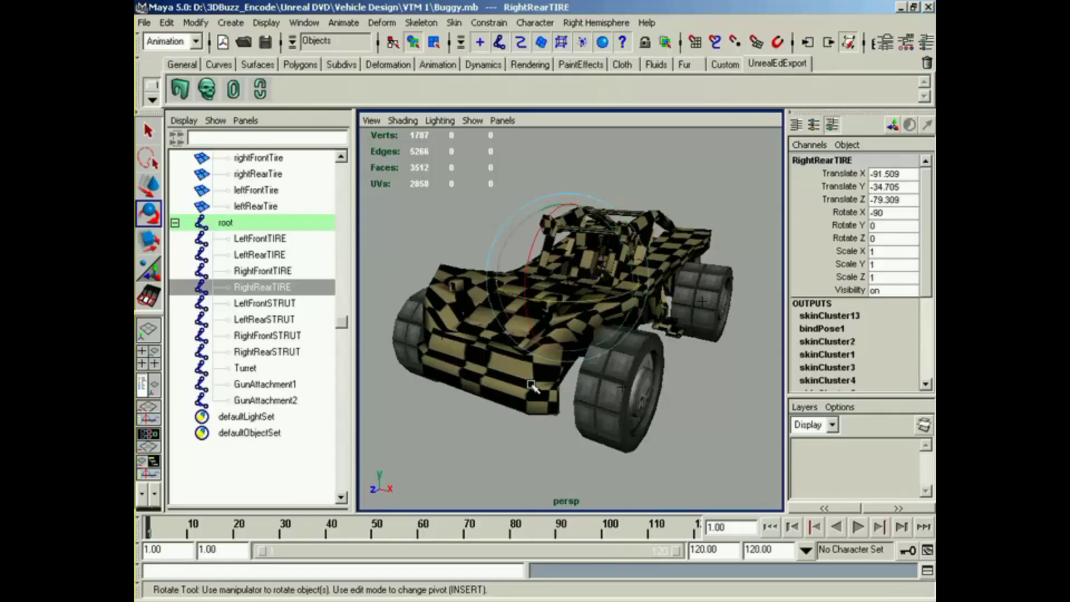
Test-move the root joint upward to check that the whole buggy follows, and undo the move.
left_click(245, 222)
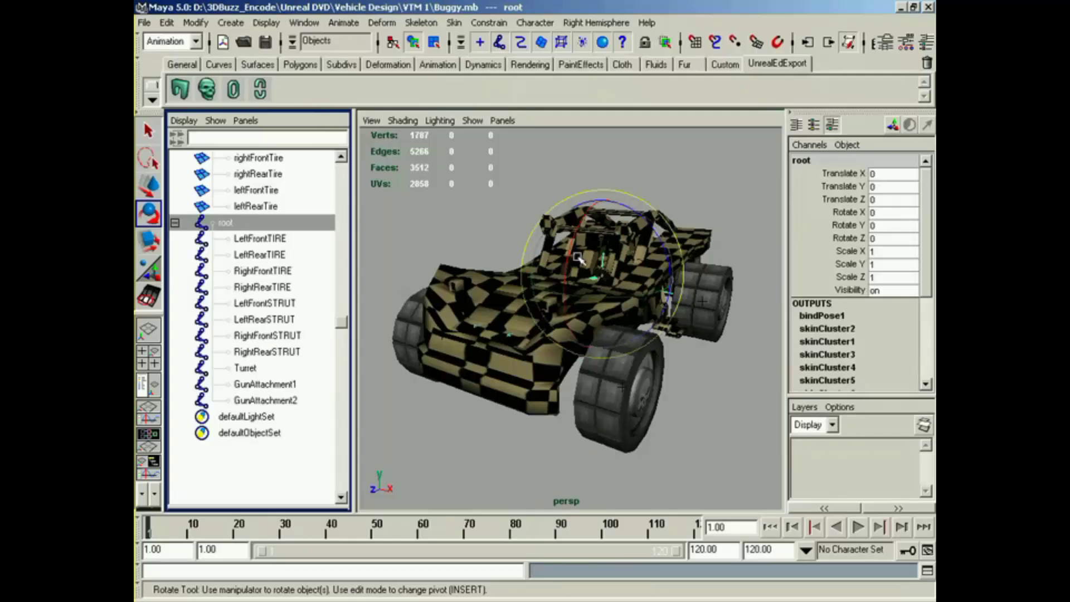
key("w")
mouse_move(613, 241)
left_mouse_down()
mouse_move(618, 195)
mouse_move(627, 231)
left_mouse_up()
key("ctrl+z")
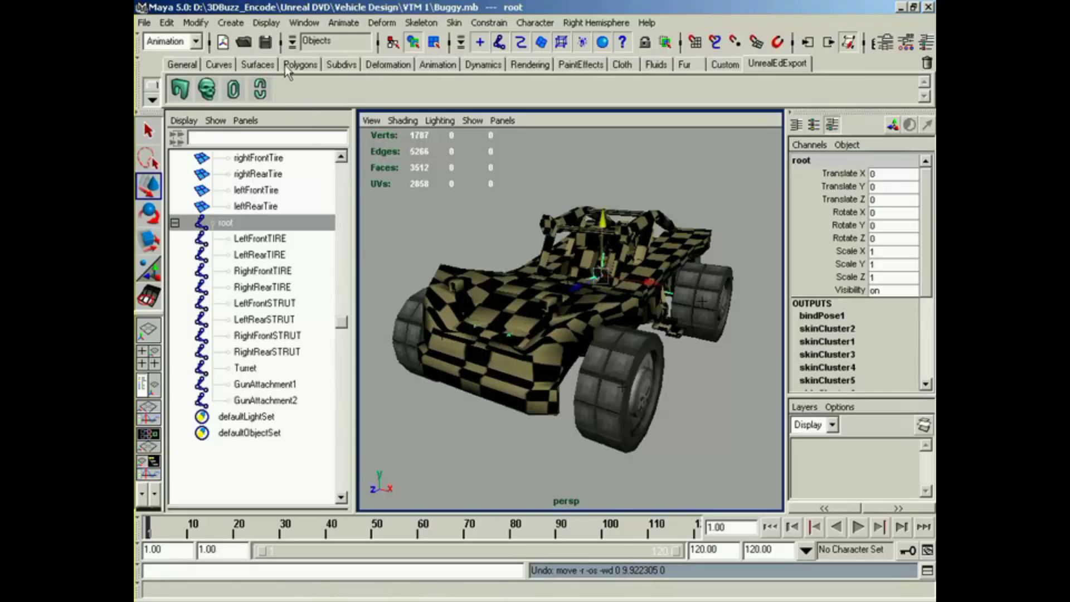
Save the buggy scene and open the recent scene Turret.mb.
left_click(264, 43)
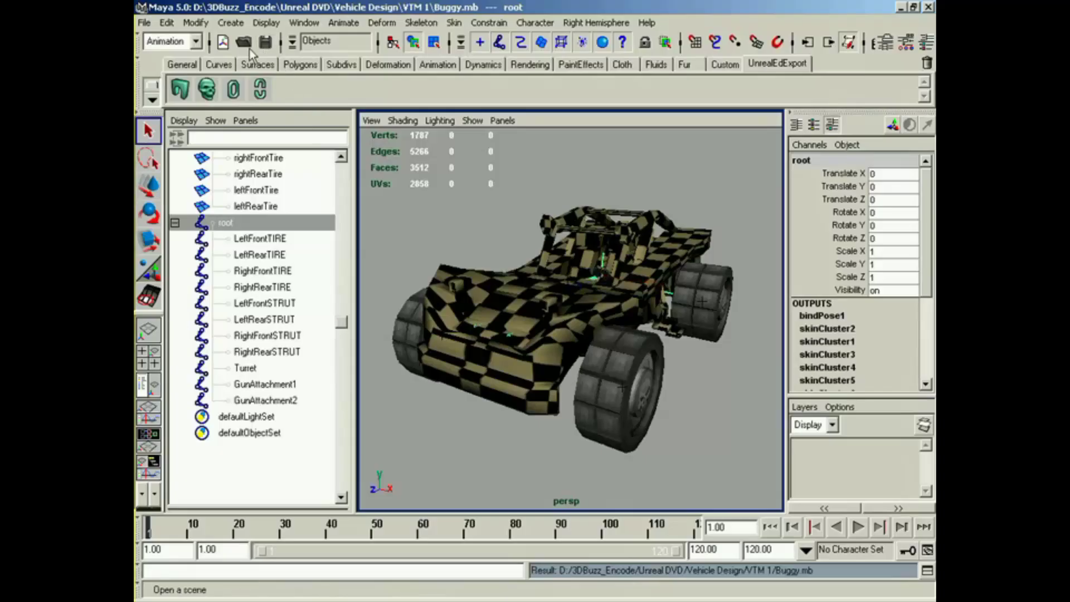
left_click(144, 23)
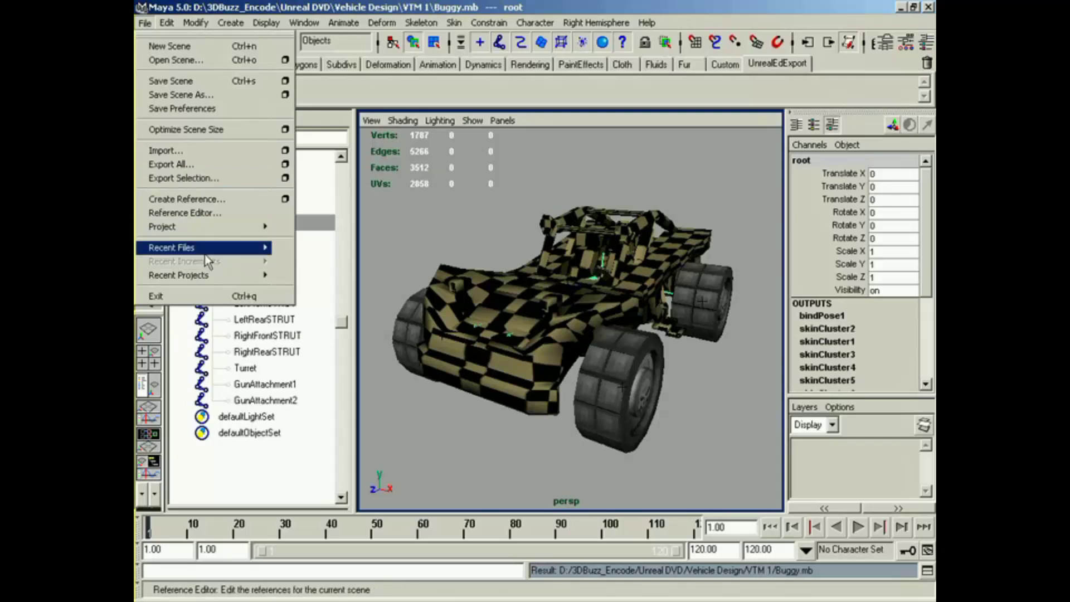
mouse_move(207, 254)
left_click(329, 275)
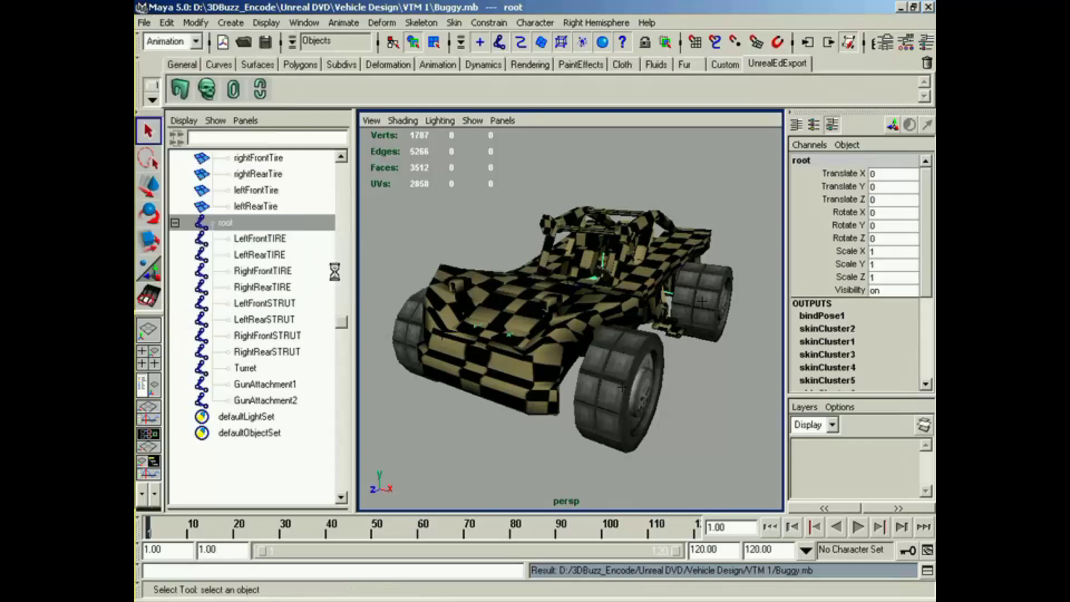
Display the turret in wireframe, then smooth bind the Turret group to its root joint using Smooth Bind.
mouse_move(467, 297)
left_mouse_down("alt")
mouse_move(557, 303)
mouse_move(467, 308)
left_mouse_up("alt")
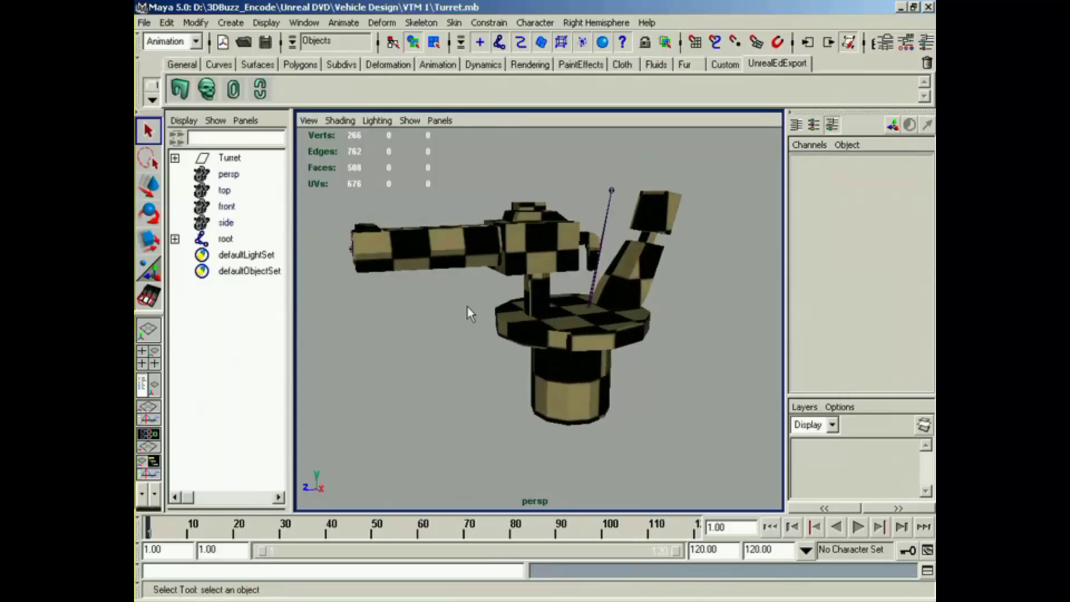
key("4")
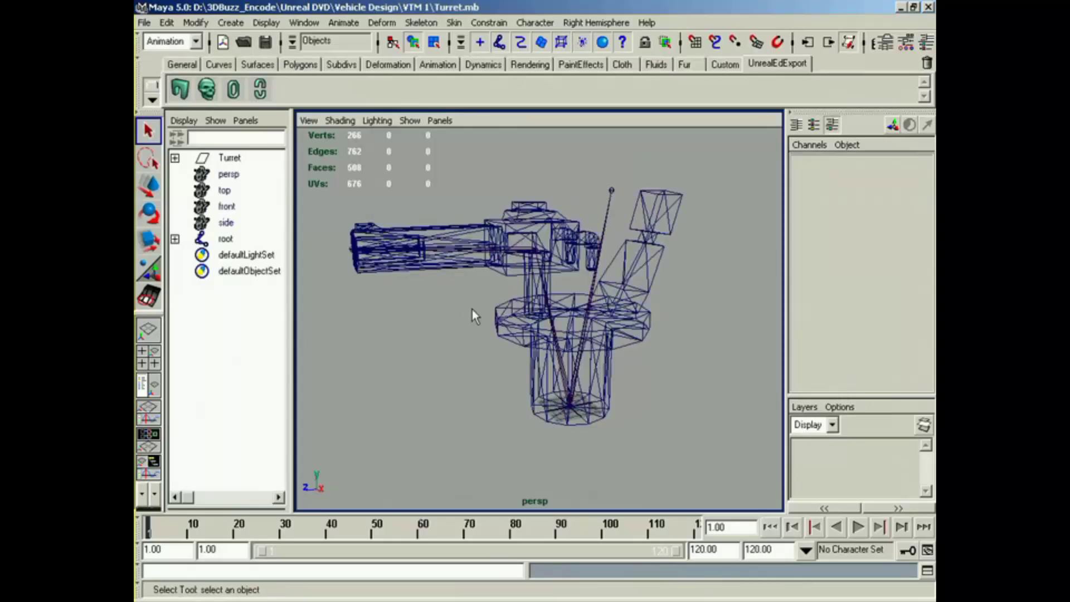
left_click_drag(473, 316, 519, 360, "alt")
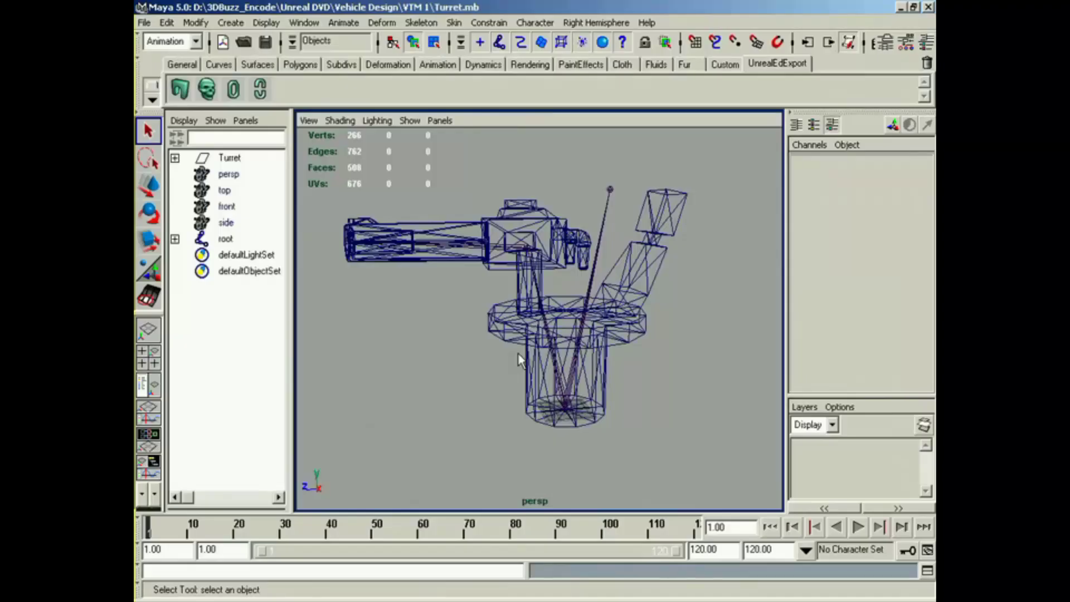
left_click(175, 238)
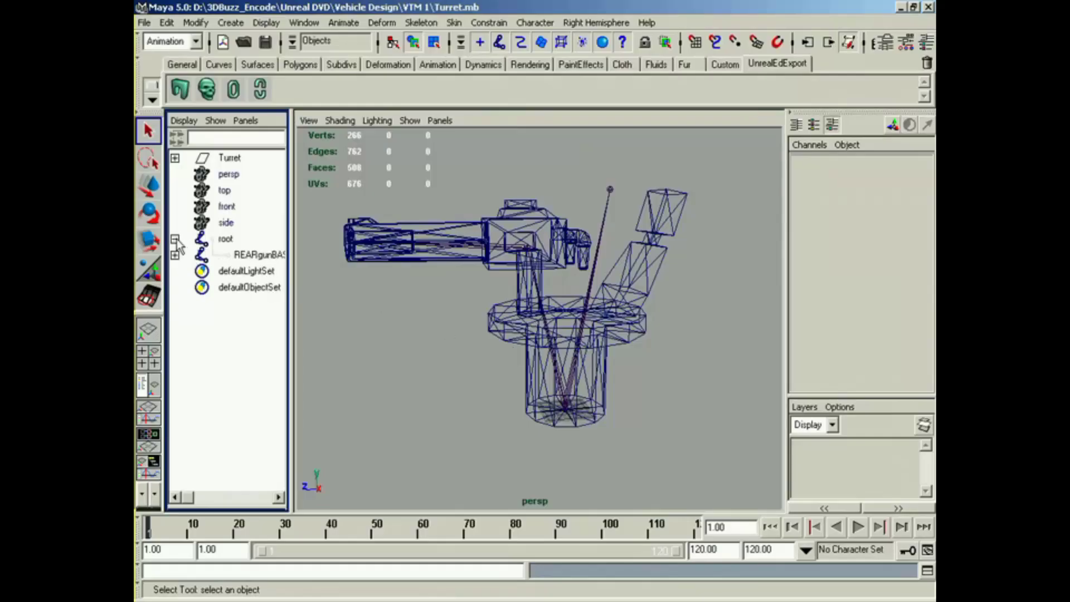
left_click(175, 255)
left_click(229, 239)
left_click(229, 159, "ctrl")
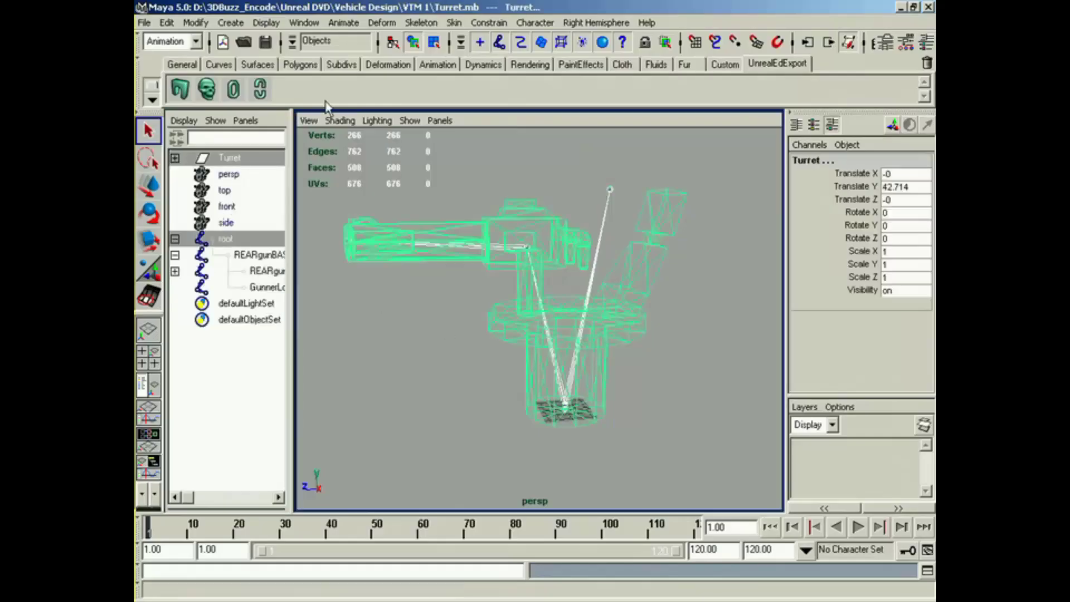
left_click(454, 23)
mouse_move(485, 47)
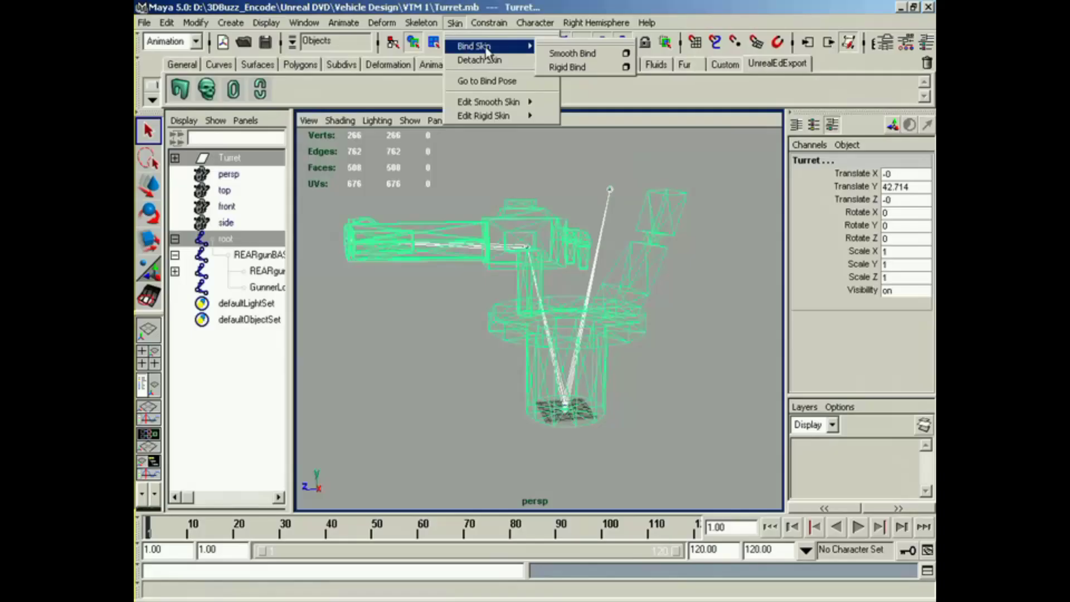
left_click(567, 54)
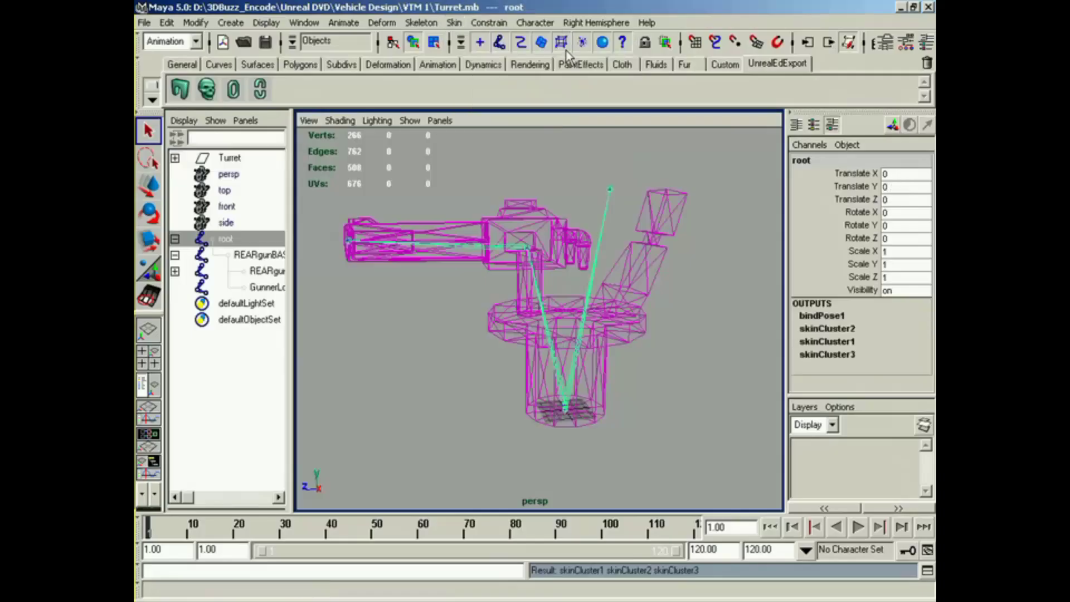
Test-rotate the REARgunBASE joint in textured display to check the turret's deformation, and undo the rotation.
left_click(268, 256)
key("5")
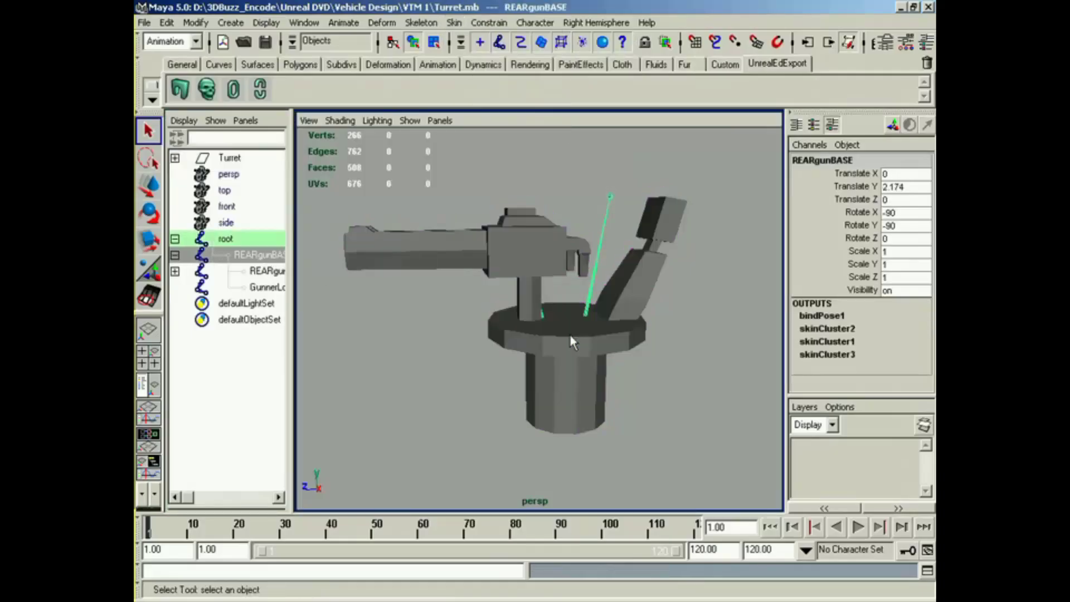
key("6")
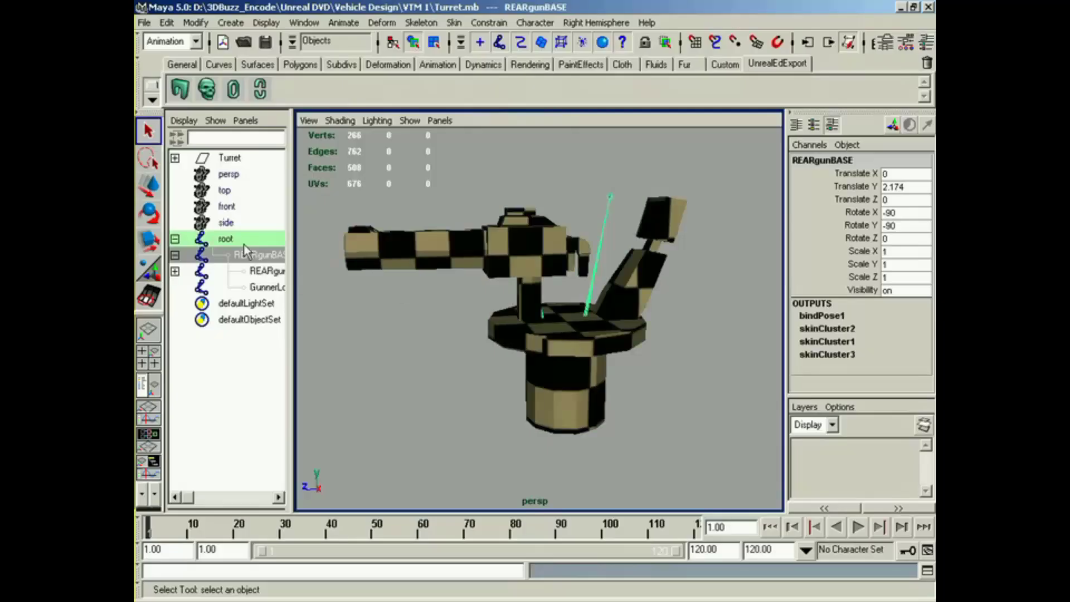
key("e")
mouse_move(577, 446)
left_mouse_down()
mouse_move(489, 442)
mouse_move(706, 445)
mouse_move(492, 440)
mouse_move(586, 445)
mouse_move(636, 405)
mouse_move(591, 446)
mouse_move(566, 437)
left_mouse_up()
key("z")
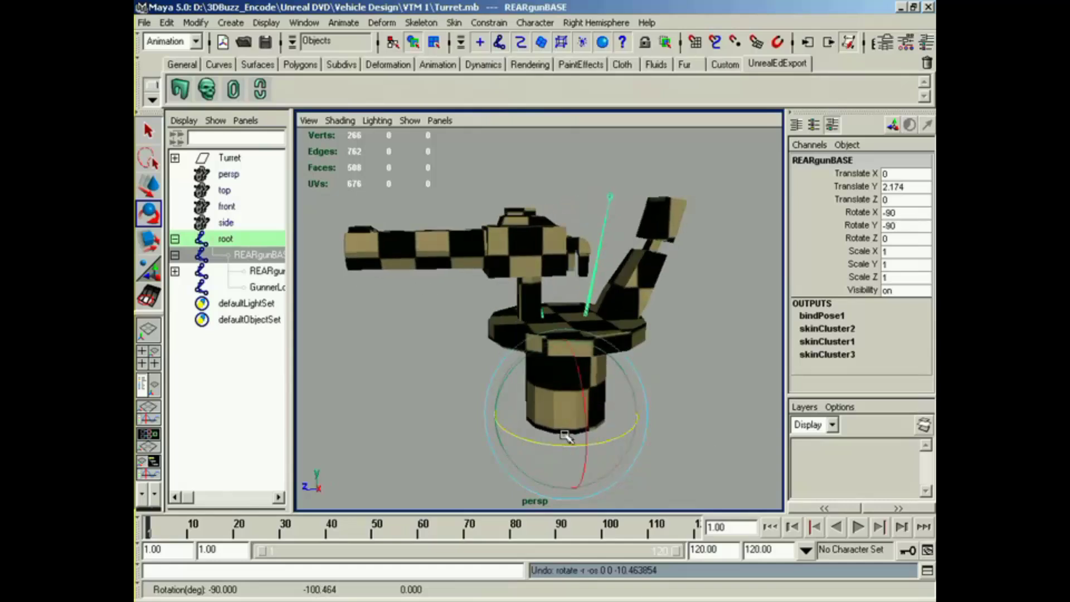
Test-rotate the REARgunTURRET joint to check how the gun deforms, and undo the rotation.
left_click(269, 272)
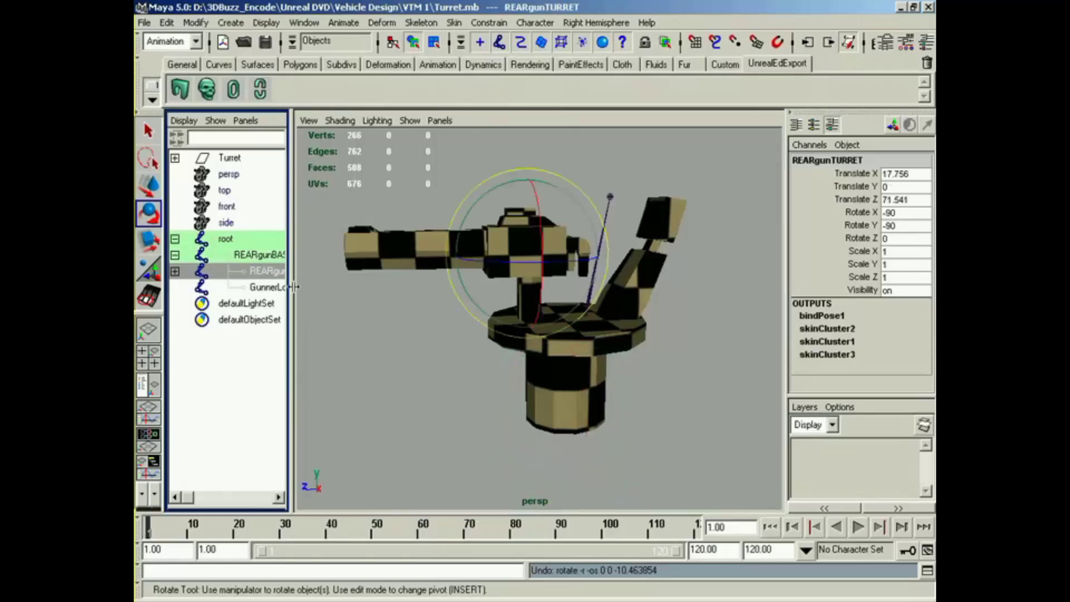
left_click_drag(293, 286, 352, 289)
left_click_drag(517, 213, 541, 223)
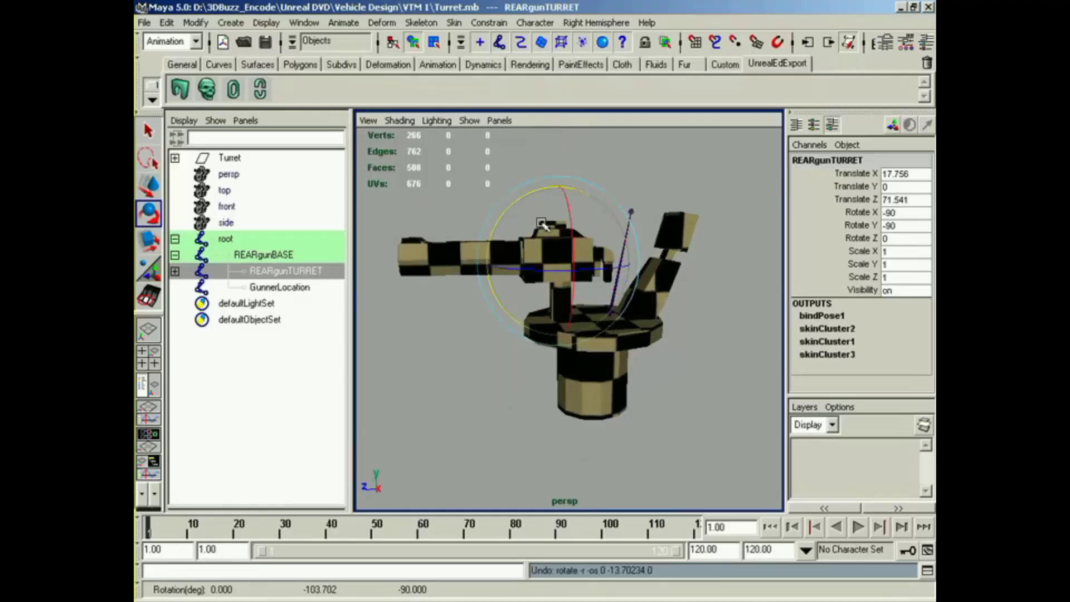
Using Paint Skin Weights on the Turret group, flood all of its geometry with a REARgunBASE weight of 1.
left_click(232, 158)
left_click(149, 296)
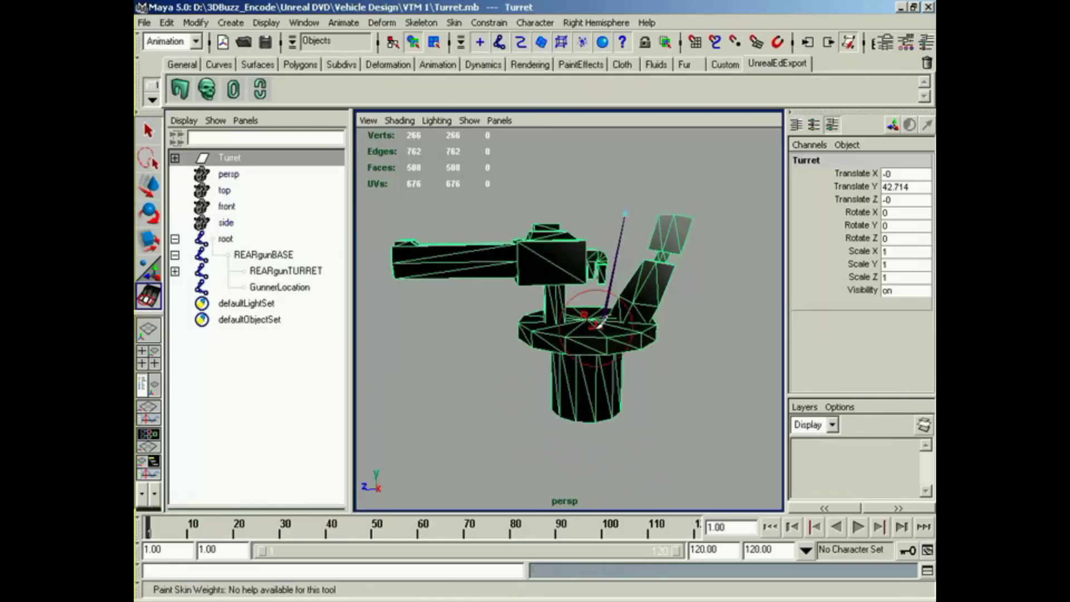
double_click(148, 296)
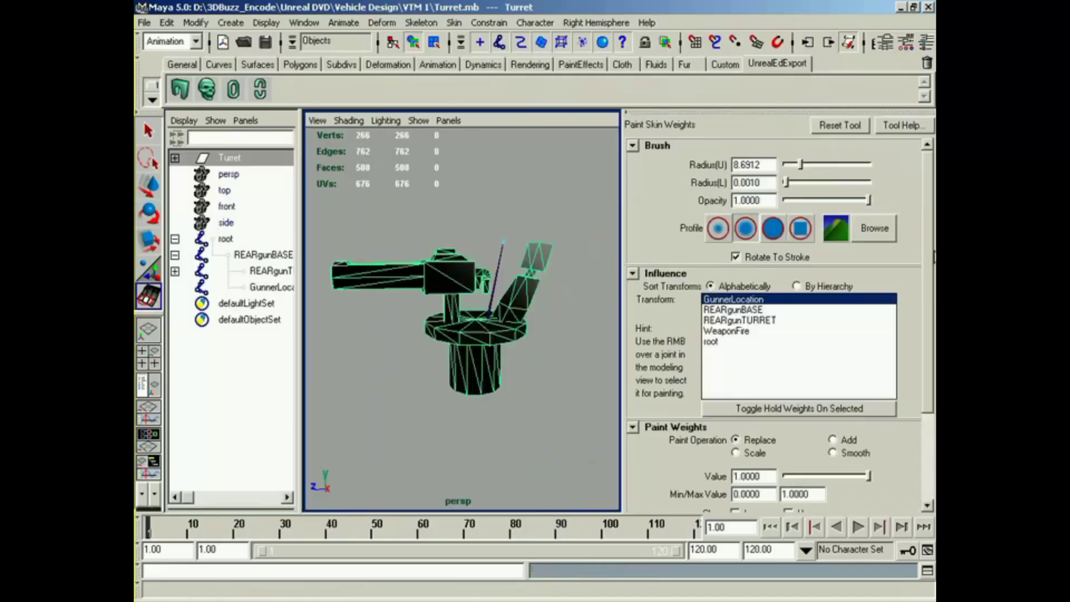
scroll(881, 297, "down", 3)
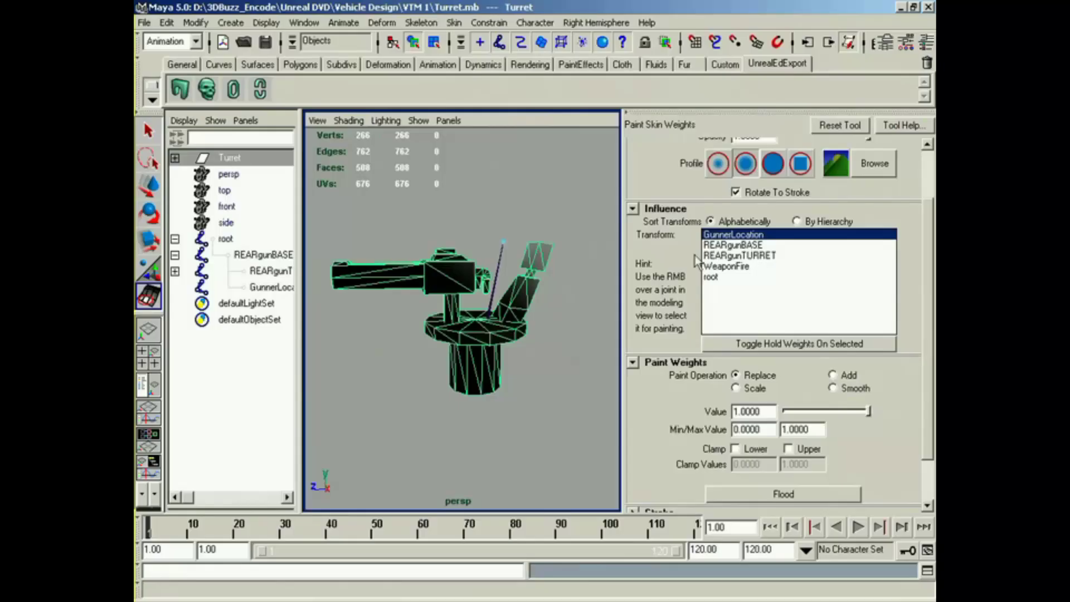
left_click(738, 247)
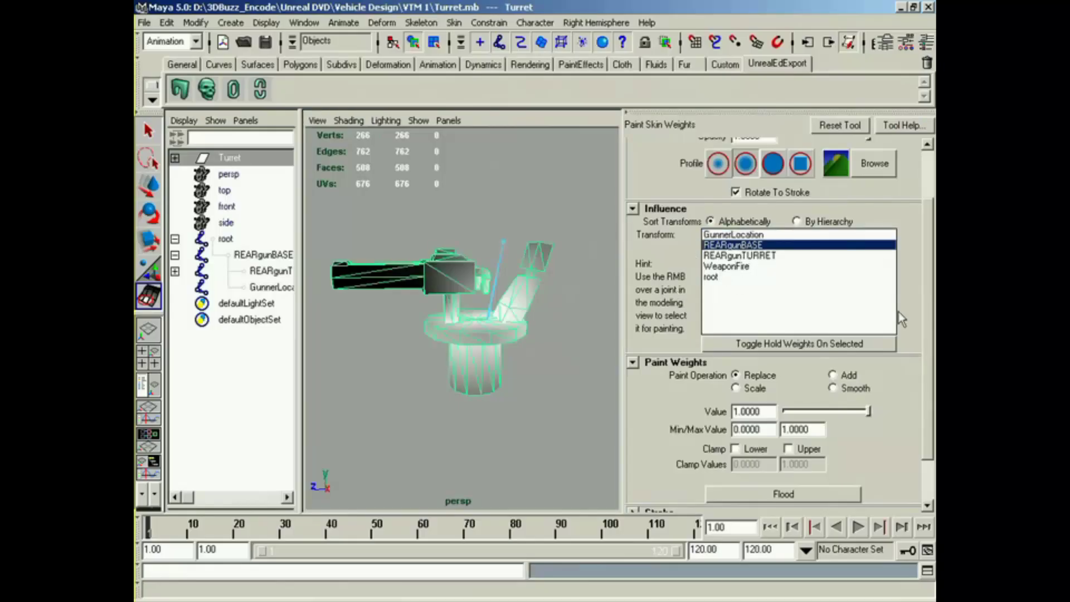
left_click_drag(929, 350, 927, 395)
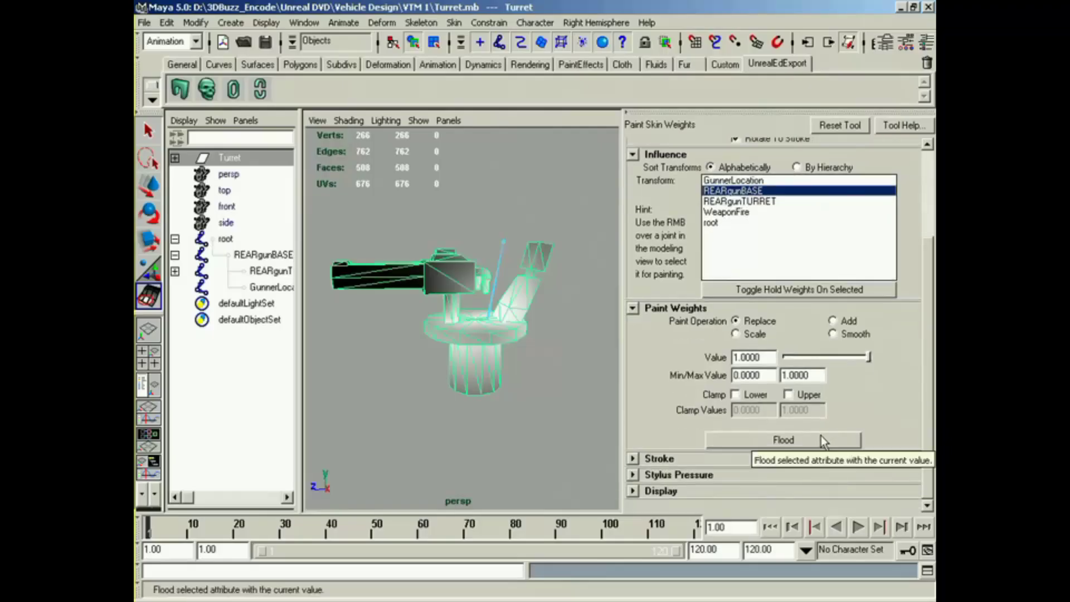
left_click(785, 433)
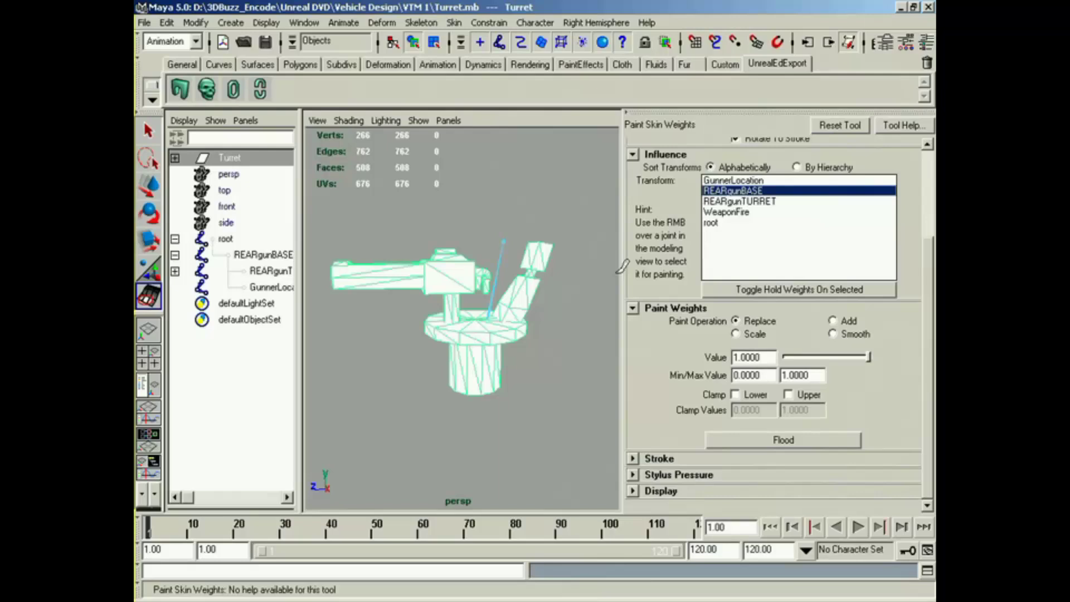
Isolate the gun mesh polySurface7 in the Turret group and flood it with a REARgunTURRET weight of 1.
left_click(737, 202)
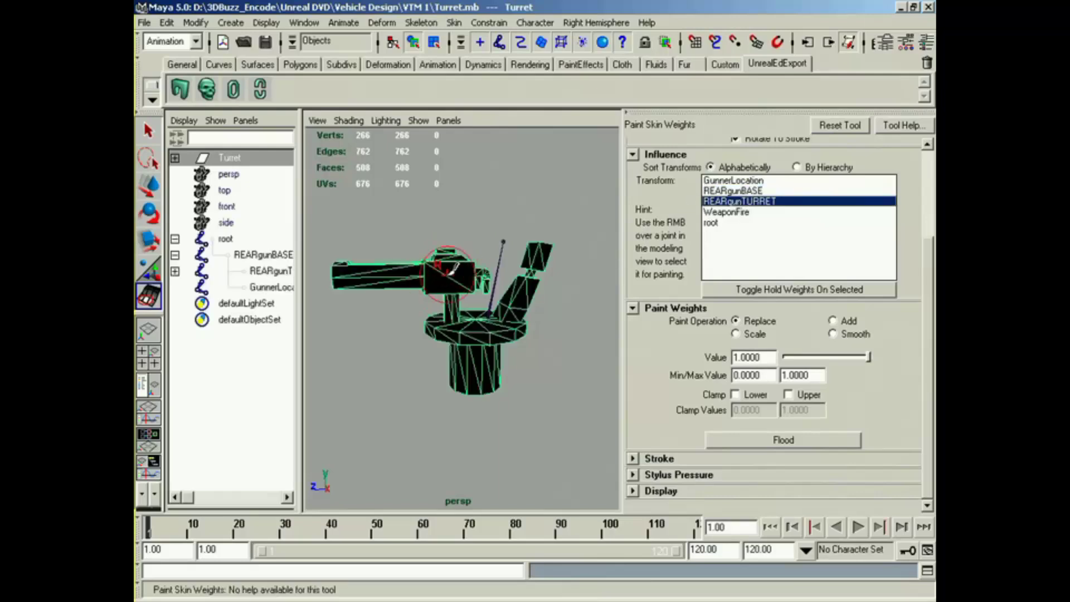
right_click_drag(449, 270, 557, 320, "alt")
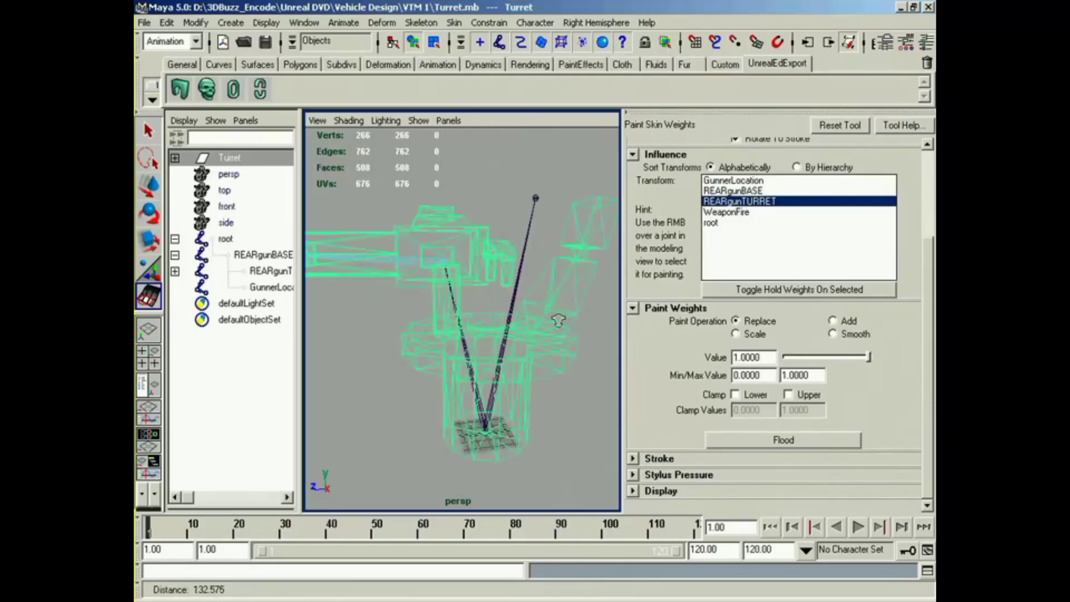
middle_click_drag(445, 273, 469, 336, "alt")
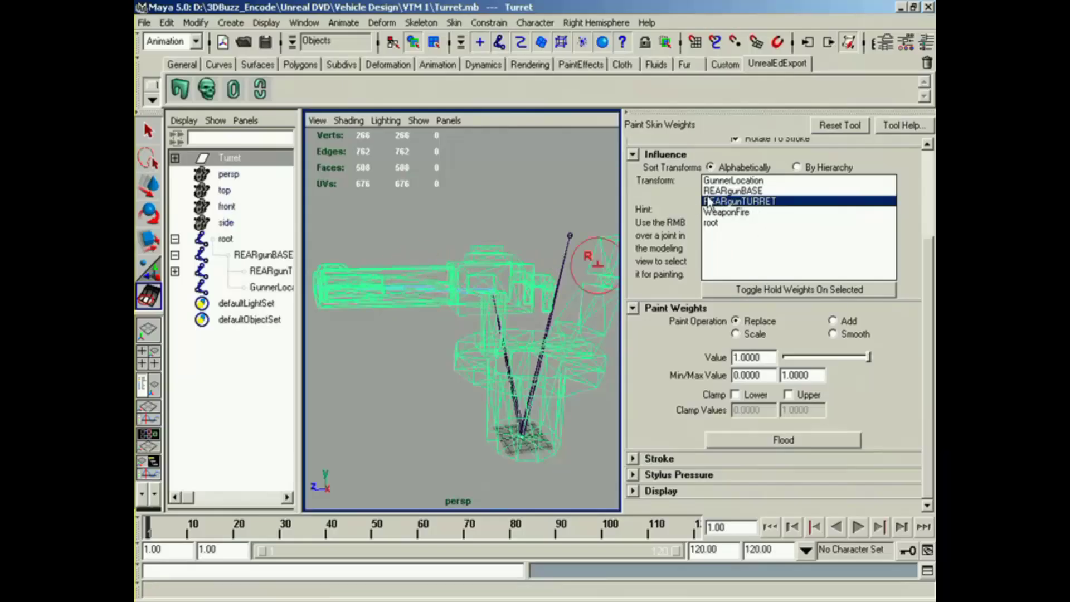
left_click(175, 158)
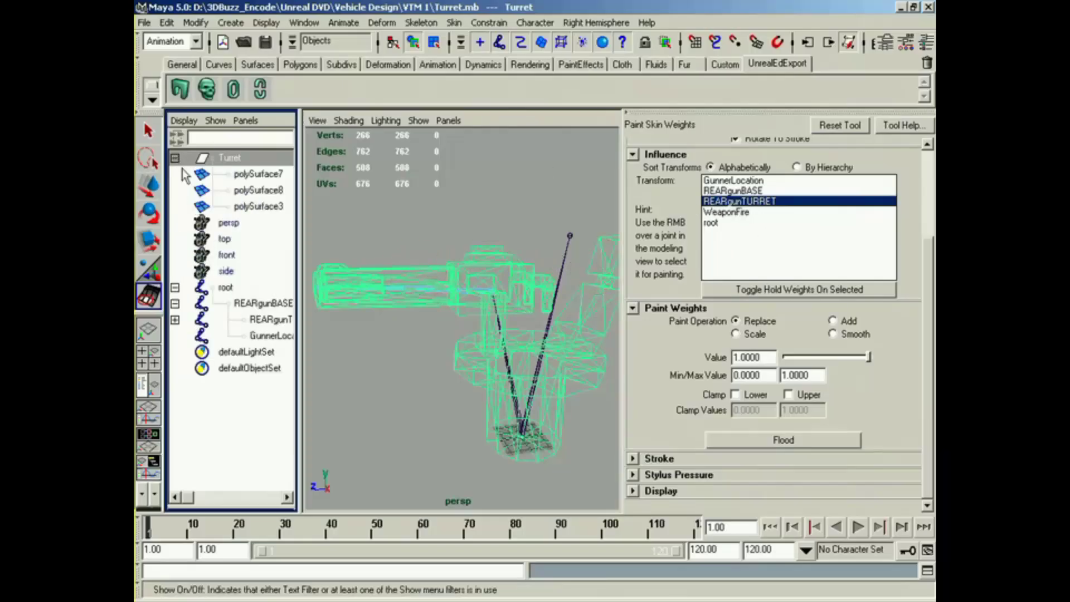
left_click(256, 177)
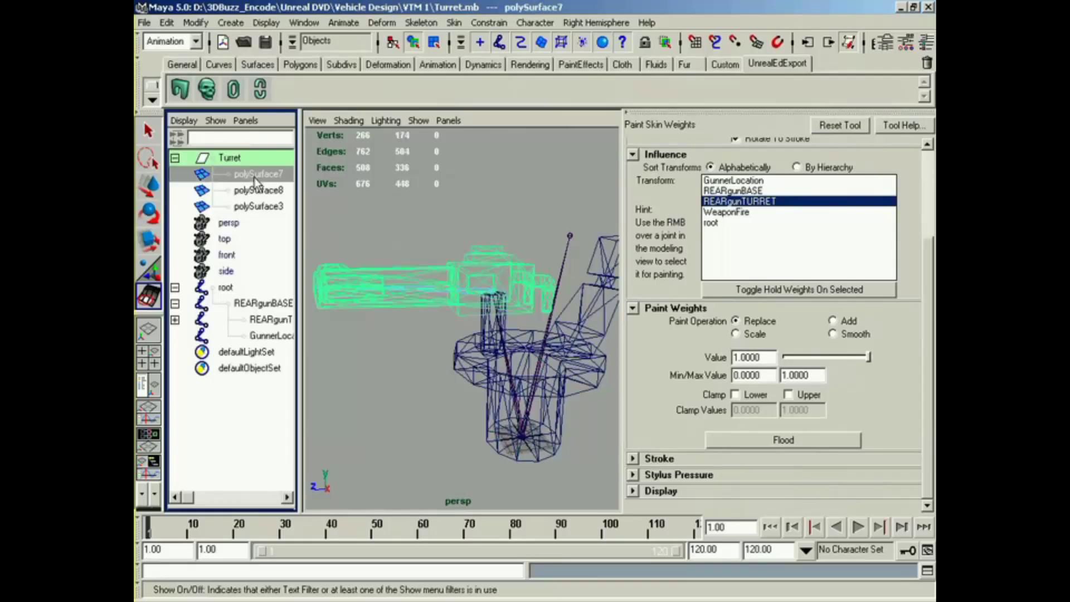
left_click(481, 248)
key("5")
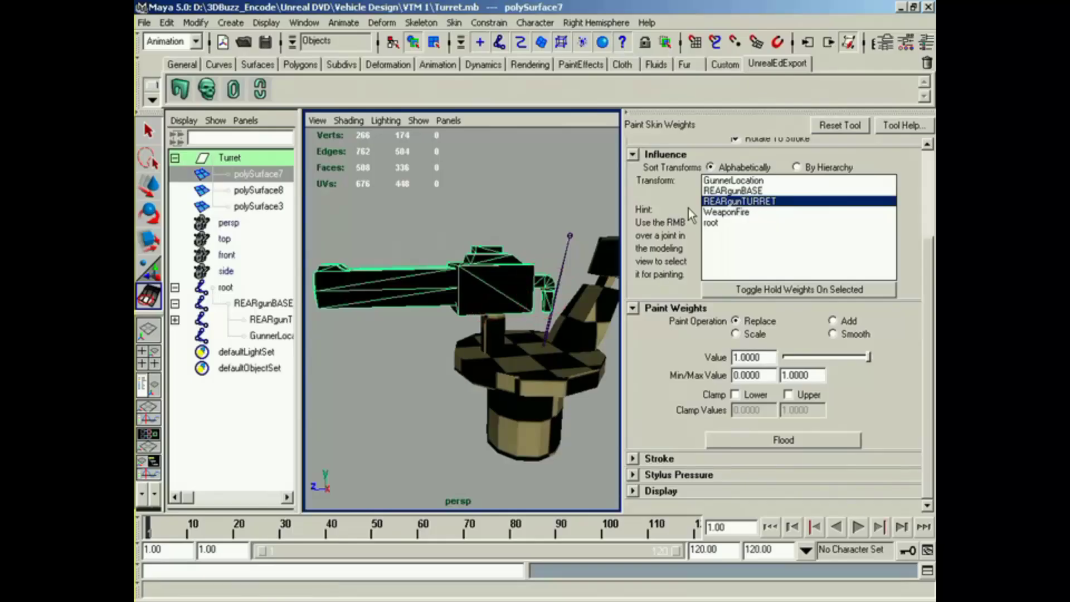
left_click(750, 444)
Test-rotate the REARgunBASE and REARgunTURRET joints to check the flooded weights, undoing each rotation.
left_click(245, 309)
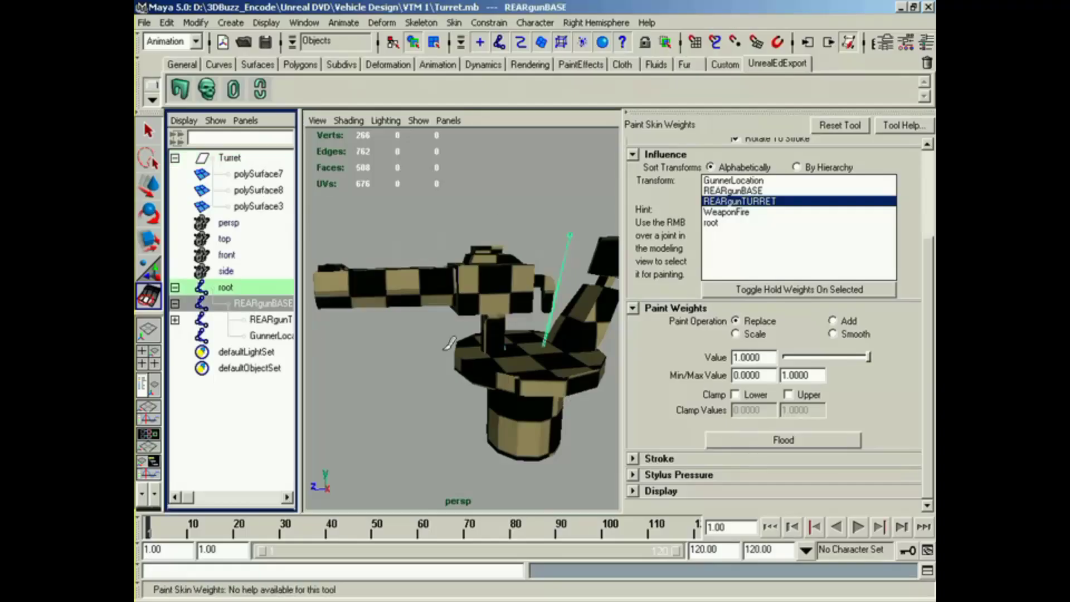
key("e")
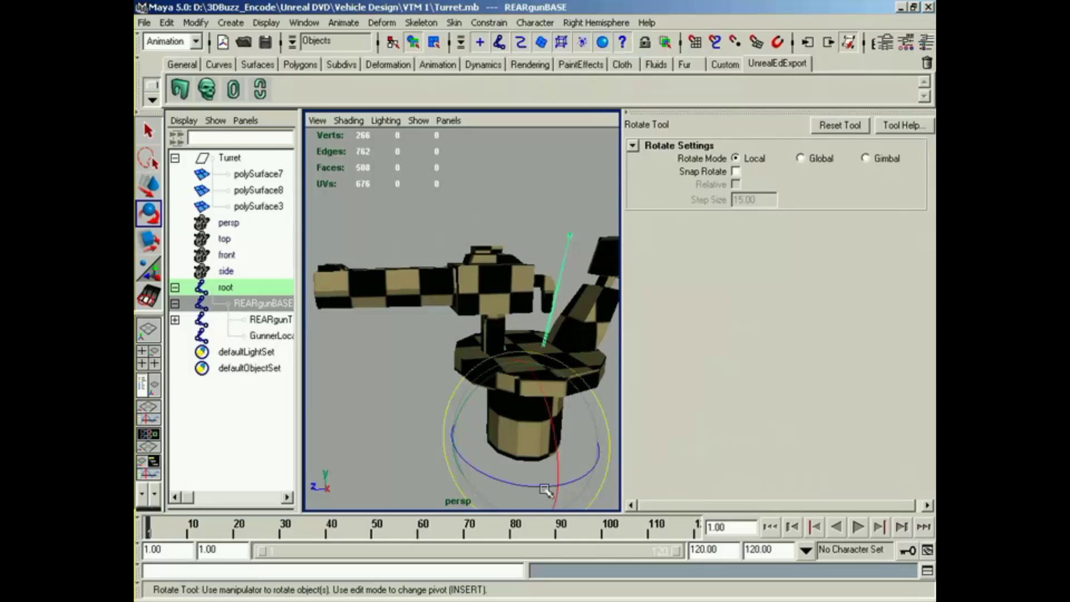
left_click_drag(547, 490, 482, 478)
key("z")
left_click(256, 320)
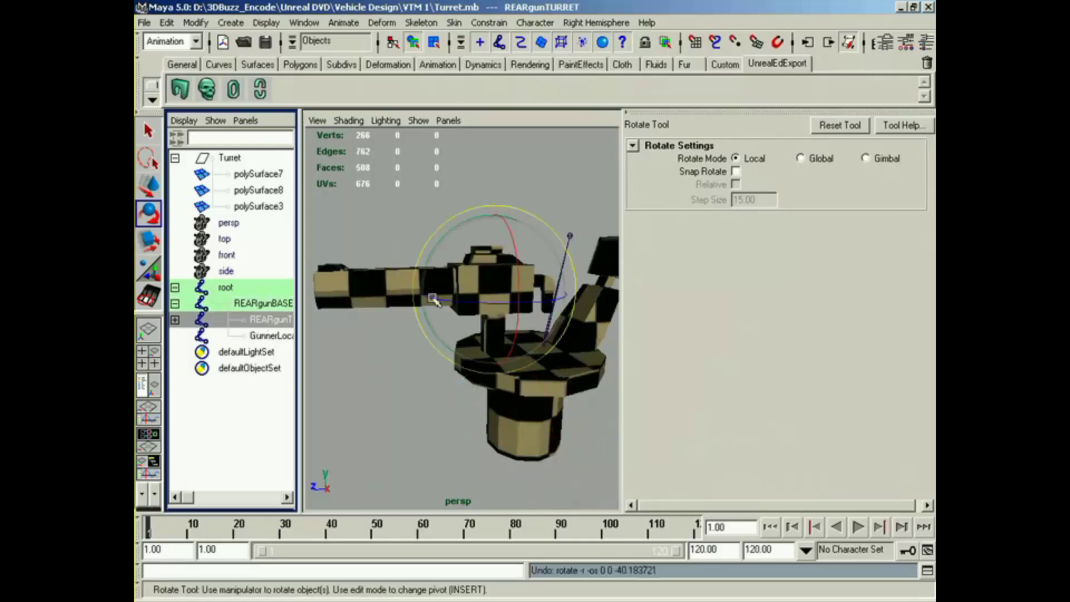
mouse_move(442, 243)
left_mouse_down()
mouse_move(406, 282)
mouse_move(449, 259)
left_mouse_up()
key("z")
Save the turret scene and open the recent scene MiniGun.mb.
middle_click_drag(550, 309, 470, 313, "alt")
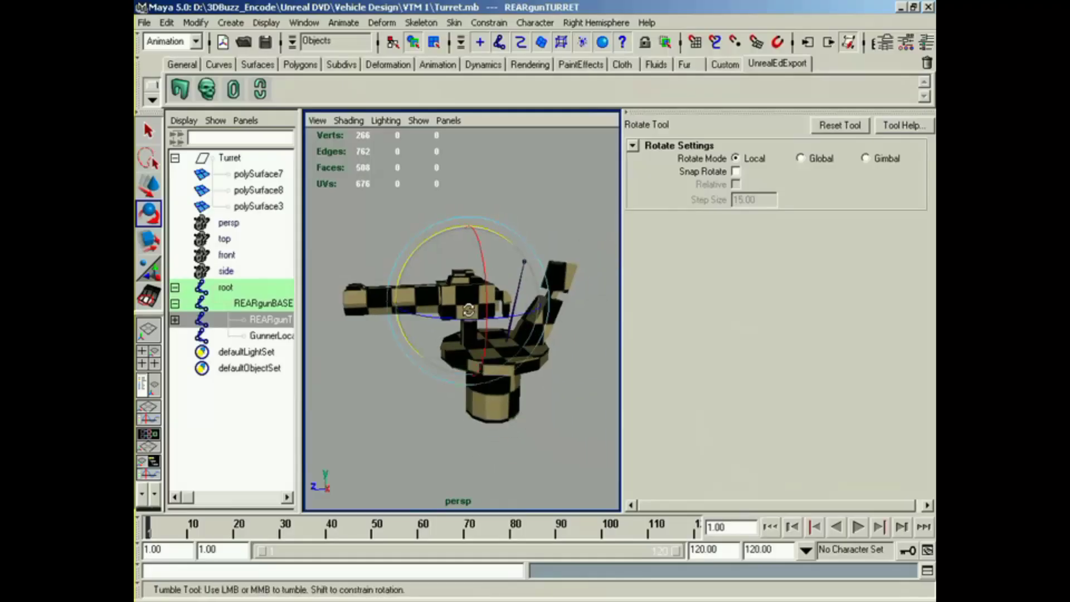
left_click_drag(470, 314, 489, 308, "alt")
key("space")
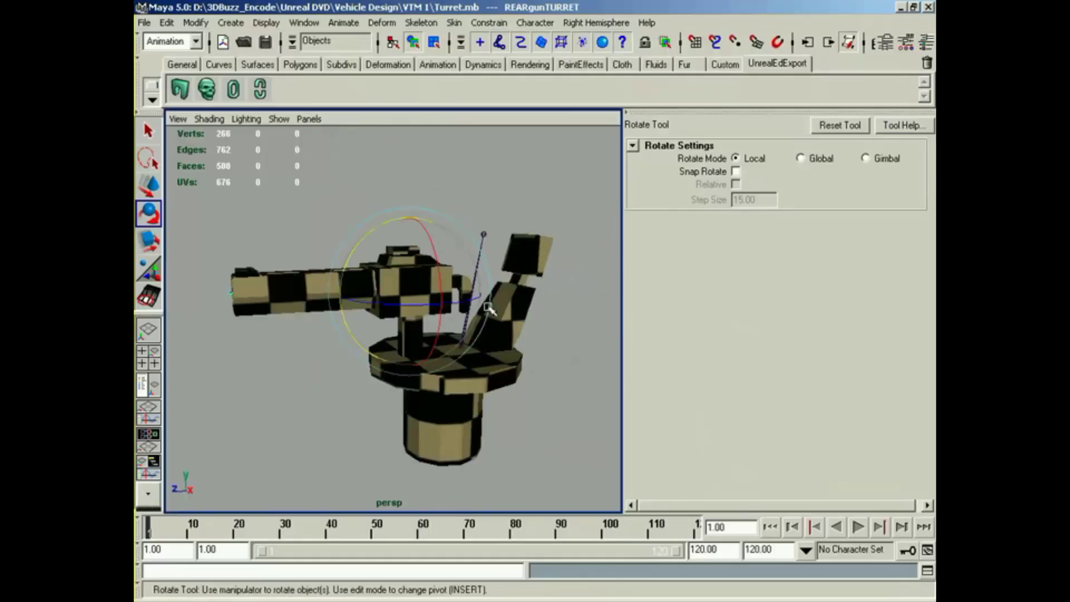
left_click(265, 42)
key("q")
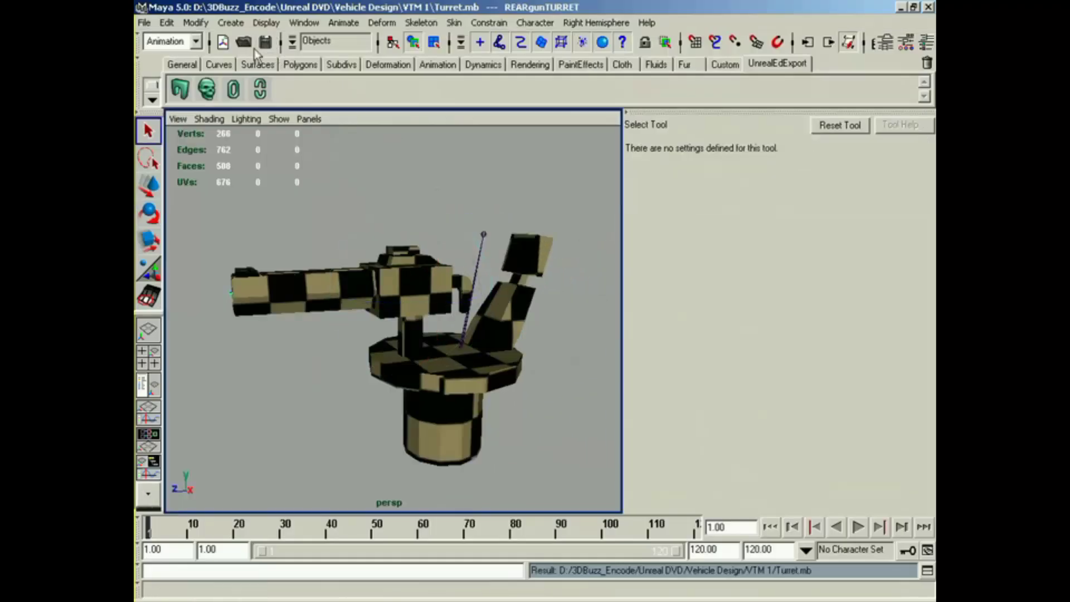
left_click(144, 22)
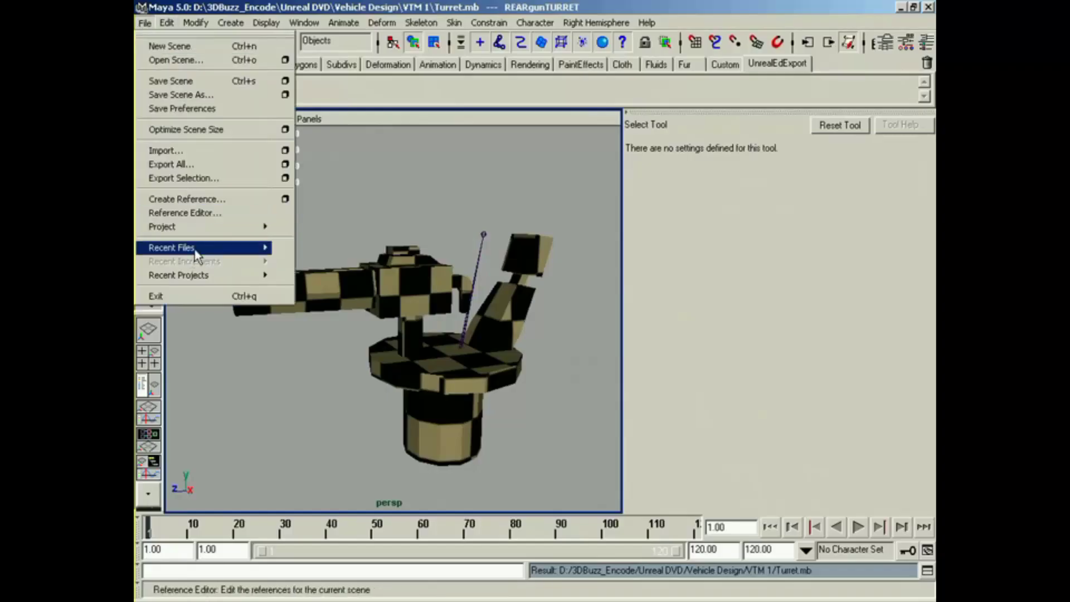
mouse_move(195, 248)
left_click(362, 275)
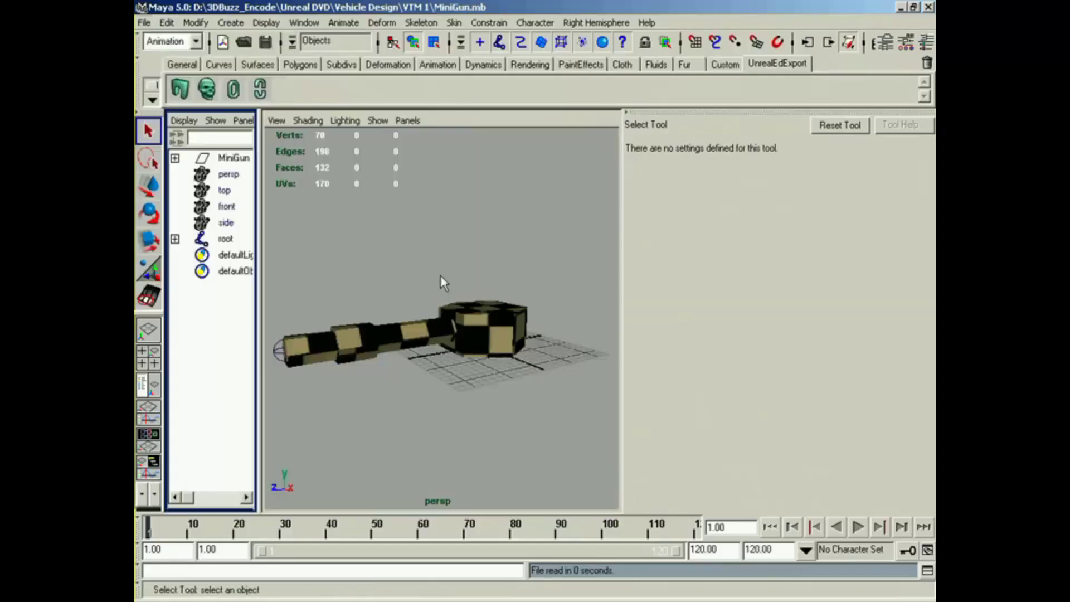
Display the minigun in wireframe, then smooth bind the MiniGun group to its root joint using Smooth Bind.
left_click_drag(491, 329, 494, 358, "alt")
right_click_drag(494, 358, 499, 356, "alt")
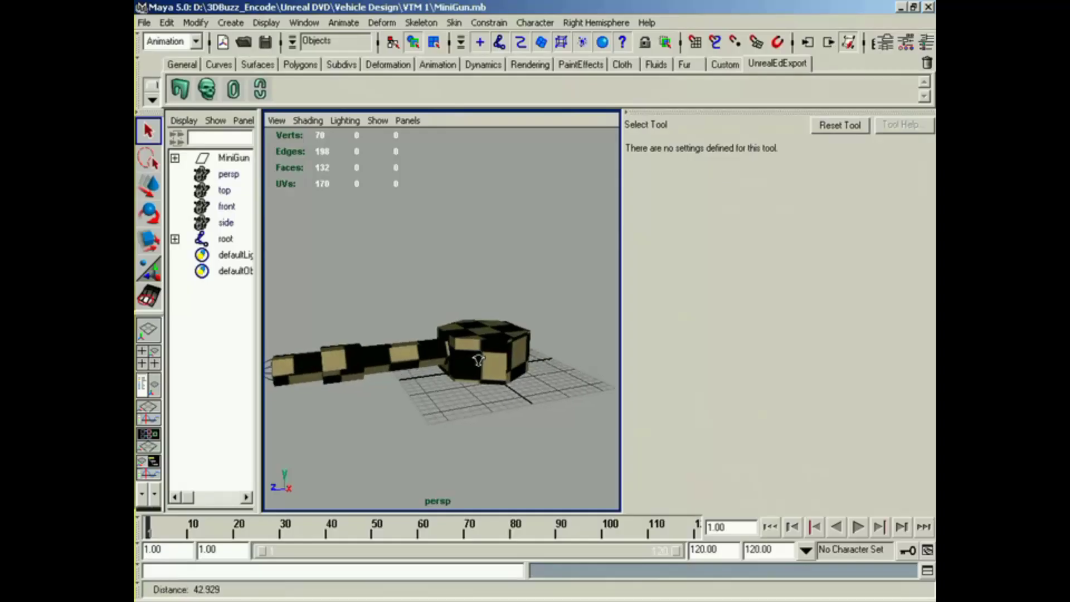
middle_click_drag(500, 356, 503, 341, "alt")
key("4")
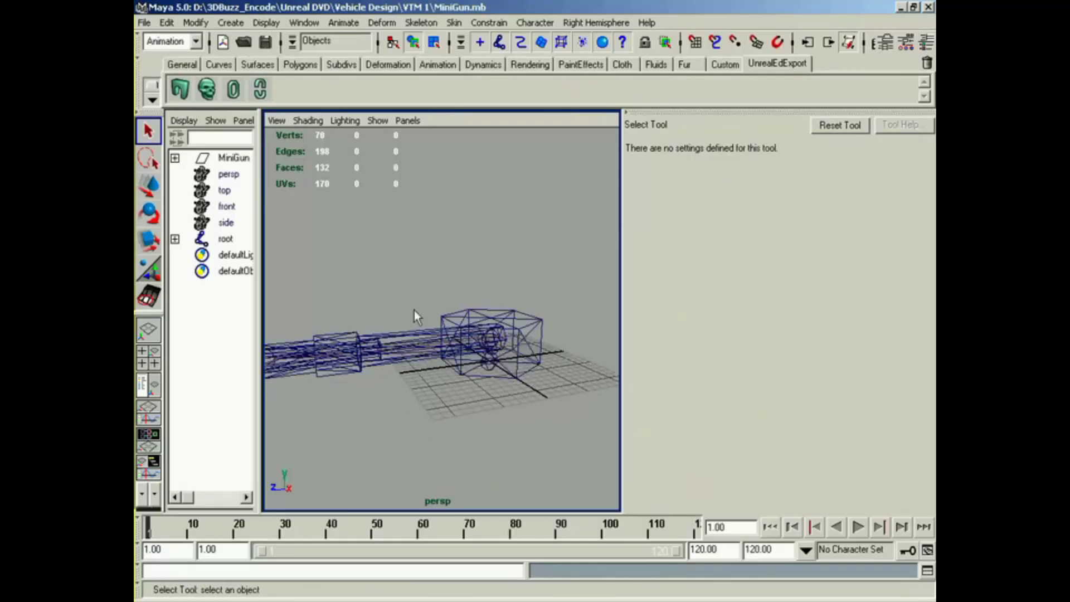
left_click(225, 240)
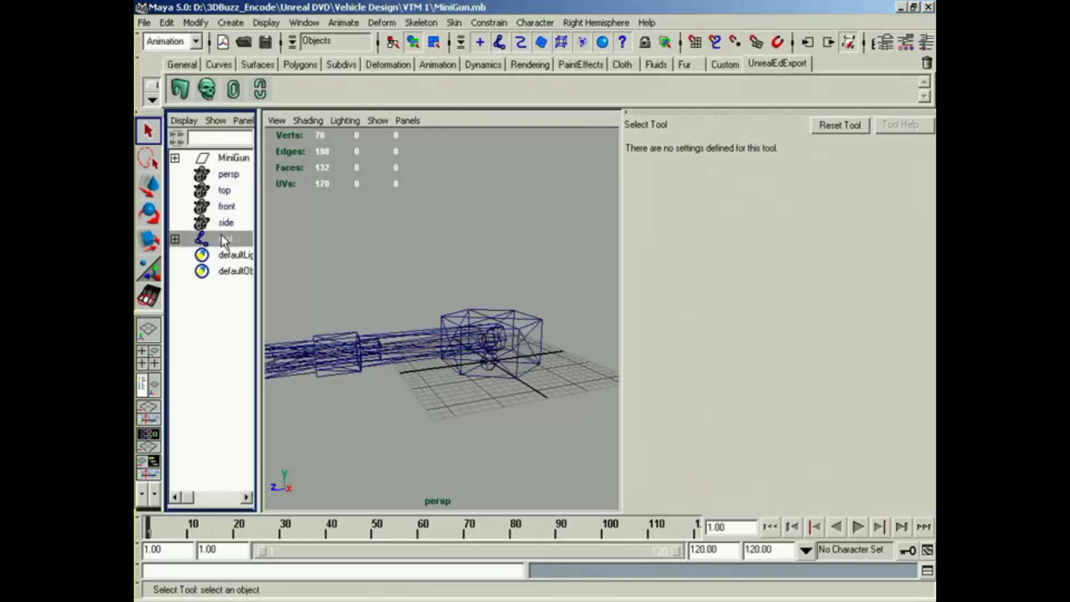
left_click(231, 158, "ctrl")
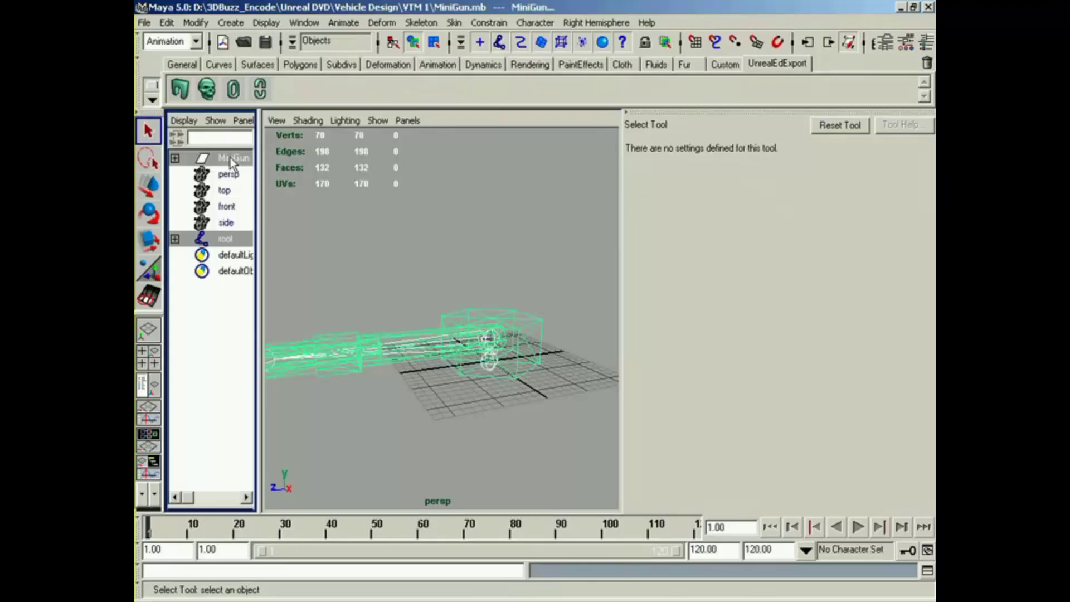
left_click(453, 24)
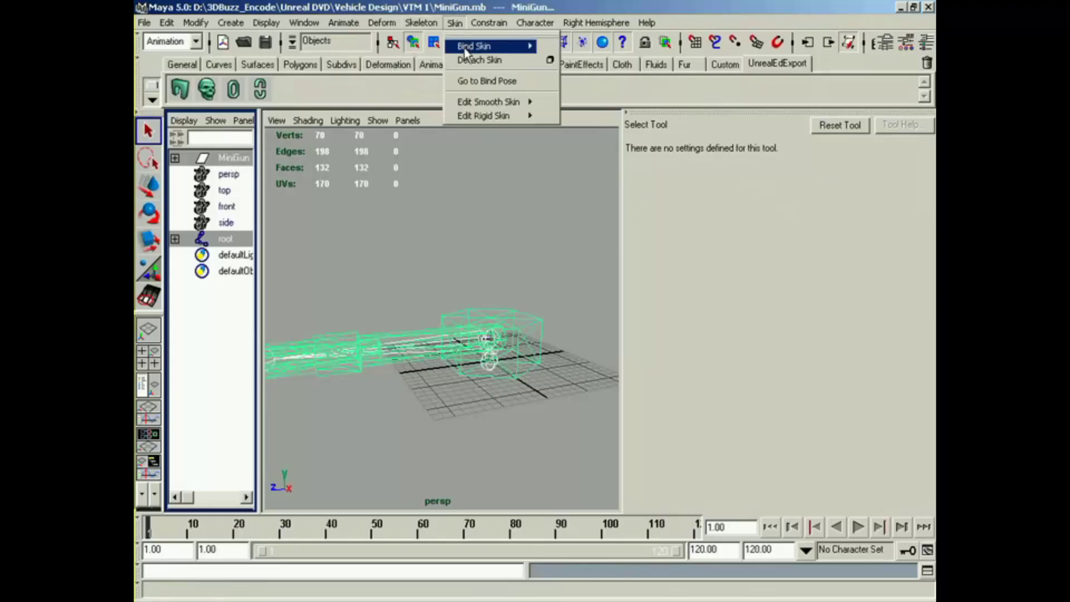
mouse_move(464, 48)
left_click(574, 52)
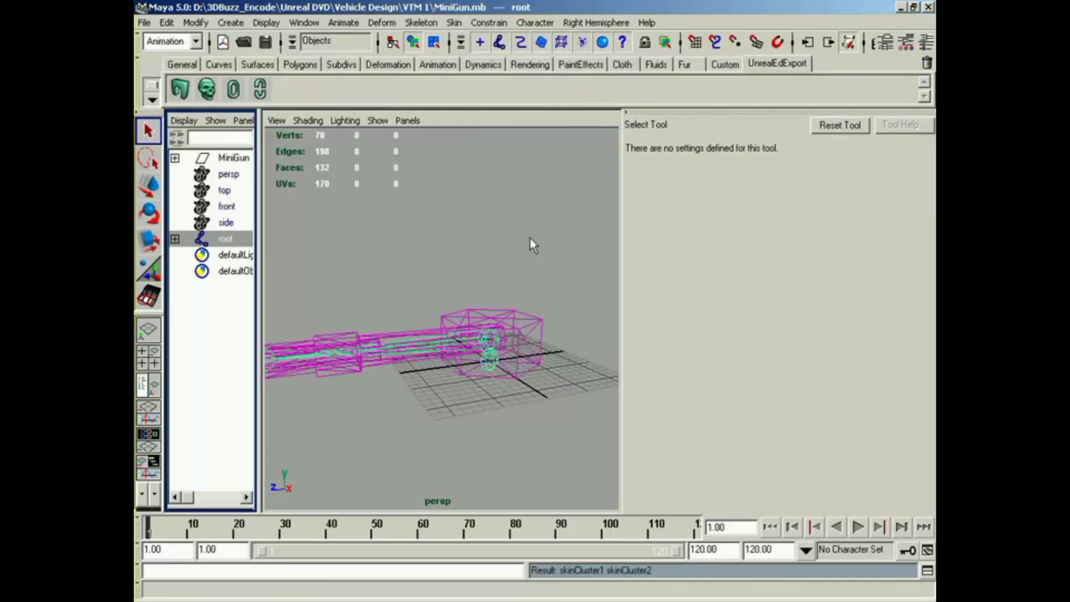
Test-rotate the minigun's root and GunRotation joints to check the deformation, undoing each rotation.
left_click_drag(530, 239, 499, 295, "alt")
left_click(175, 239)
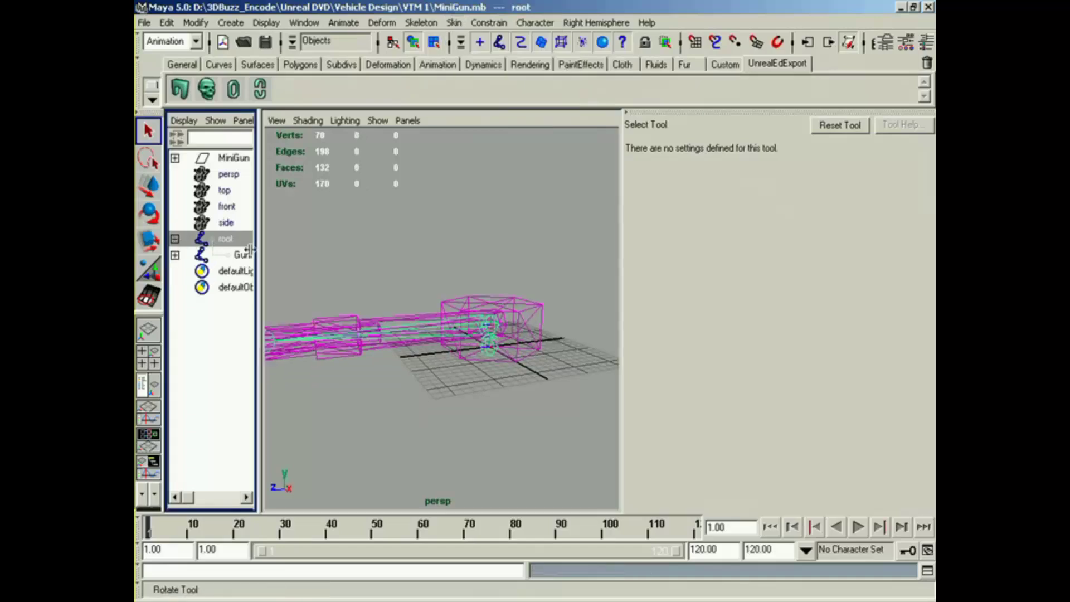
key("e")
left_click_drag(513, 371, 399, 338)
key("z")
left_click(230, 256)
key("z")
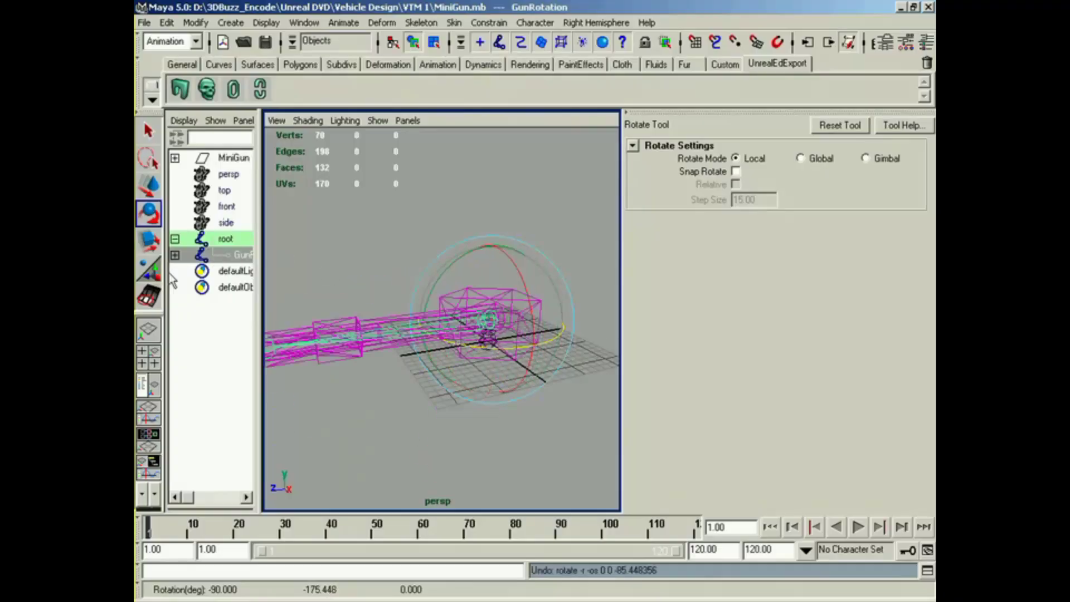
Shade the MiniGun mesh and examine its GunFire, GunRotation and root joint weights with the Paint Skin Weights tool.
left_click(236, 160)
left_click(148, 295)
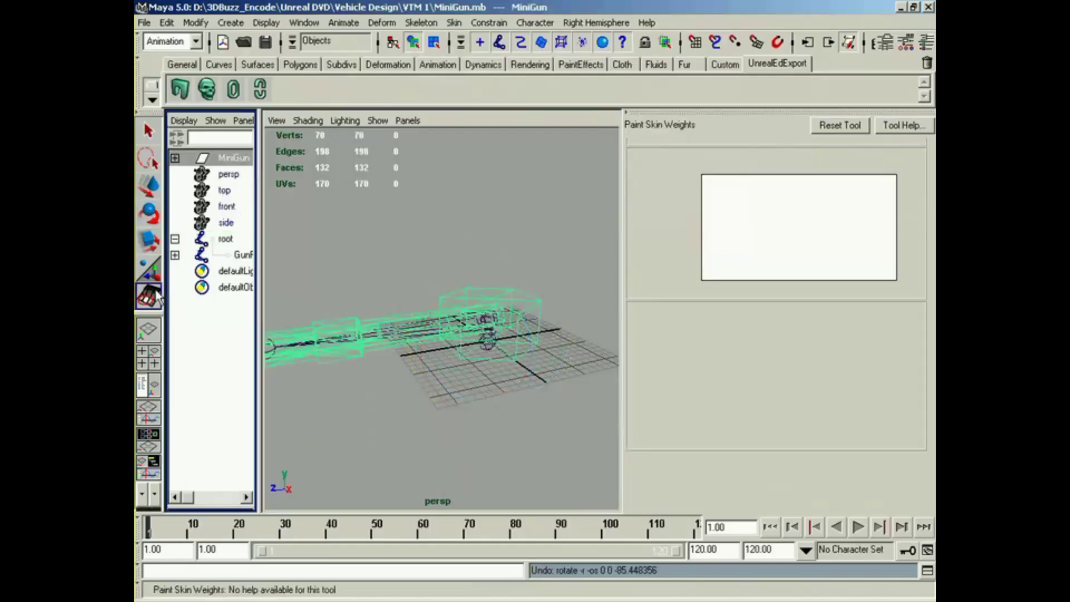
left_click_drag(463, 305, 480, 311, "alt")
key("5")
right_click_drag(480, 310, 519, 313, "alt")
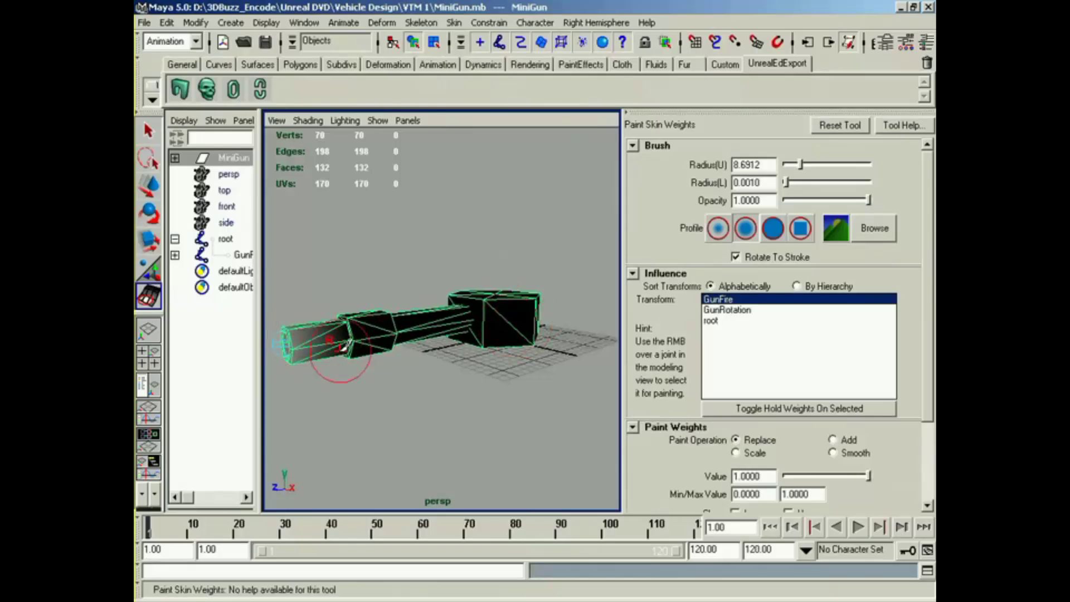
left_click(744, 312)
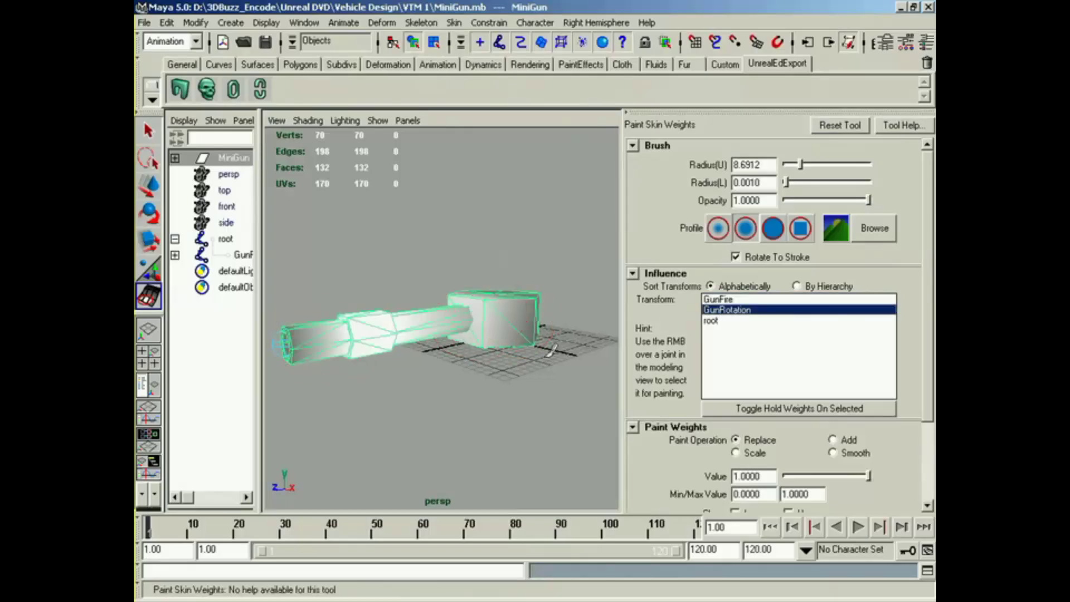
left_click(724, 321)
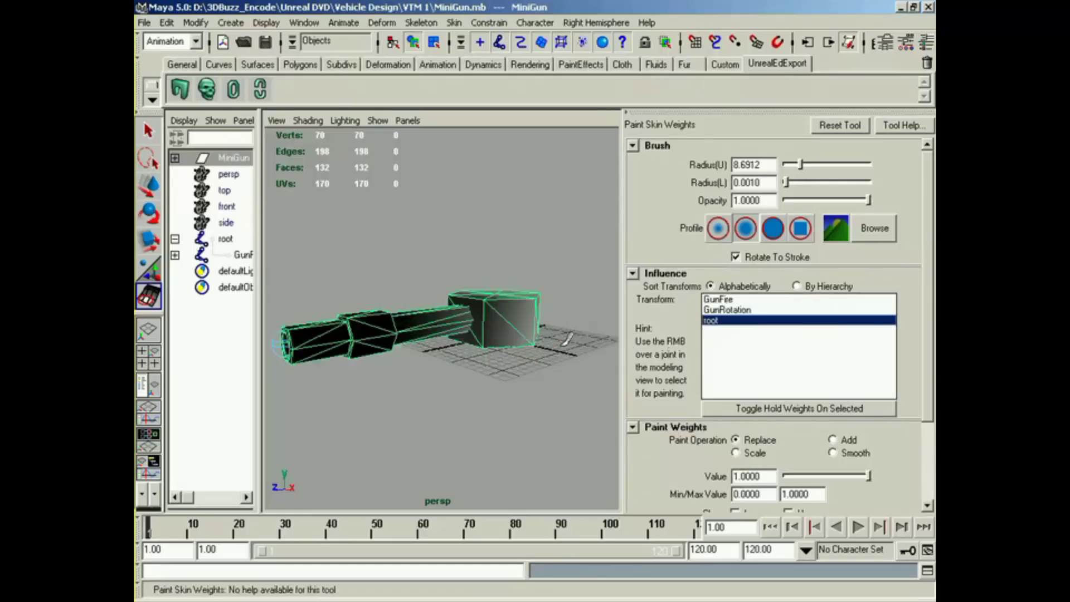
left_click_drag(526, 348, 446, 355, "alt")
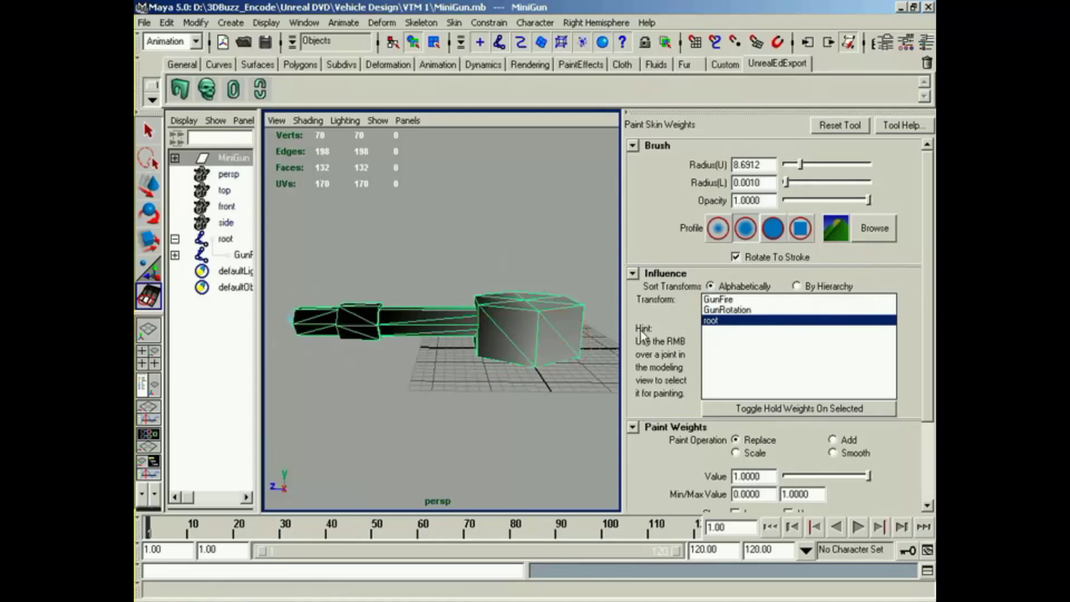
Flood the whole minigun with the GunRotation influence, using Replace at a value of 1.0.
left_click(744, 310)
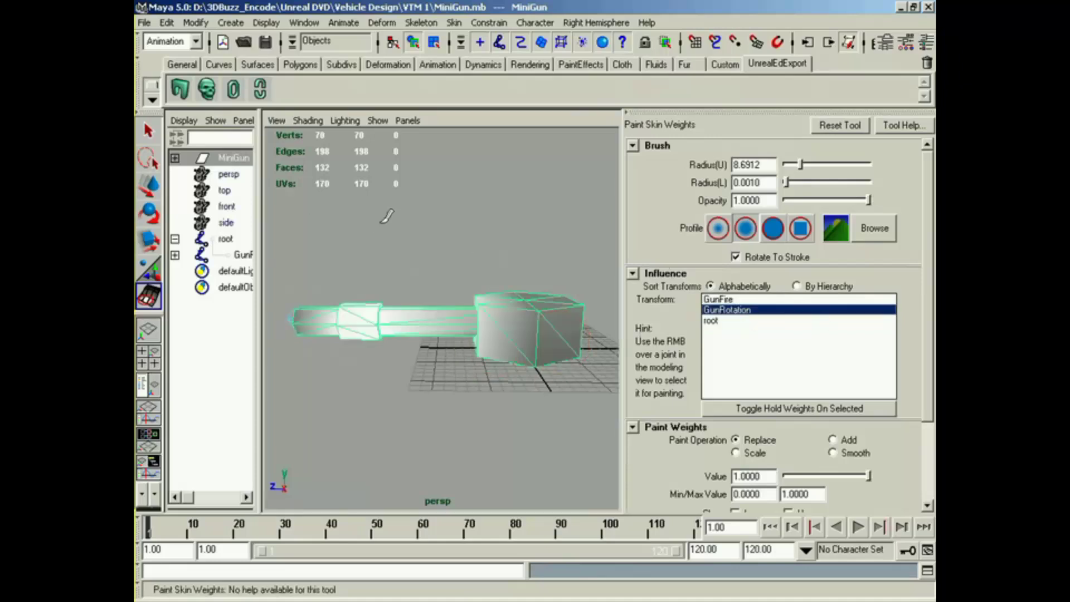
scroll(858, 379, "down", 3)
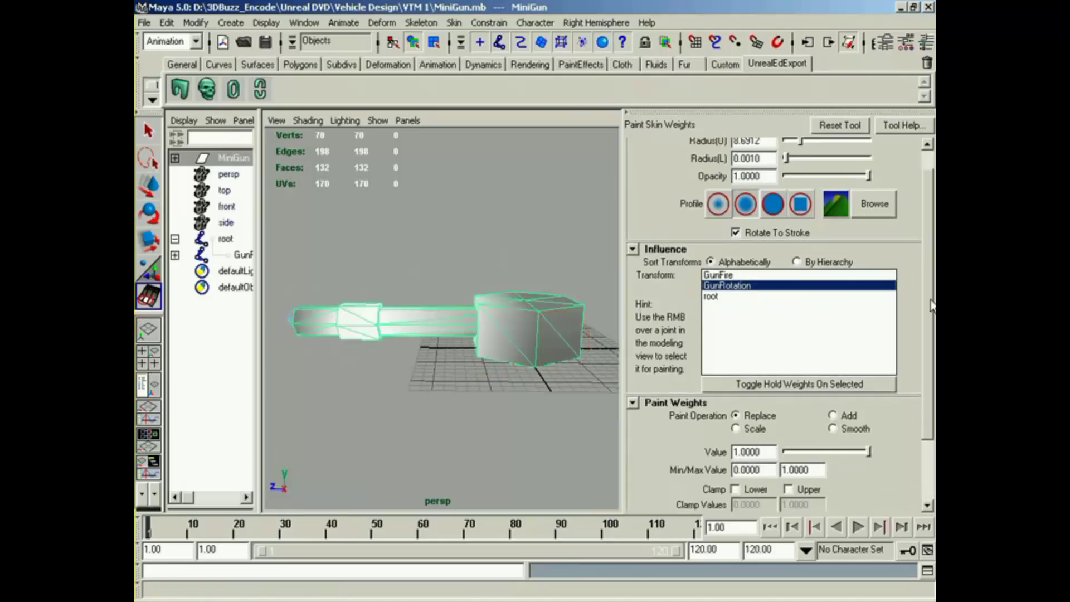
left_click(814, 454)
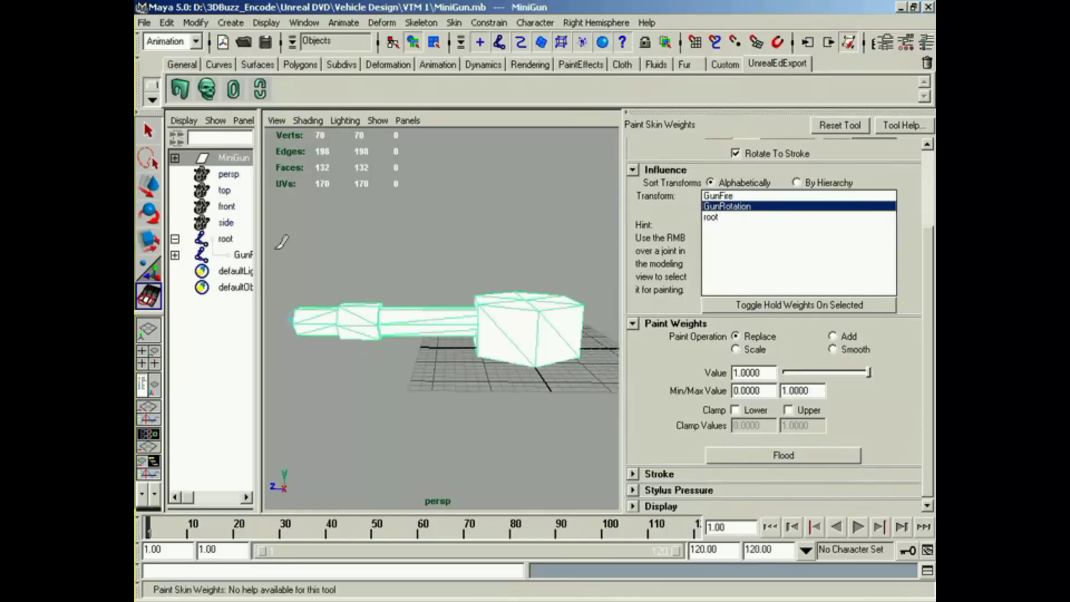
Test-rotate the GunRotation joint around two axes to check the flooded weights, undoing each rotation.
left_click(237, 255)
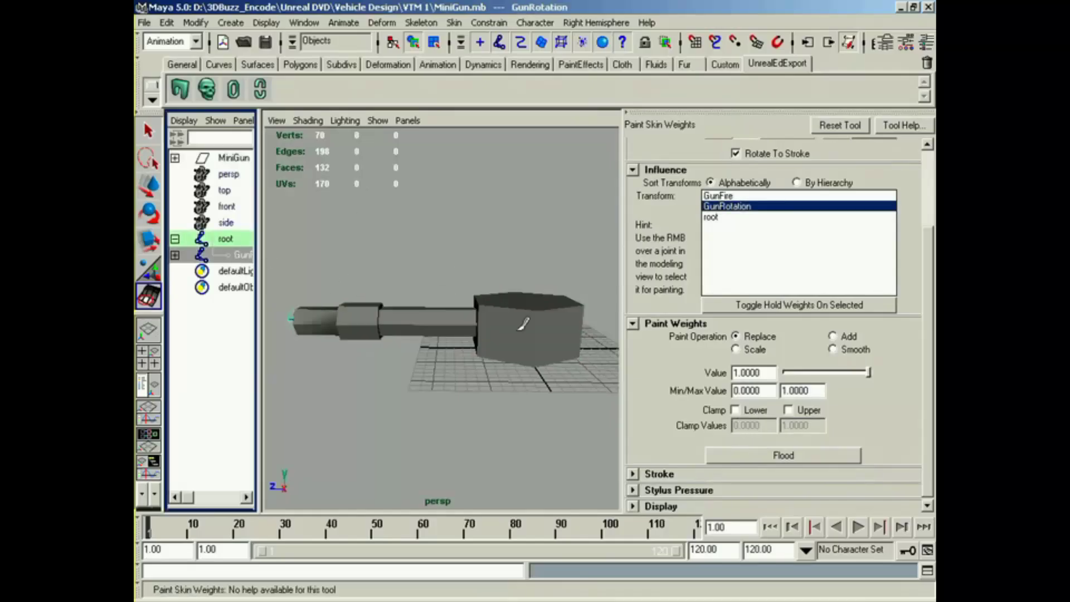
key("e")
left_click_drag(536, 345, 566, 346)
key("z")
left_click_drag(489, 258, 501, 259)
key("z")
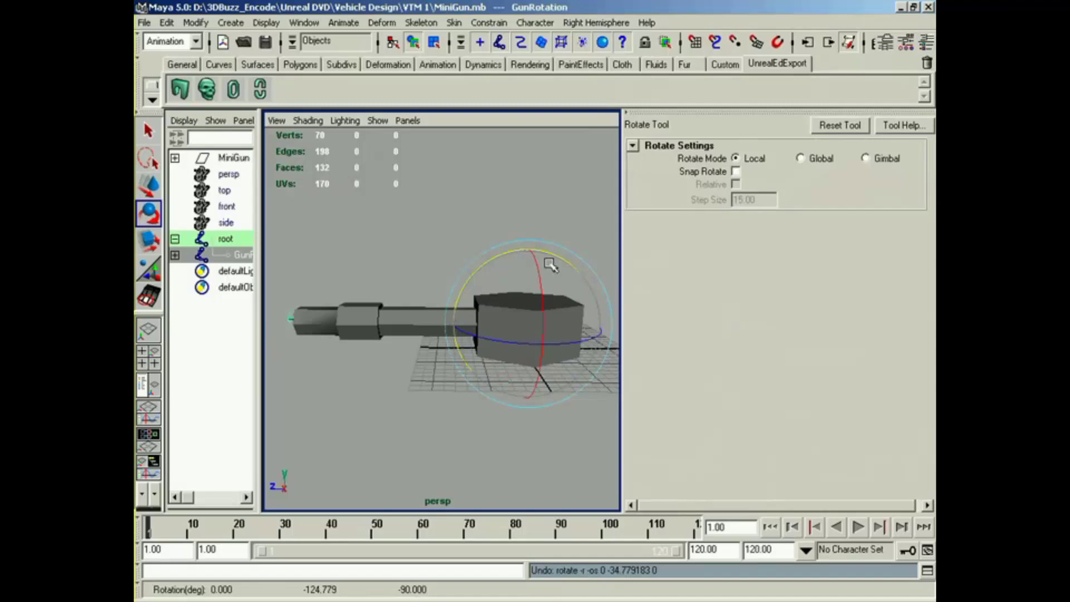
Save the minigun scene and display the Buggy.mb model textured in a full perspective view.
left_click(266, 41)
key("q")
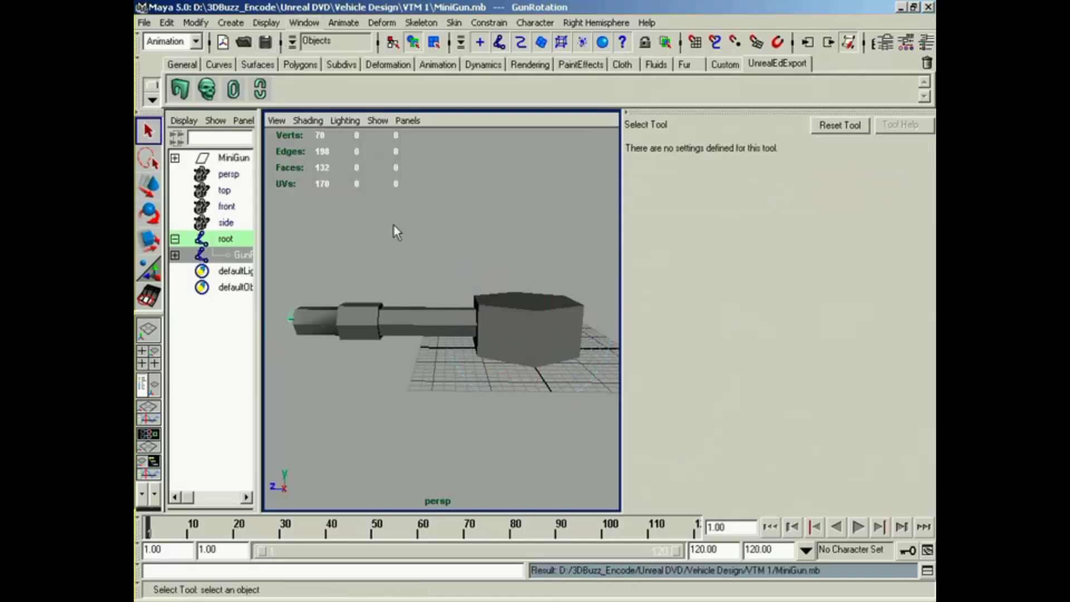
key("space")
mouse_move(406, 317)
left_mouse_down("alt")
mouse_move(478, 329)
mouse_move(431, 342)
mouse_move(476, 348)
left_mouse_up("alt")
key("6")
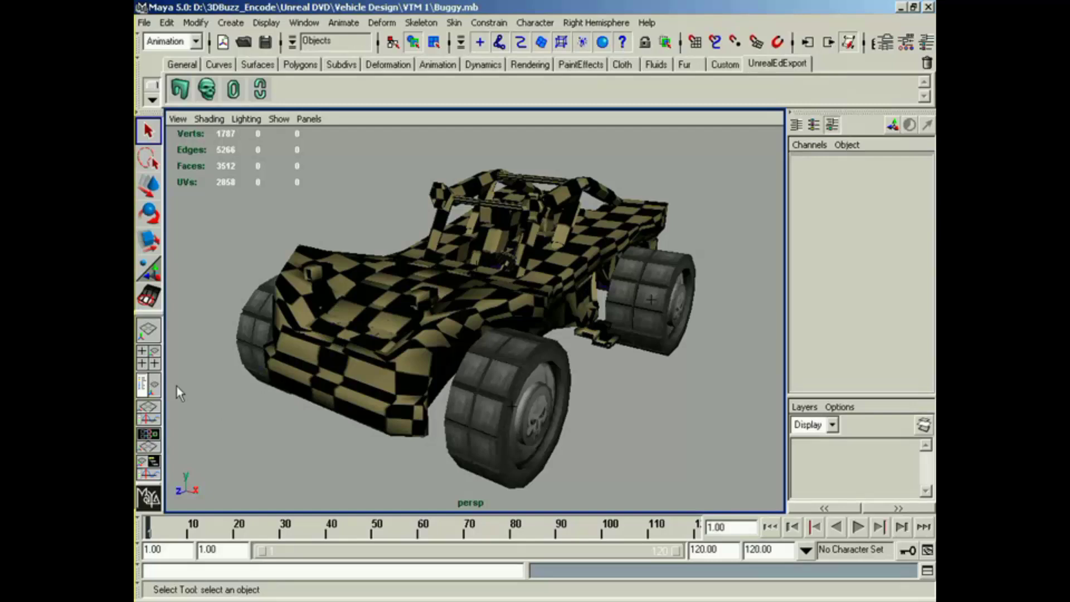
Create a character set named Buggy from the buggy's root joint, covering all keyable attributes except scale and visibility.
left_click(147, 386)
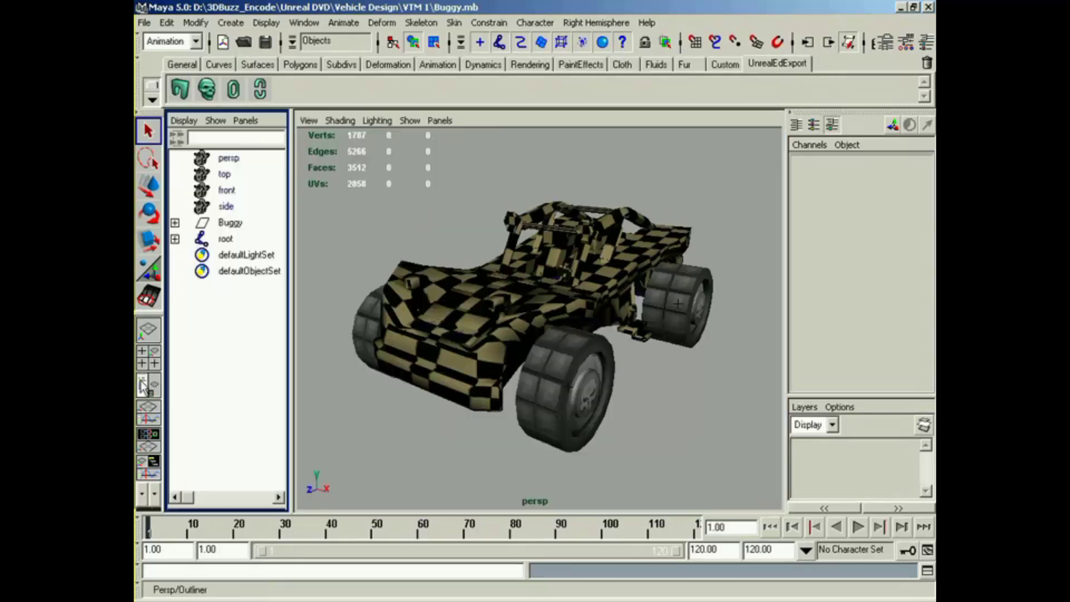
left_click(229, 223)
left_click(226, 239)
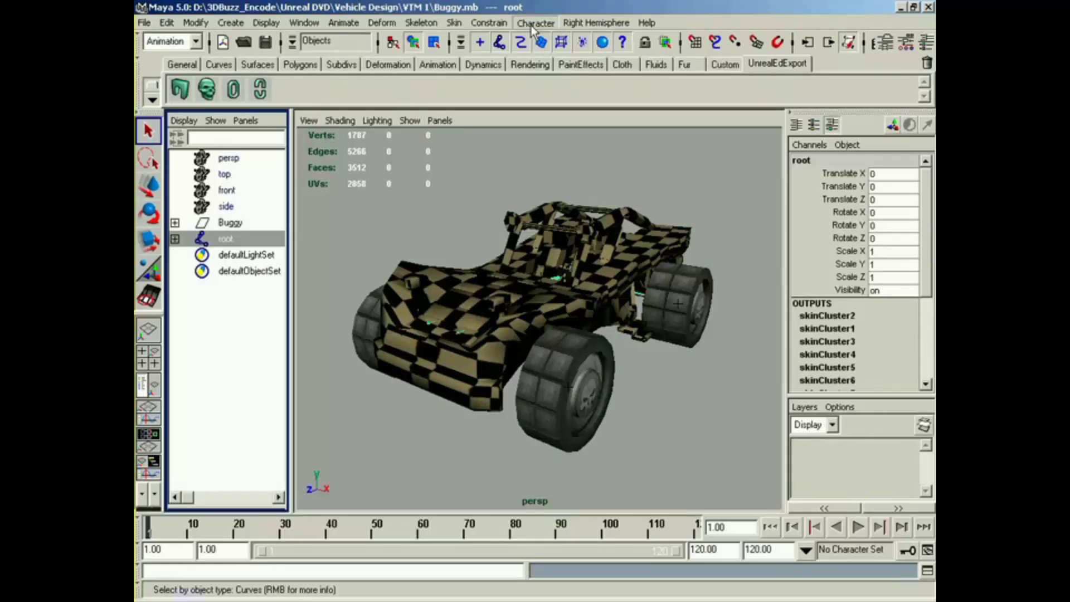
left_click(534, 23)
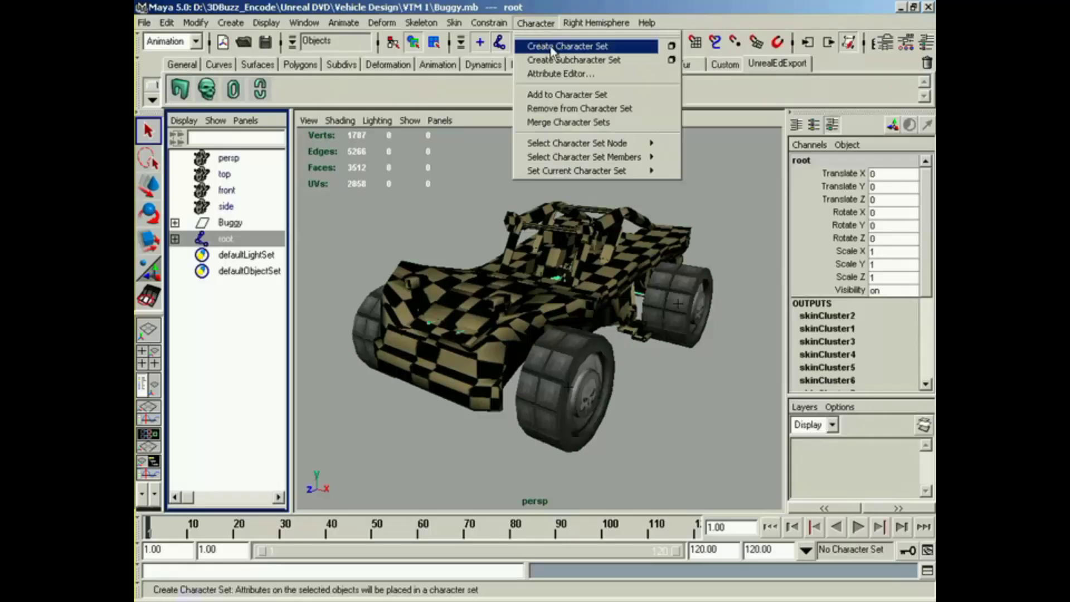
left_click(671, 46)
left_click_drag(519, 225, 506, 191)
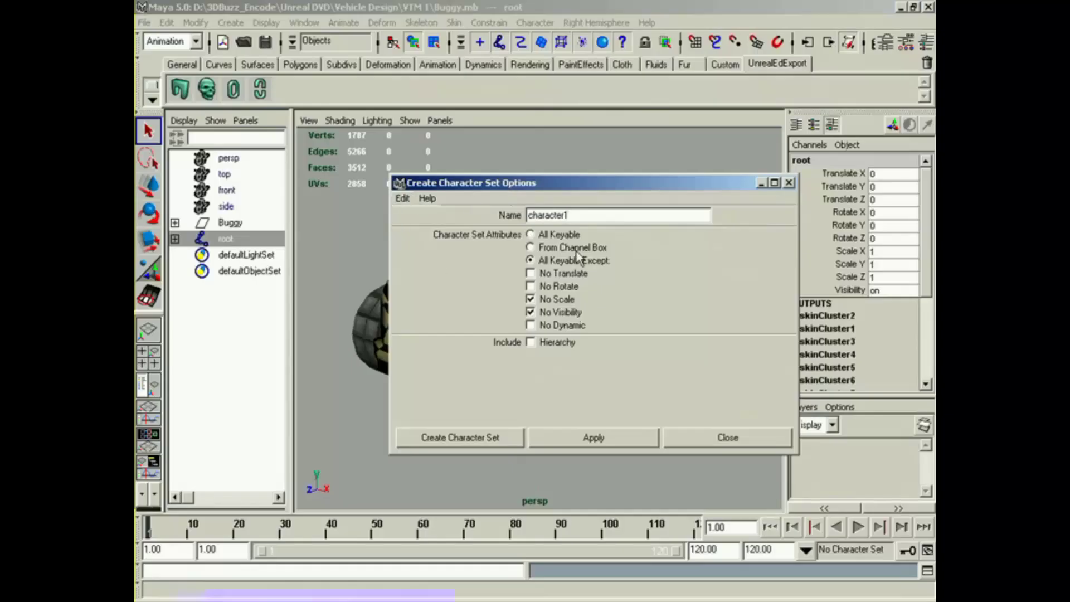
left_click_drag(526, 190, 528, 209)
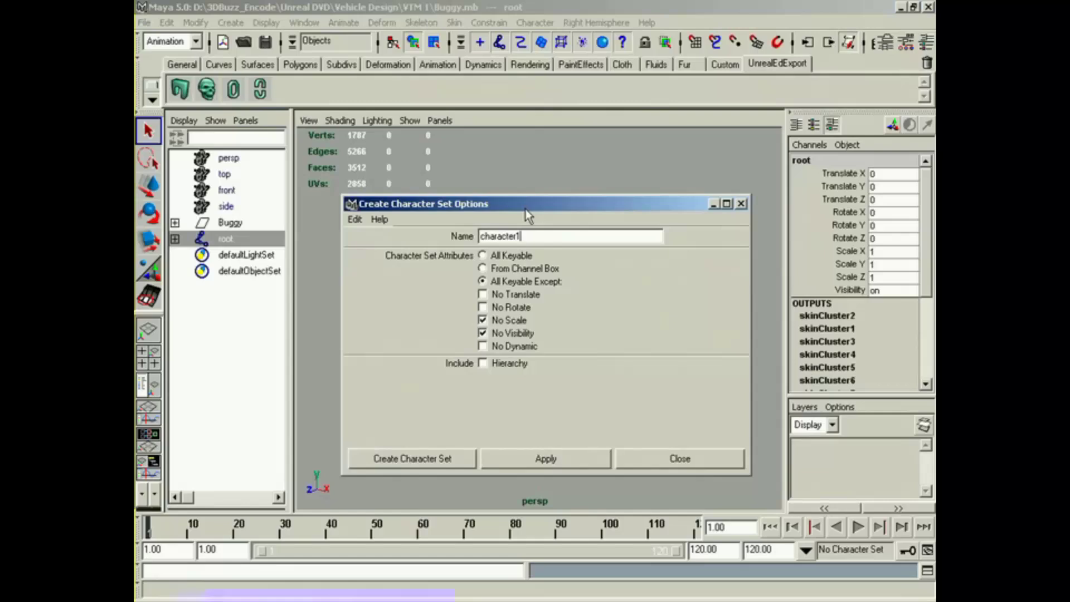
double_click(520, 235)
type("Buggy")
left_click(444, 460)
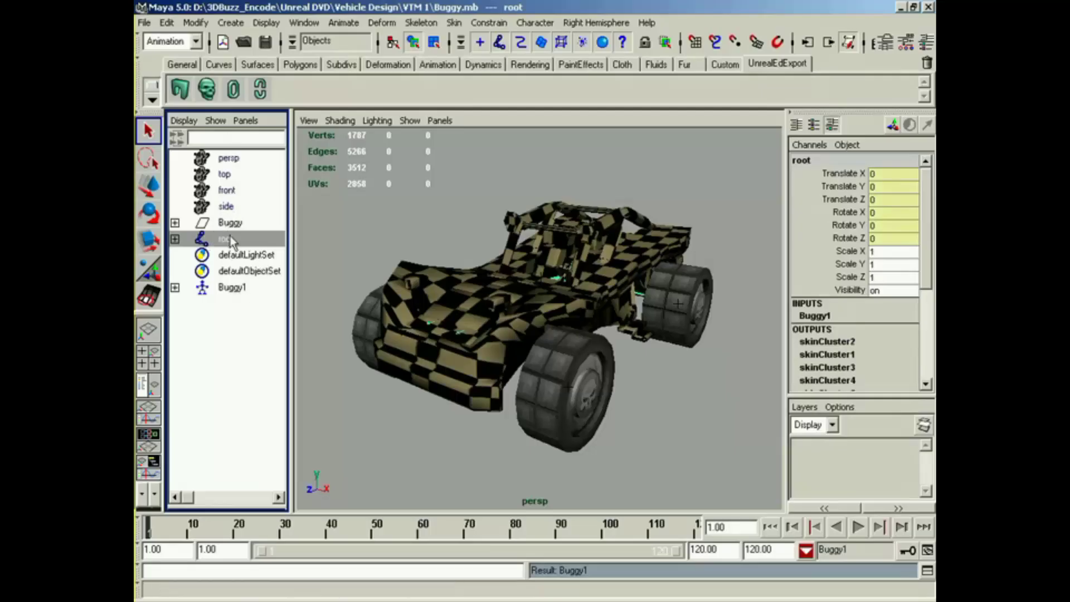
Open the UT2K4 skeletal mesh exporter, name the mesh Buggy and create a new package called ONSDuneBuggy.
left_click(212, 95)
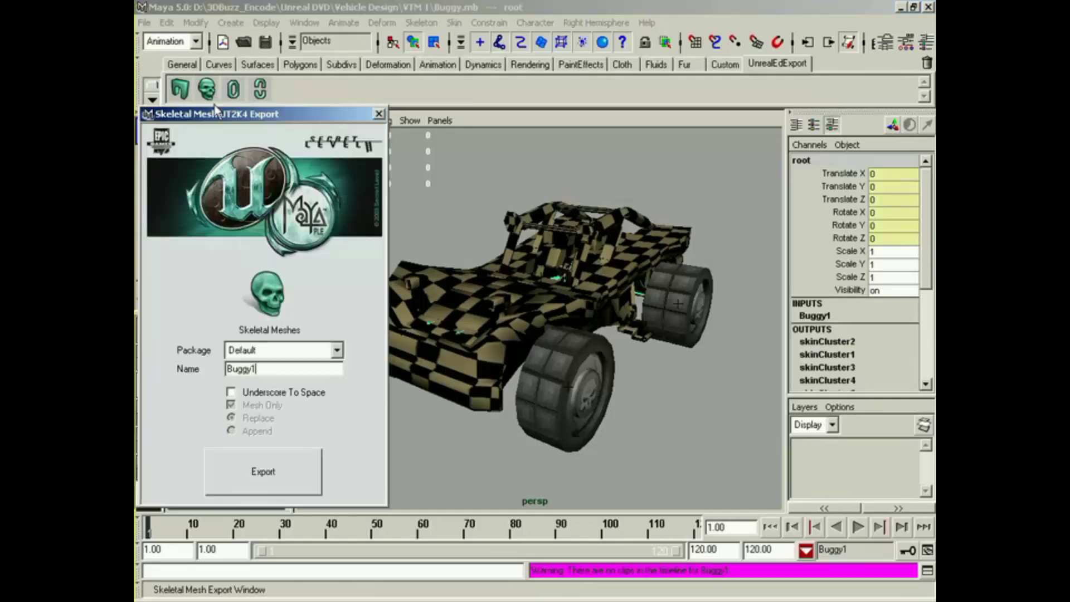
left_click_drag(215, 110, 424, 81)
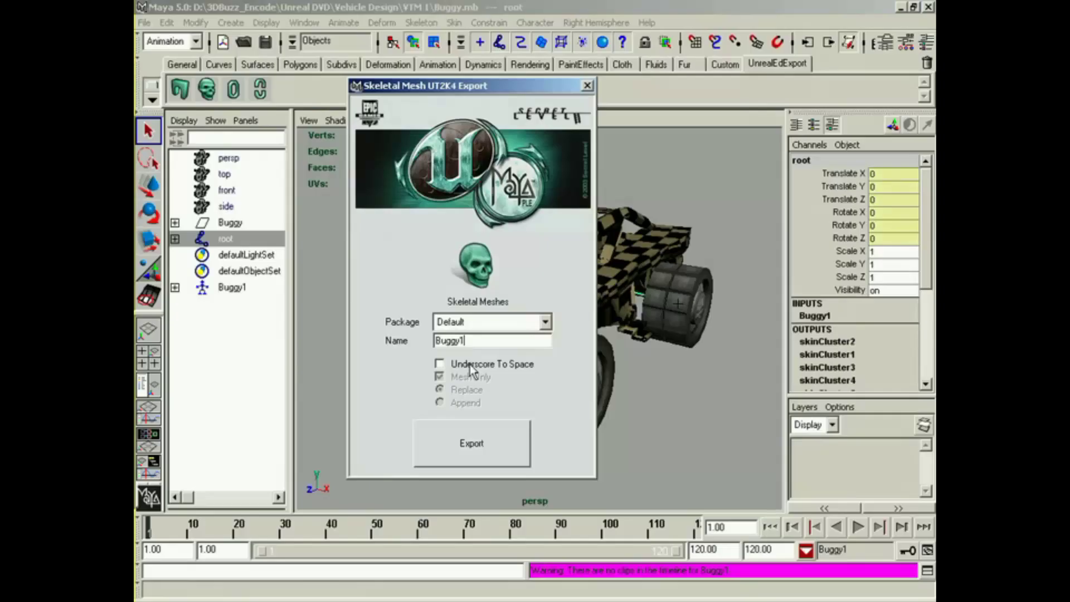
left_click(466, 327)
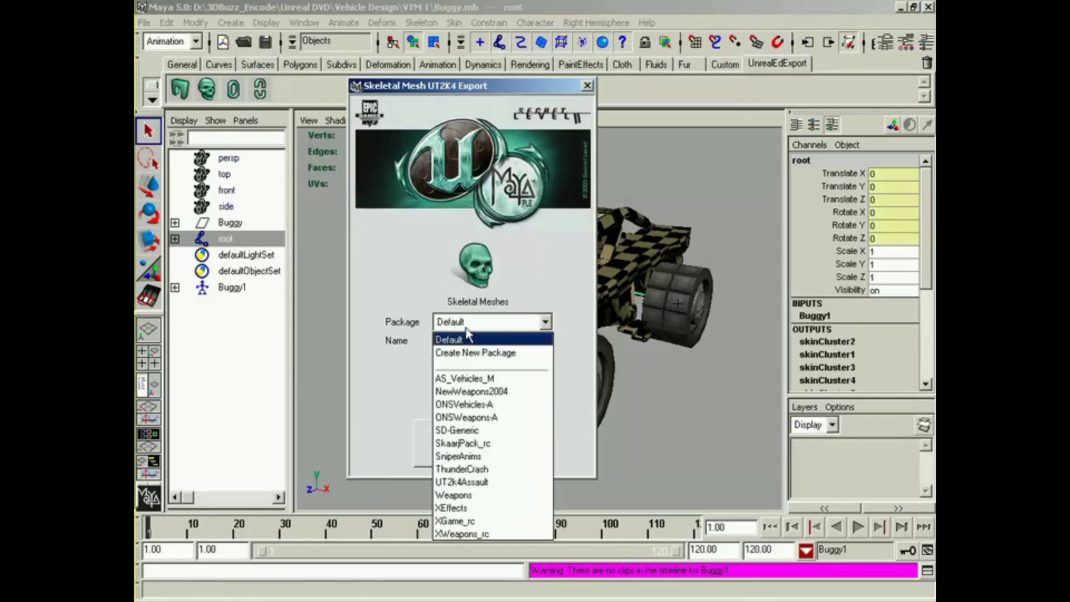
left_click(471, 359)
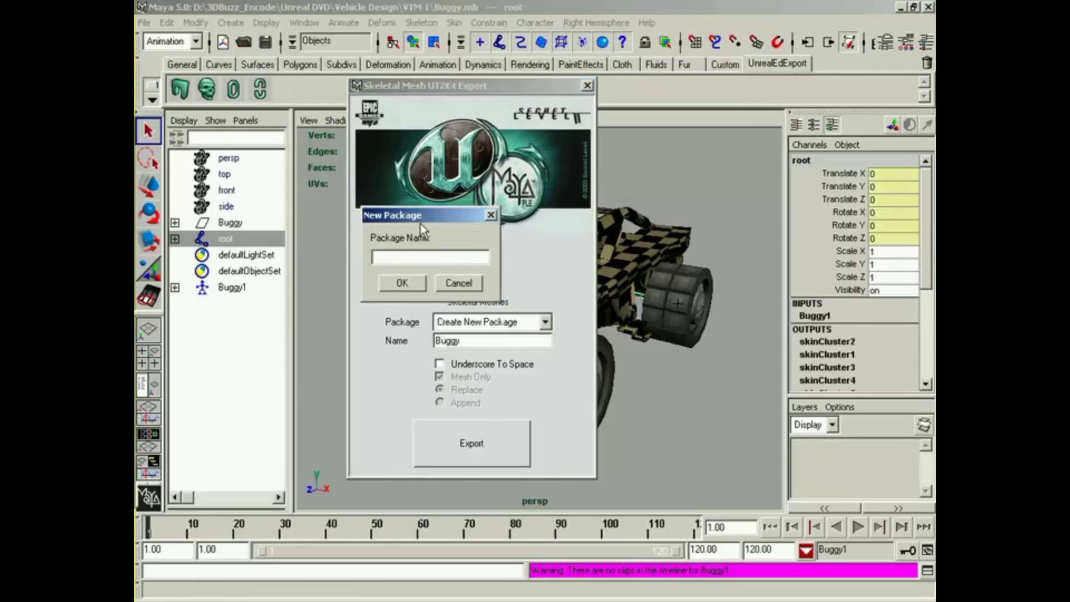
left_click_drag(421, 216, 450, 217)
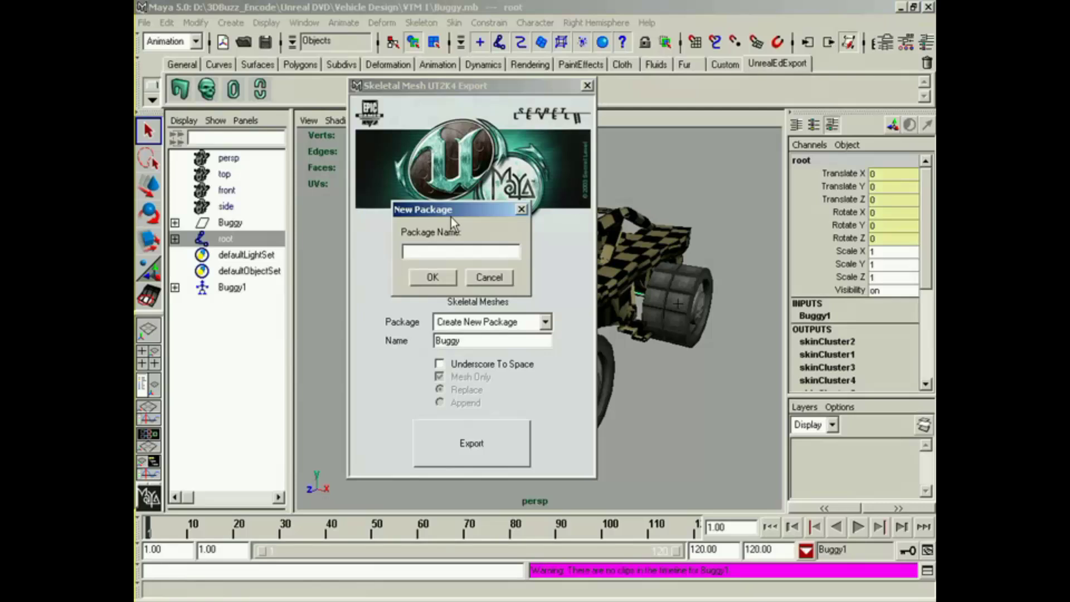
type("ONSDuneBuggy")
left_click(433, 277)
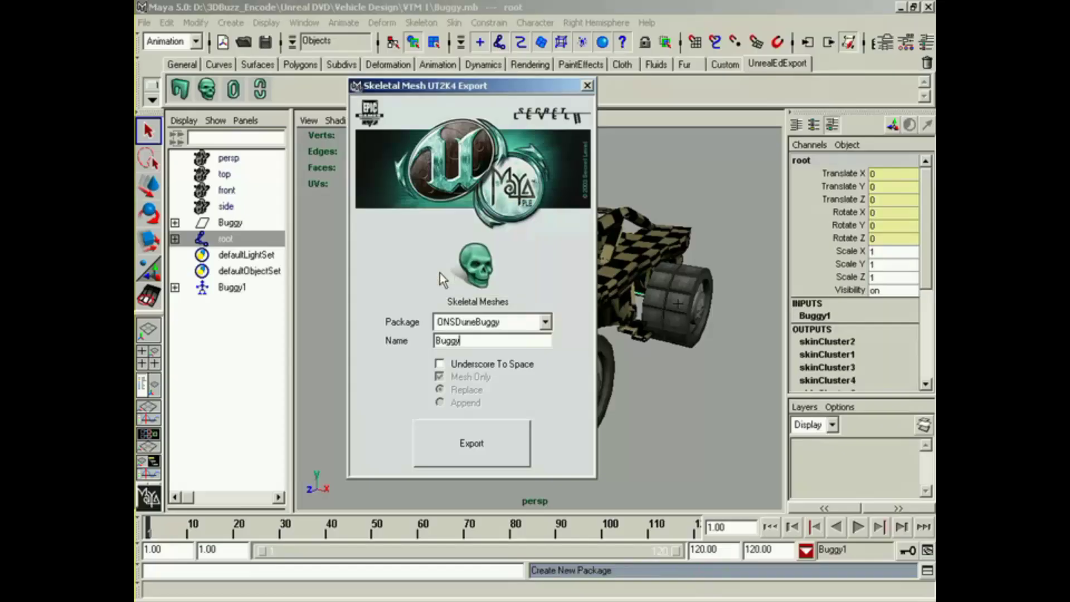
Export the Buggy skeletal mesh to the ONSDuneBuggy package with Underscore To Space enabled.
left_click(532, 323)
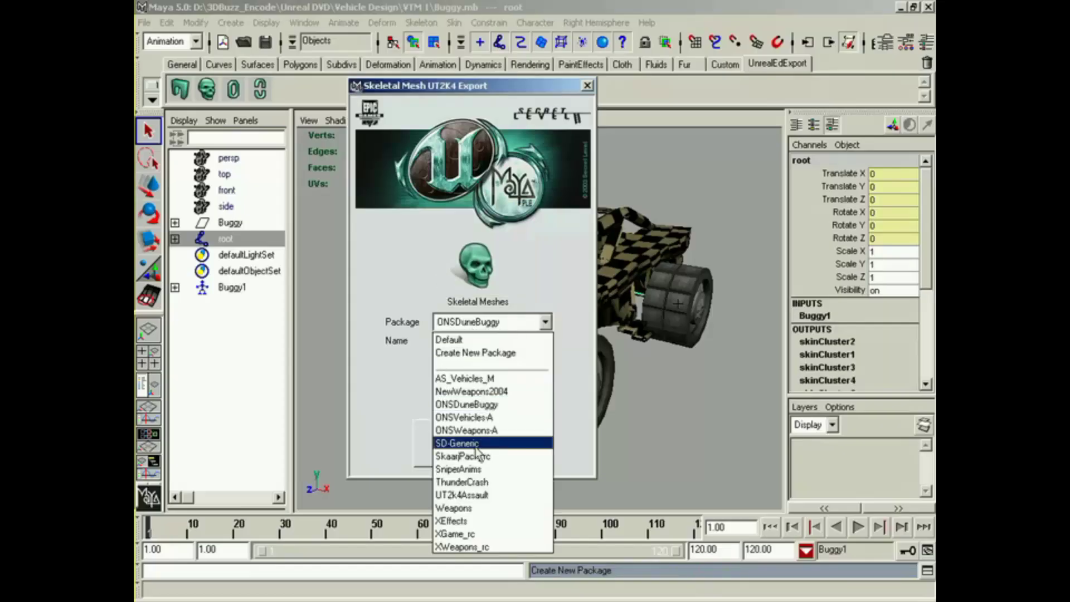
left_click(478, 407)
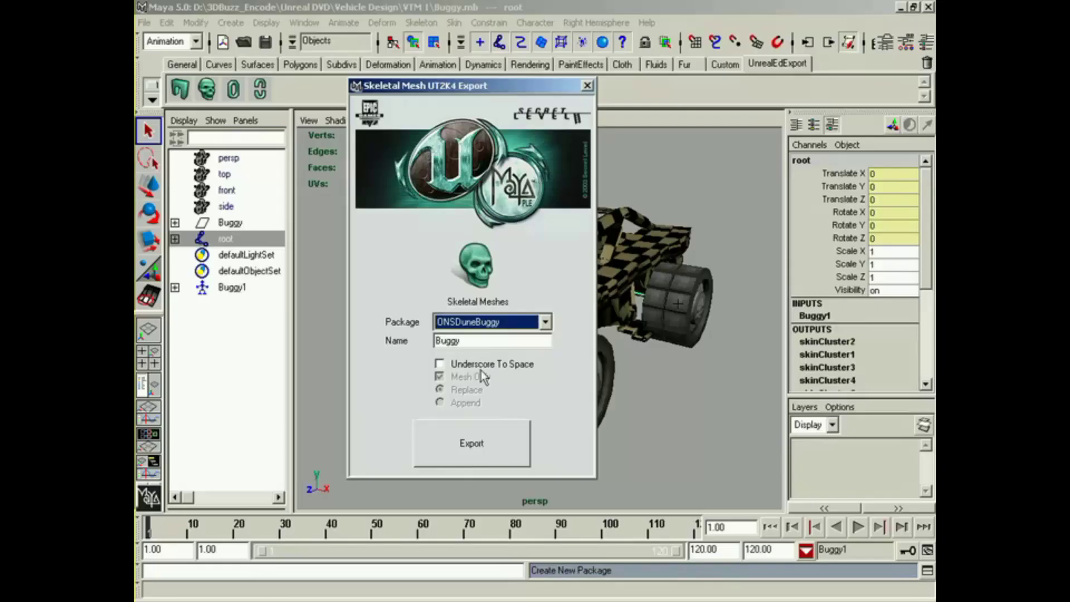
left_click(446, 365)
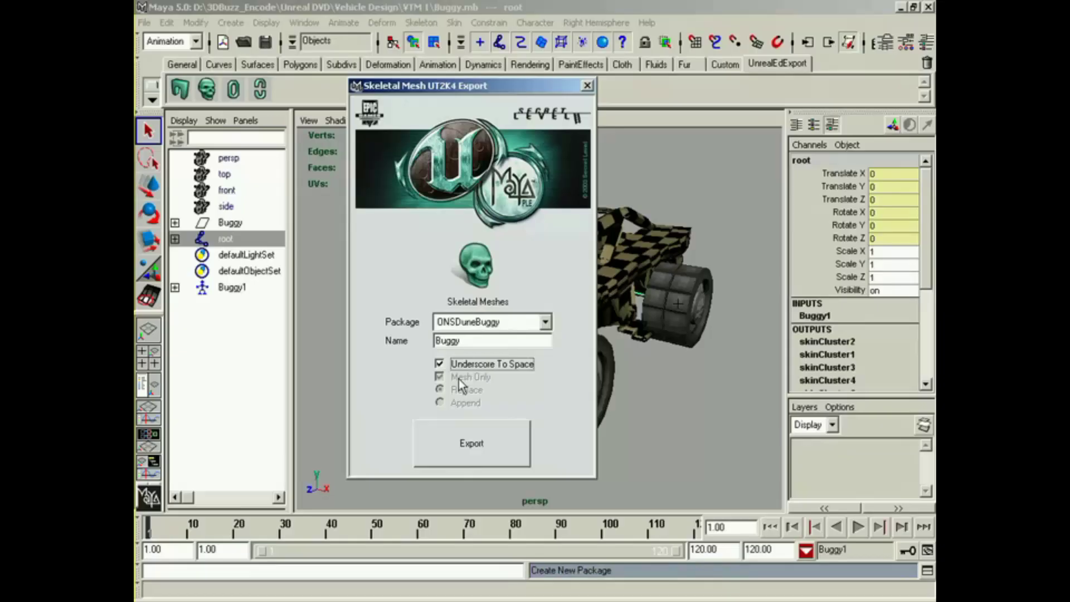
left_click(466, 433)
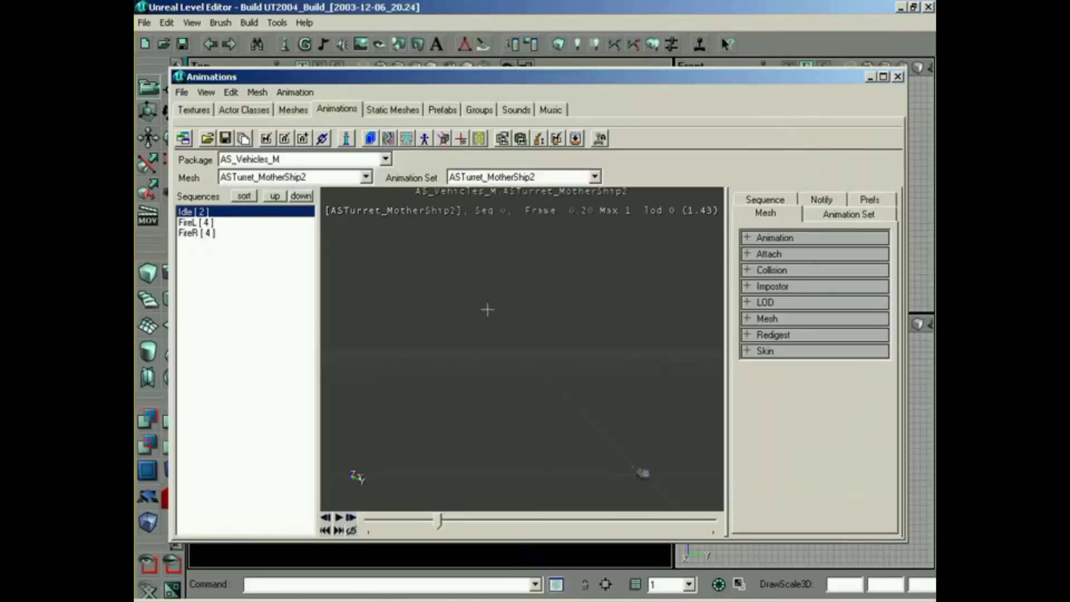
In Unreal Level Editor's animation browser, load the ONSDuneBuggy package and view the whole Buggy mesh.
left_click(298, 160)
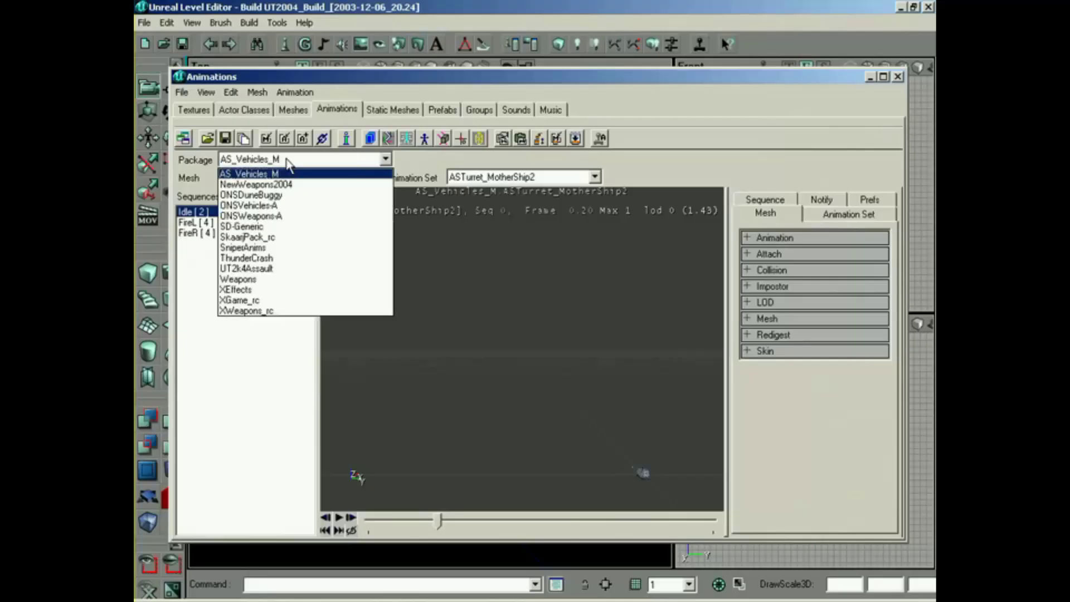
left_click(277, 196)
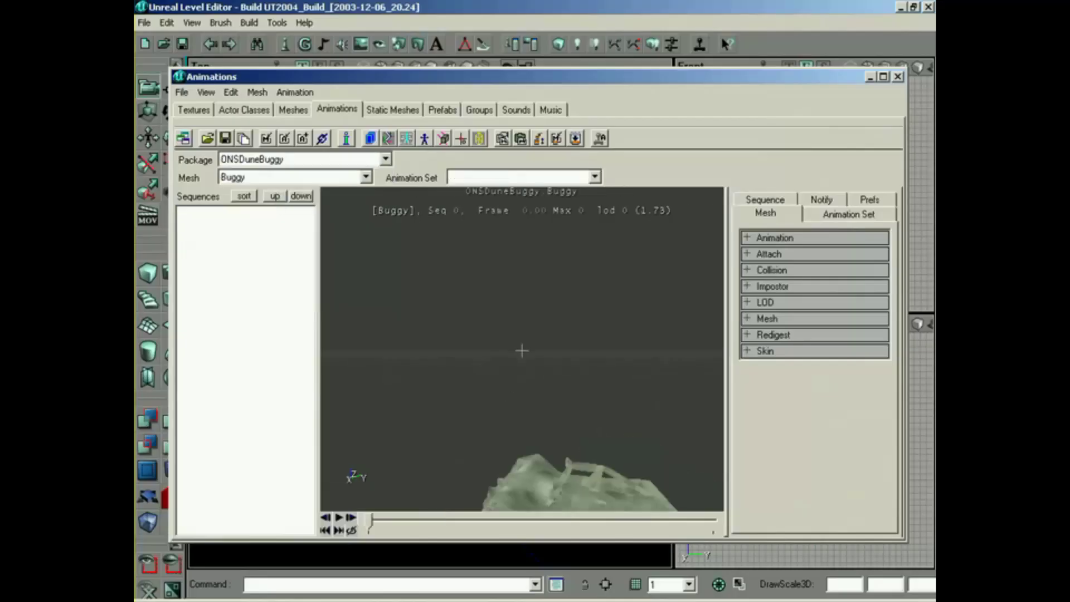
left_click_drag(653, 345, 522, 350)
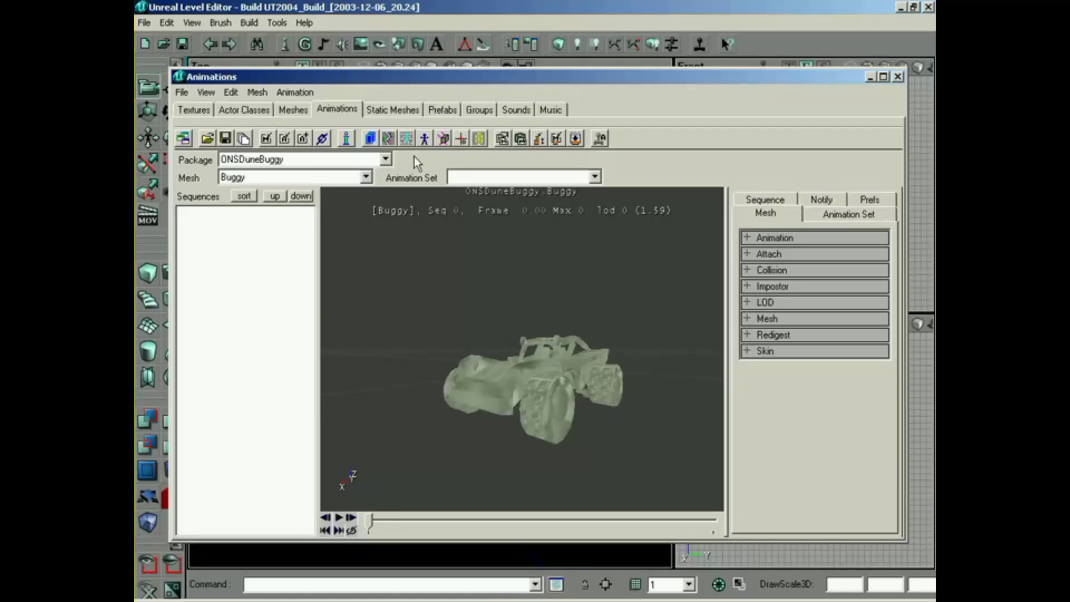
Check the imported buggy's skeleton by displaying its bones and bone names, and return to the plain mesh display.
left_click(388, 138)
left_click_drag(522, 332, 504, 358)
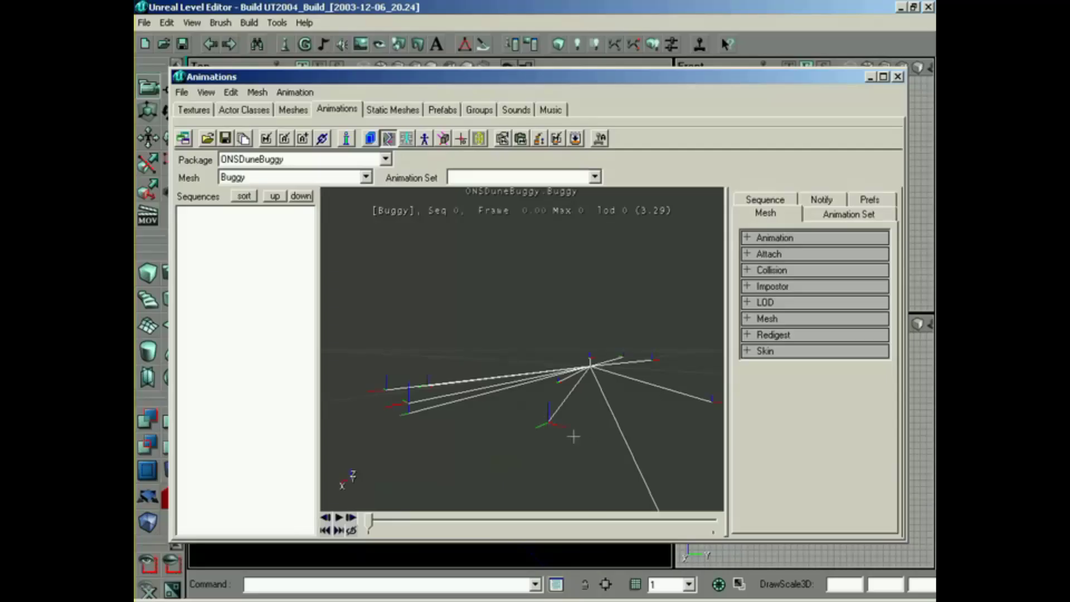
mouse_move(430, 425)
left_mouse_down()
mouse_move(520, 352)
mouse_move(418, 425)
left_mouse_up()
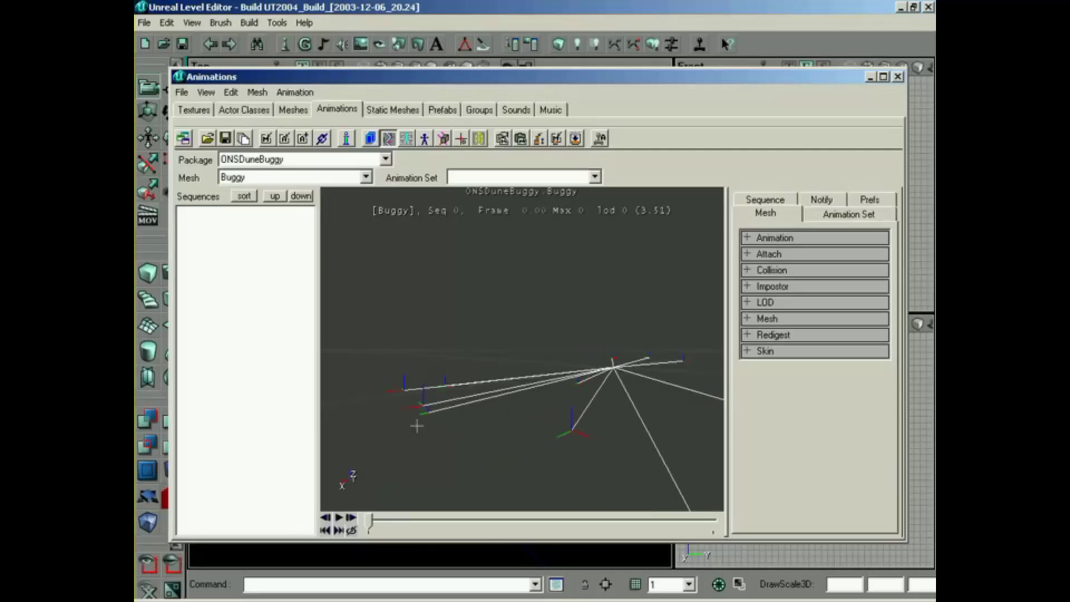
left_click_drag(521, 349, 526, 352)
left_click(407, 139)
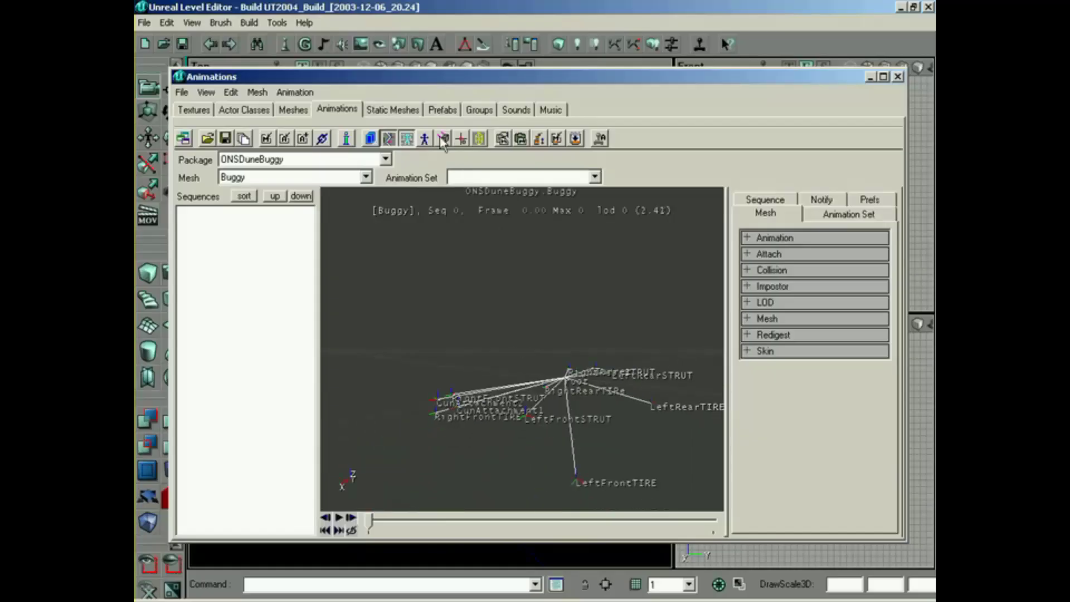
left_click(388, 138)
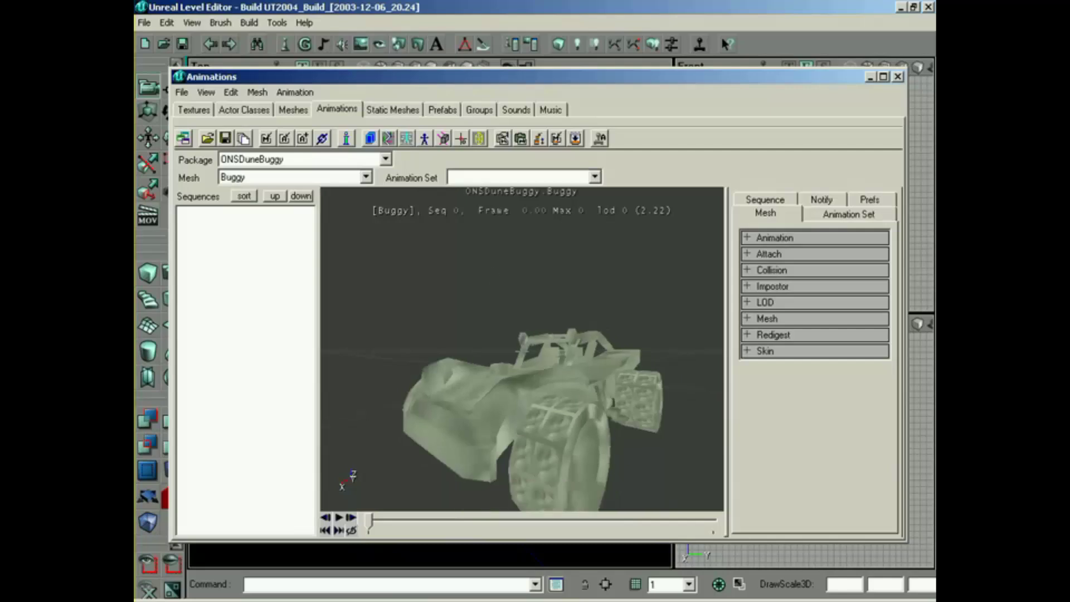
Add a collision box entry to the Buggy mesh's Collision properties.
mouse_move(522, 349)
right_mouse_down()
mouse_move(522, 371)
mouse_move(522, 360)
right_mouse_up()
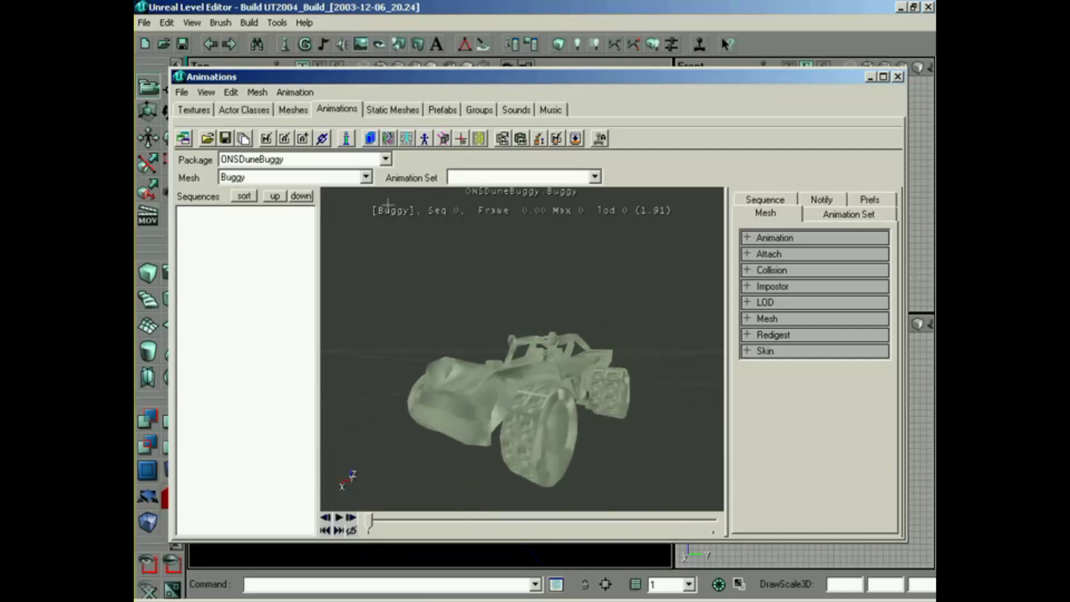
left_click(206, 92)
left_click(244, 233)
mouse_move(399, 307)
right_mouse_down()
mouse_move(399, 285)
mouse_move(399, 309)
right_mouse_up()
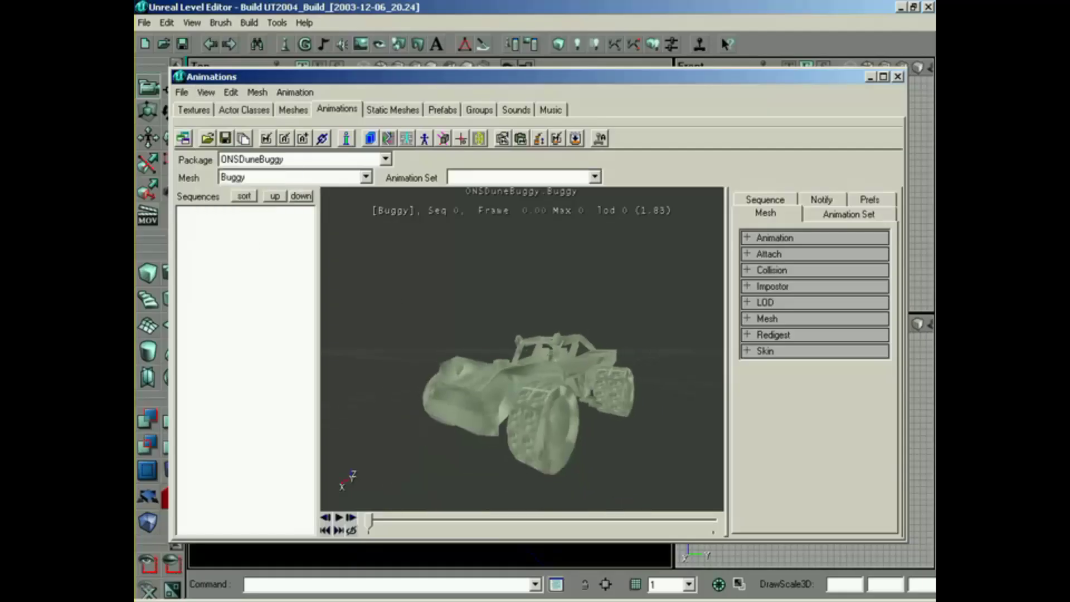
left_click(770, 271)
left_click(777, 286)
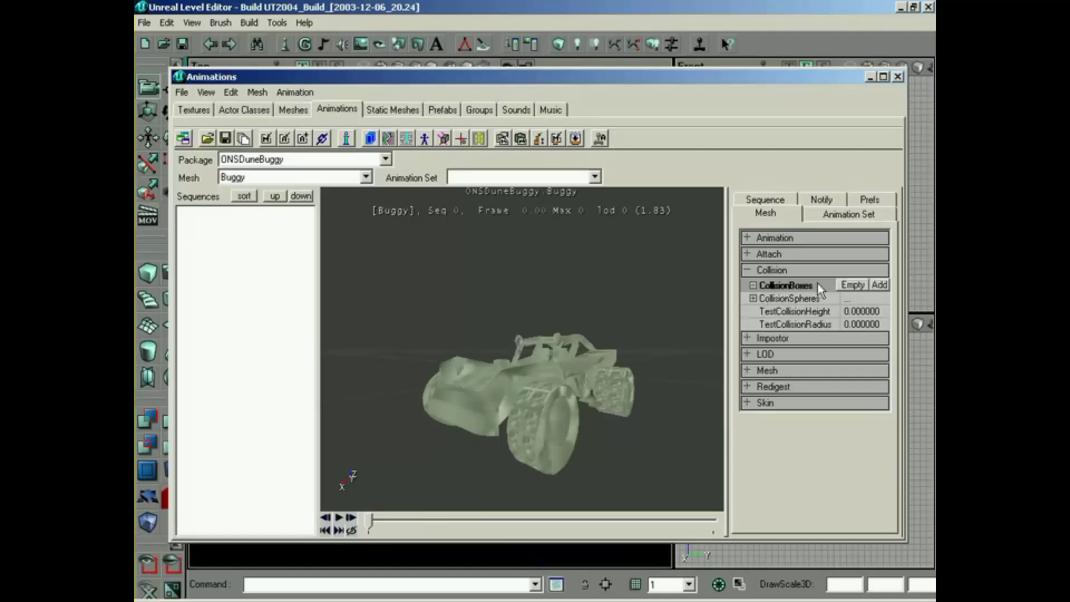
left_click(879, 286)
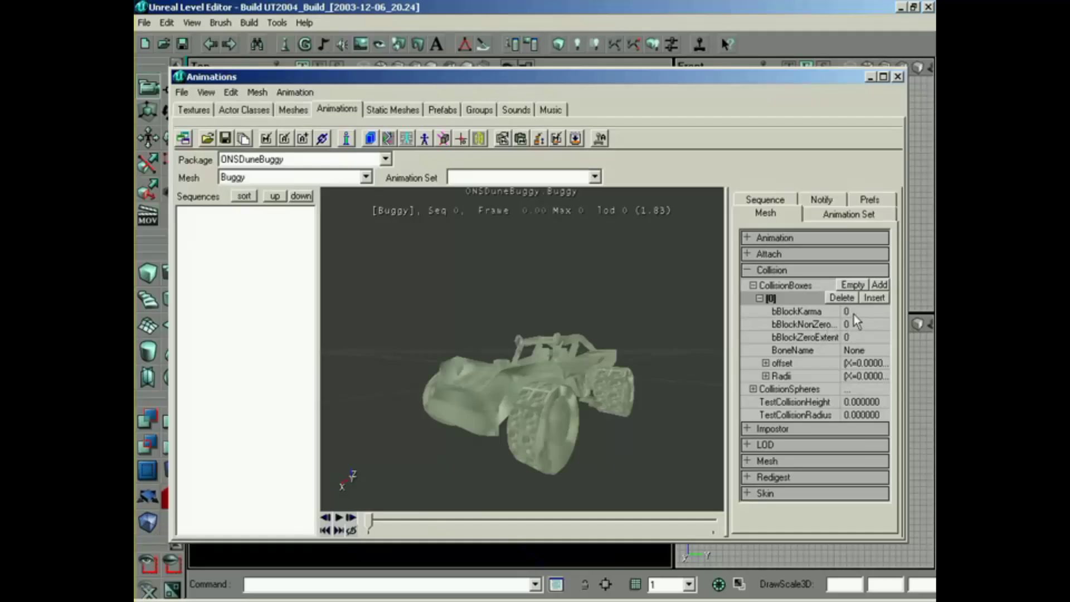
Set the collision box's Karma, non-zero extent and zero extent blocking to 1, its BoneName to root, and expand its Radii.
left_click(869, 316)
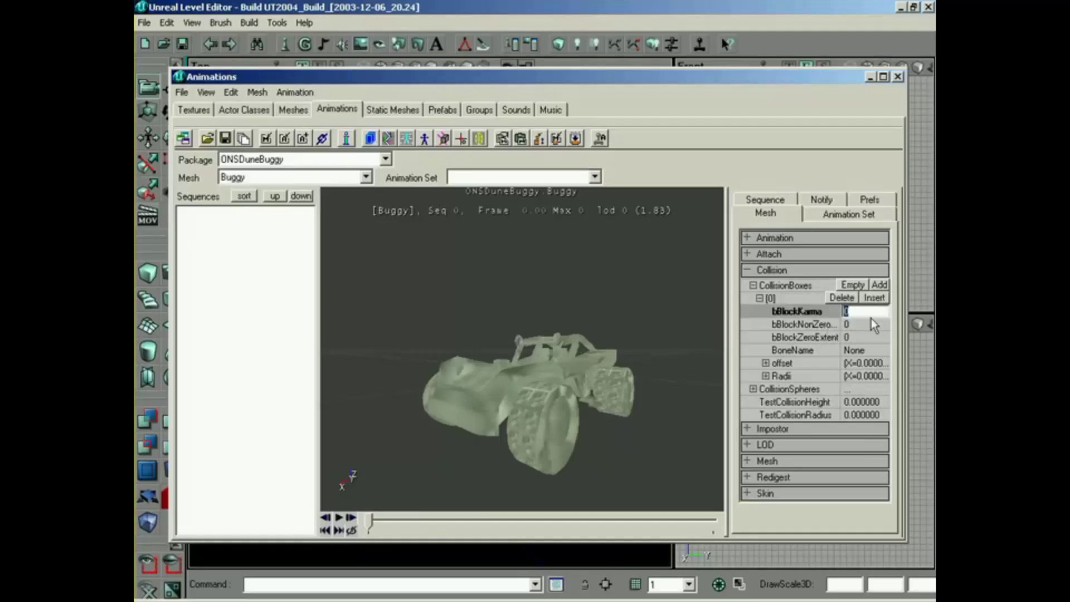
type("1")
key("Tab")
type("1")
key("Tab")
type("1")
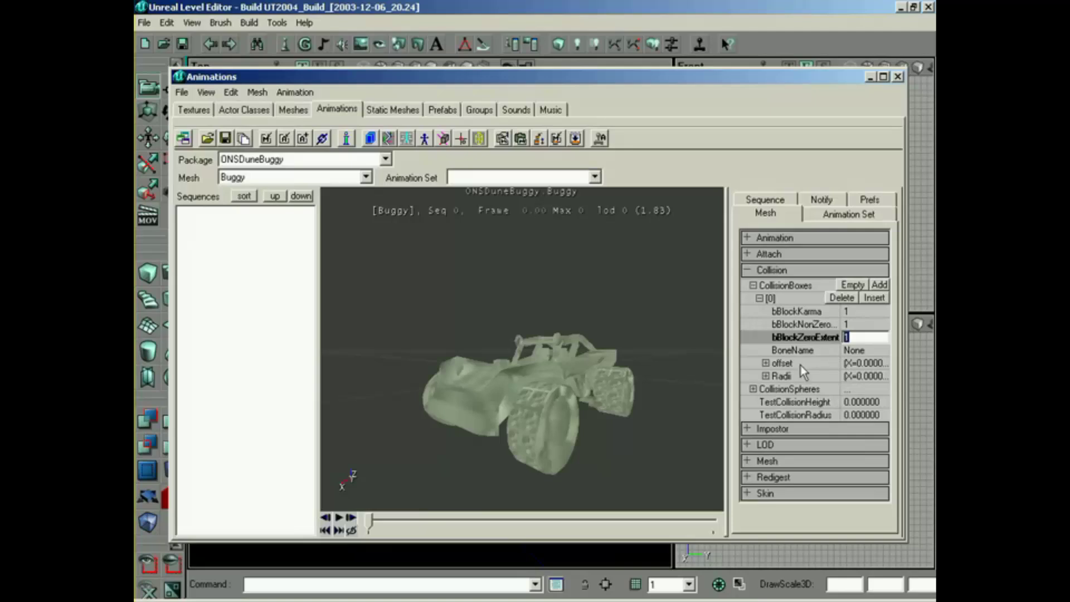
left_click(851, 351)
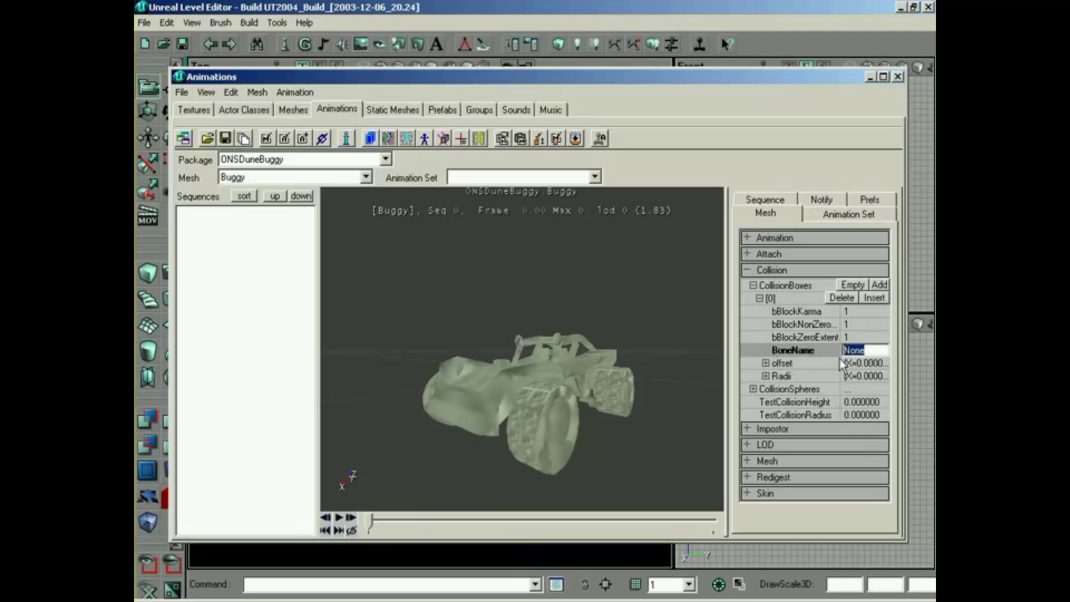
type("root")
left_click(766, 376)
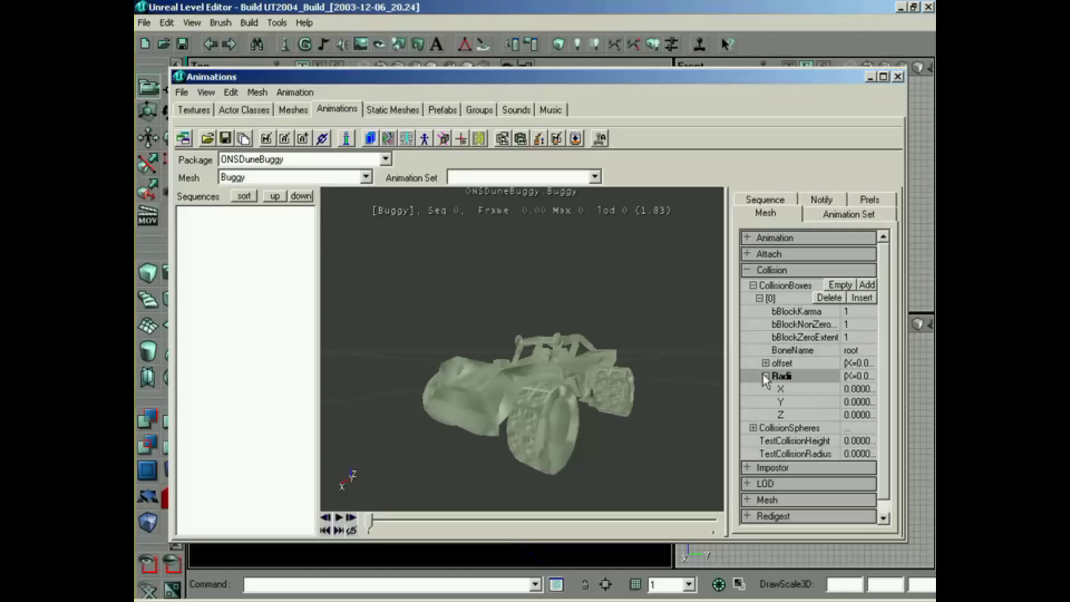
left_click_drag(649, 427, 650, 451)
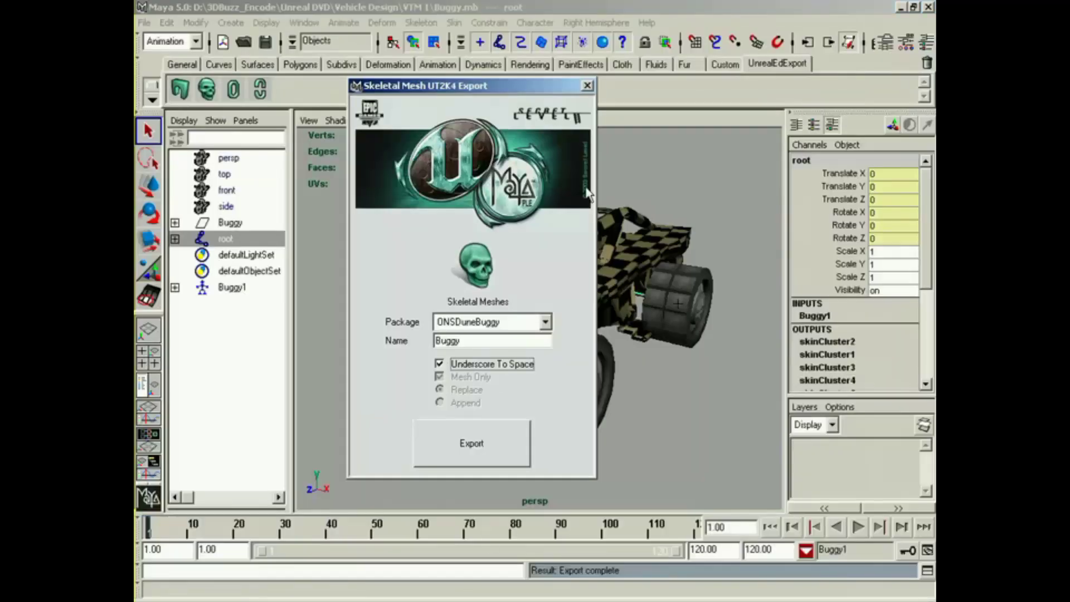
In Maya, close the exporter, create a polygon cube at the buggy's centre and scale it to about 148 × 98 × 148.
left_click(586, 86)
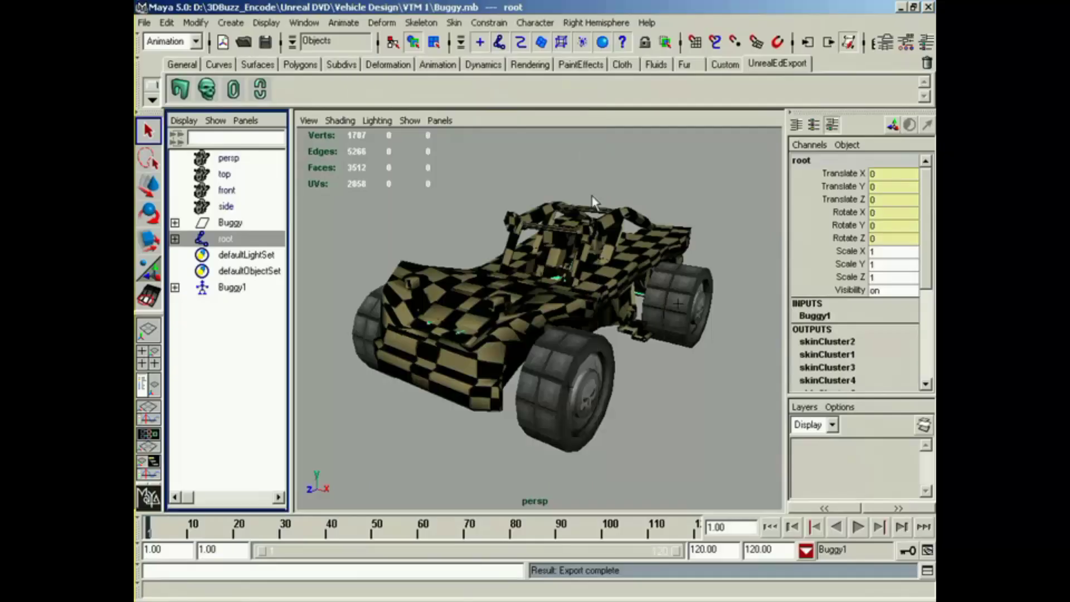
left_click(230, 23)
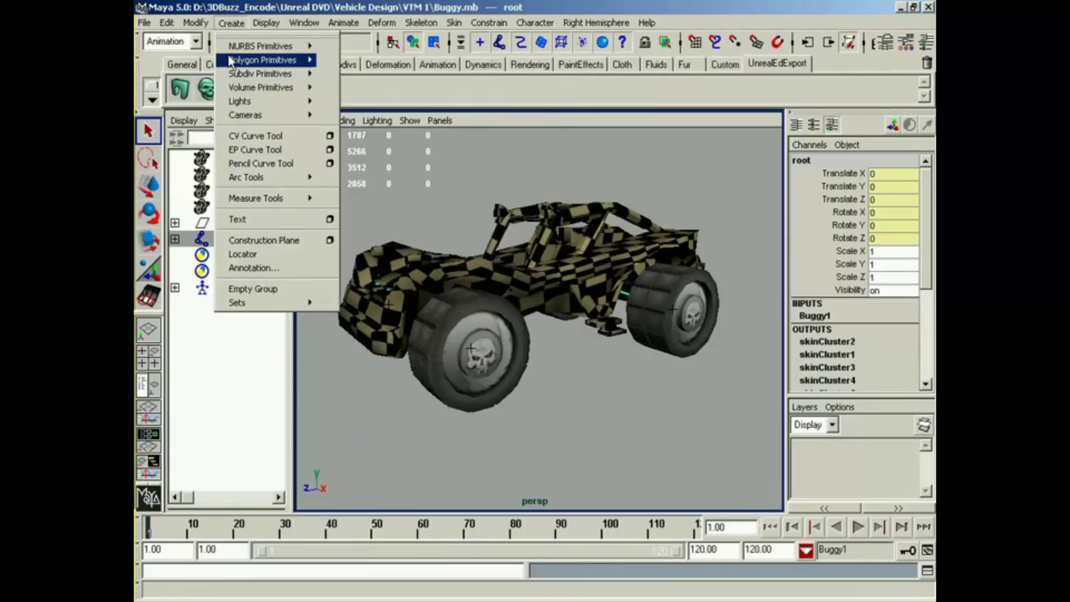
mouse_move(295, 61)
left_click(338, 81)
key("r")
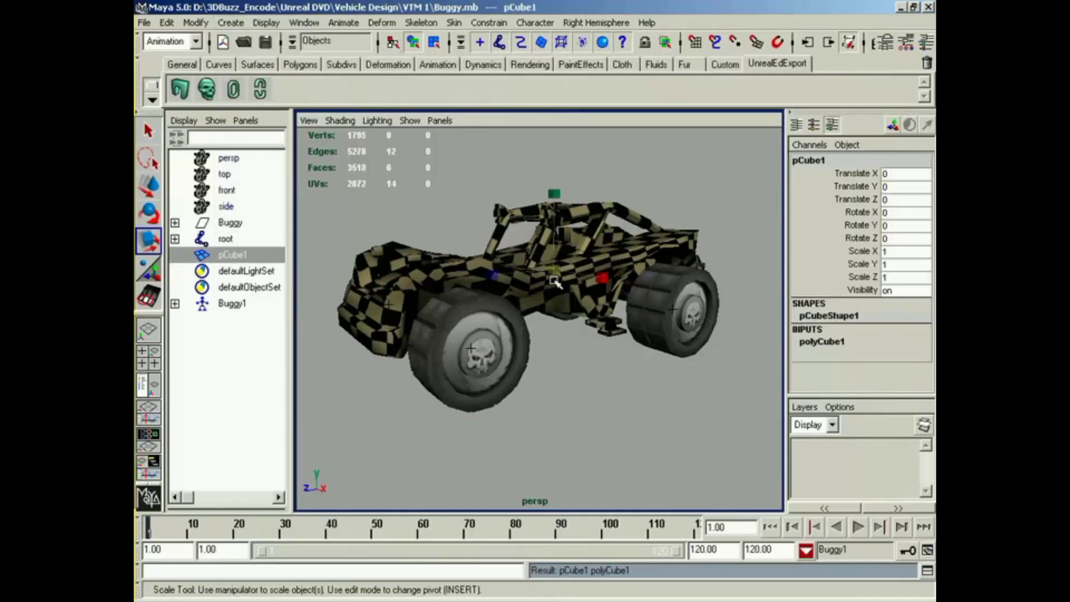
left_click_drag(555, 271, 683, 278)
left_click_drag(561, 195, 558, 218)
key("5")
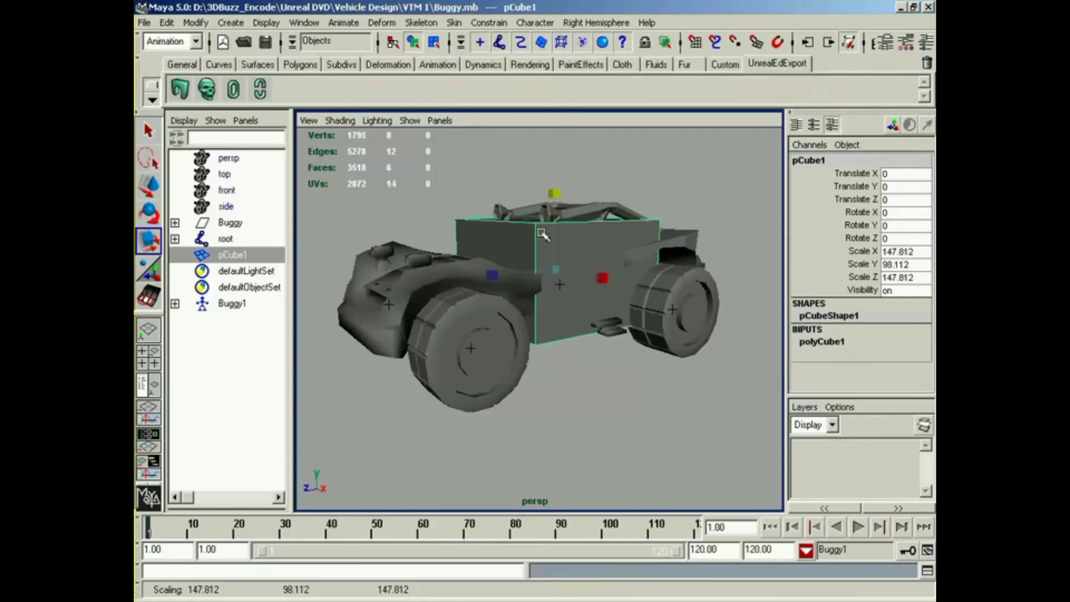
Stretch the cube around the buggy body to about 199 in X, 87 in Y and 406 in Z.
left_click_drag(493, 275, 357, 324)
left_click_drag(687, 373, 664, 277, "alt")
key("4")
left_click_drag(663, 278, 509, 243, "alt")
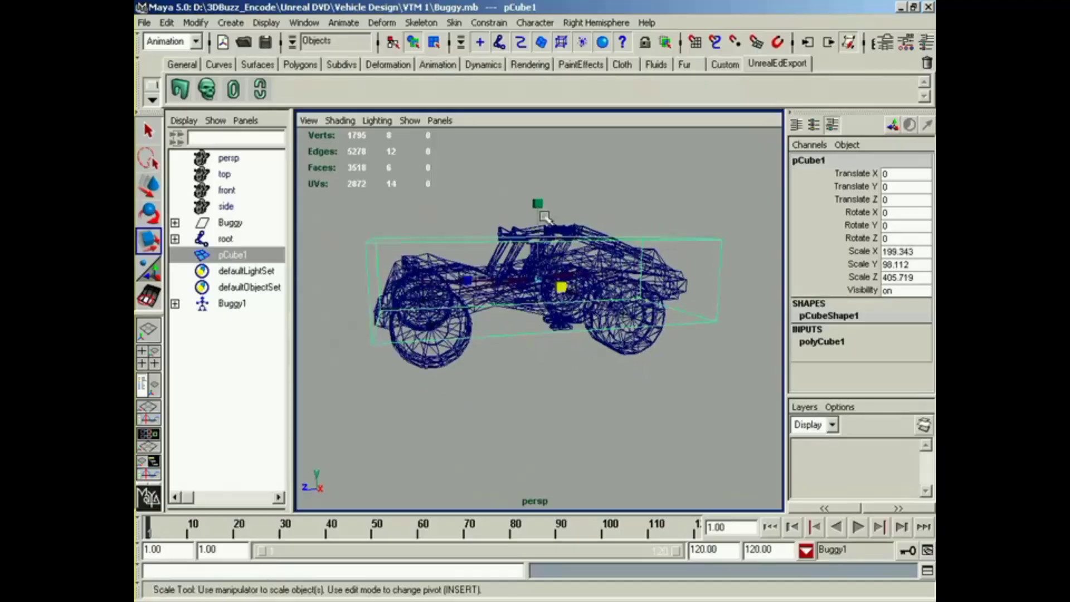
left_click_drag(538, 204, 538, 203)
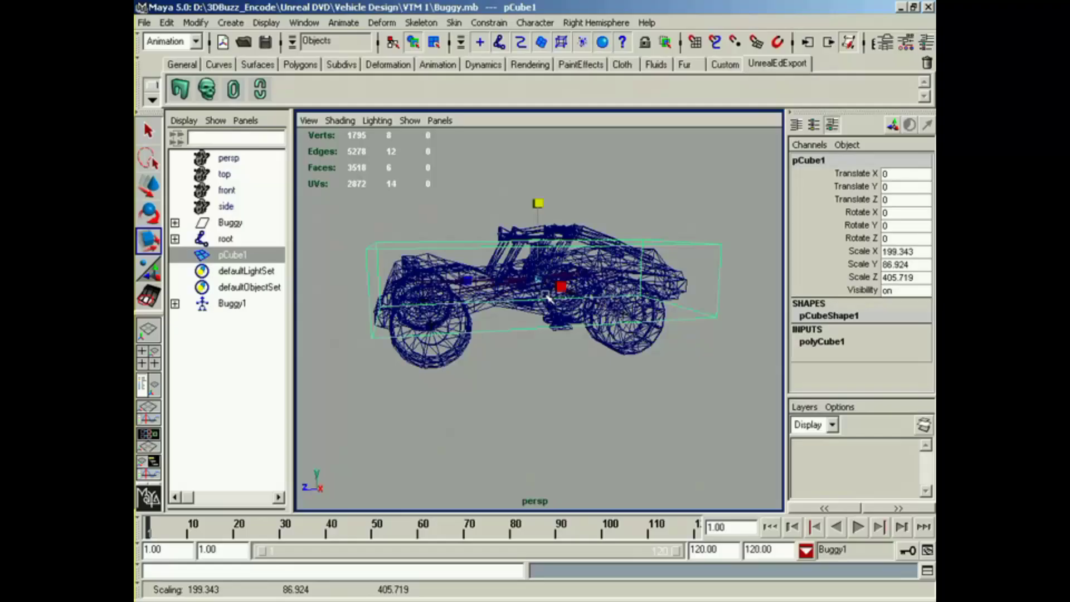
Set the cube's scale to exactly 200 in X, 80 in Y and 400 in Z.
left_click(915, 254)
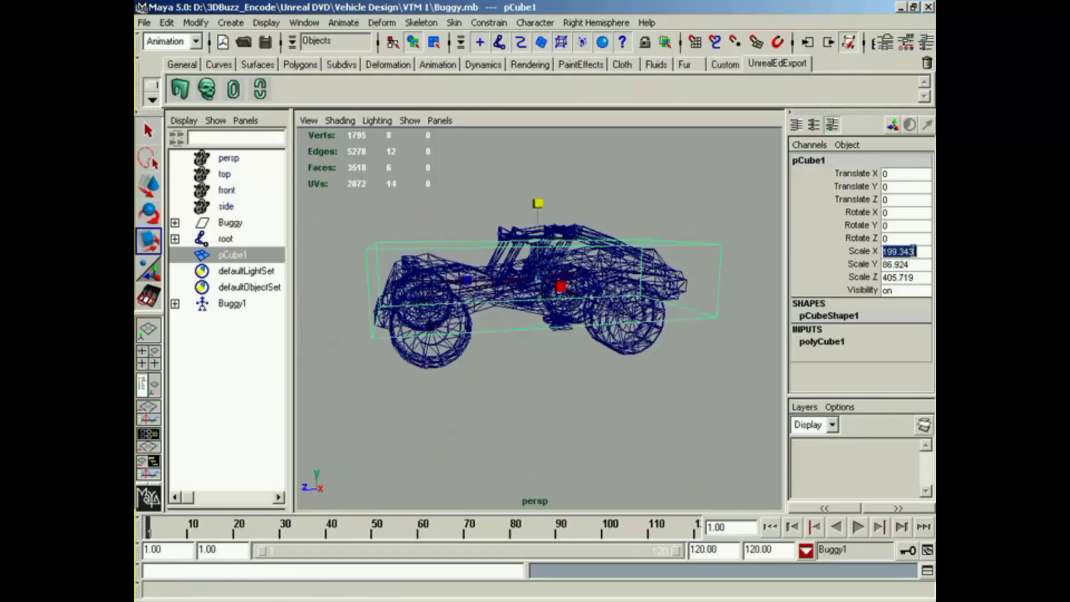
type("200")
key("Return")
type("80")
key("Return")
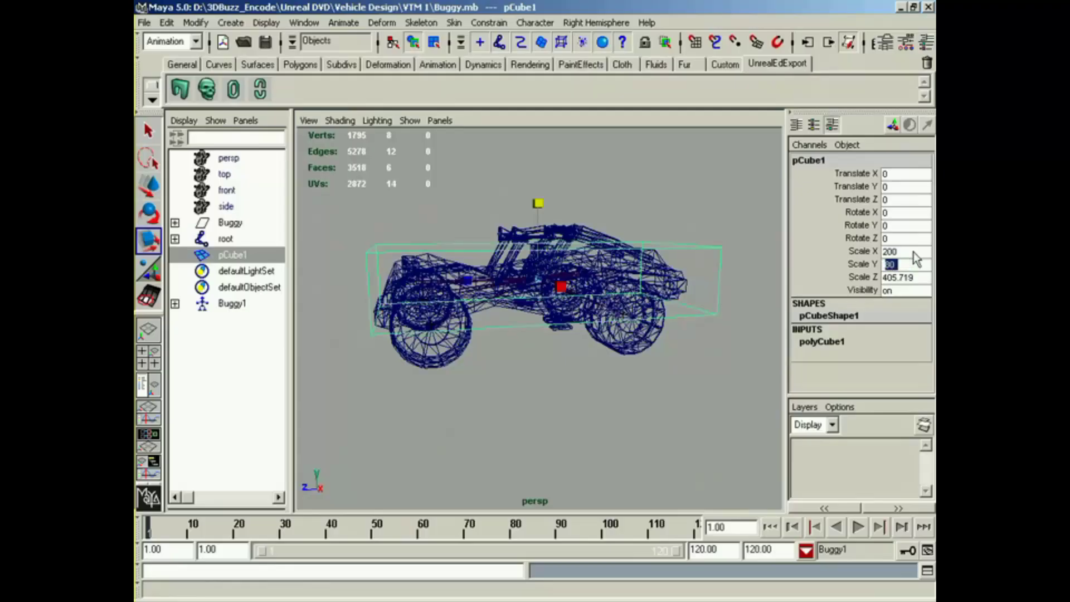
left_click_drag(630, 306, 746, 304, "alt")
left_click(914, 277)
type("400")
key("Return")
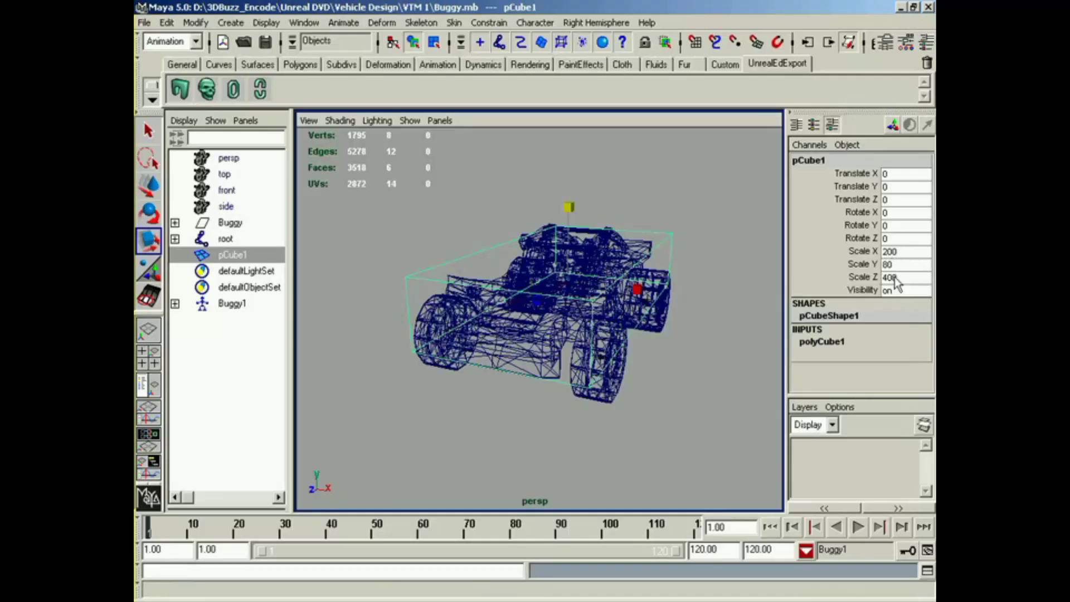
In Unreal Level Editor, set the Buggy collision box's Radii to X 100, Y 40 and Z 200.
left_click(771, 601)
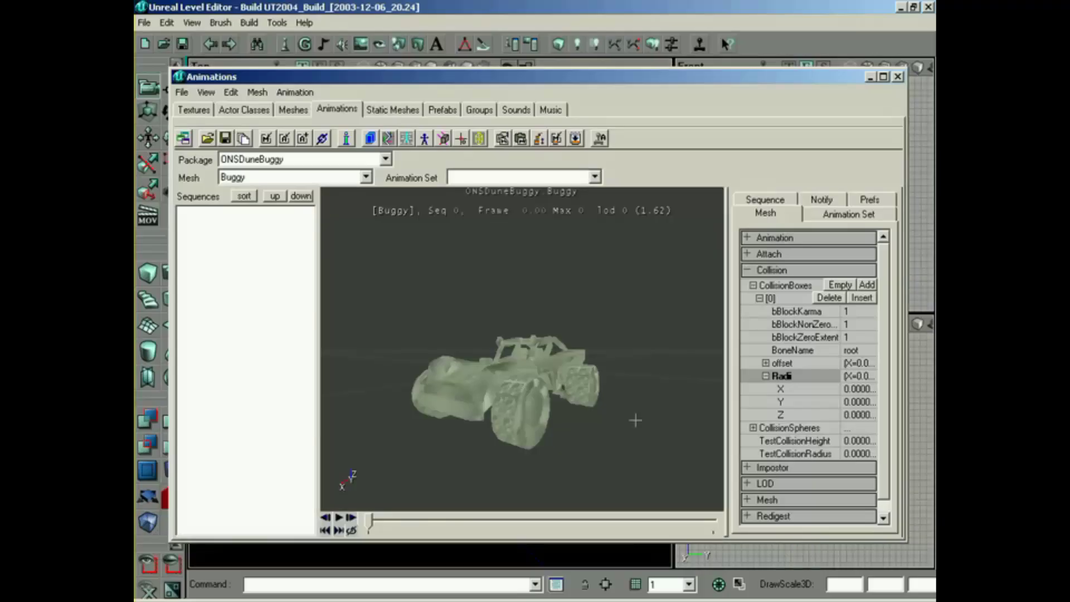
left_click(858, 389)
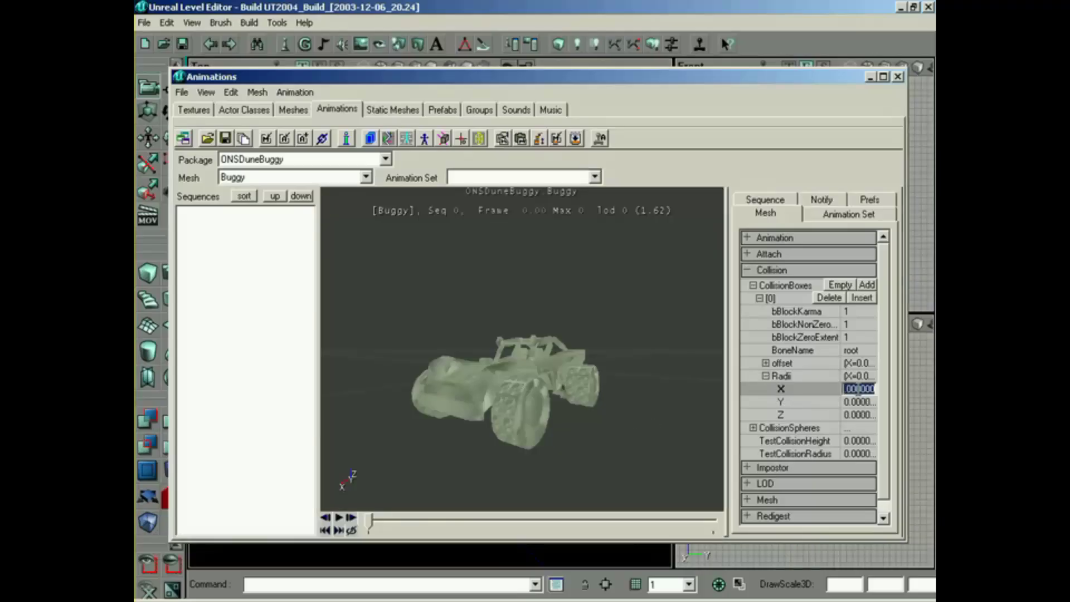
type("100")
left_click(862, 400)
type("40")
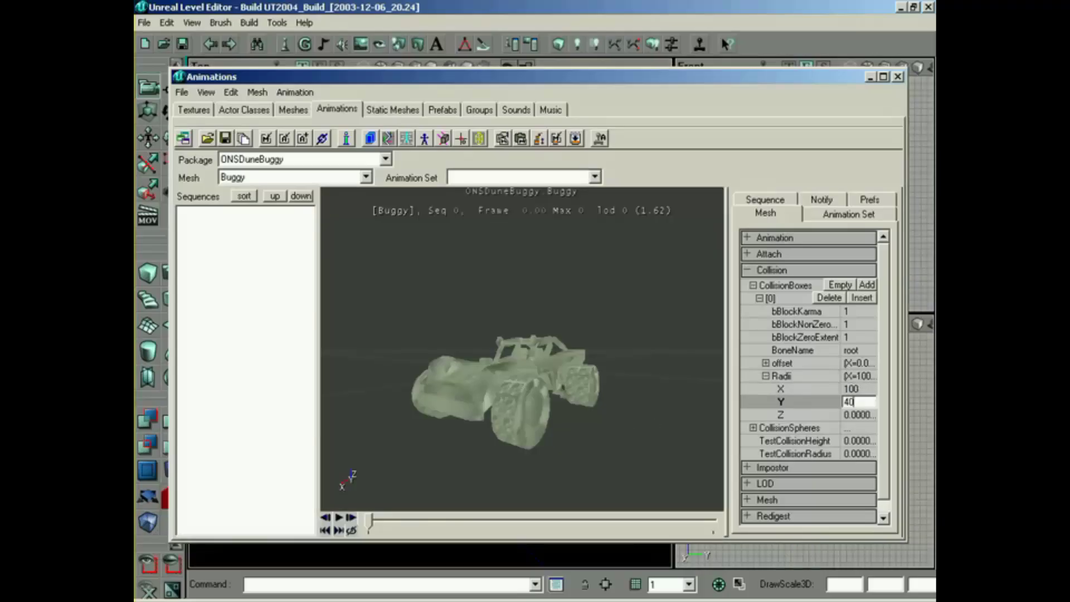
key("Tab")
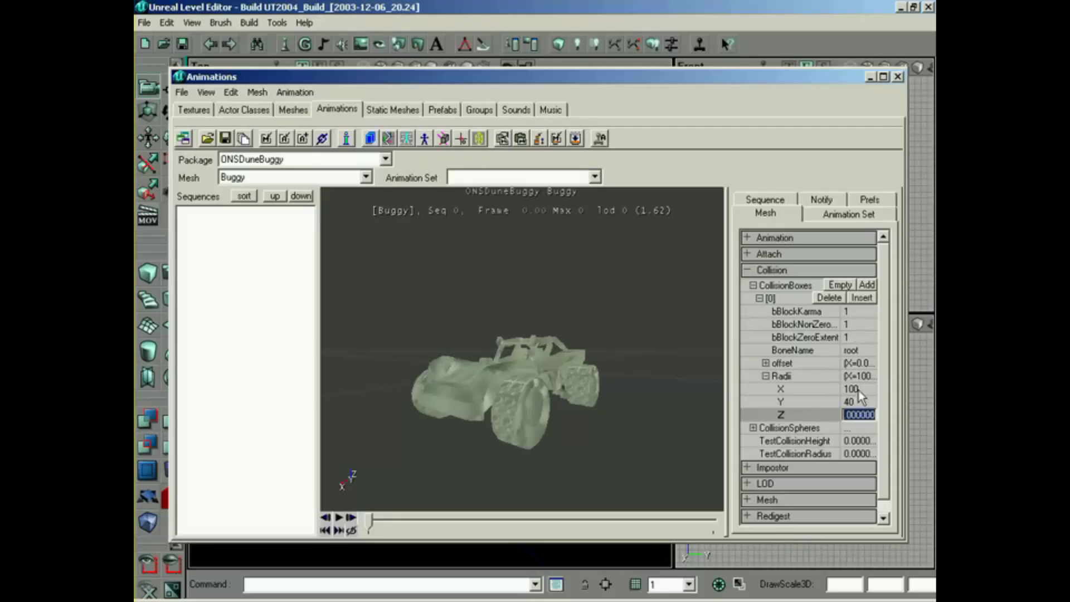
type("200")
key("Return")
Look over the collision box around the buggy and save the animation package as ONSDuneBuggy.ukx.
left_click_drag(547, 435, 521, 348)
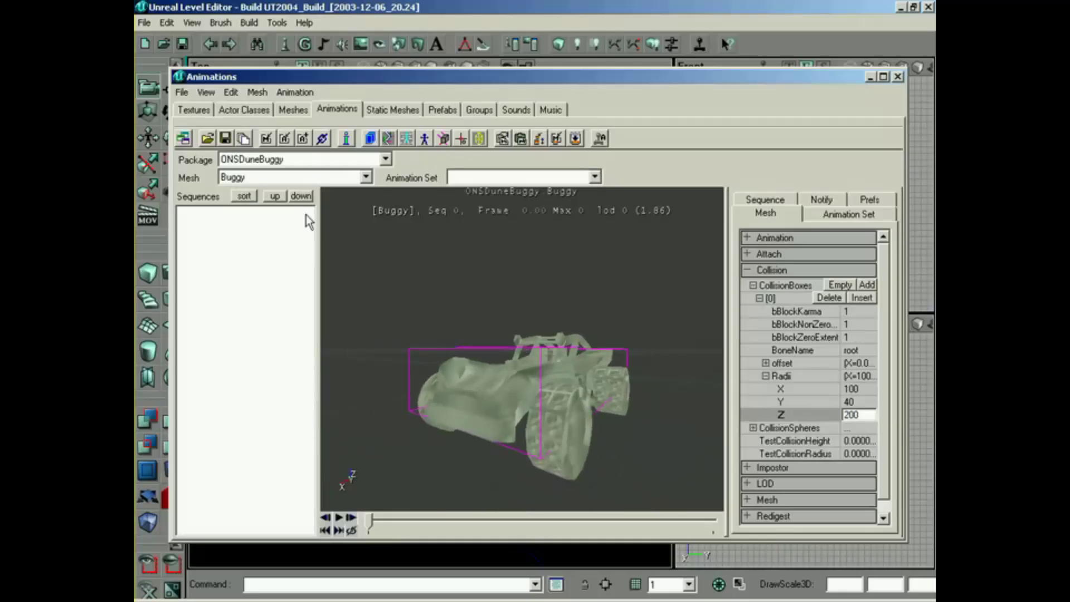
left_click(225, 139)
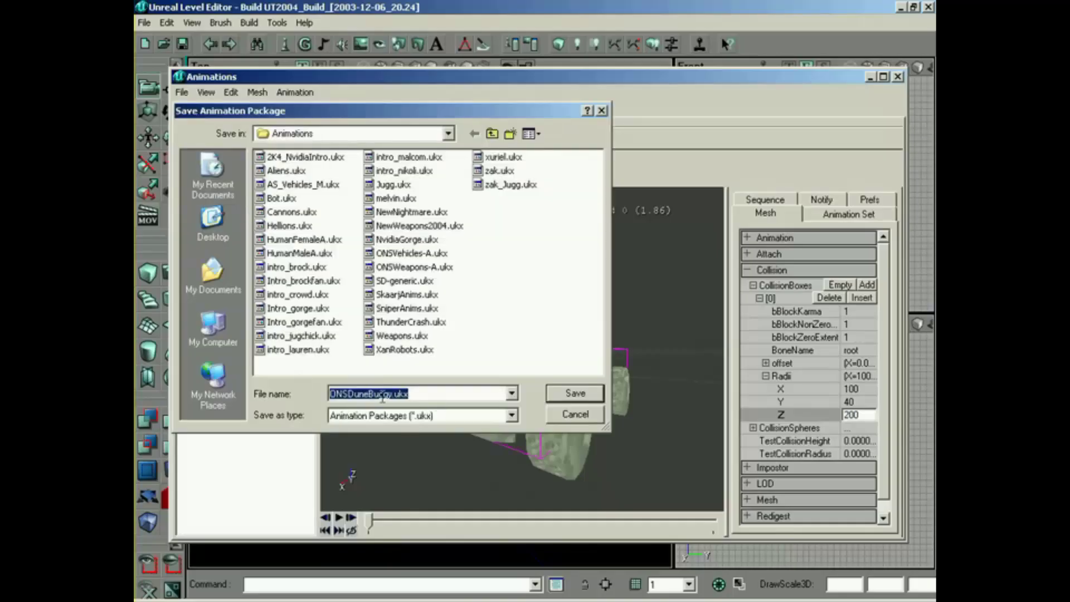
left_click(566, 399)
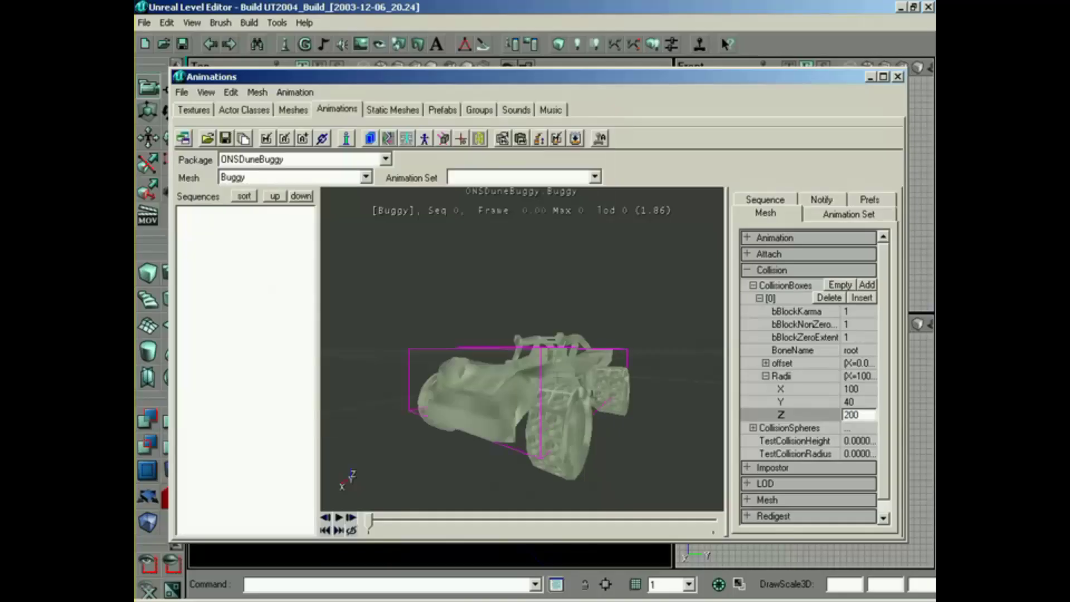
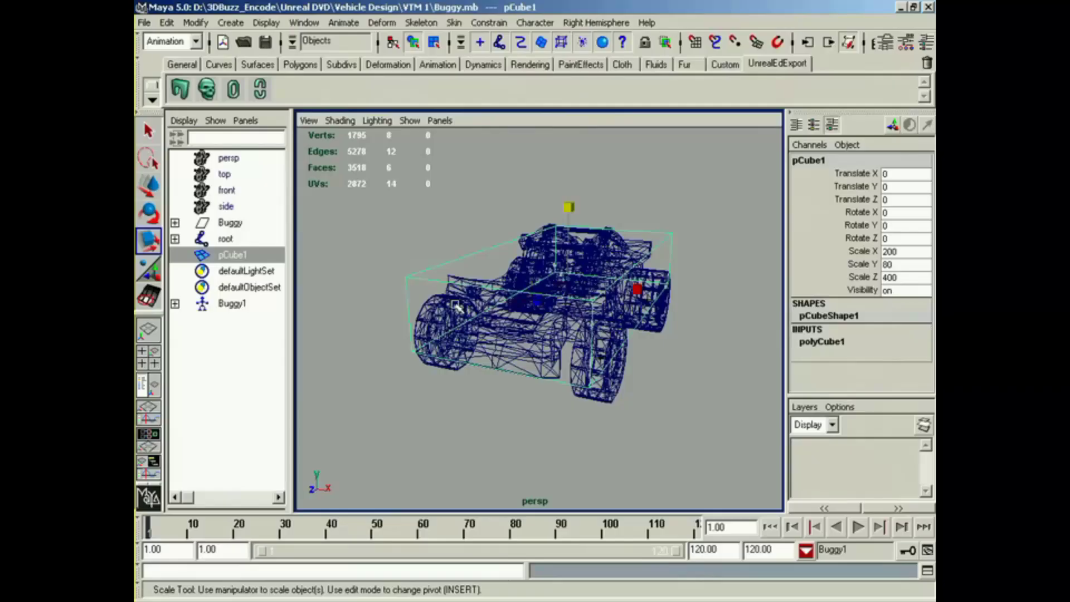
In Maya, save the changes to Buggy.mb and open the recent Turret.mb scene.
left_click(145, 23)
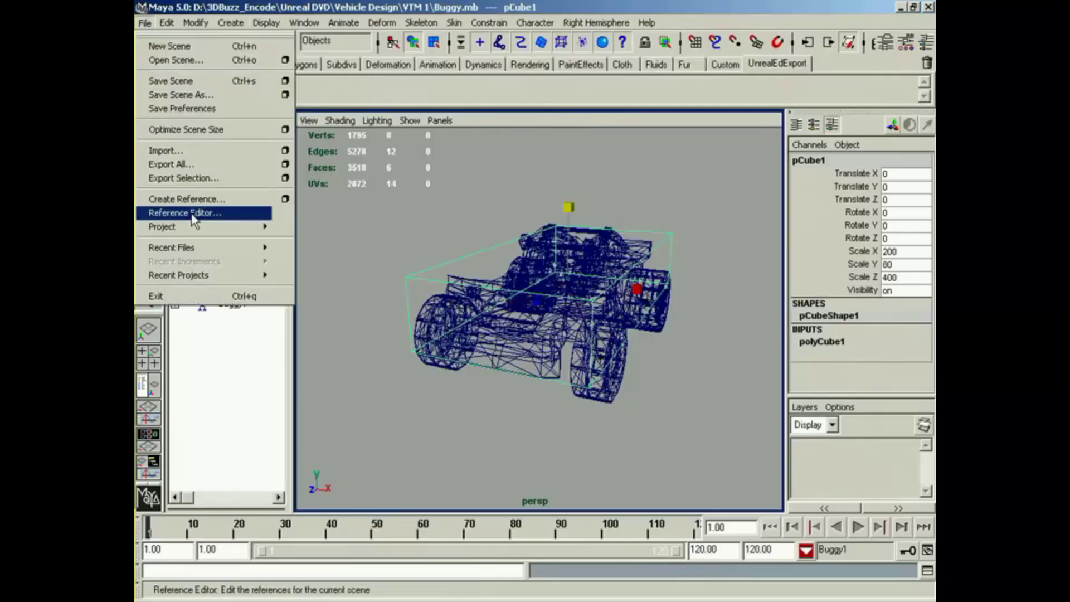
mouse_move(206, 247)
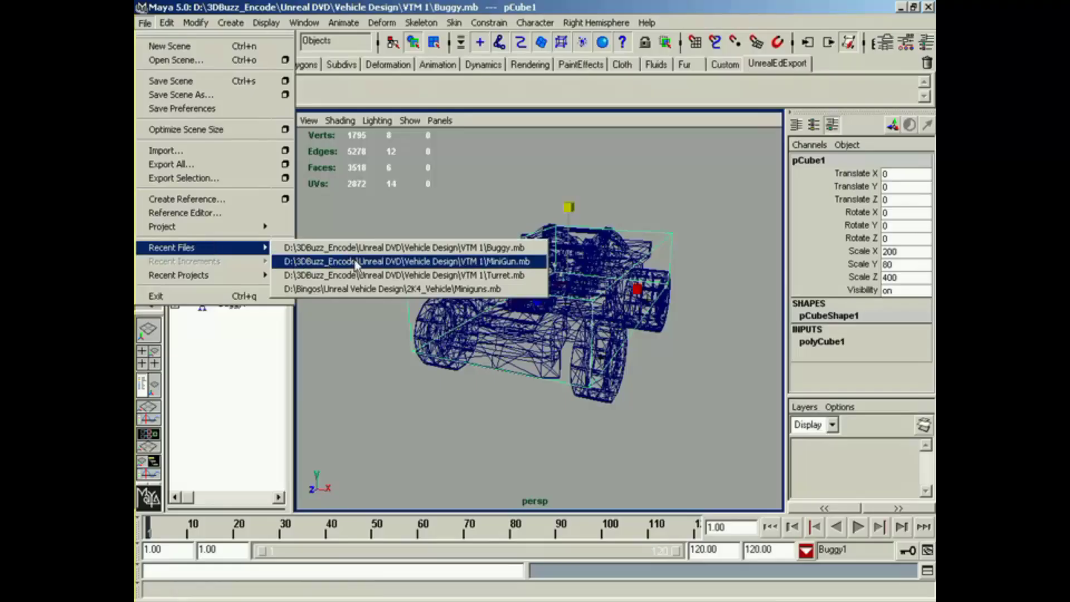
left_click(379, 262)
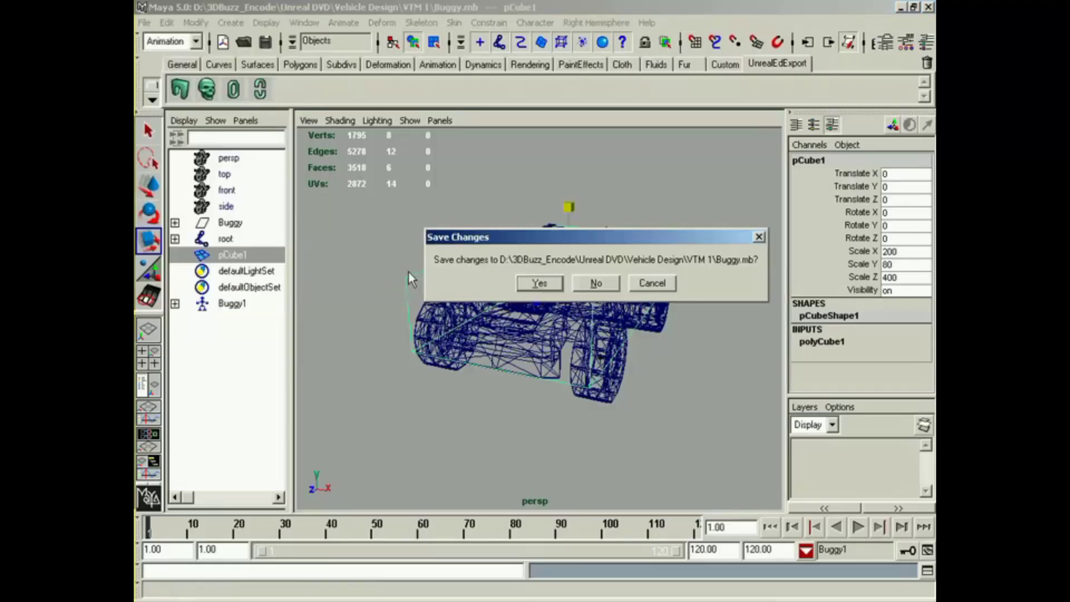
left_click(544, 283)
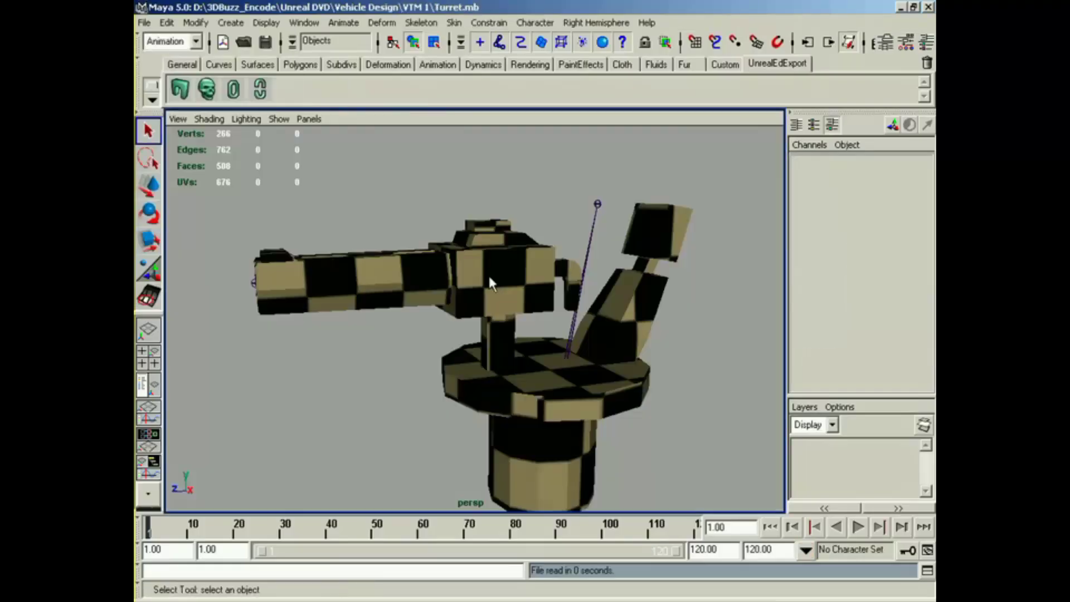
Show the Outliner beside the perspective view and create a character set named Turret from the turret's root joint.
left_click_drag(546, 340, 563, 317, "alt")
left_click(156, 385)
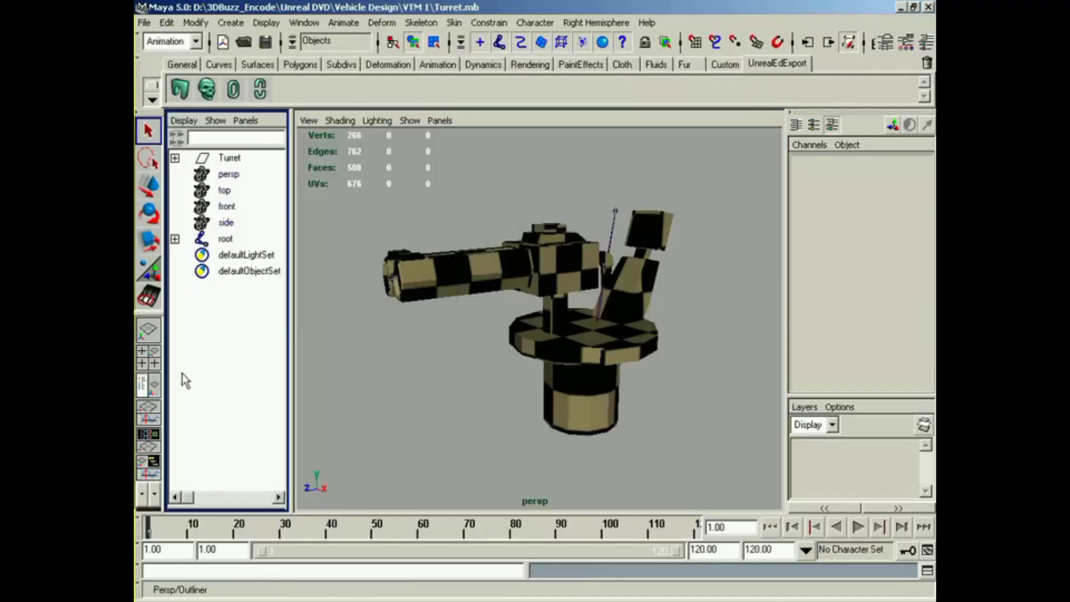
left_click(221, 240)
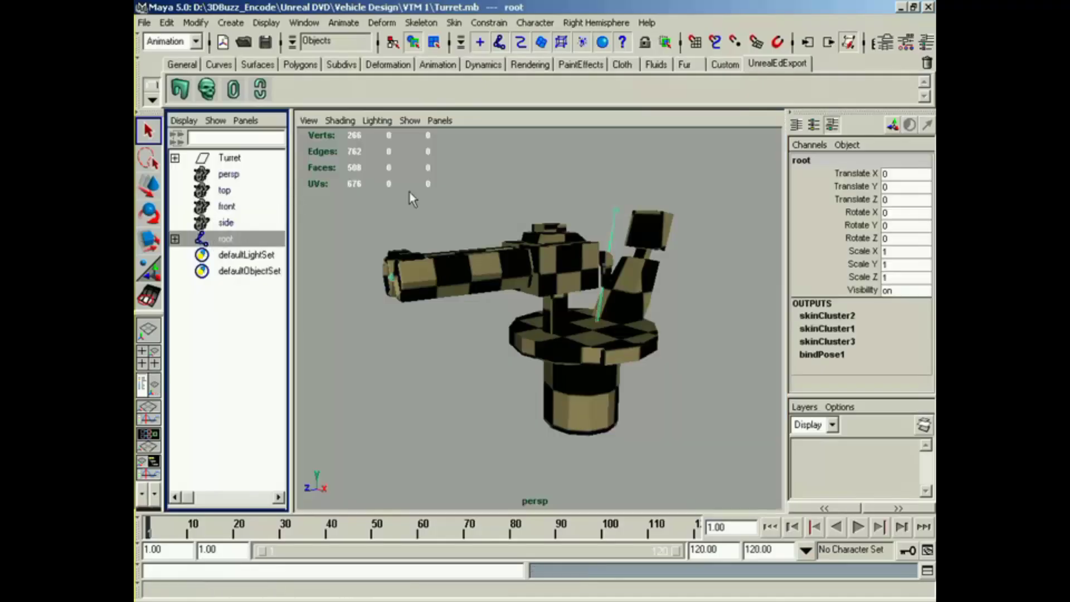
left_click(535, 22)
left_click(672, 47)
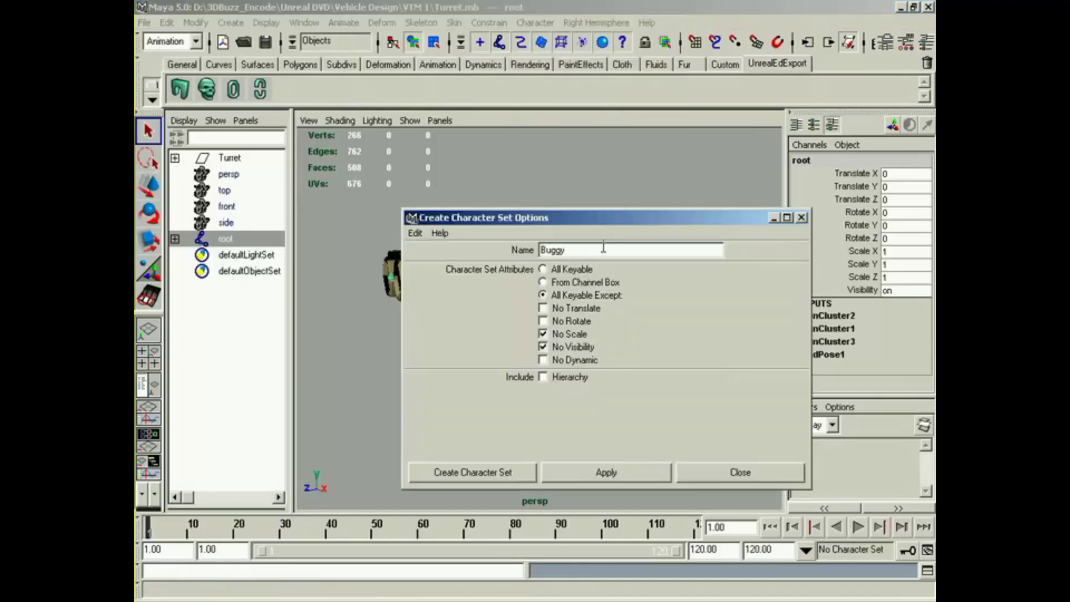
double_click(626, 244)
type("Turret")
left_click(507, 473)
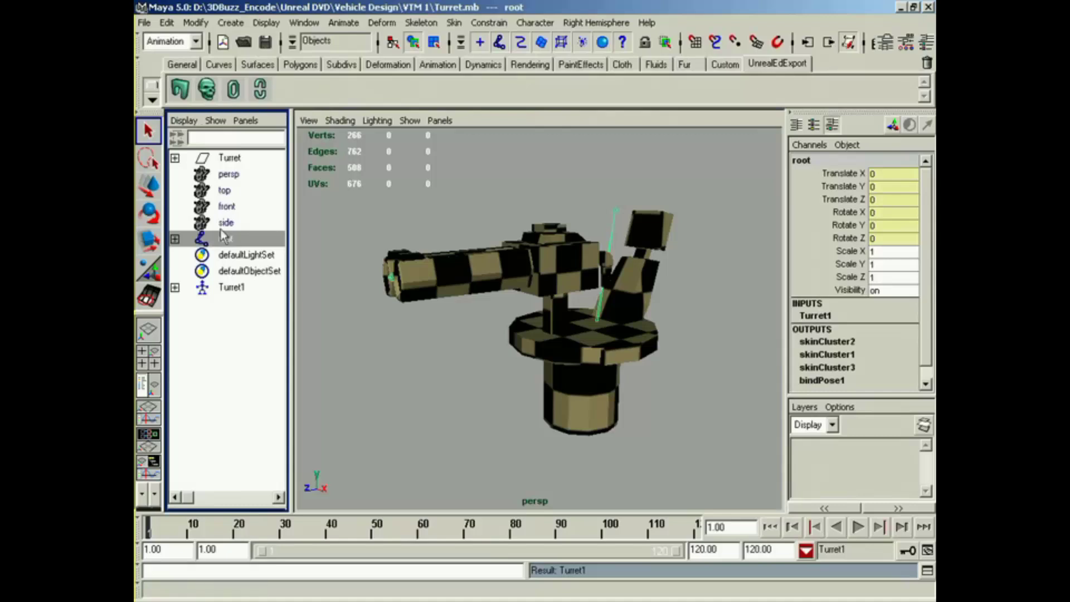
Export the turret as a skeletal mesh named Turret to the ONSDuneBuggy package with Underscore To Space enabled.
left_click(213, 92)
left_click_drag(345, 111, 536, 109)
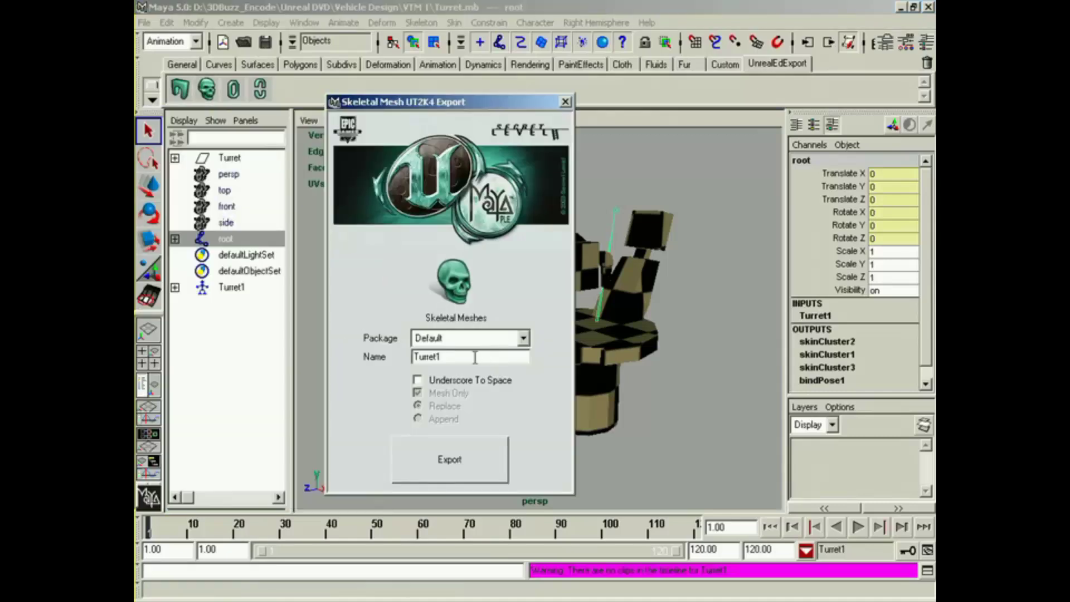
left_click(495, 339)
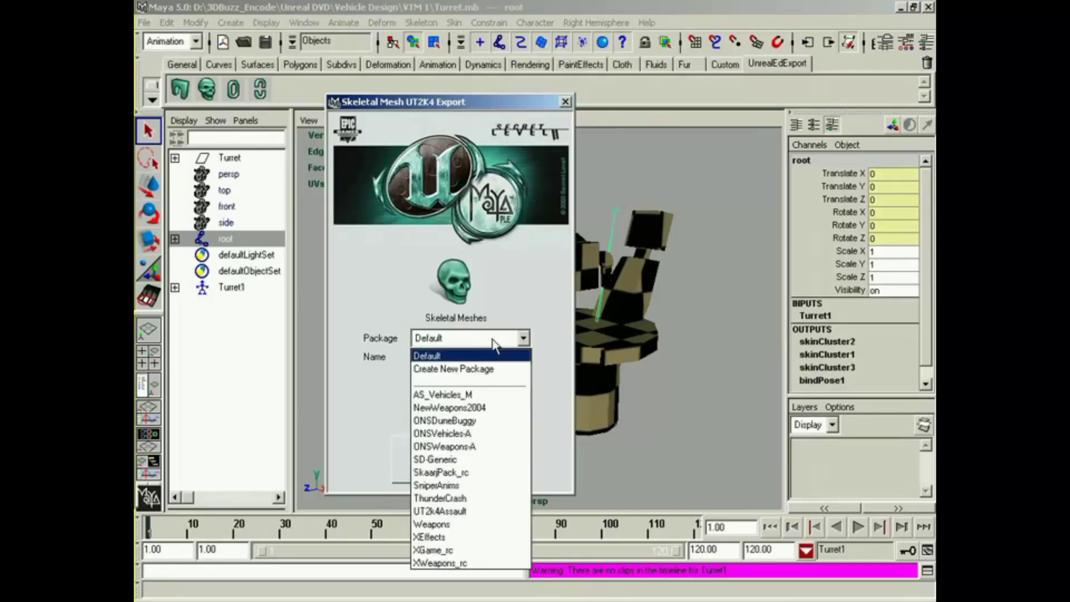
left_click(471, 422)
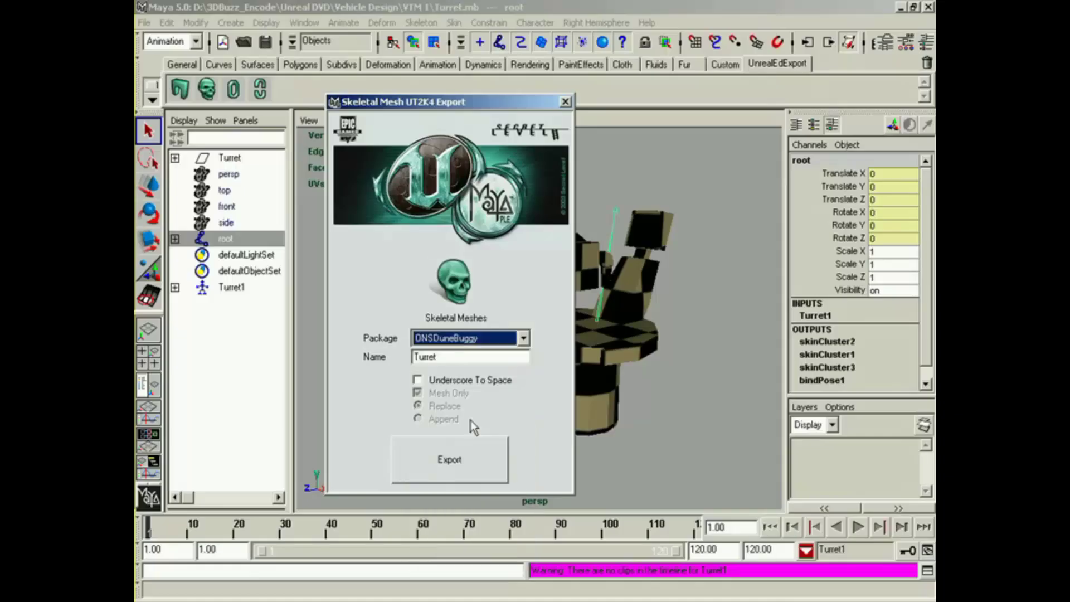
left_click(436, 380)
left_click(442, 459)
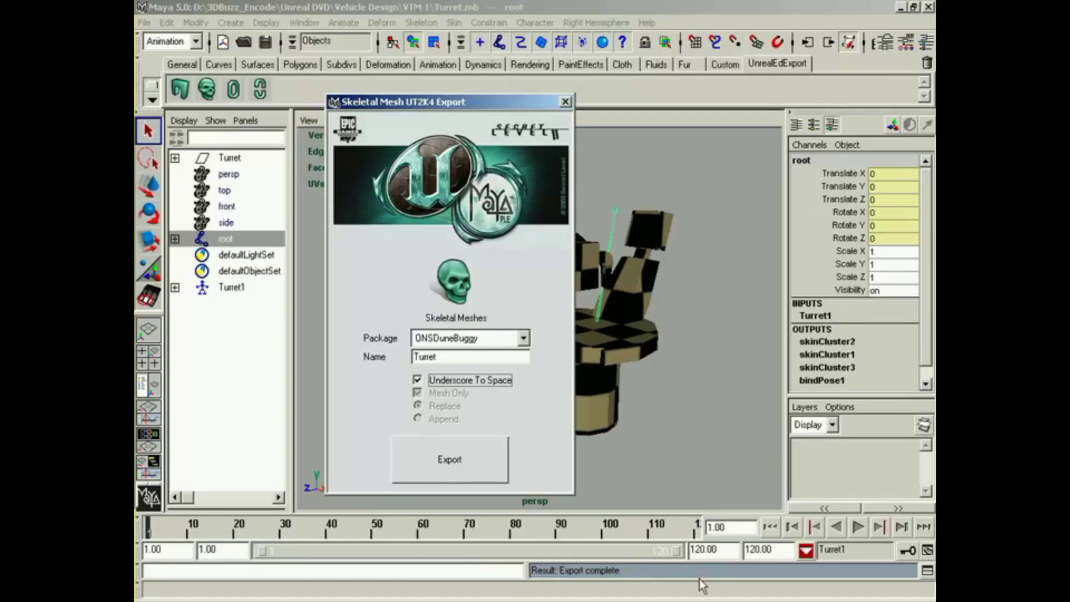
Switch to Unreal Level Editor, display the Turret mesh of the ONSDuneBuggy package and examine its shape.
left_click(900, 7)
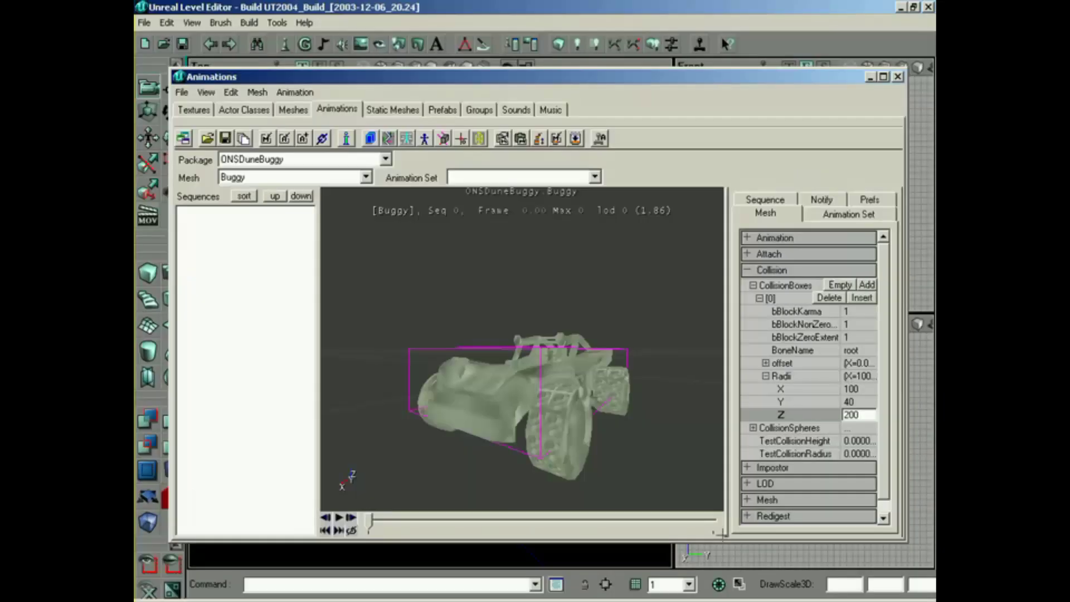
left_click(366, 177)
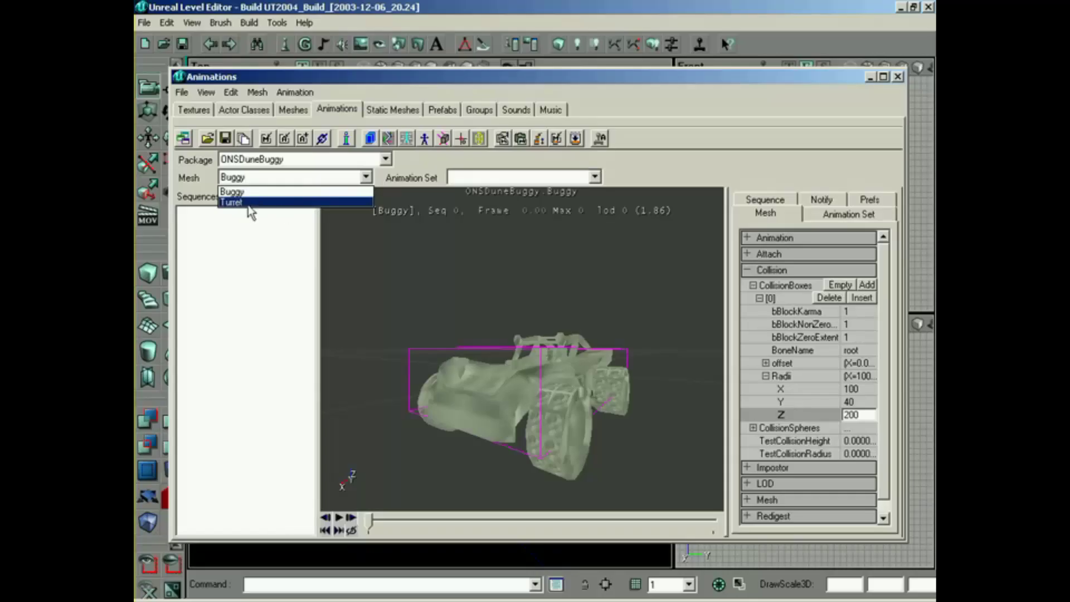
left_click(249, 204)
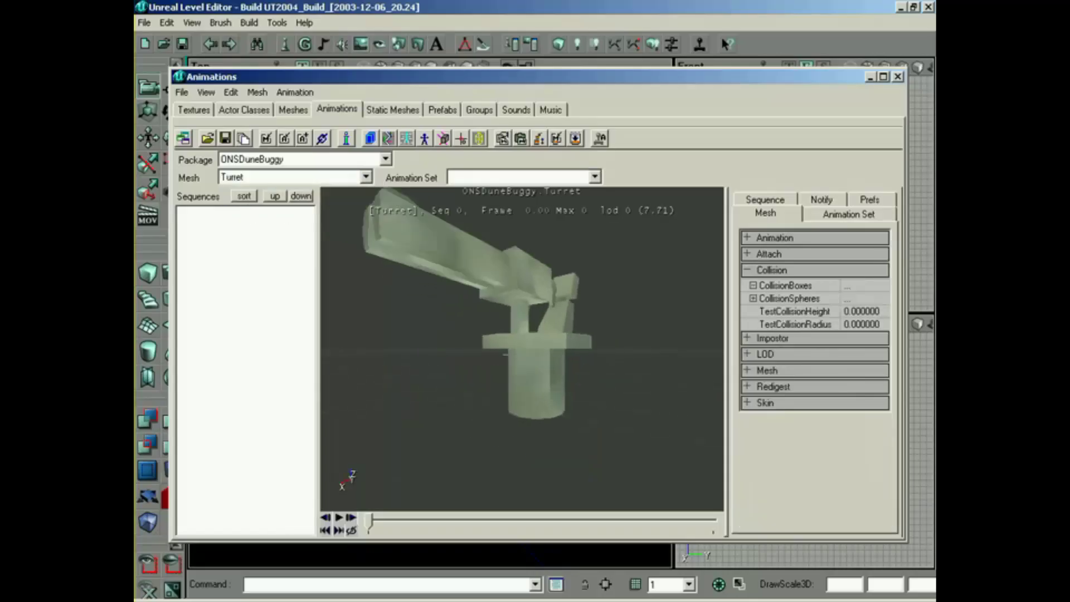
left_click_drag(522, 312, 536, 401)
left_click_drag(522, 350, 522, 365)
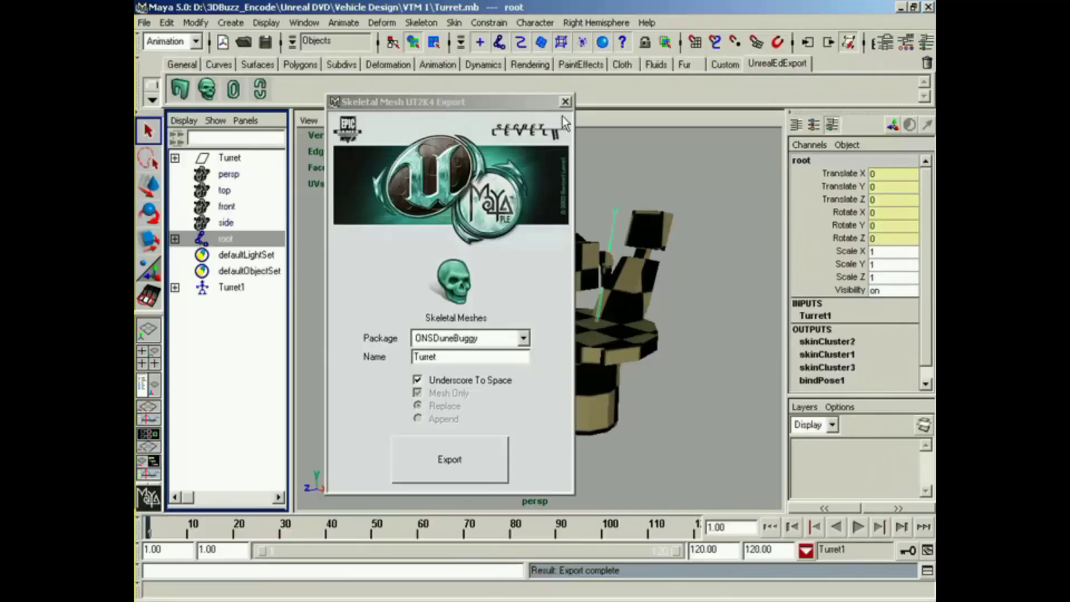
Return to Maya, close the skeletal mesh exporter and open the recent MiniGun.mb scene.
left_click(564, 102)
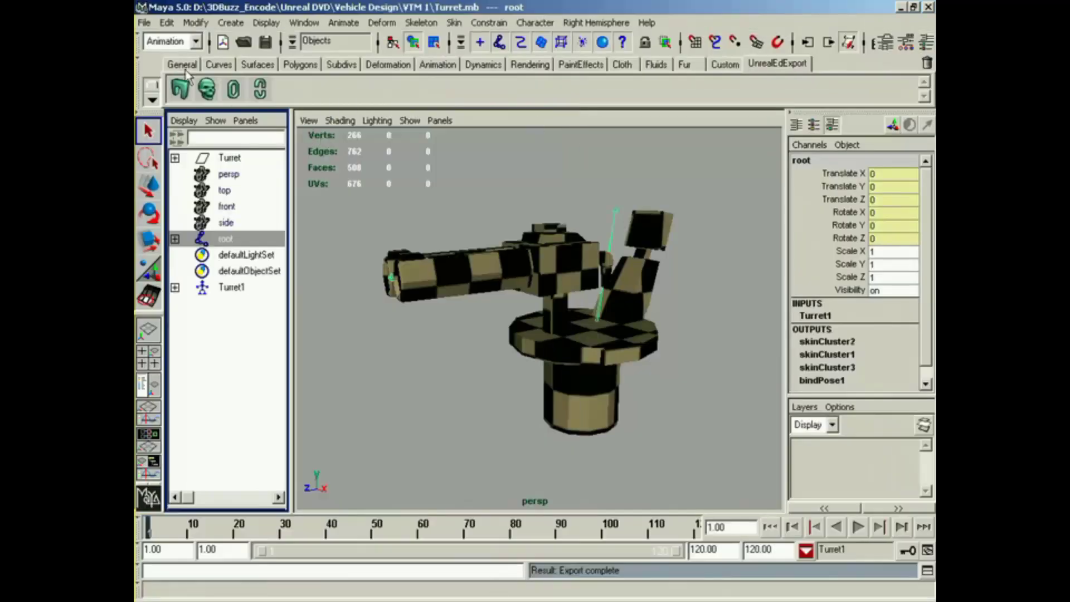
left_click(144, 22)
mouse_move(200, 247)
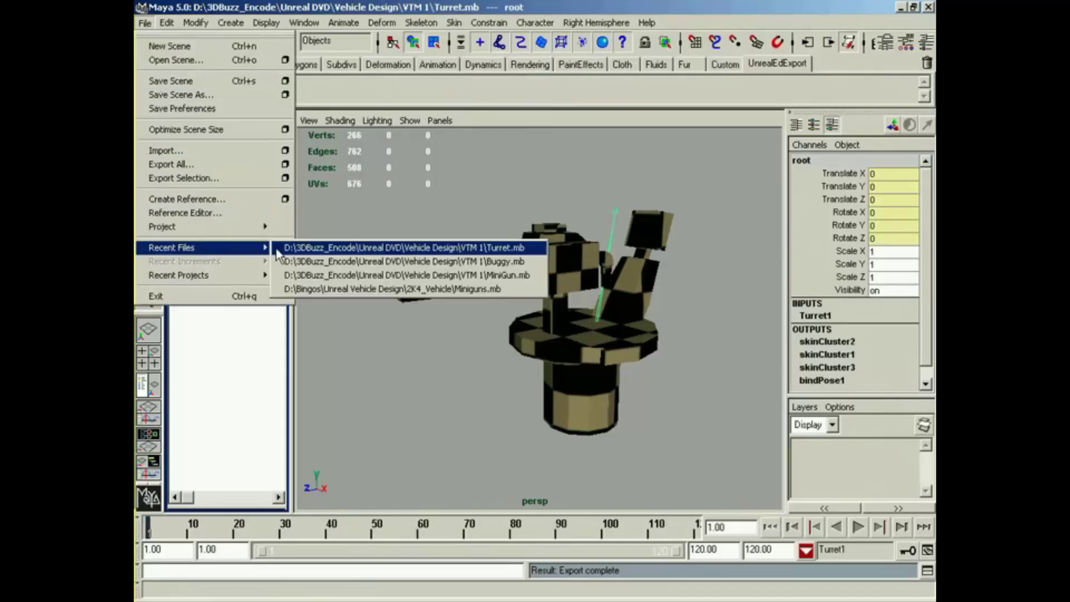
left_click(321, 274)
left_click(516, 285)
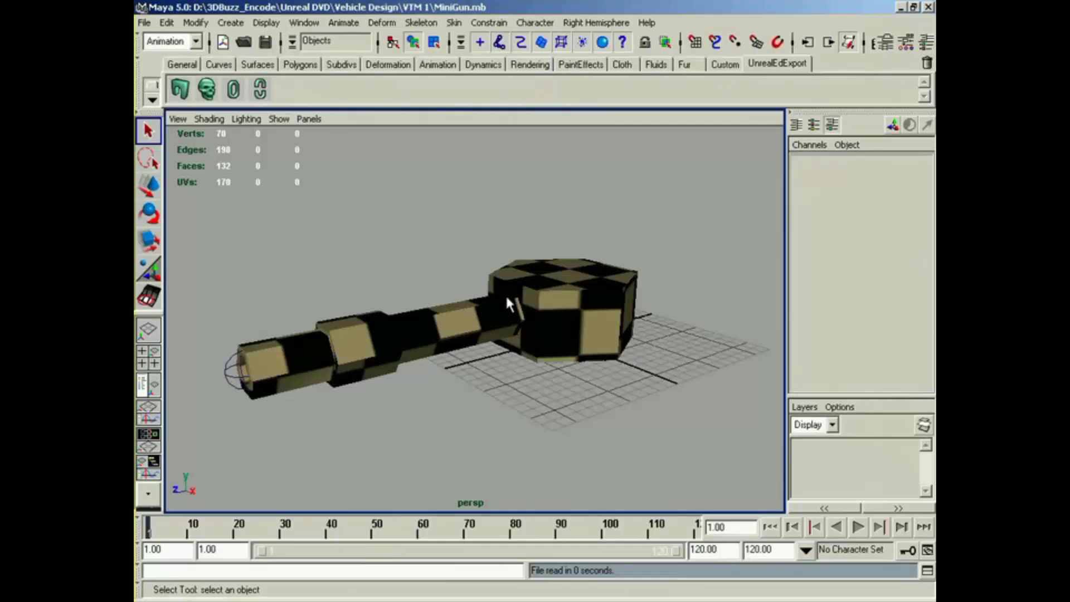
Show the Outliner beside the perspective view and create a character set named Minigun from the minigun's root joint.
left_click(149, 385)
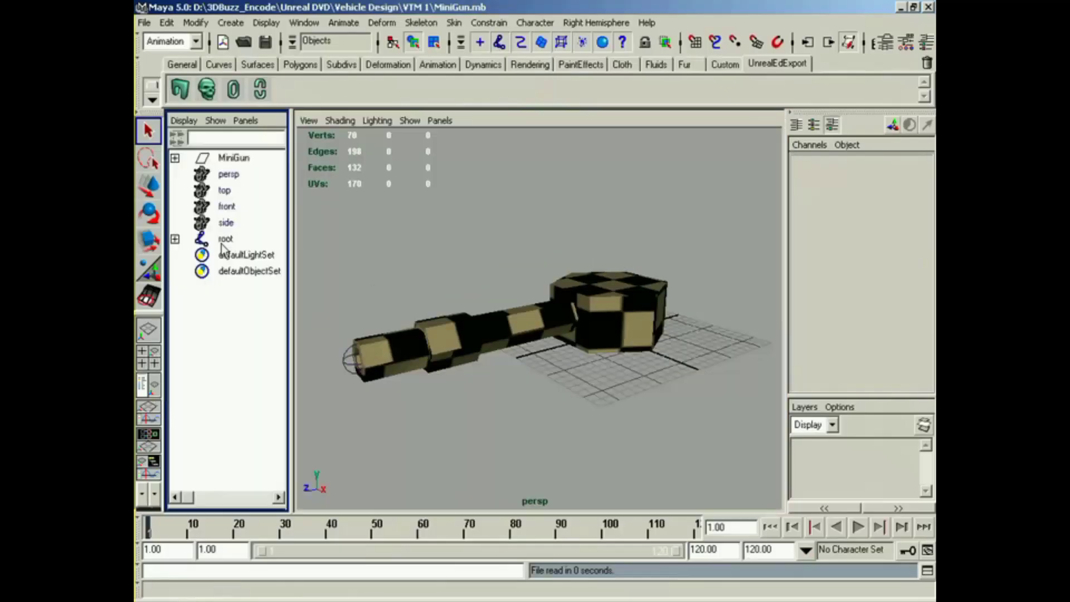
left_click(224, 239)
left_click(535, 22)
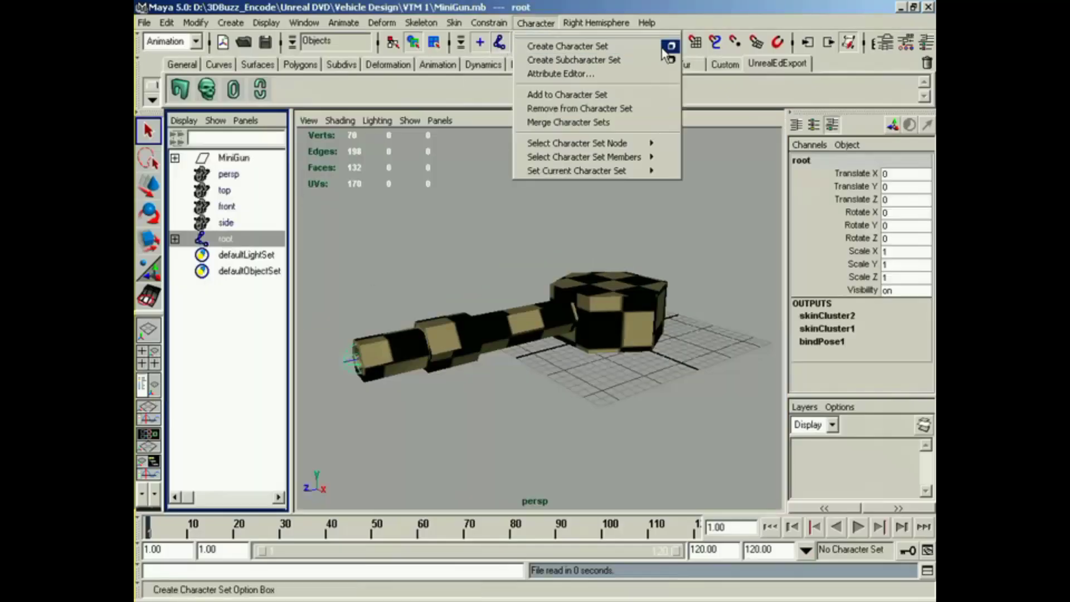
left_click(664, 49)
double_click(581, 250)
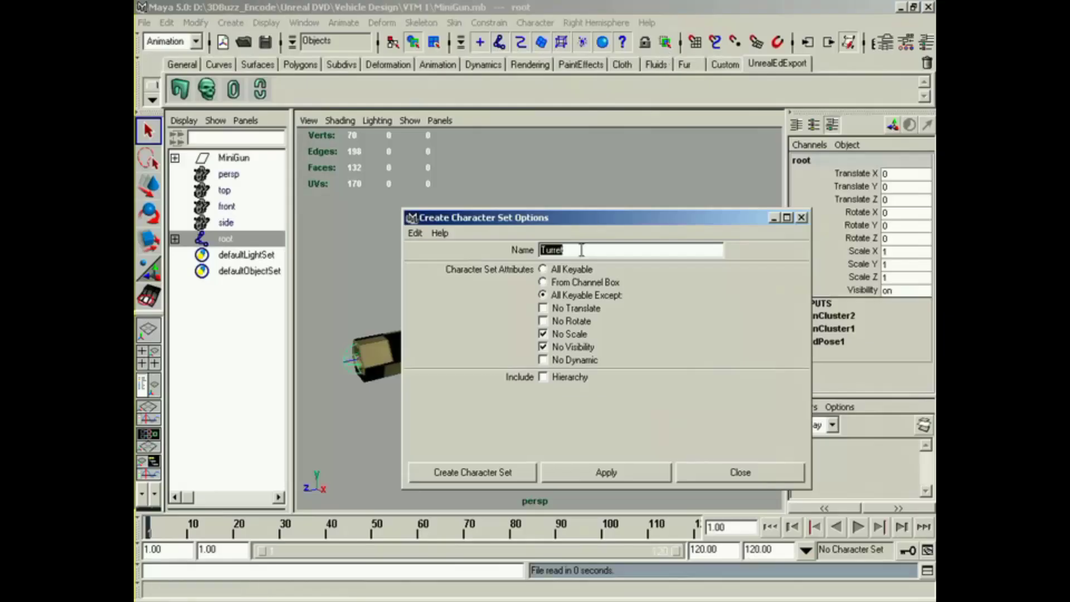
type("Minigun")
left_click(493, 479)
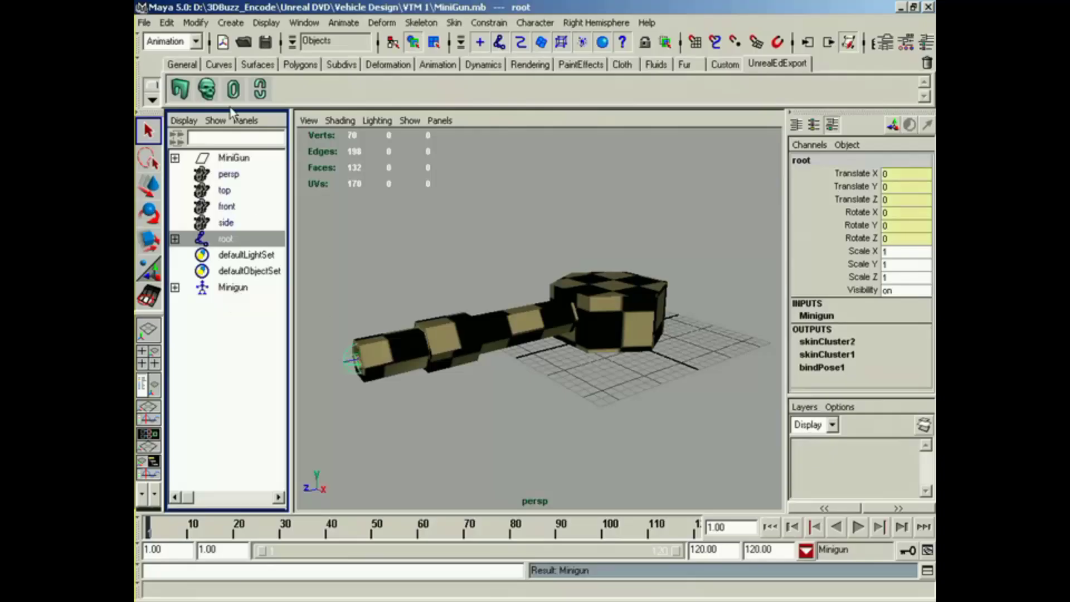
Export the minigun as a skeletal mesh named Minigun to the ONSDuneBuggy package with Underscore To Space enabled.
left_click(209, 96)
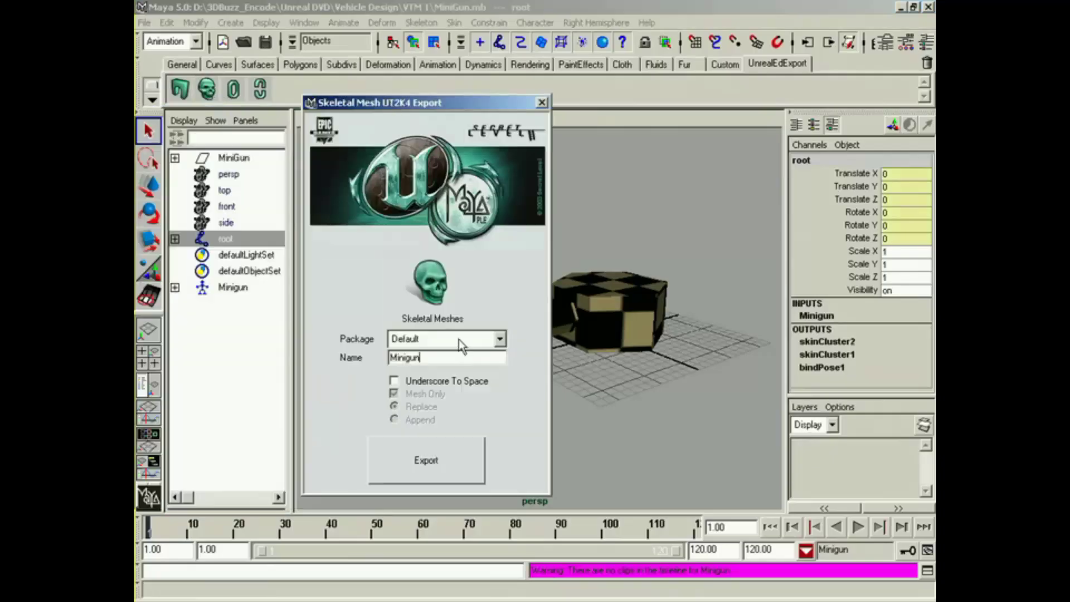
left_click(459, 339)
left_click(451, 418)
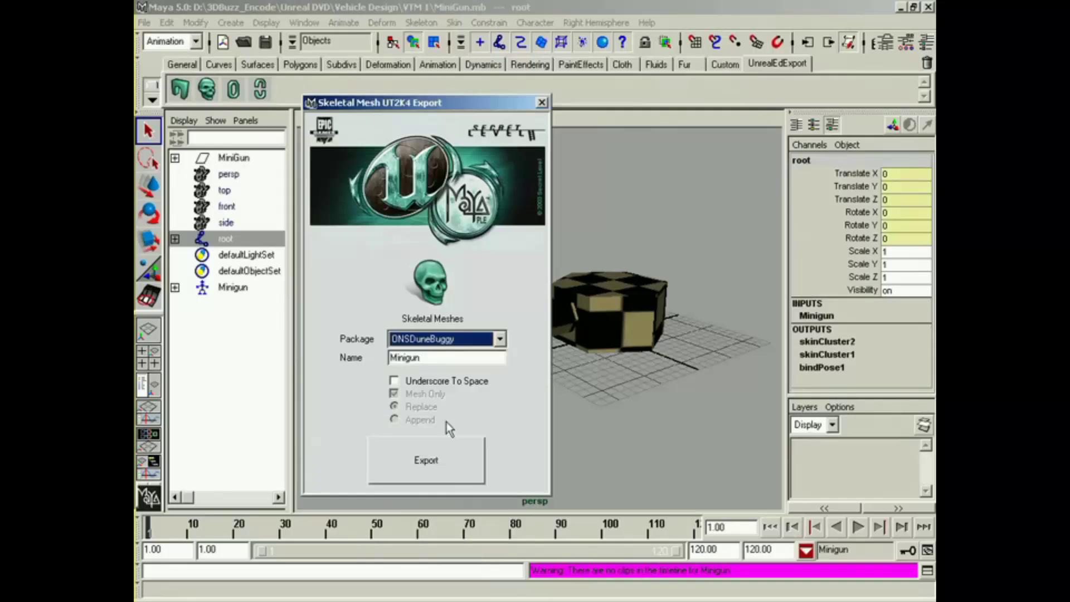
left_click(440, 383)
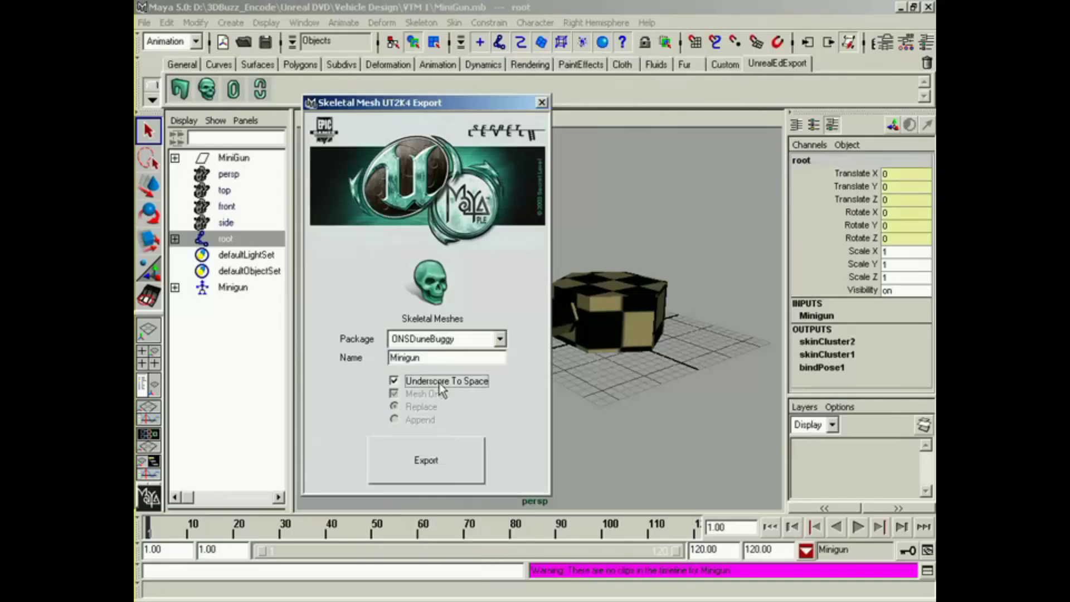
left_click(459, 472)
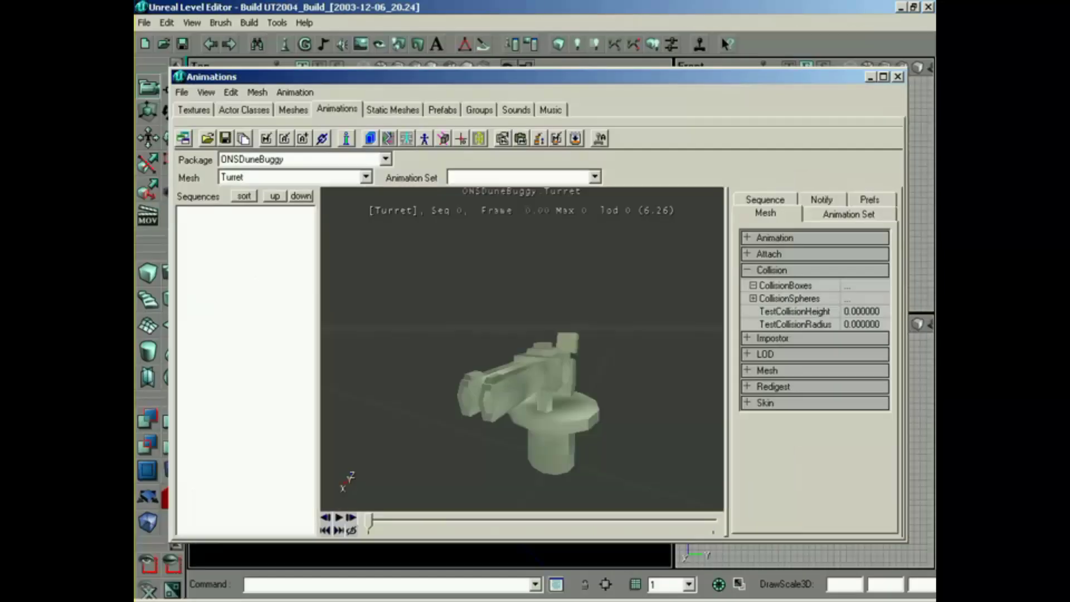
In Unreal Level Editor, display the Minigun mesh and show its bones with their names.
left_click(290, 176)
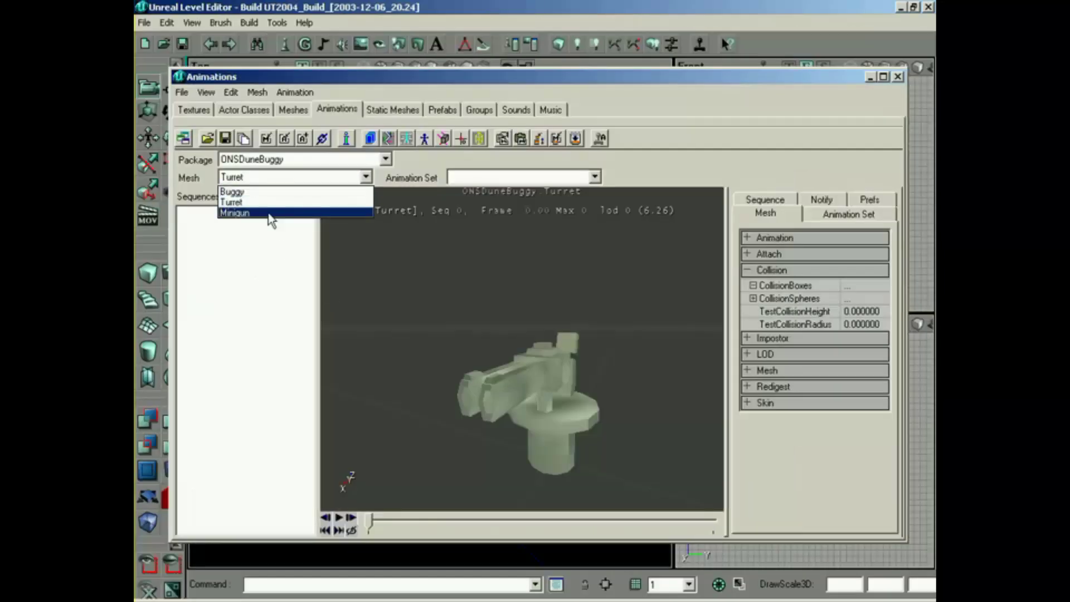
left_click(271, 213)
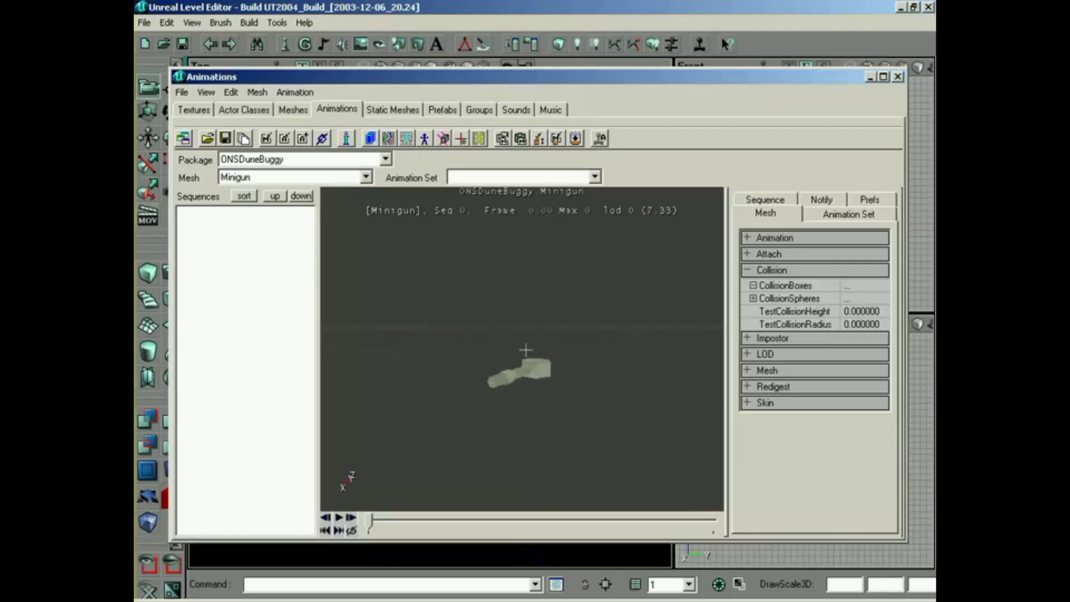
left_click(407, 138)
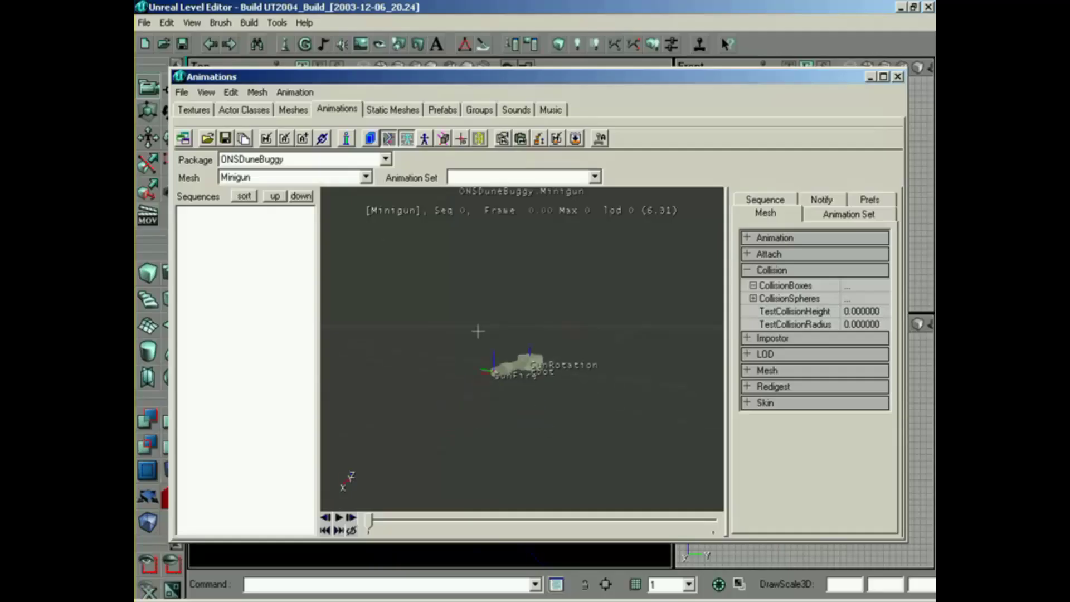
Display the Turret mesh again and examine the placement of its named bones.
left_click(331, 177)
left_click(318, 194)
left_click_drag(532, 400, 533, 400)
right_click_drag(592, 334, 591, 327)
right_click_drag(396, 374, 396, 374)
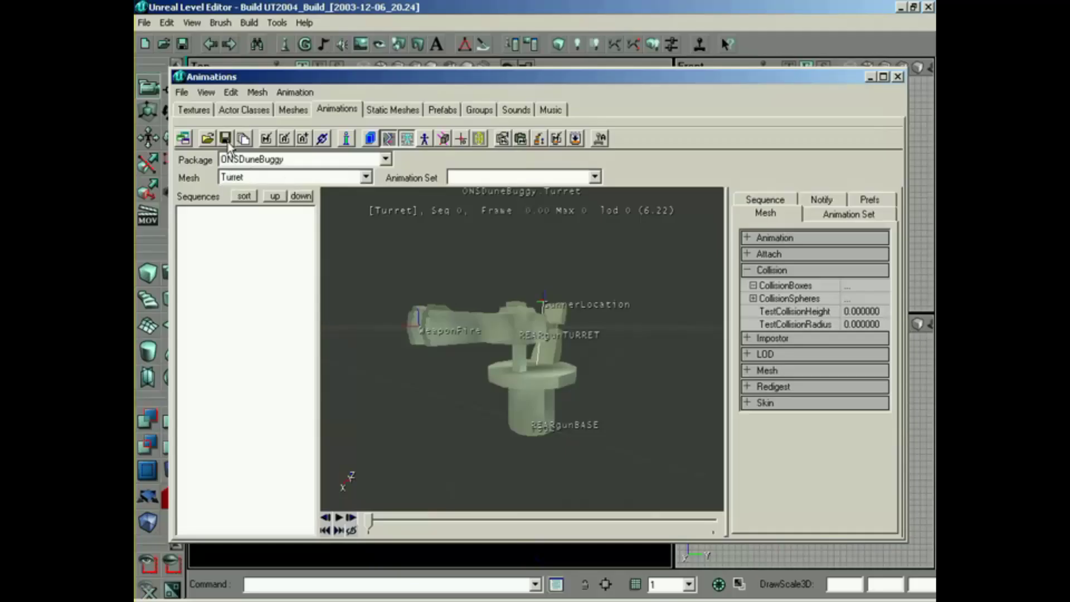
Save the animation package as ONSDuneBuggy.ukx.
left_click(225, 138)
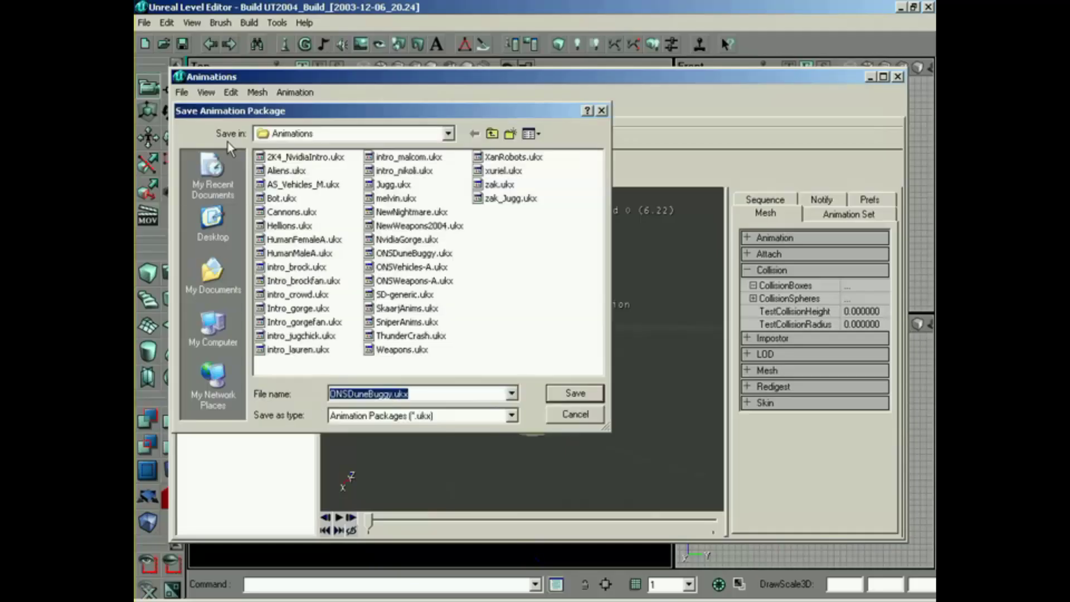
left_click(579, 395)
left_click(505, 346)
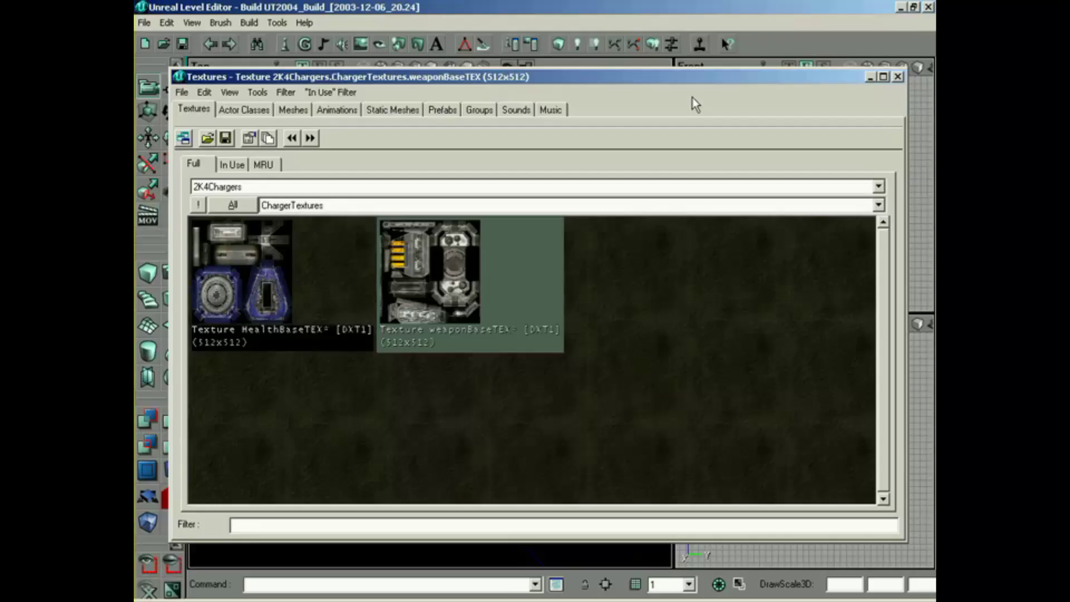
Import Dune_Texture.tga as Dune_Texture into the texture package DuneBuggyTex, leaving the group empty.
left_click(183, 93)
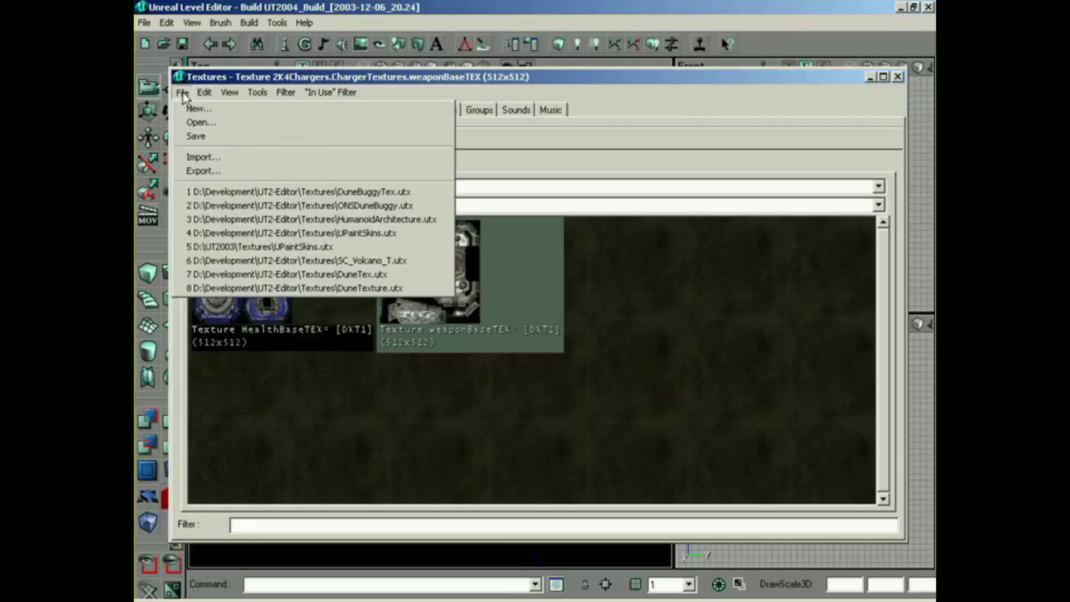
left_click(197, 156)
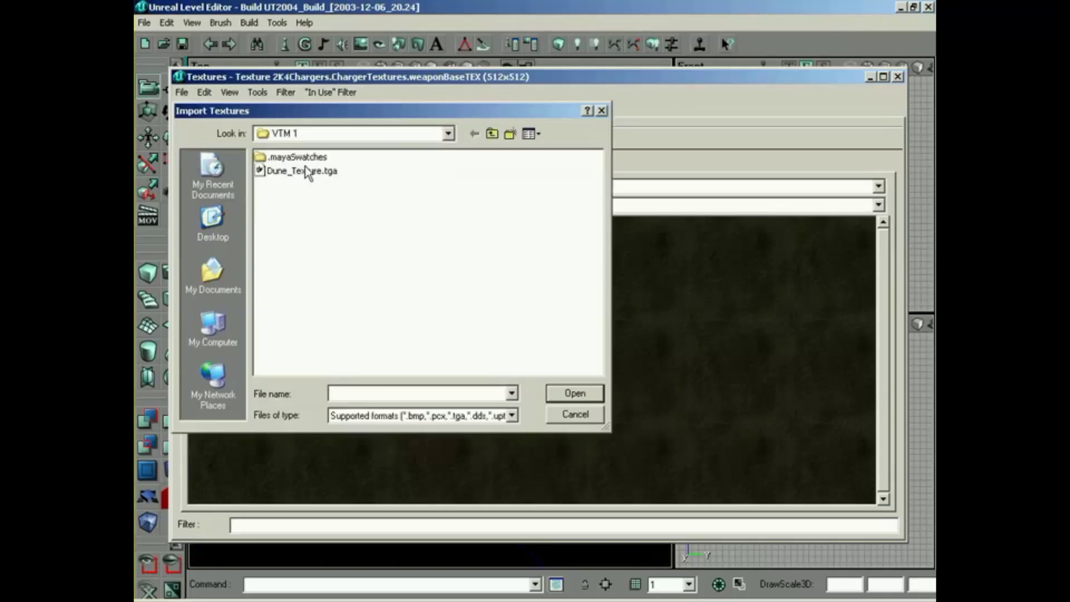
left_click(295, 171)
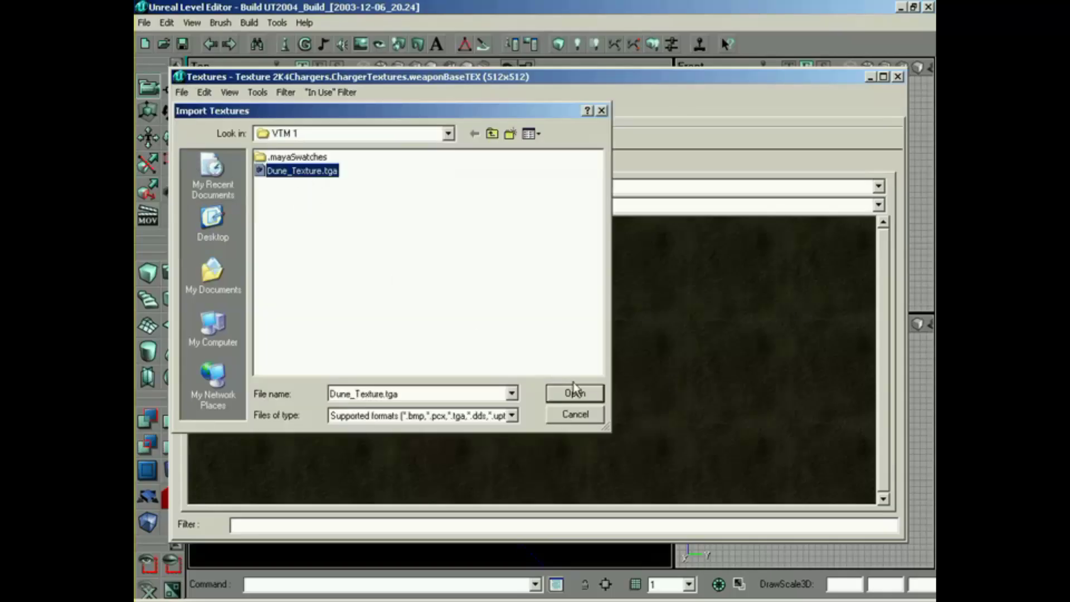
left_click(580, 395)
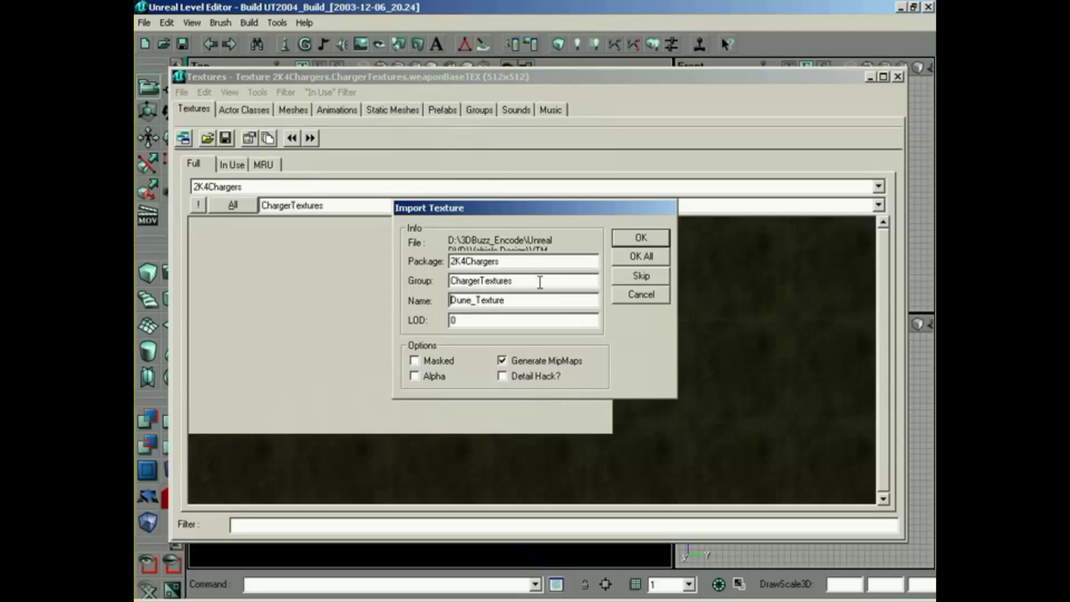
double_click(540, 281)
key("BackSpace")
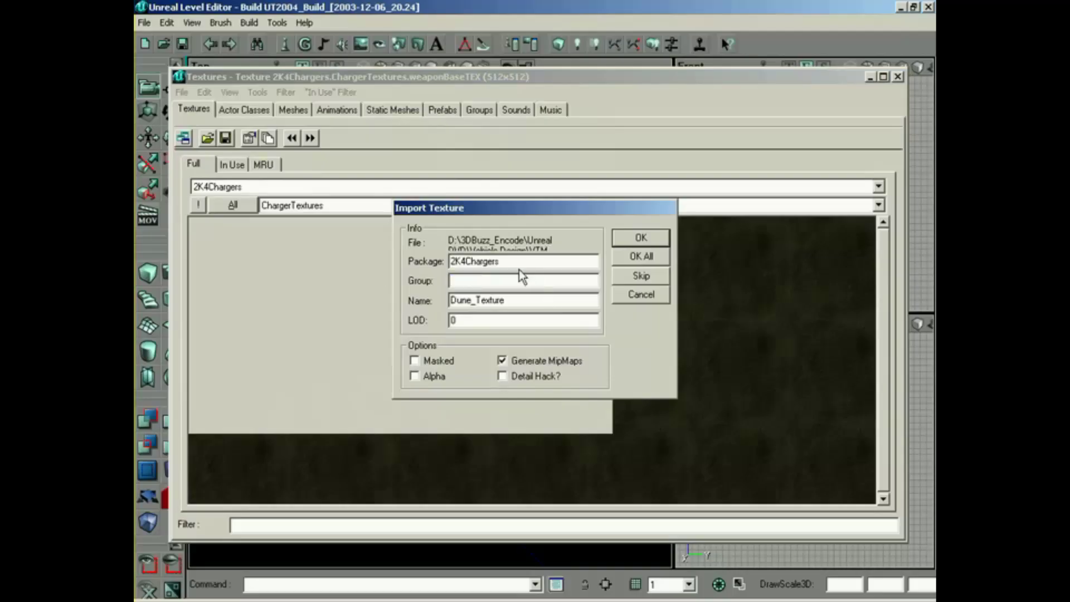
double_click(480, 262)
type("DuneBuggyTex")
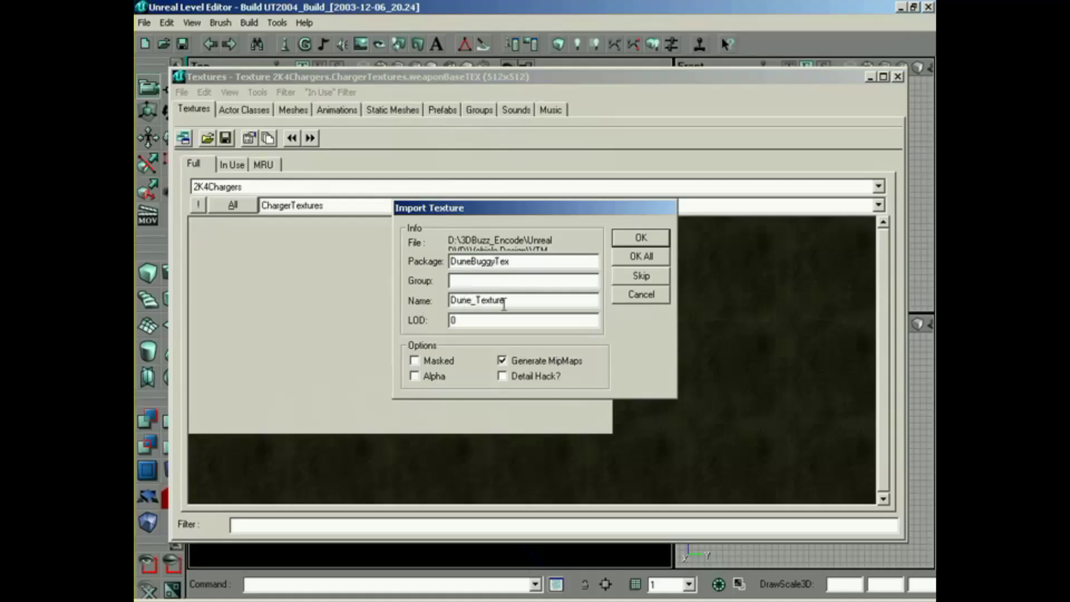
left_click(655, 243)
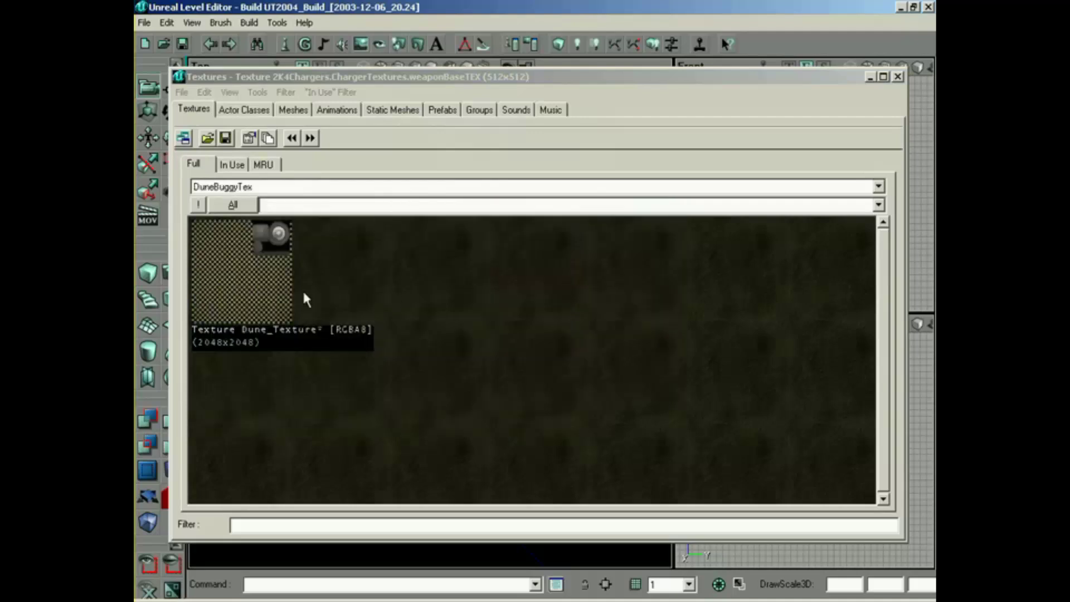
Select the imported Dune_Texture and save its texture package as DuneBuggyTex.utx.
left_click(282, 300)
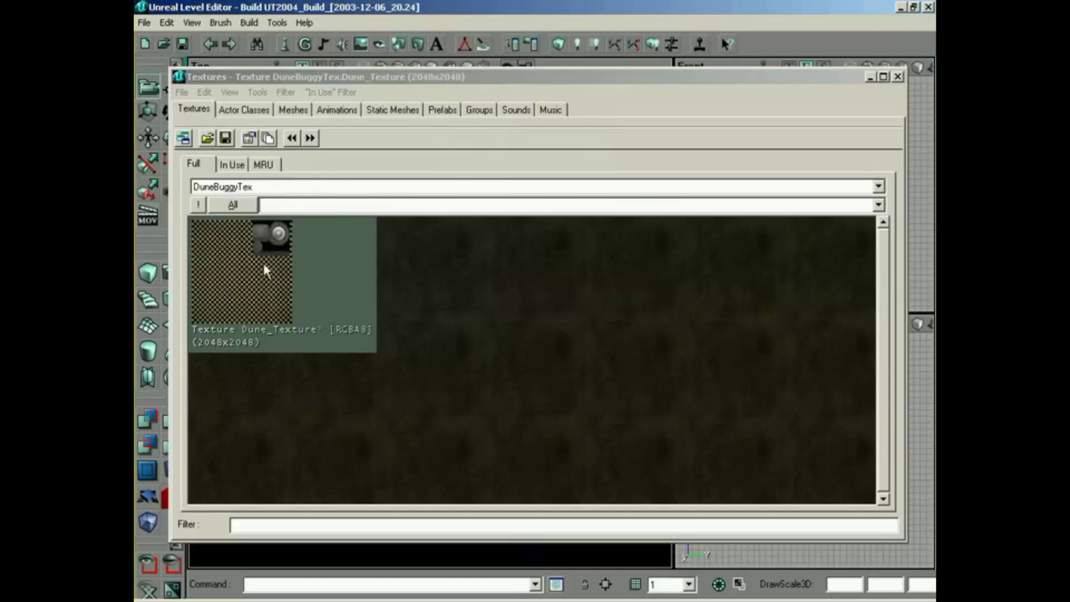
left_click(225, 139)
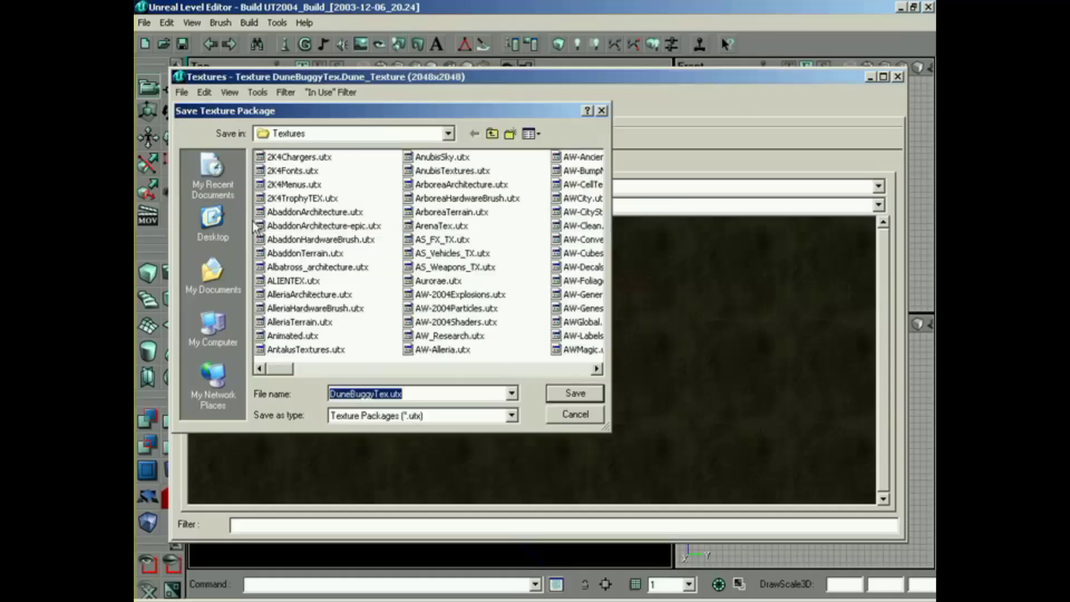
left_click(564, 393)
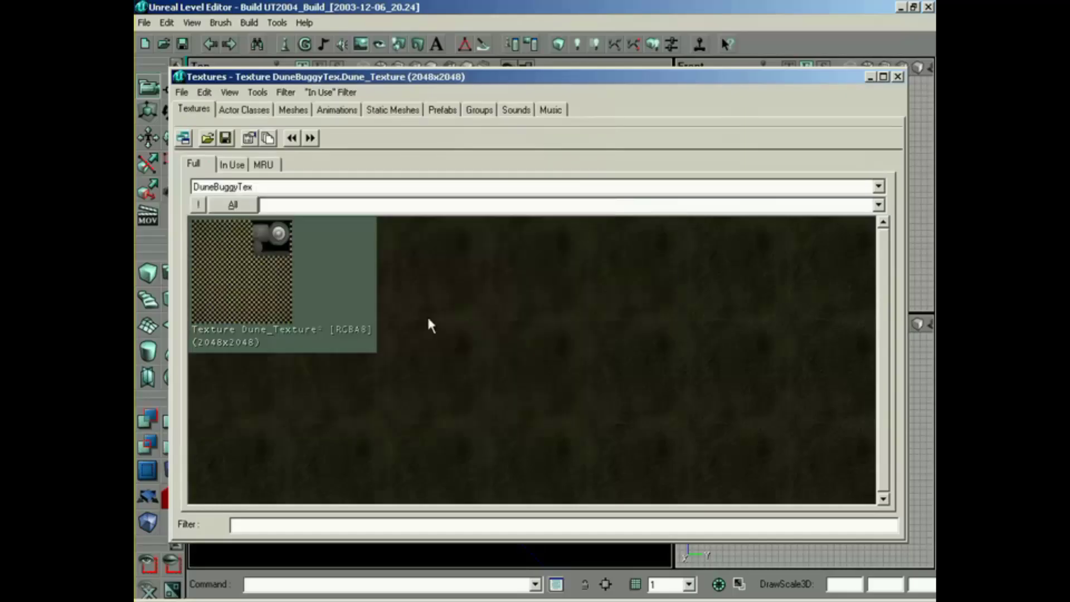
Assign the selected Dune_Texture to skin material slot 0 of the Buggy animation mesh.
left_click(347, 111)
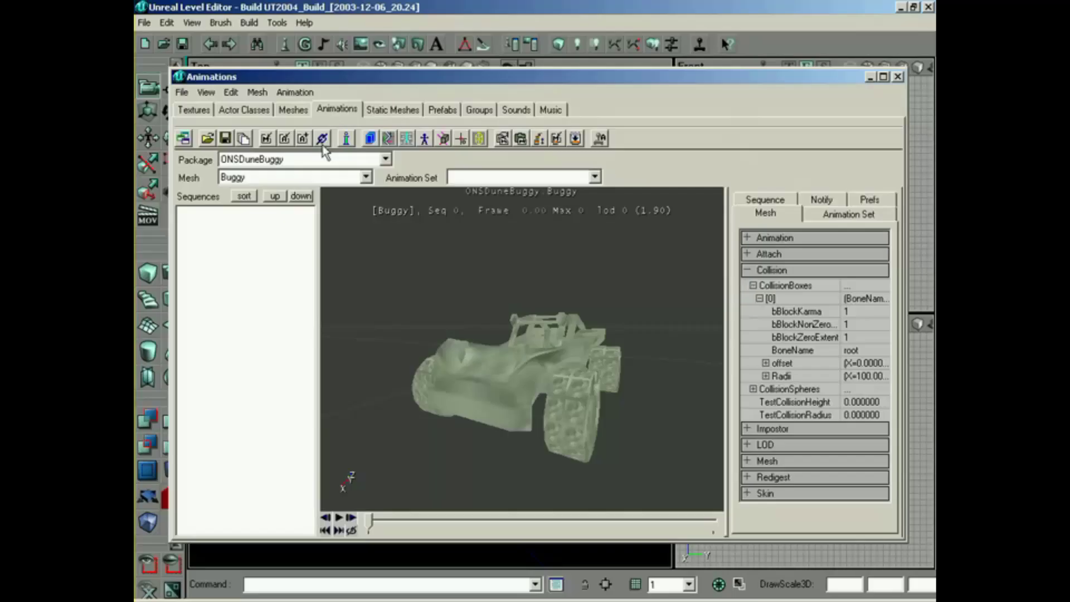
left_click(784, 495)
left_click(788, 510)
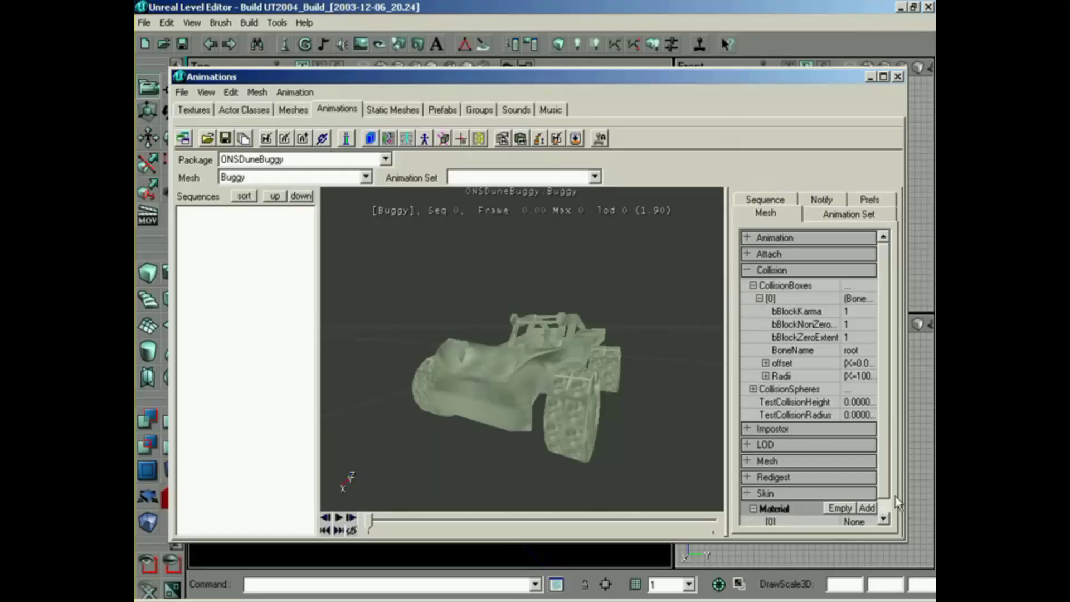
scroll(900, 517, "down", 1)
left_click(872, 511)
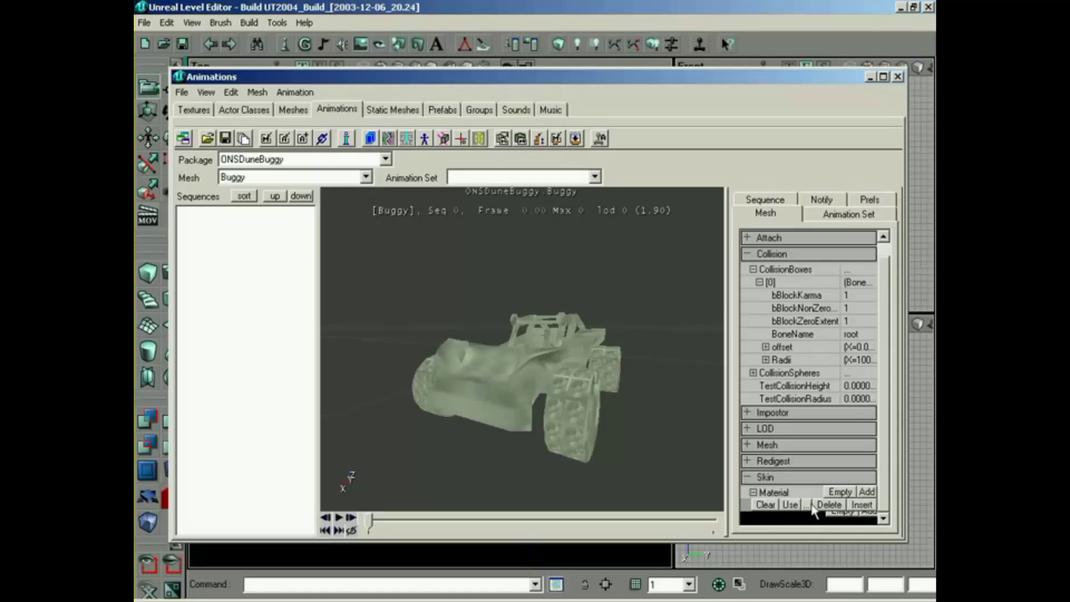
left_click(796, 505)
left_click_drag(641, 438, 642, 469)
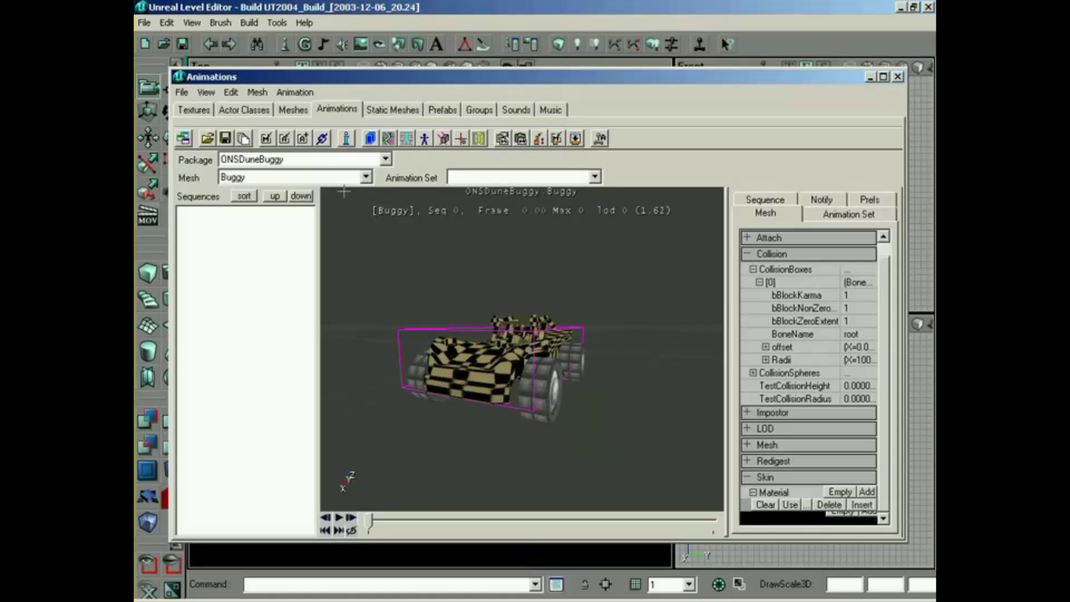
Assign Dune_Texture to skin material slot 0 of both the Turret and the Minigun meshes.
left_click(256, 177)
left_click(249, 203)
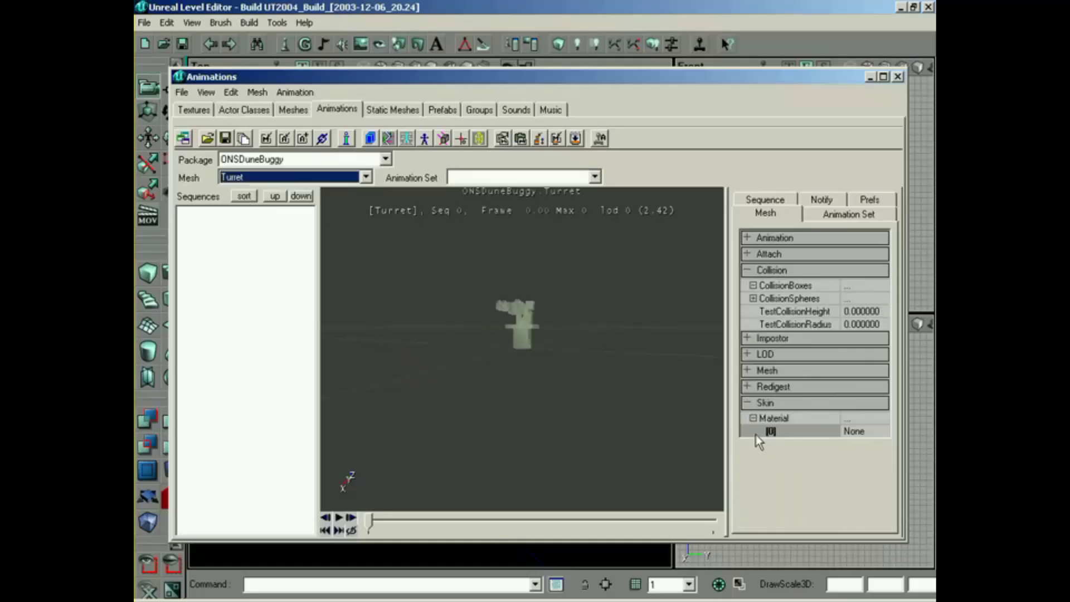
left_click(770, 431)
left_click(293, 177)
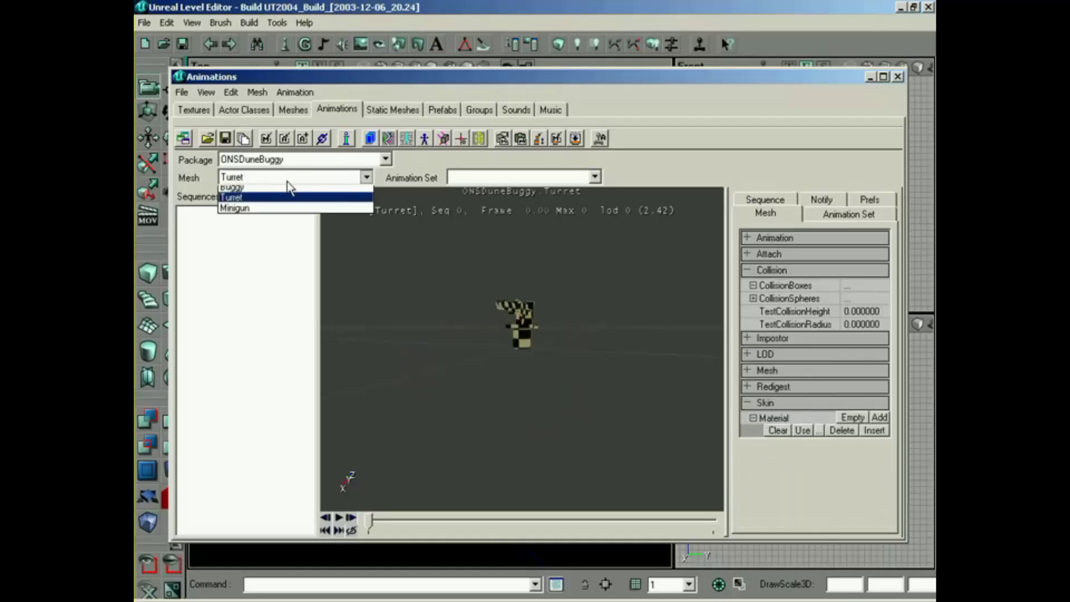
left_click(280, 215)
left_click(786, 433)
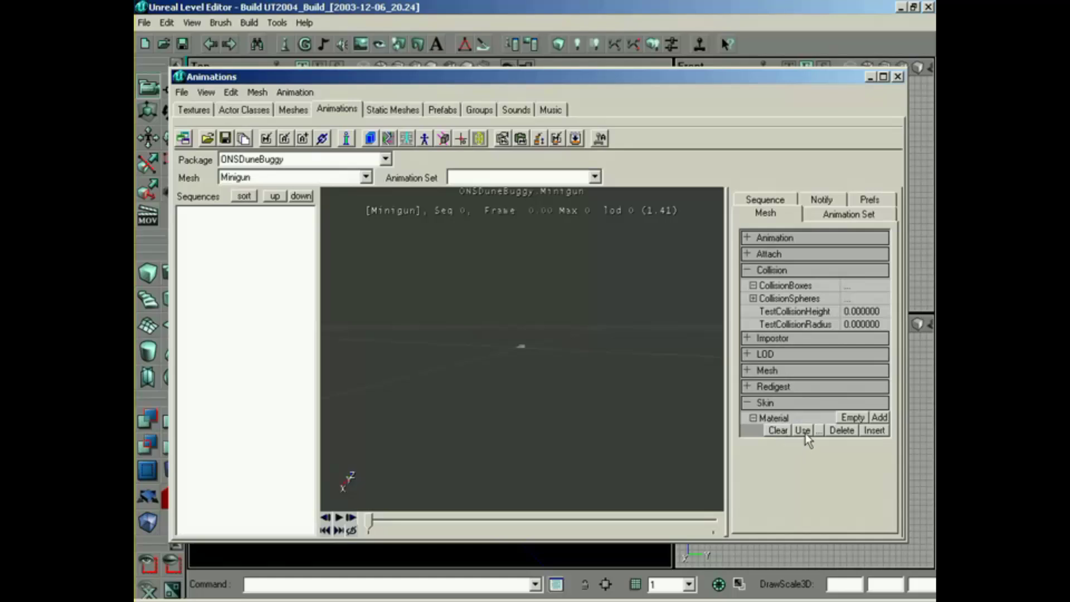
Display the Buggy mesh again and save the animation package over the existing ONSDuneBuggy.ukx.
left_click(288, 177)
left_click(287, 189)
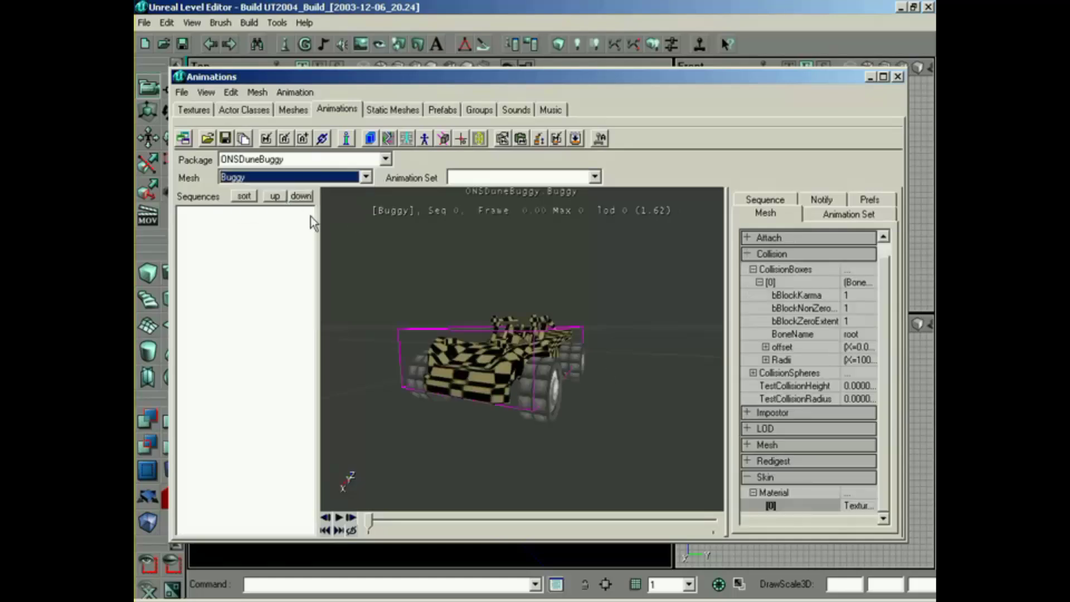
left_click(225, 138)
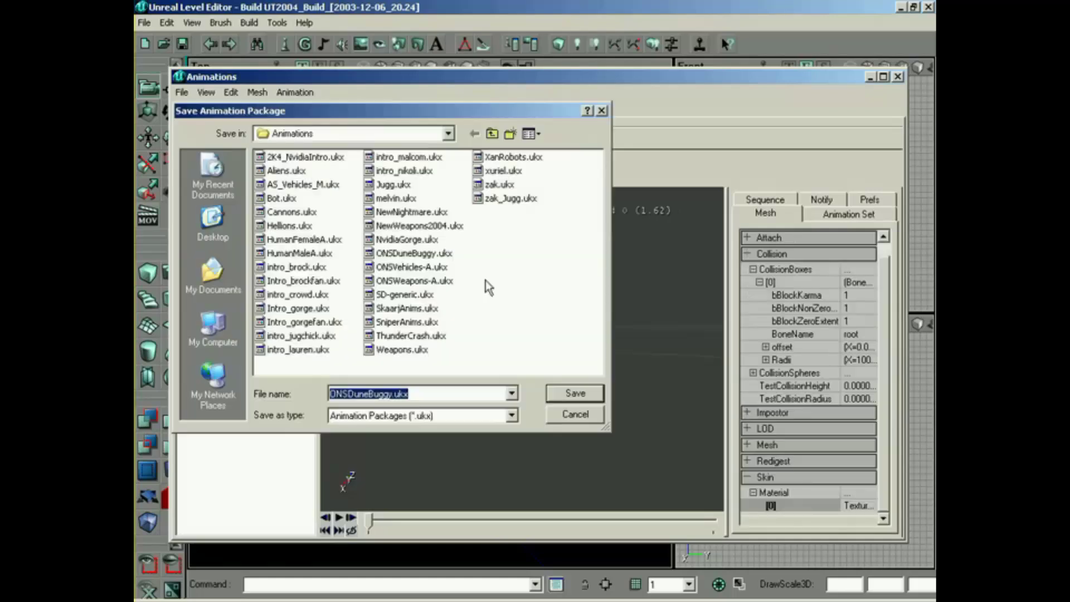
left_click(589, 397)
left_click(500, 337)
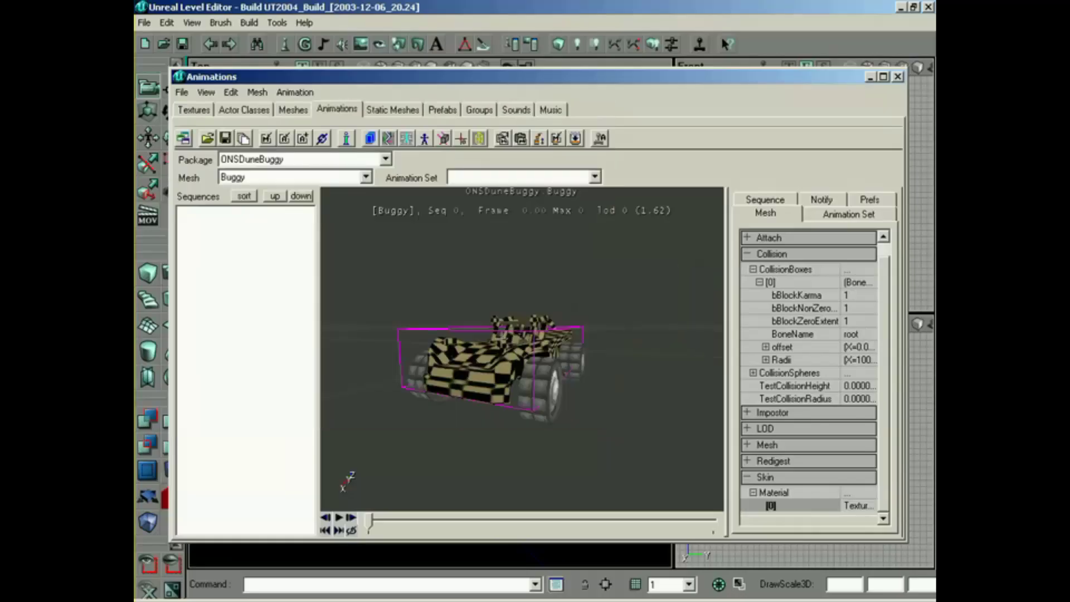